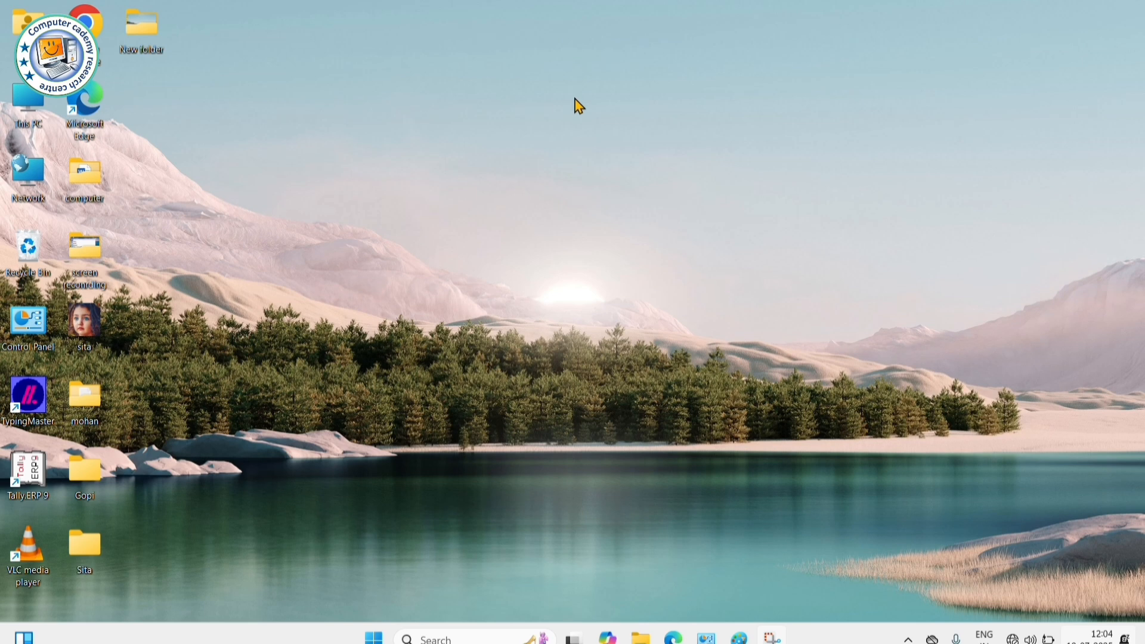
# - Launch Paint from its pinned Start menu tile, then minimize the blank canvas to the desktop
pyautogui.click(373, 638)
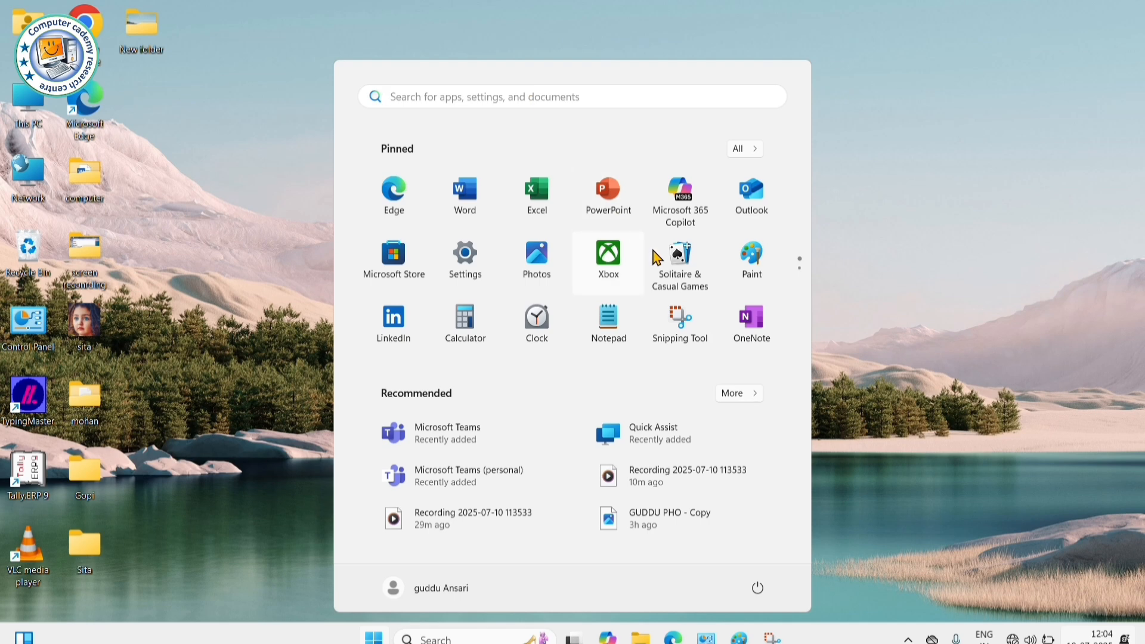
pyautogui.click(757, 267)
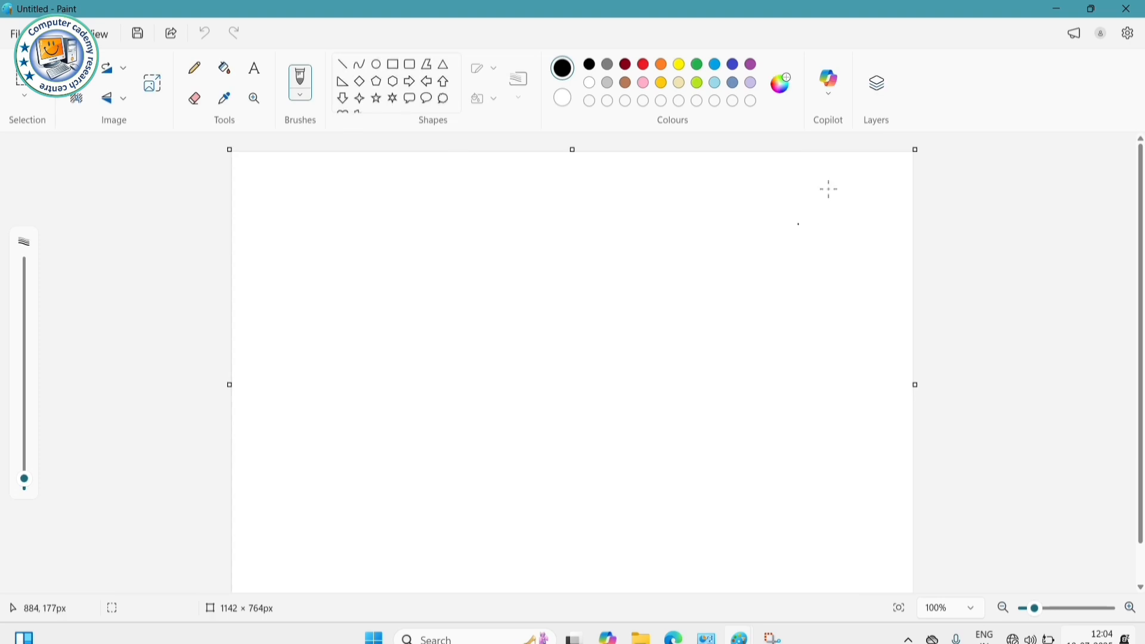
pyautogui.click(1059, 12)
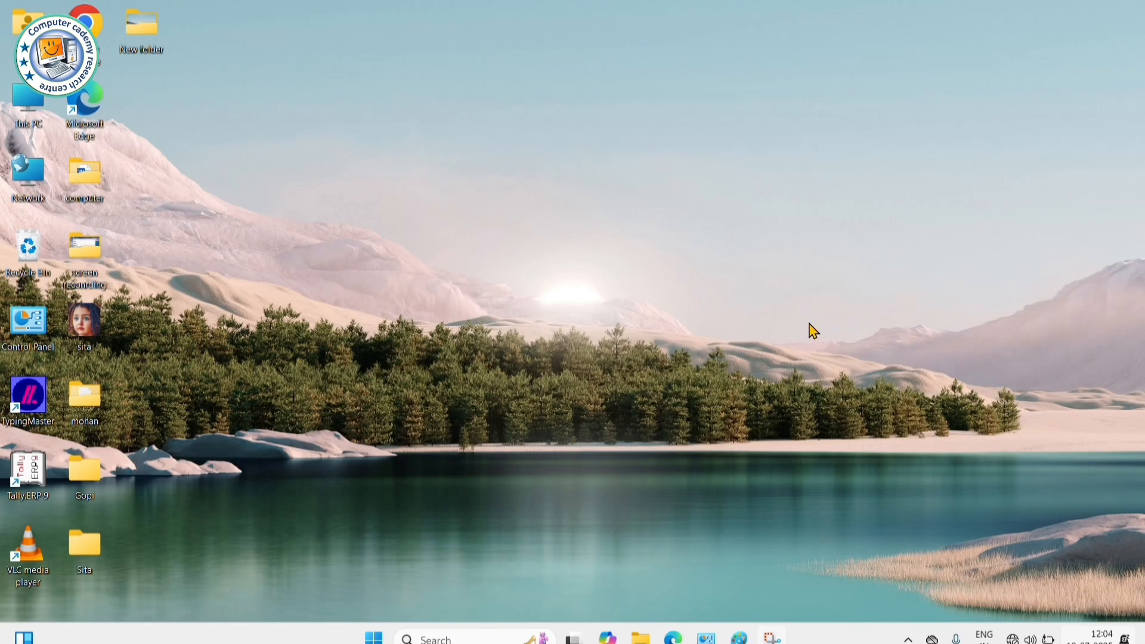
# - Search Start for 'mspaint' to open a blank Paint canvas, then minimize it
pyautogui.click(375, 637)
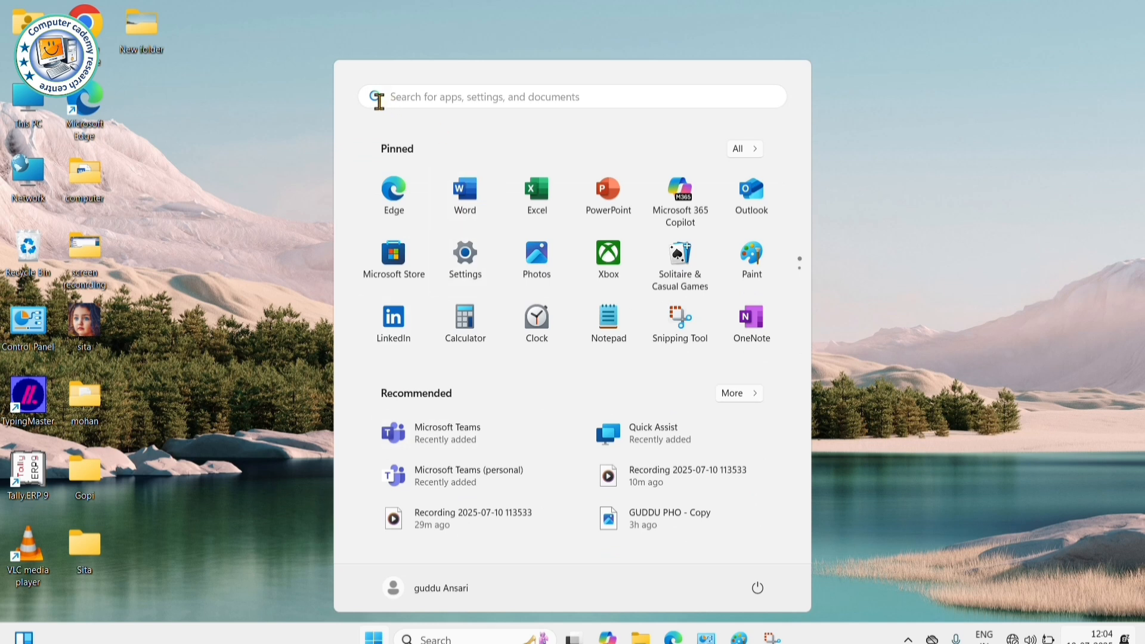
pyautogui.click(415, 96)
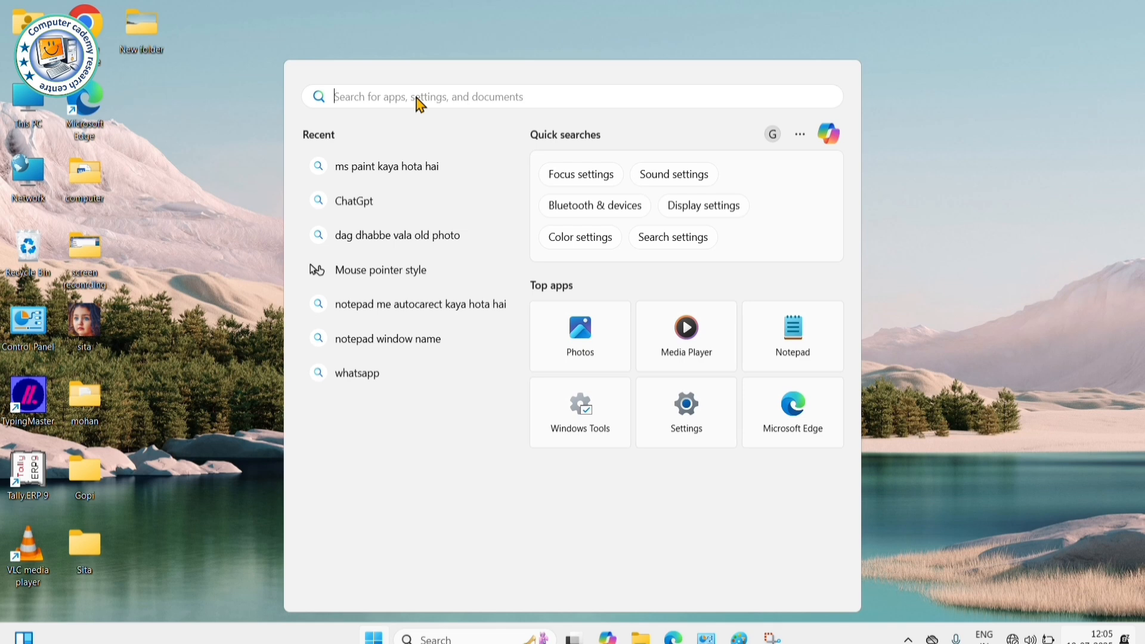
pyautogui.write('m')
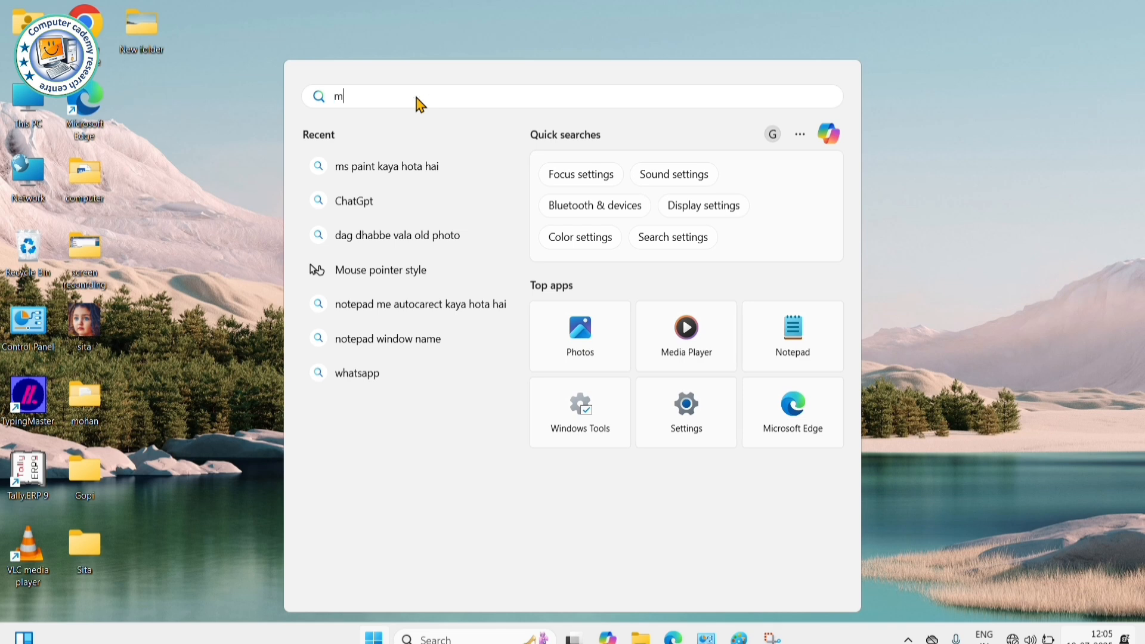
pyautogui.write('spaint')
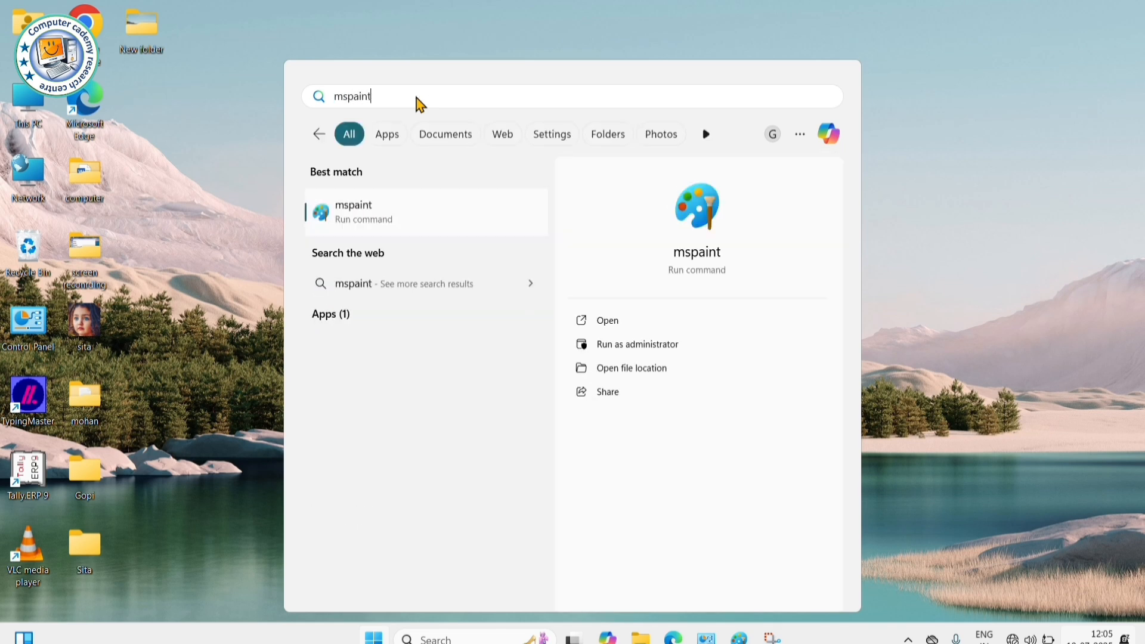
pyautogui.press('Return')
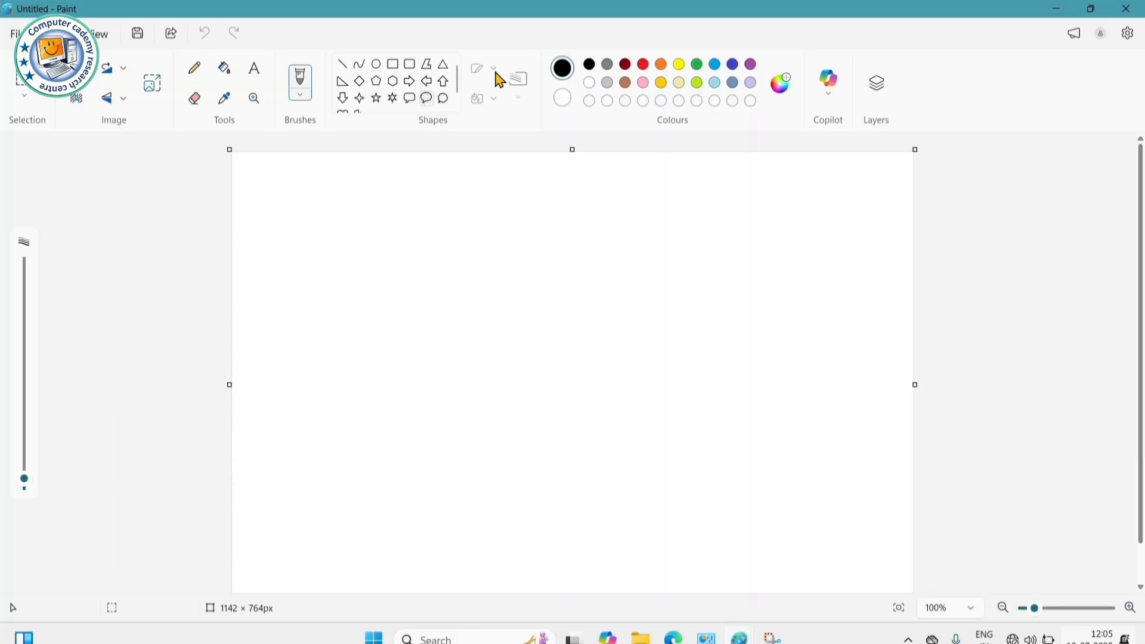
pyautogui.click(1057, 9)
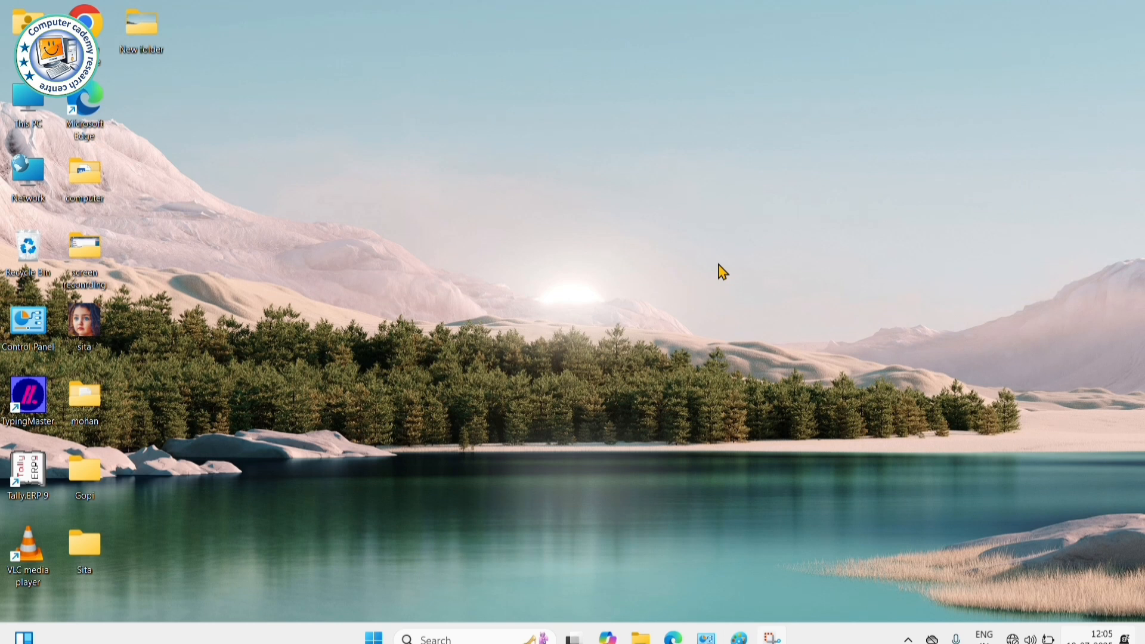
# - Run 'mspaint' from the Win+R box to open a blank 1142 × 764px canvas
pyautogui.press('super+r')
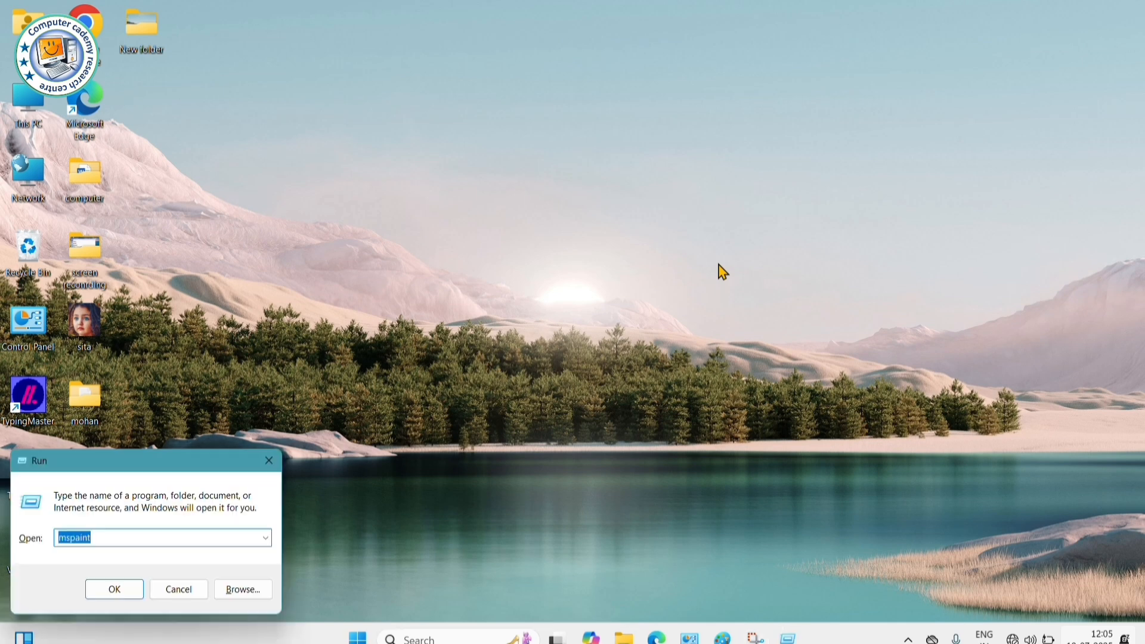
pyautogui.press('BackSpace')
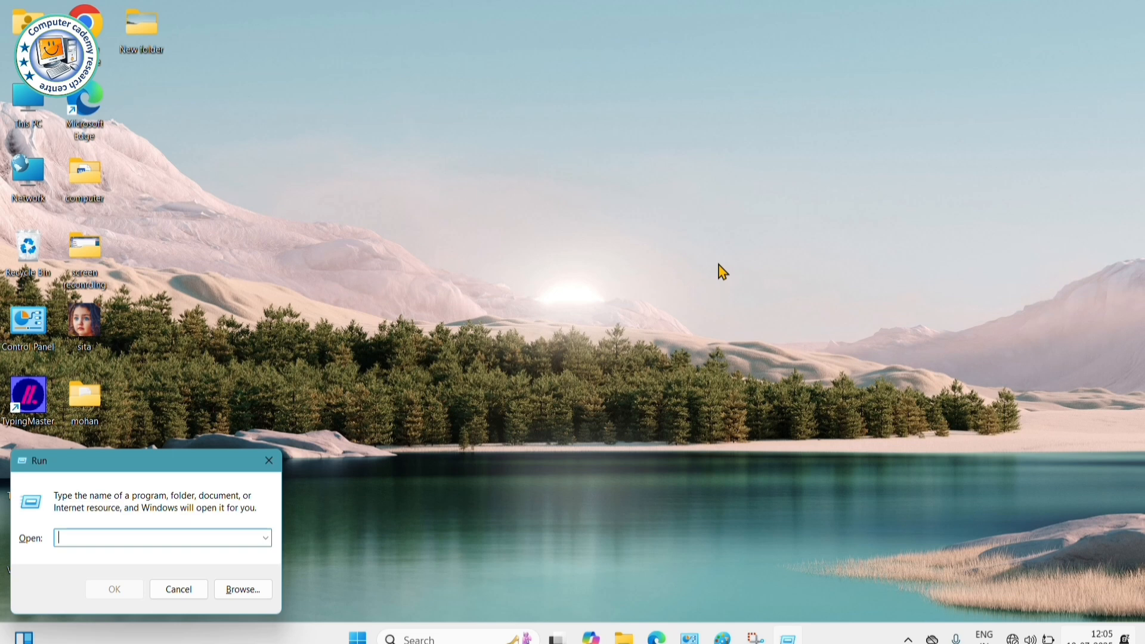
pyautogui.write('mspaint')
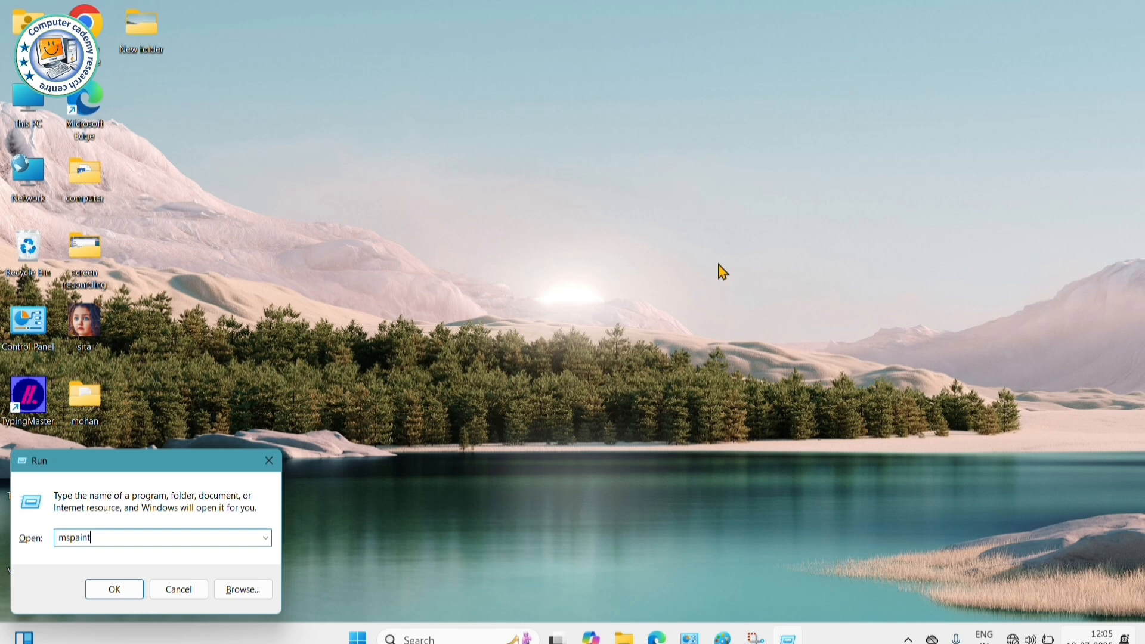
pyautogui.press('Return')
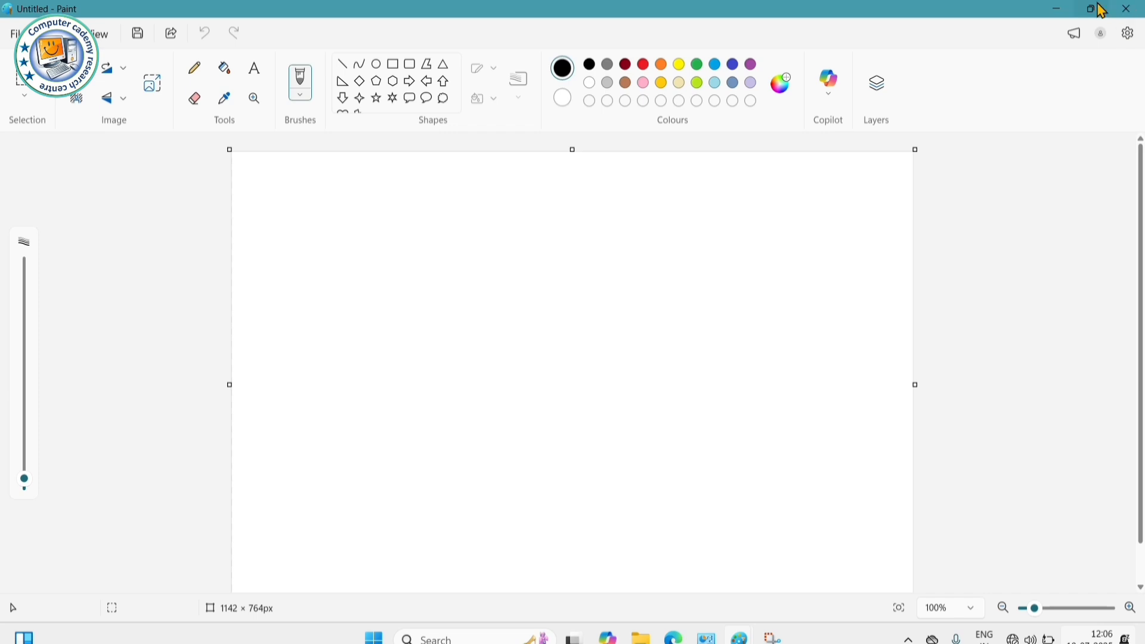
pyautogui.moveTo(1094, 10)
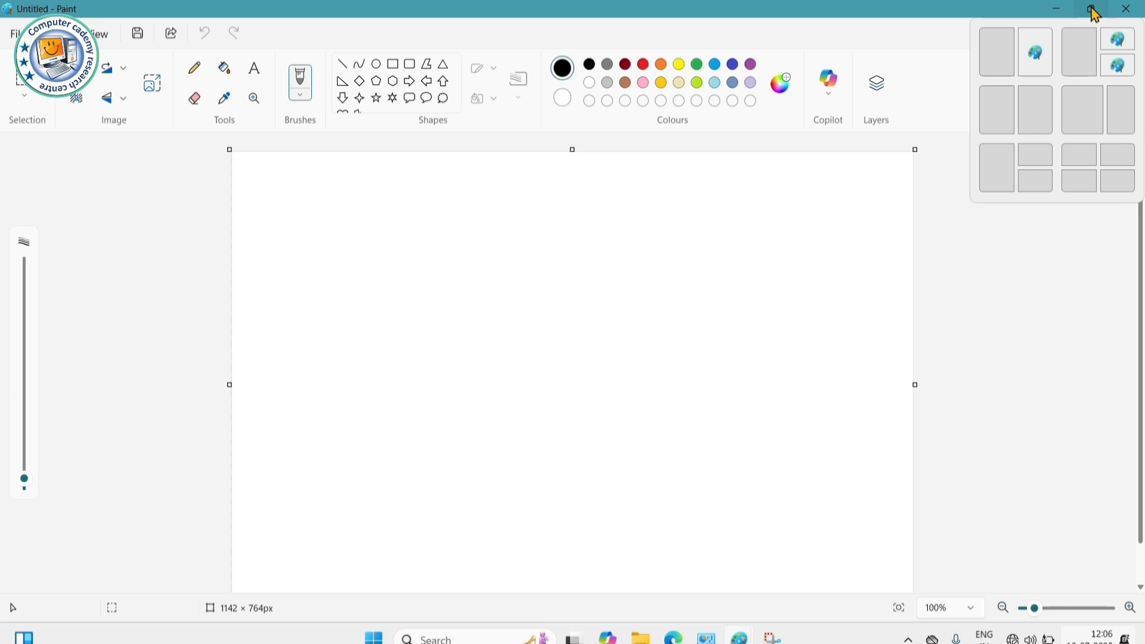
pyautogui.click(1095, 11)
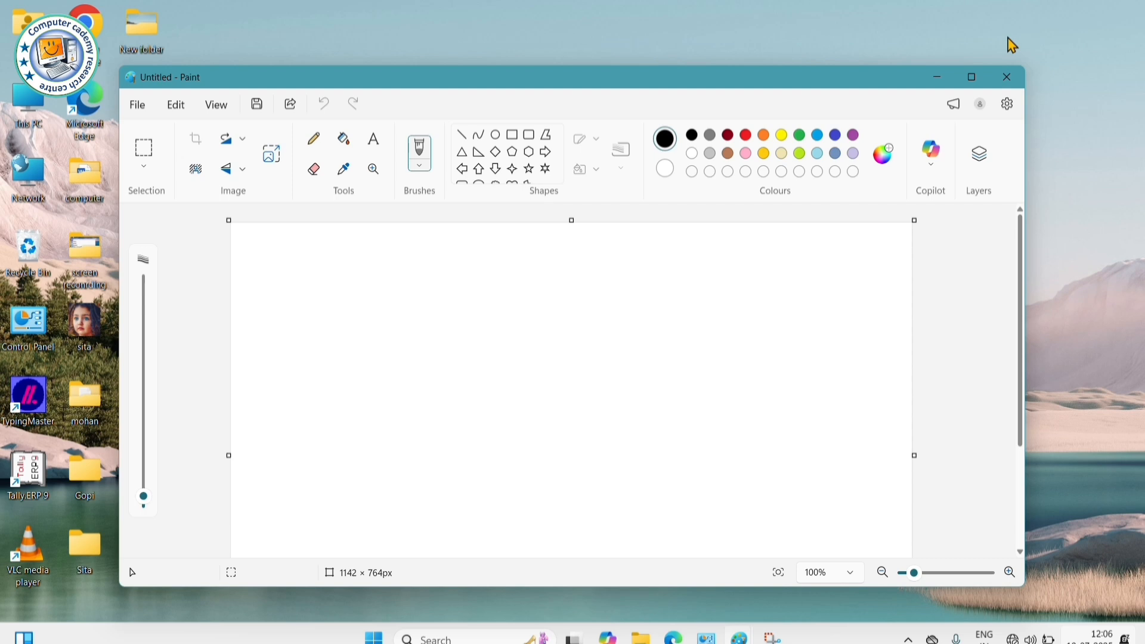
pyautogui.click(973, 79)
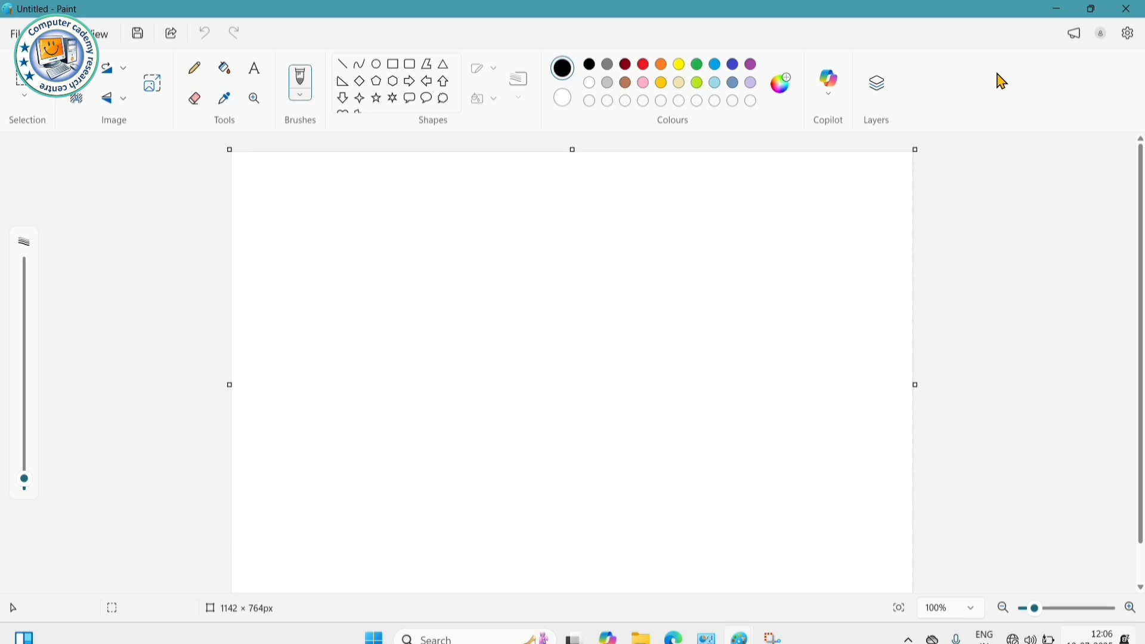
pyautogui.moveTo(1096, 10)
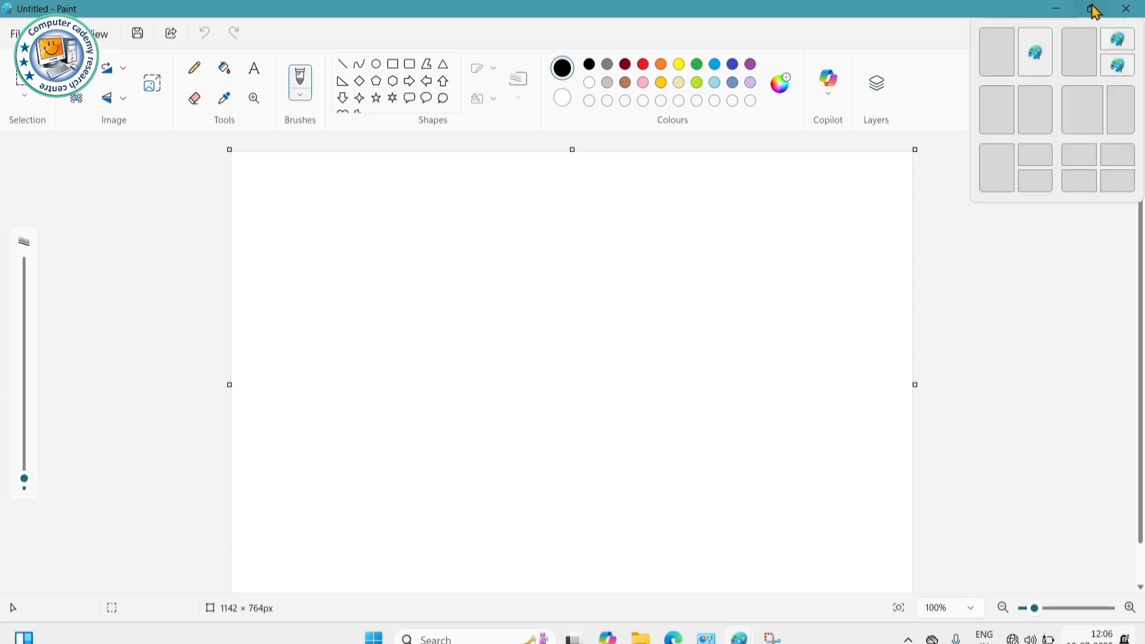
pyautogui.click(1096, 11)
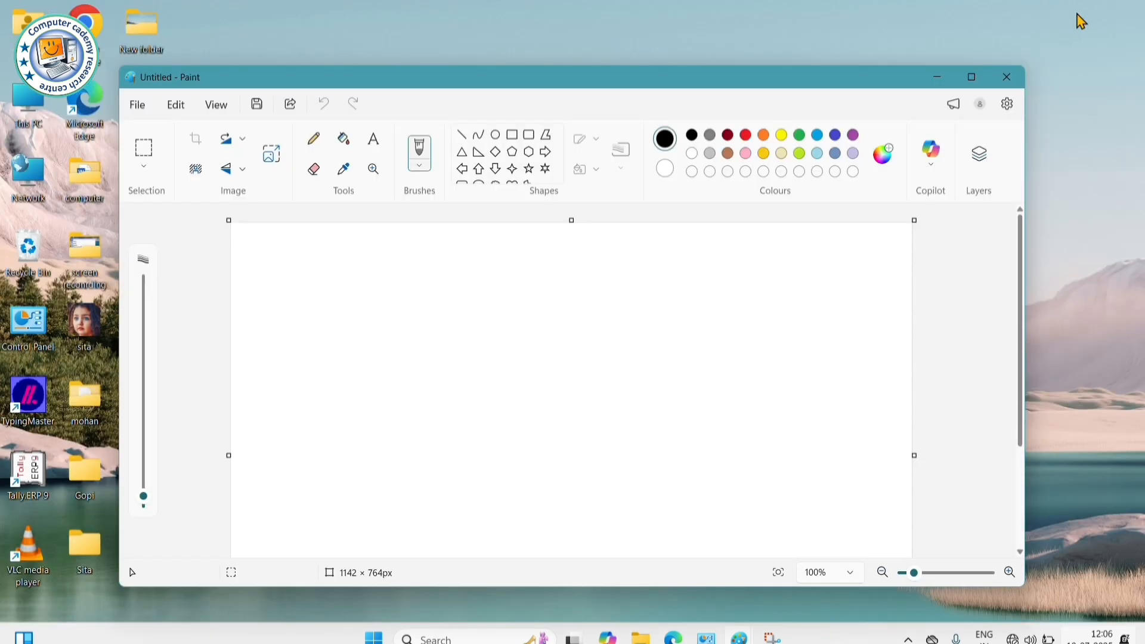
pyautogui.click(971, 78)
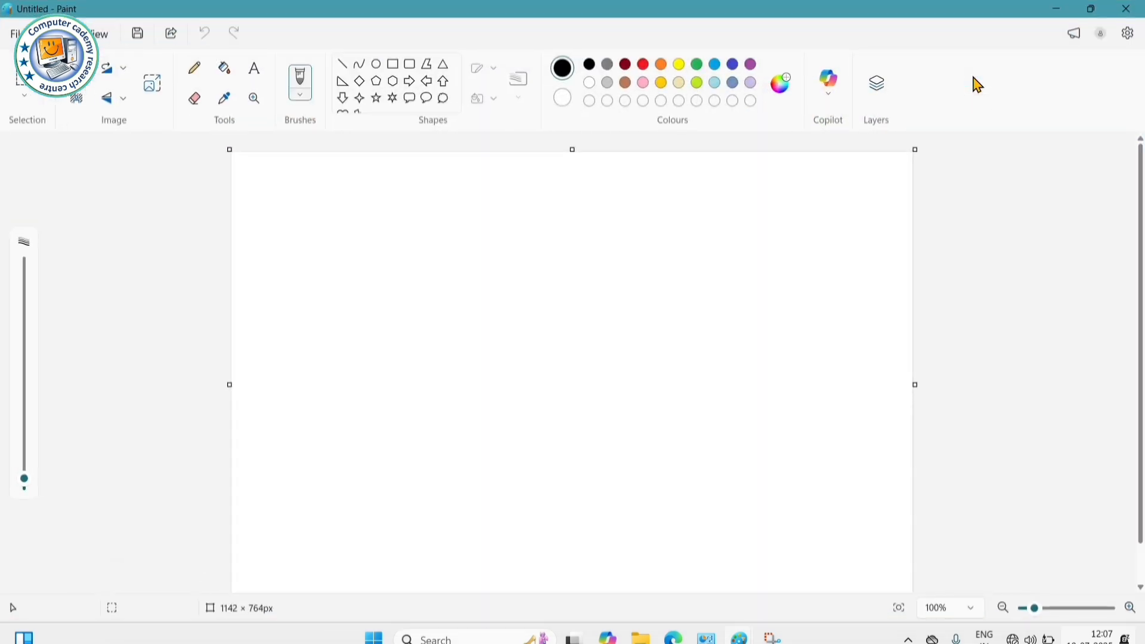
pyautogui.click(1091, 10)
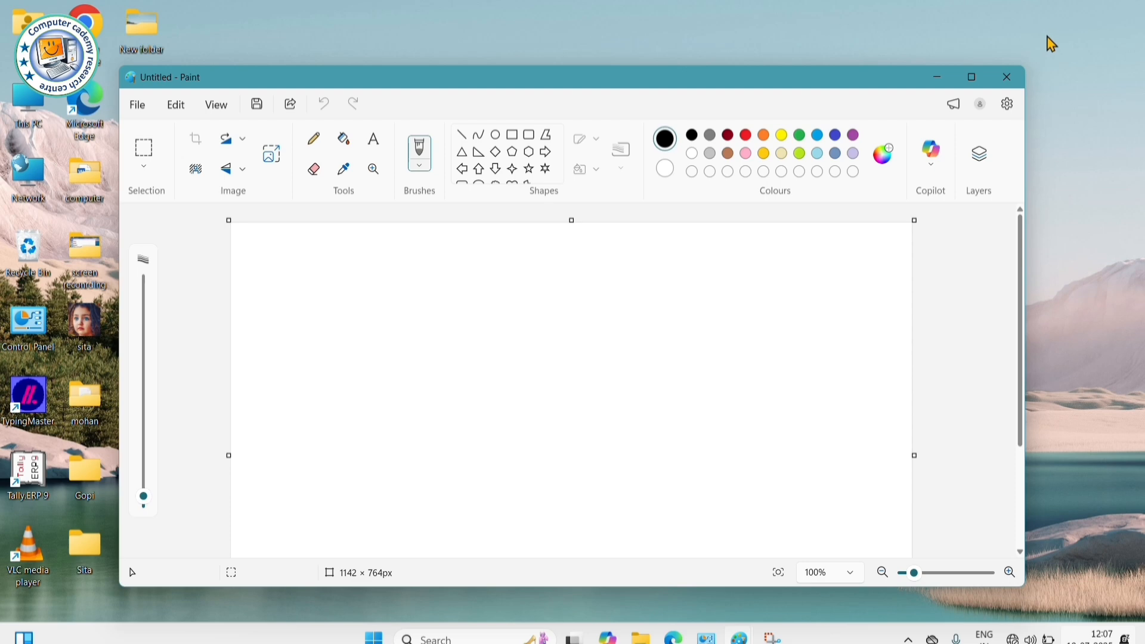
pyautogui.click(972, 78)
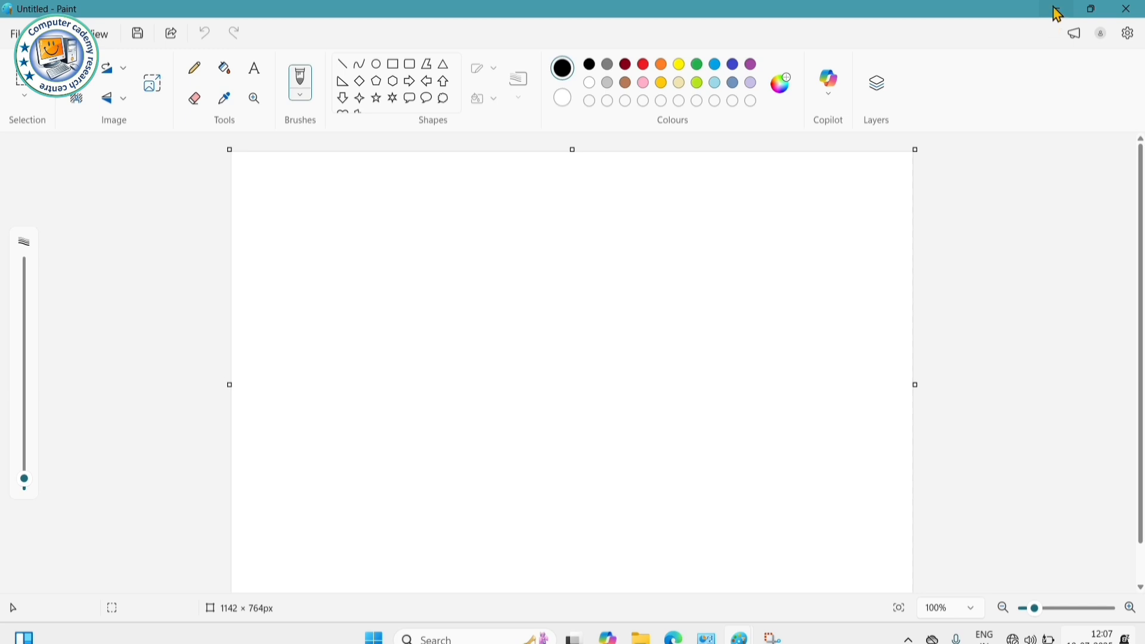
pyautogui.click(1059, 11)
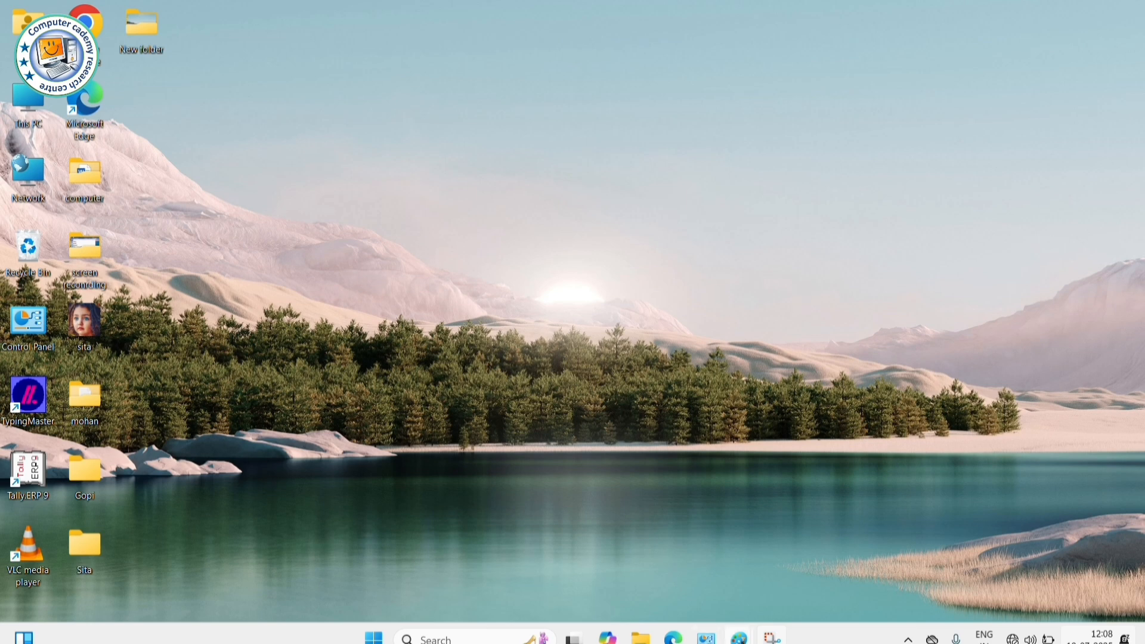
pyautogui.moveTo(739, 637)
pyautogui.click(833, 550)
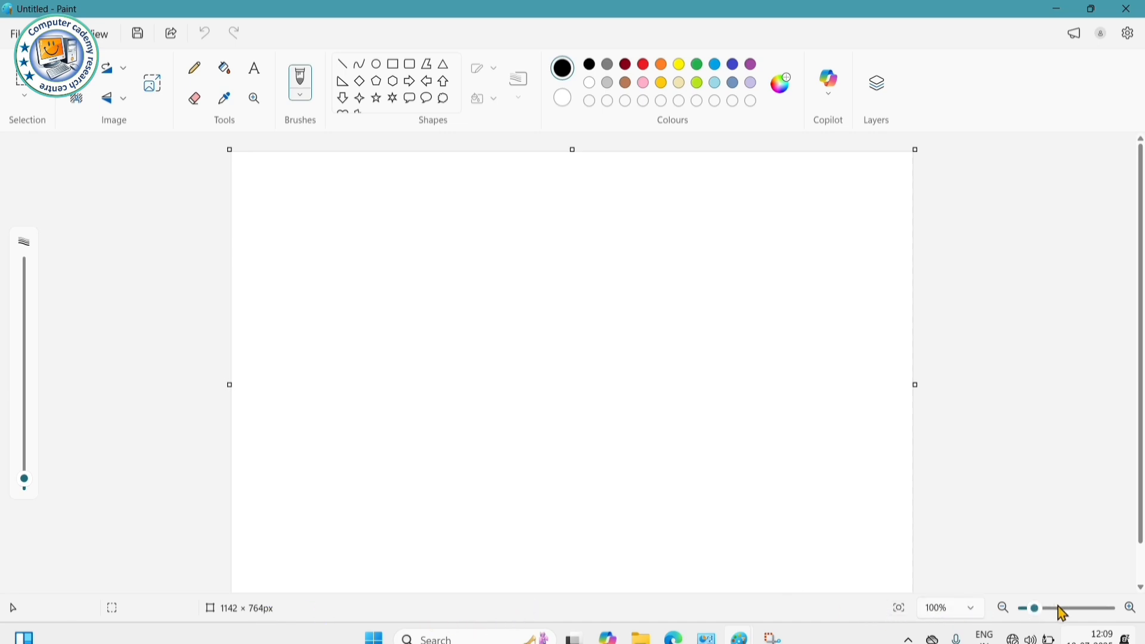
# - Zoom the canvas in to 110% and back out to 100%
pyautogui.click(1132, 610)
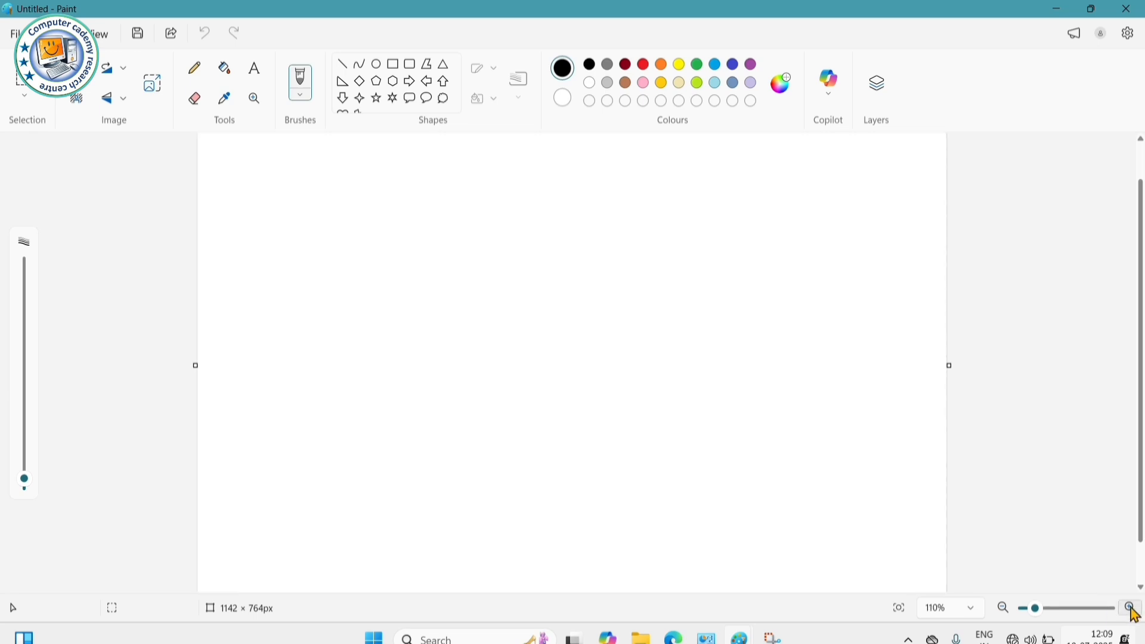
pyautogui.click(1005, 613)
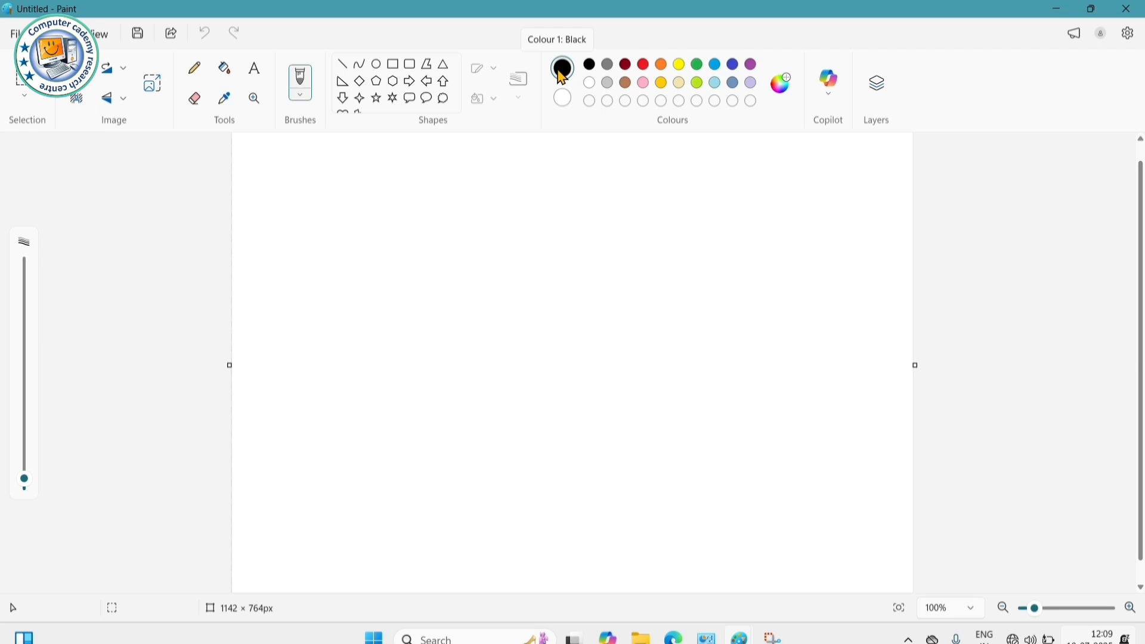
# - Draw a red diamond outline to the right of the black diamond
pyautogui.click(360, 81)
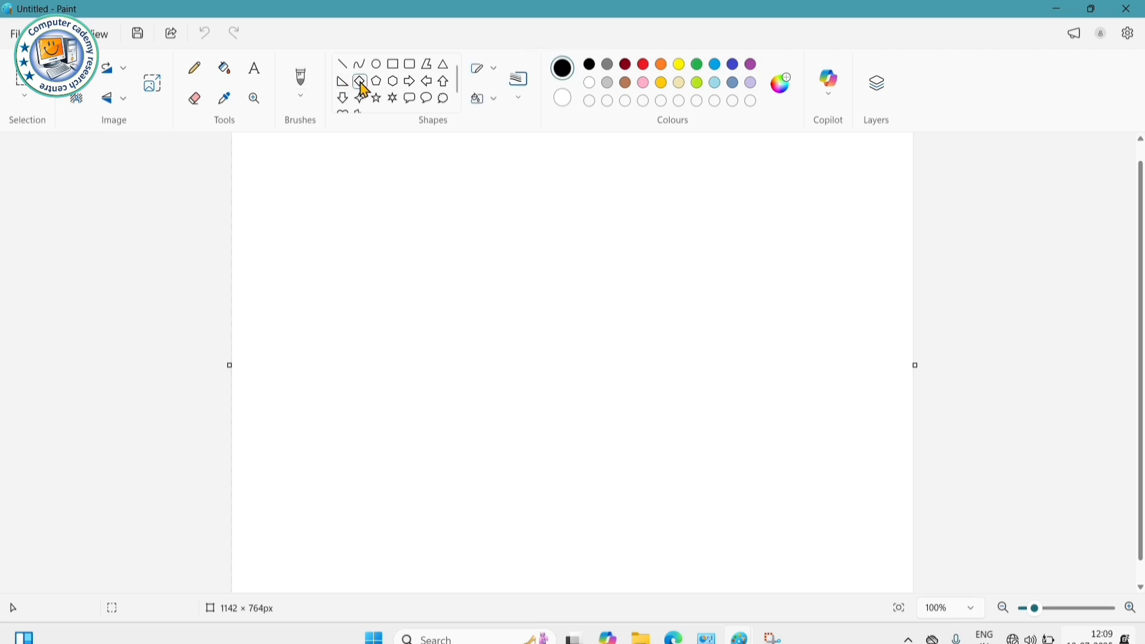
pyautogui.moveTo(306, 159); pyautogui.dragTo(435, 289)
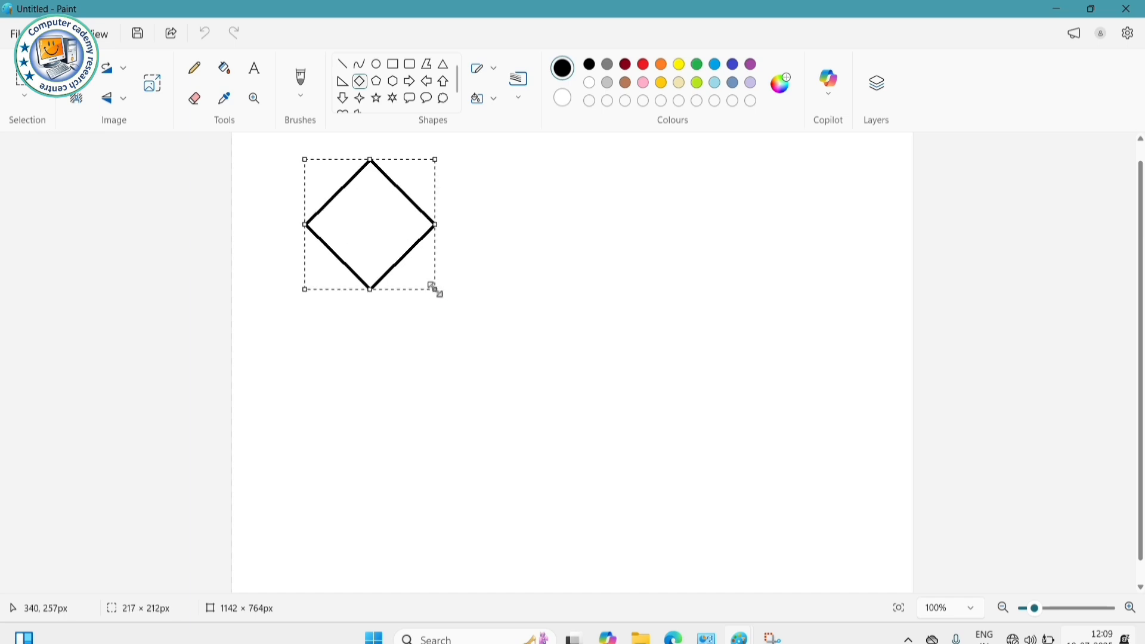
pyautogui.click(496, 251)
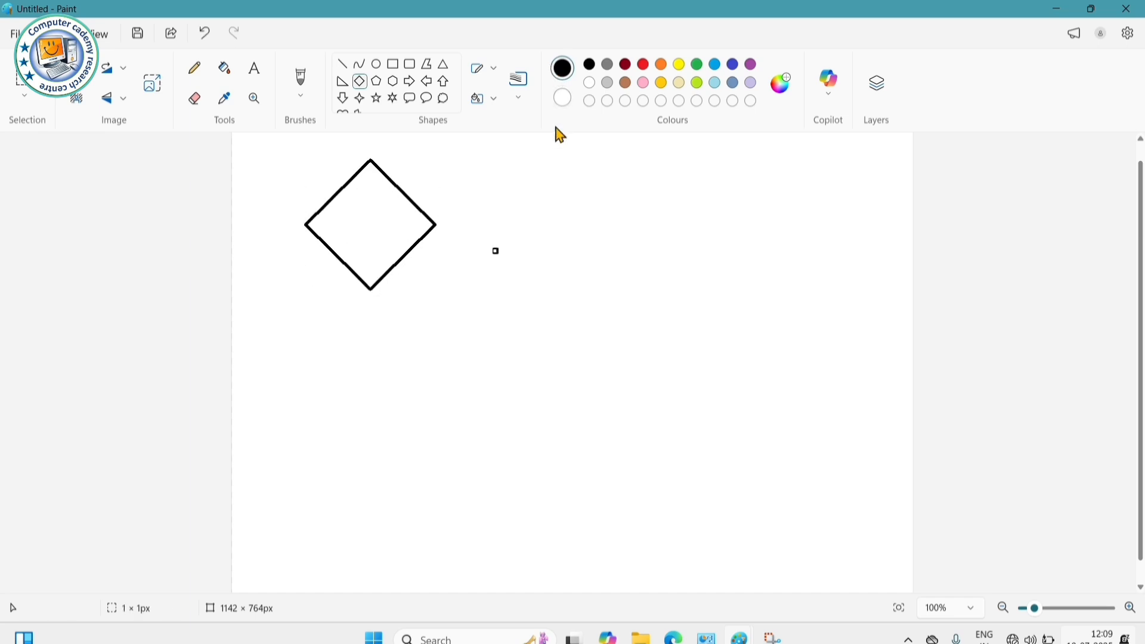
pyautogui.hotkey('ctrl', 'z')
pyautogui.click(645, 67)
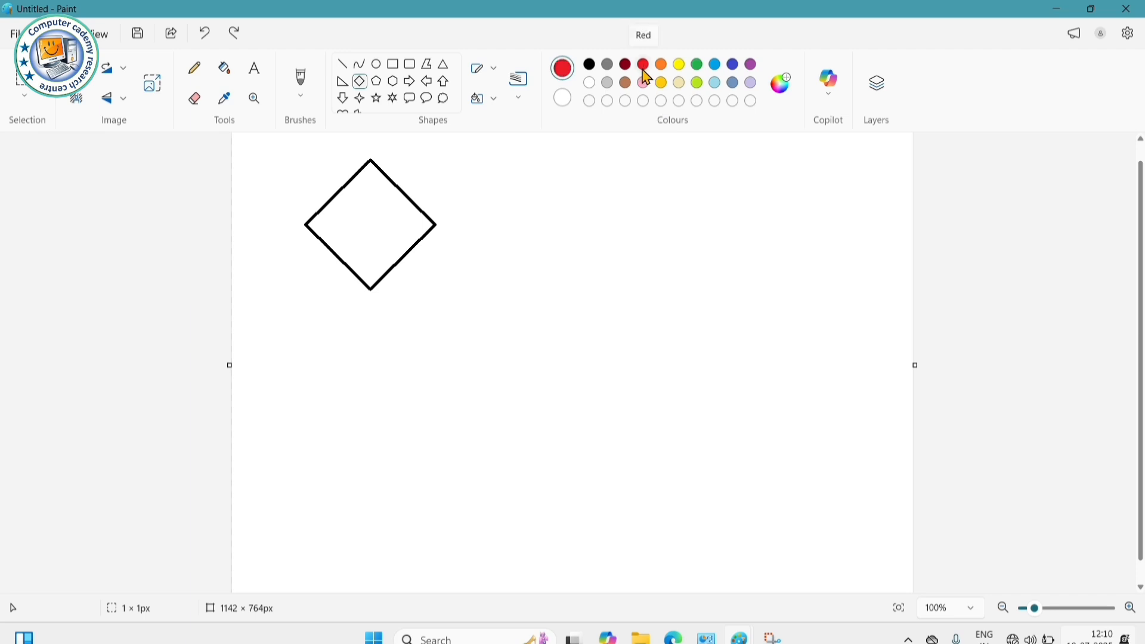
pyautogui.moveTo(468, 158); pyautogui.dragTo(608, 308)
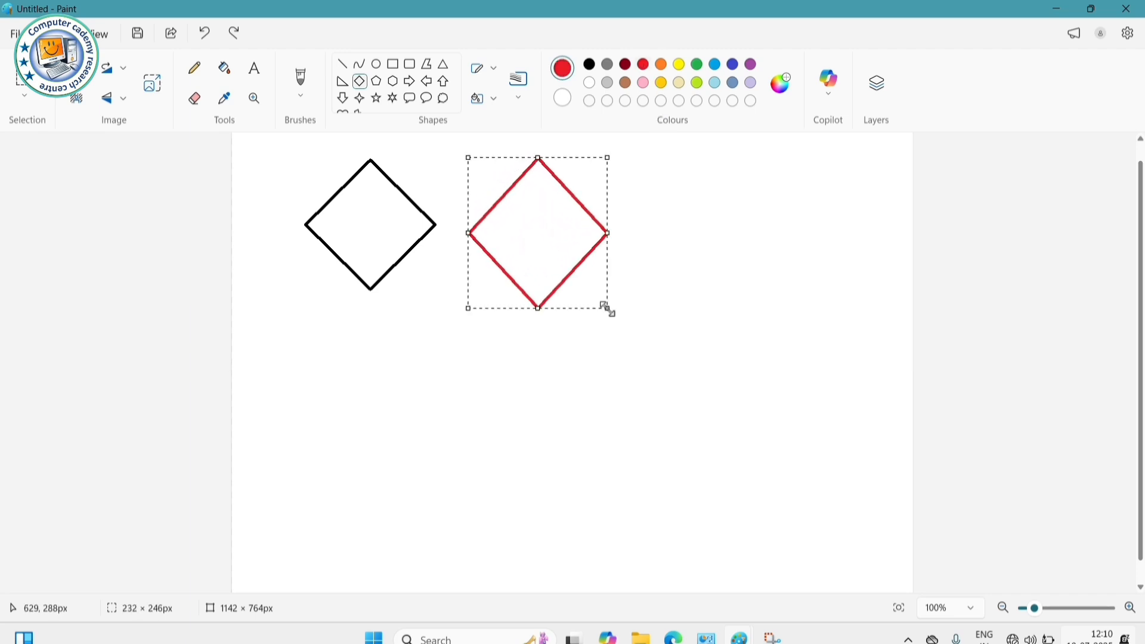
pyautogui.click(650, 245)
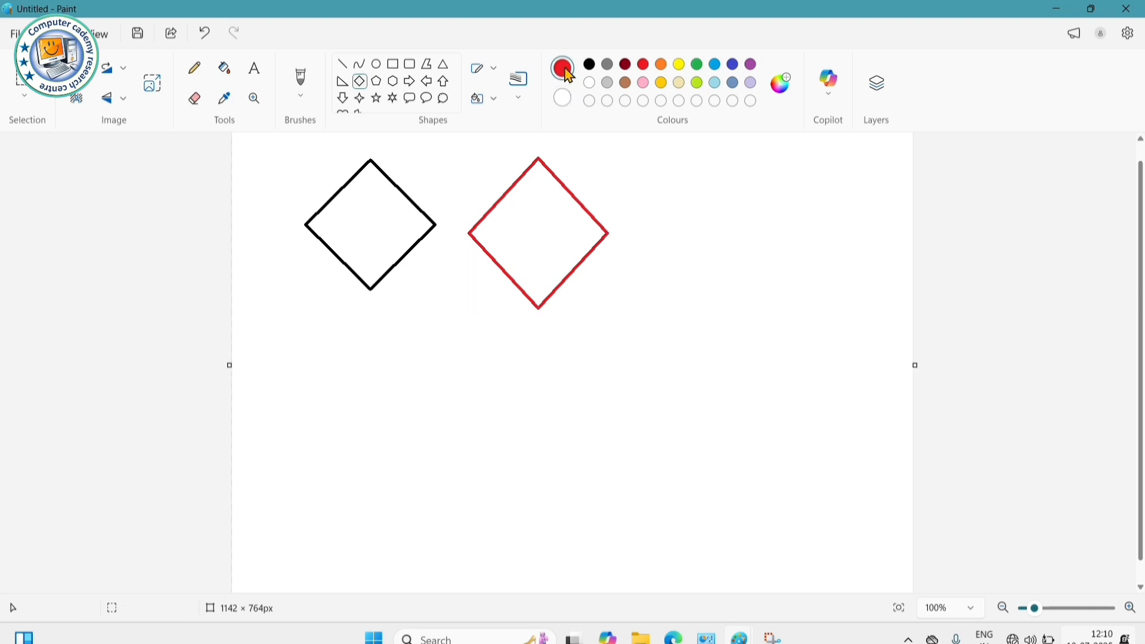
# - Draw a yellow pentagon outline to the right of the red diamond
pyautogui.click(680, 65)
pyautogui.click(378, 82)
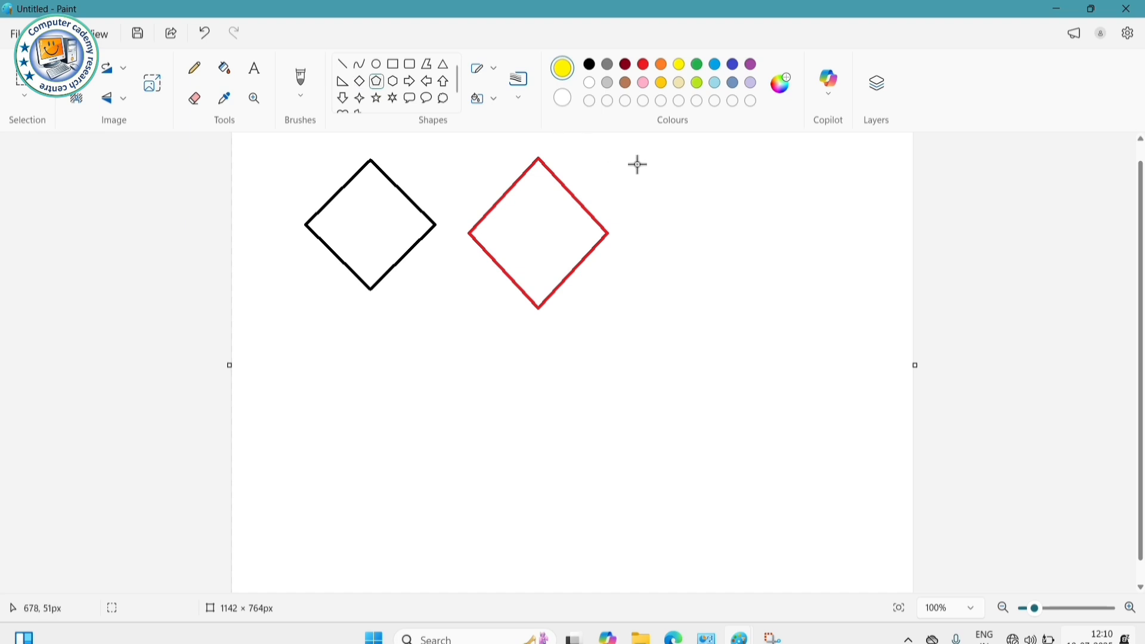
pyautogui.moveTo(624, 159); pyautogui.dragTo(779, 309)
pyautogui.click(842, 195)
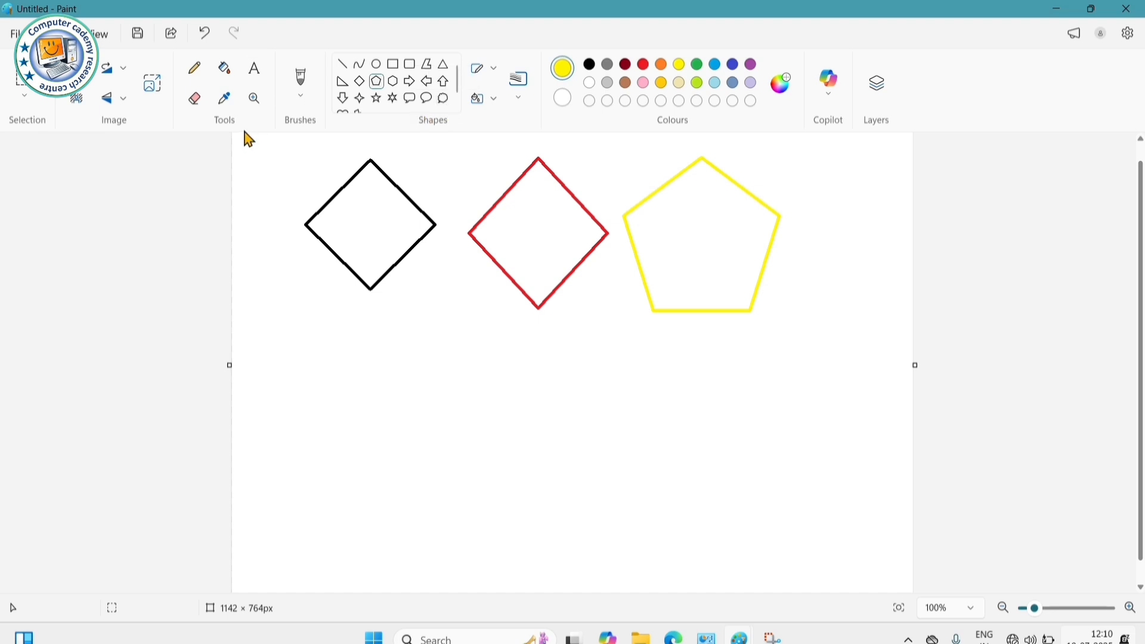
# - Bucket-fill the black diamond yellow, the yellow pentagon red and the red diamond green
pyautogui.click(229, 75)
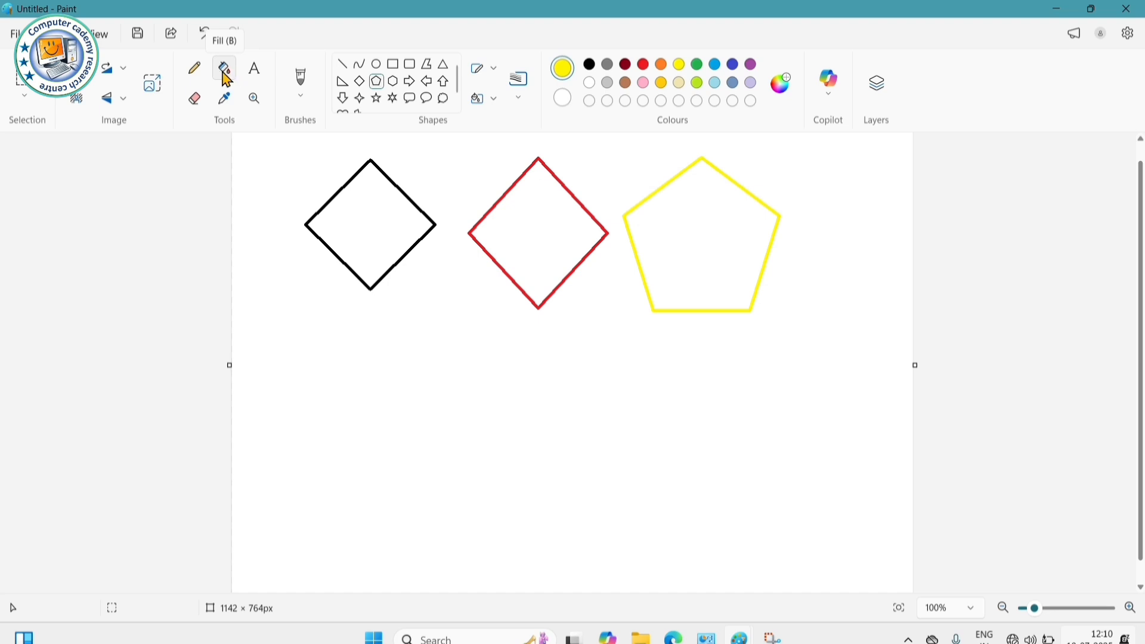
pyautogui.click(227, 76)
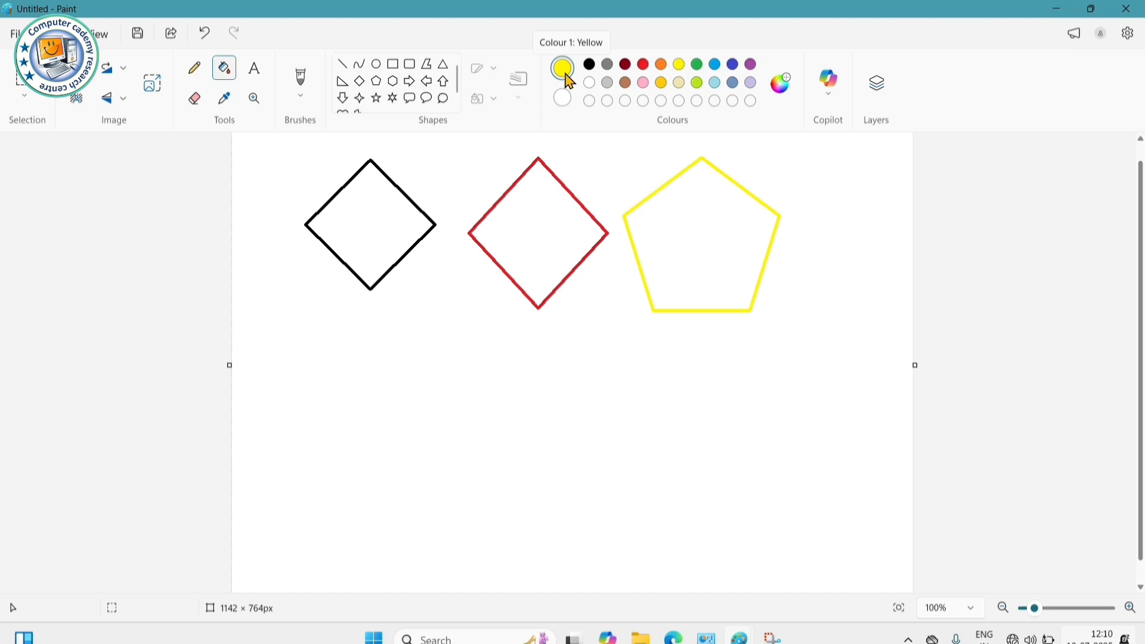
pyautogui.click(371, 216)
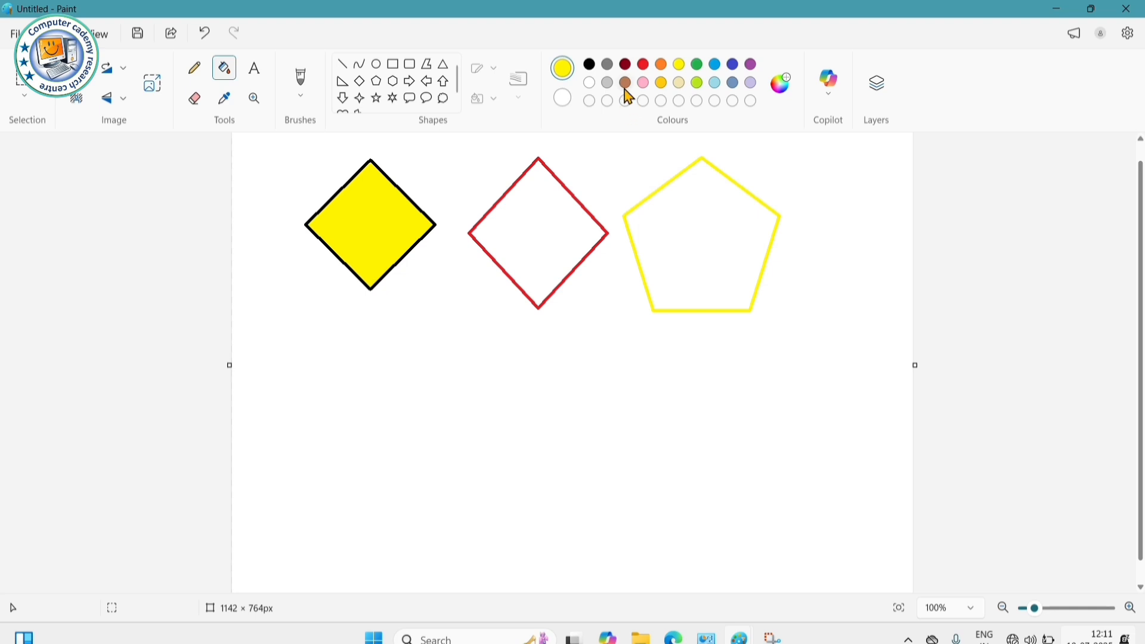
pyautogui.click(644, 65)
pyautogui.click(705, 209)
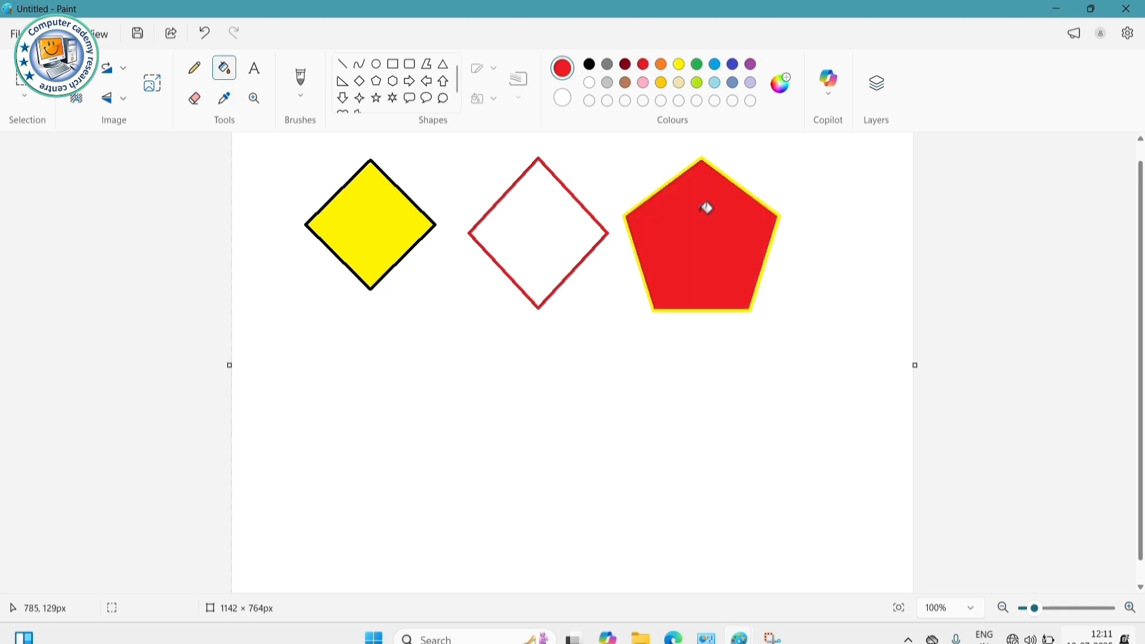
pyautogui.click(697, 64)
pyautogui.click(545, 194)
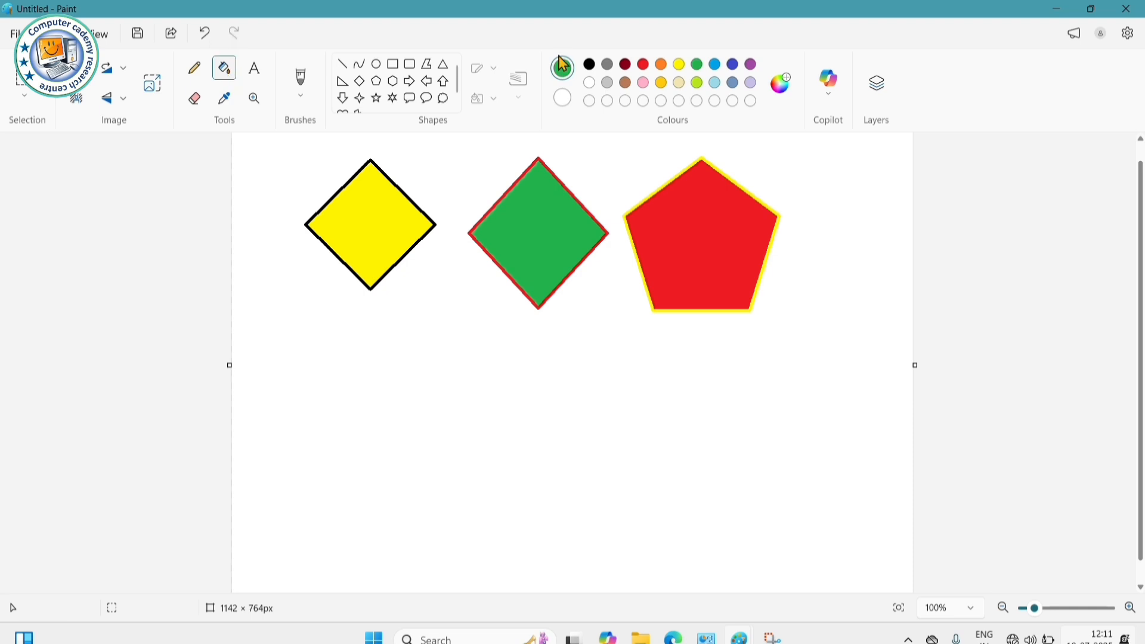
pyautogui.click(378, 82)
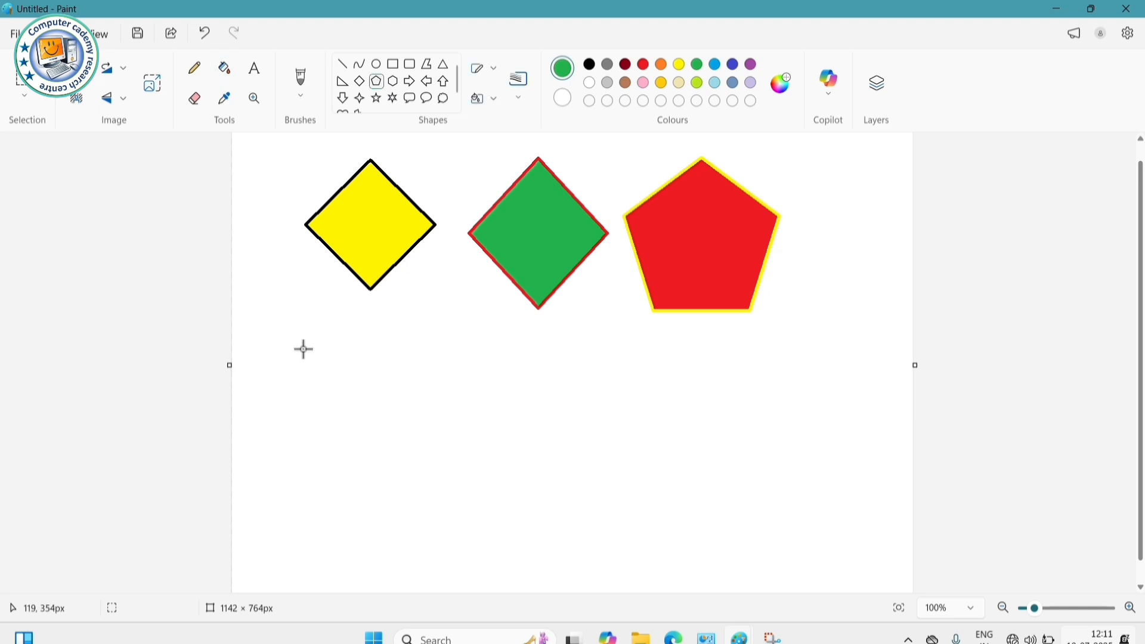
# - Draw a green pentagon below the yellow diamond and bucket-fill it orange
pyautogui.moveTo(298, 334); pyautogui.dragTo(454, 484)
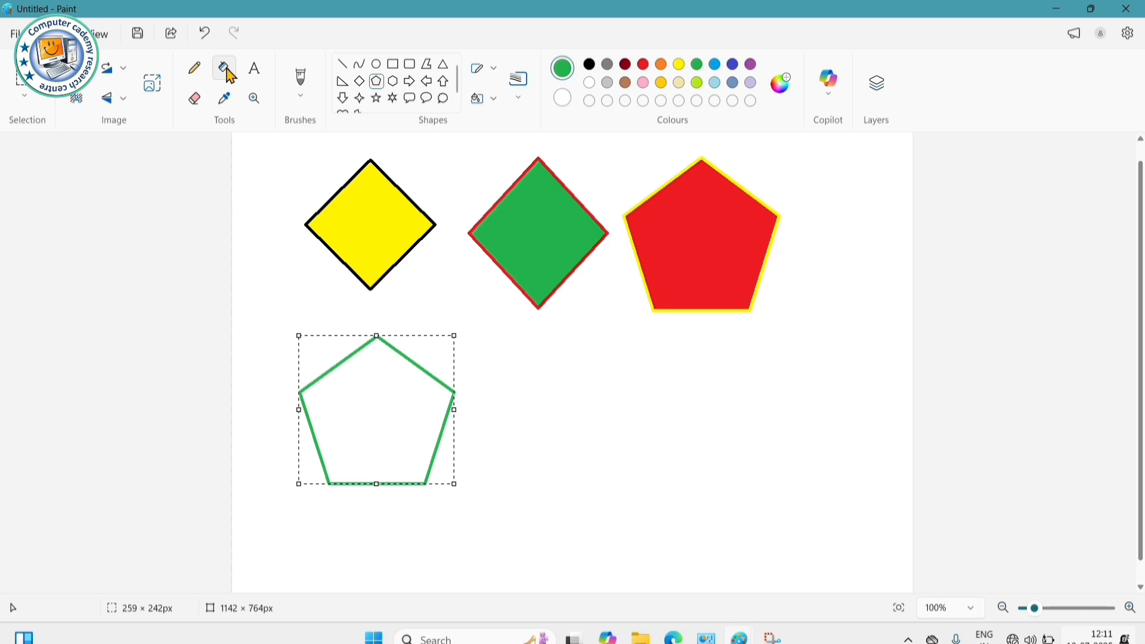
pyautogui.click(230, 75)
pyautogui.click(660, 64)
pyautogui.click(382, 418)
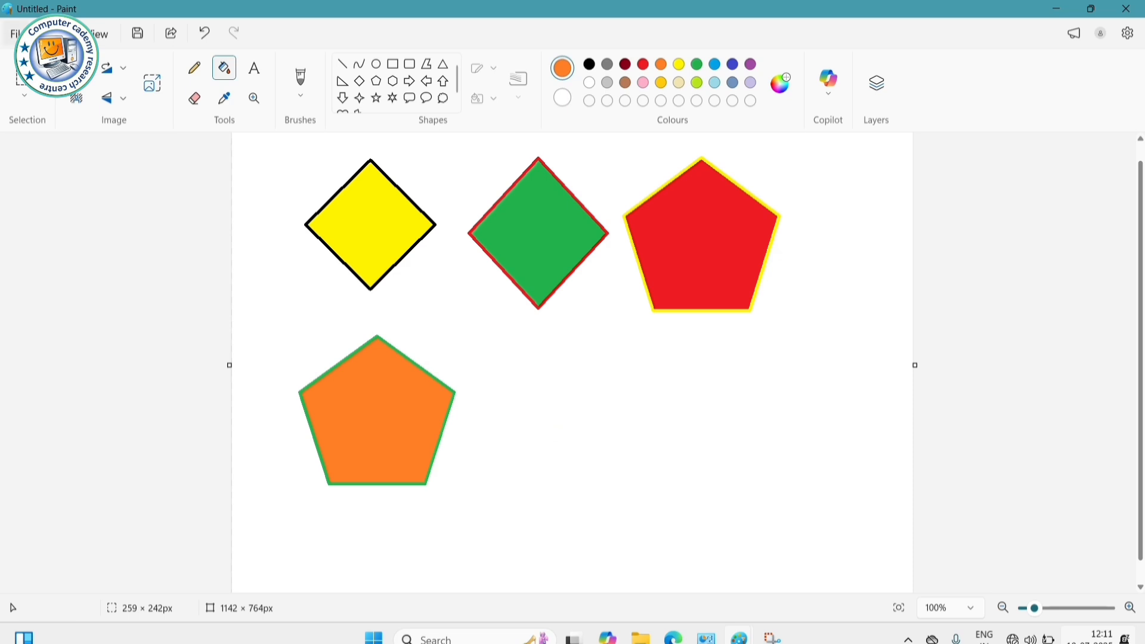
pyautogui.click(20, 34)
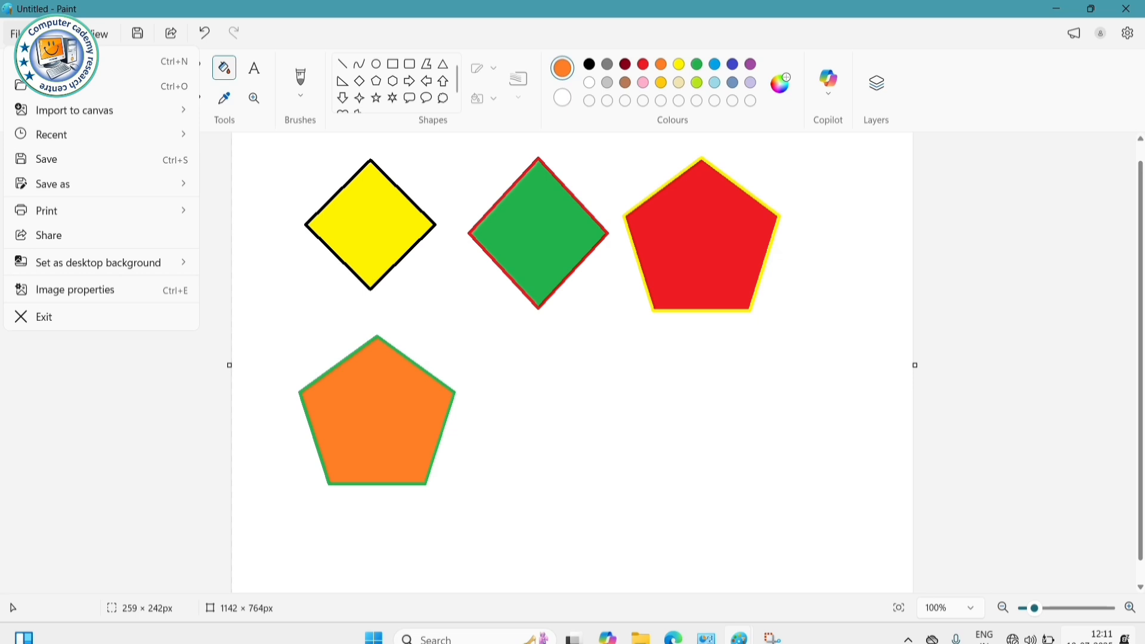
# - Choose File > Save as > JPEG picture to open the Save as dialog
pyautogui.moveTo(43, 186)
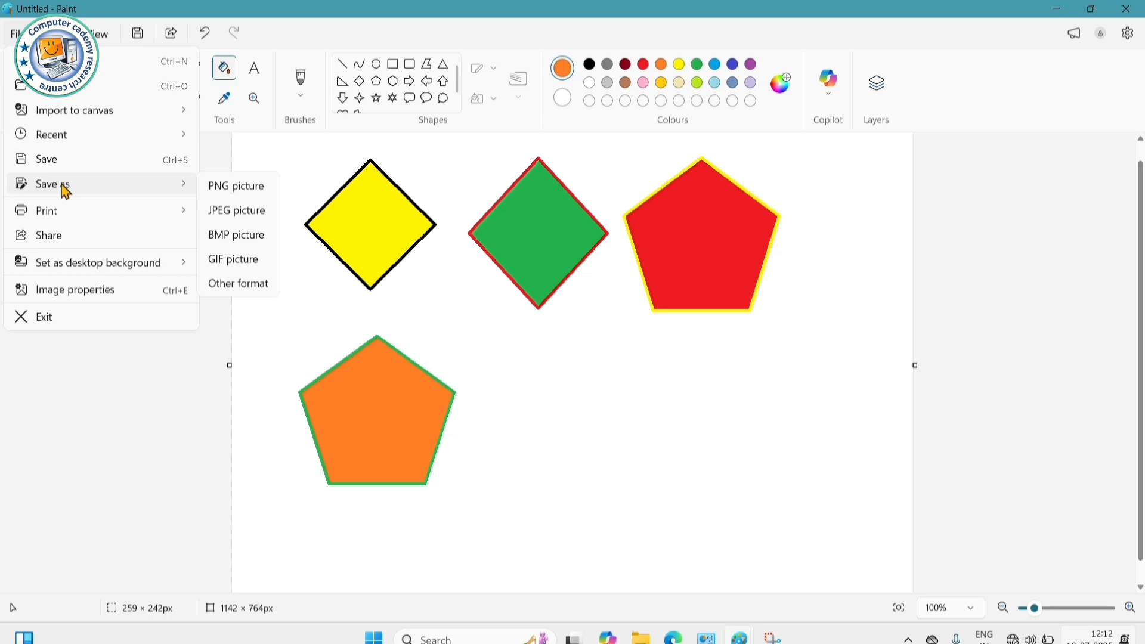
pyautogui.click(337, 158)
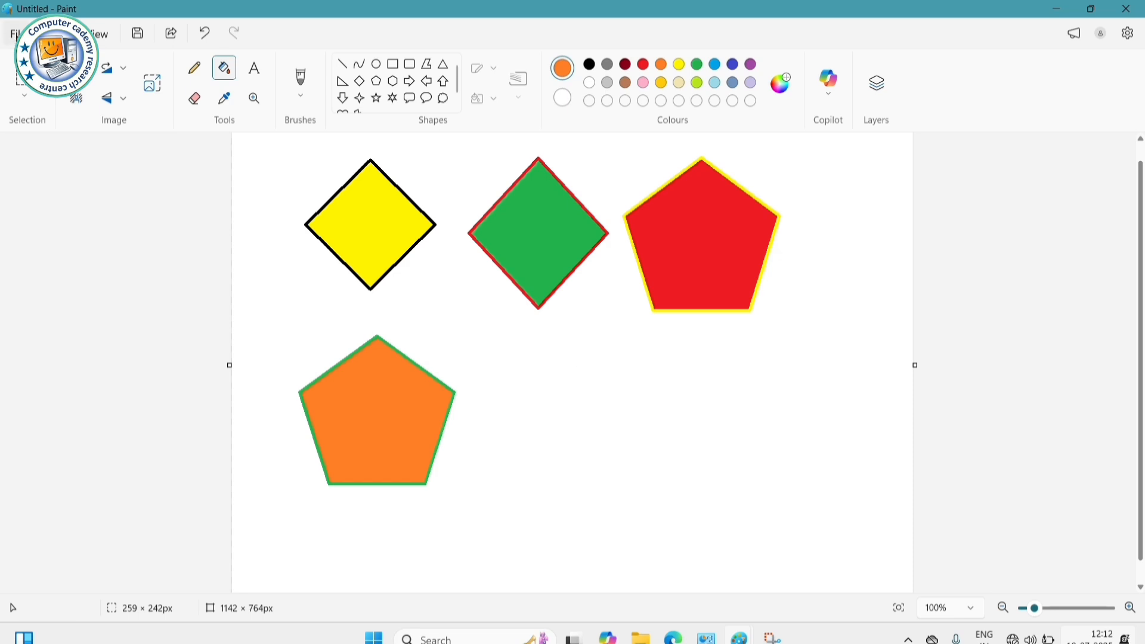
pyautogui.click(15, 34)
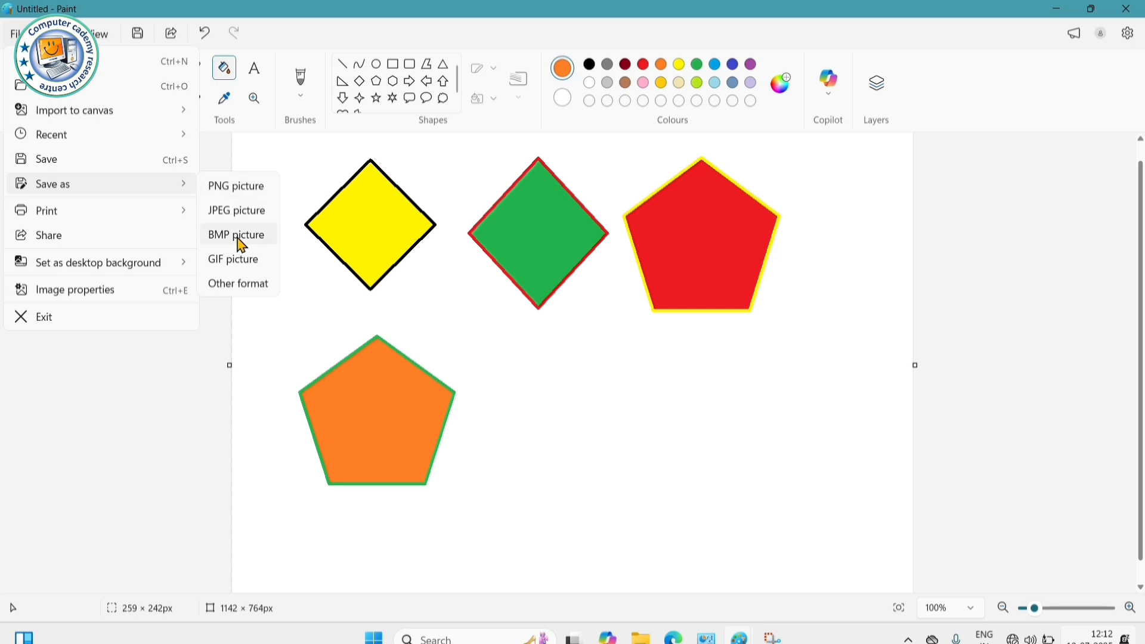
pyautogui.click(266, 214)
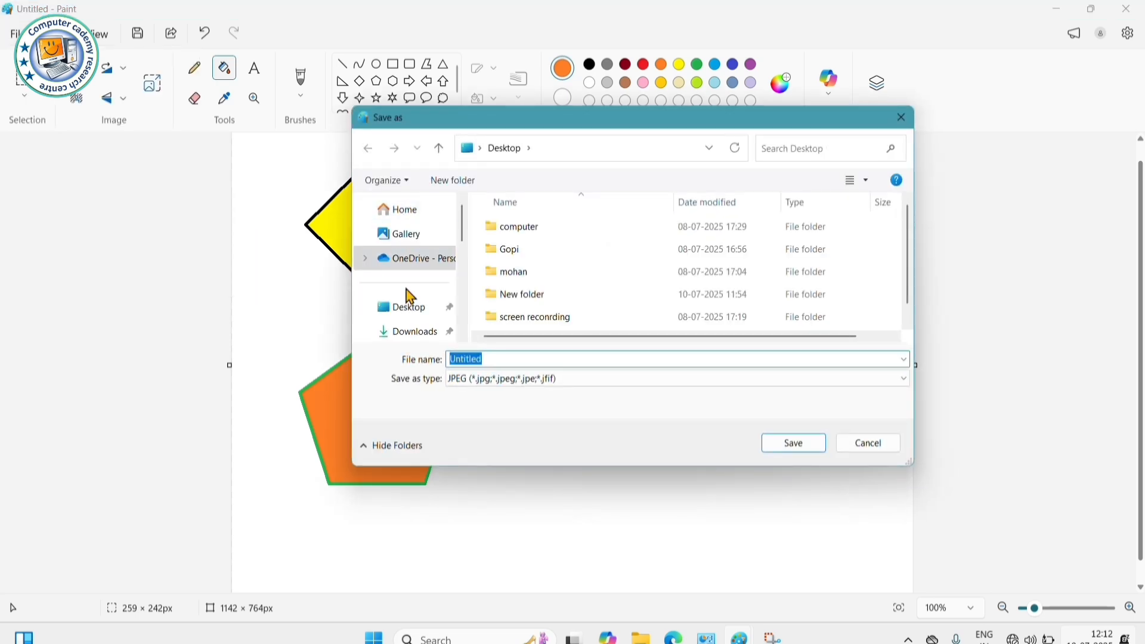
# - Save the drawing to the Desktop as the JPEG file 'Ram'
pyautogui.click(419, 316)
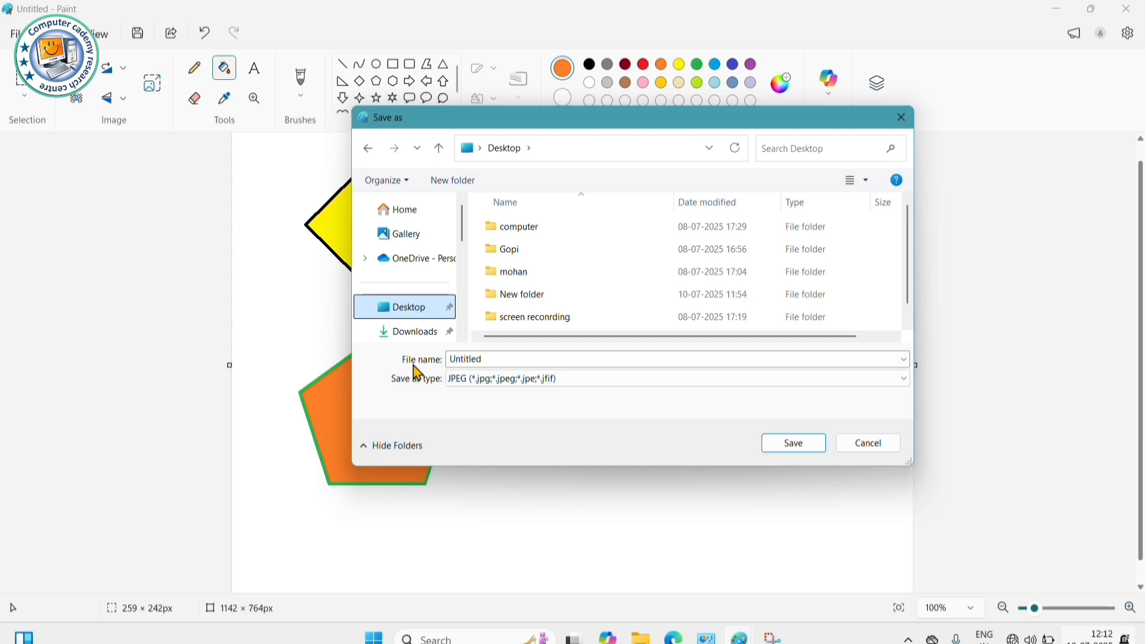
pyautogui.doubleClick(488, 359)
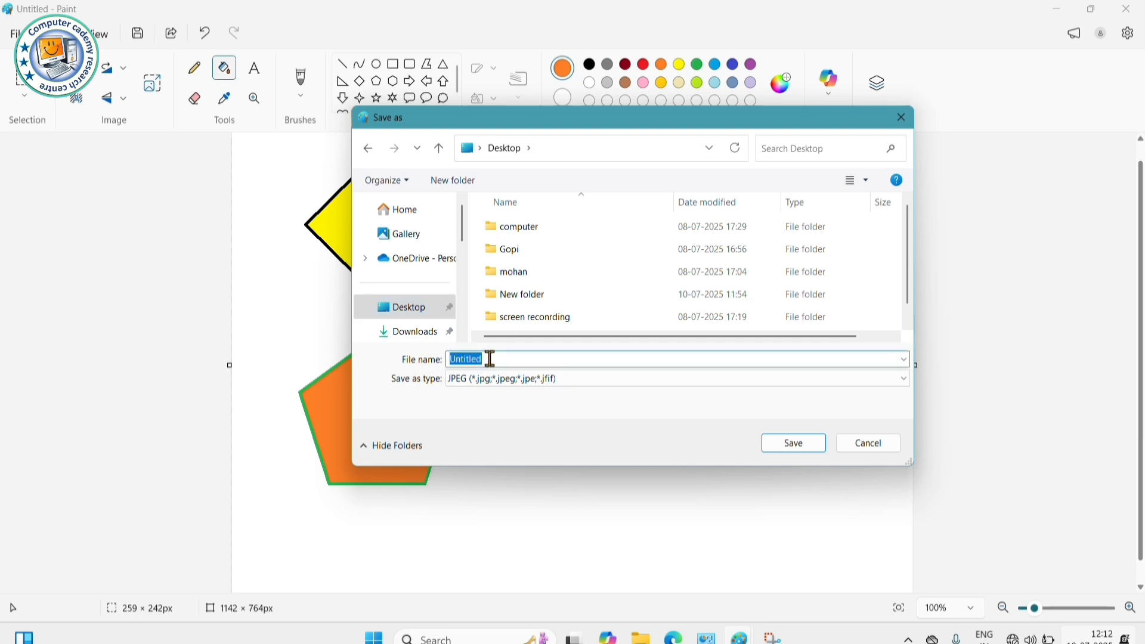
pyautogui.press('BackSpace')
pyautogui.write('rr')
pyautogui.press('BackSpace')
pyautogui.press('BackSpace')
pyautogui.write('Ram')
pyautogui.click(793, 444)
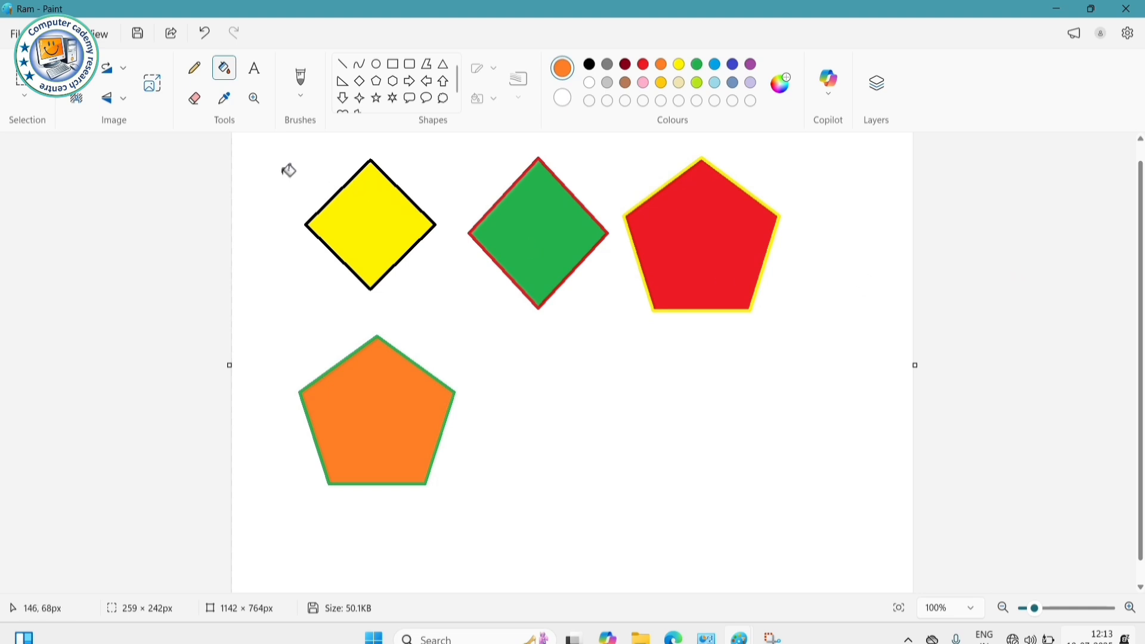
# - Close Paint, then open the Ram icon on the desktop to bring Paint back
pyautogui.click(1130, 11)
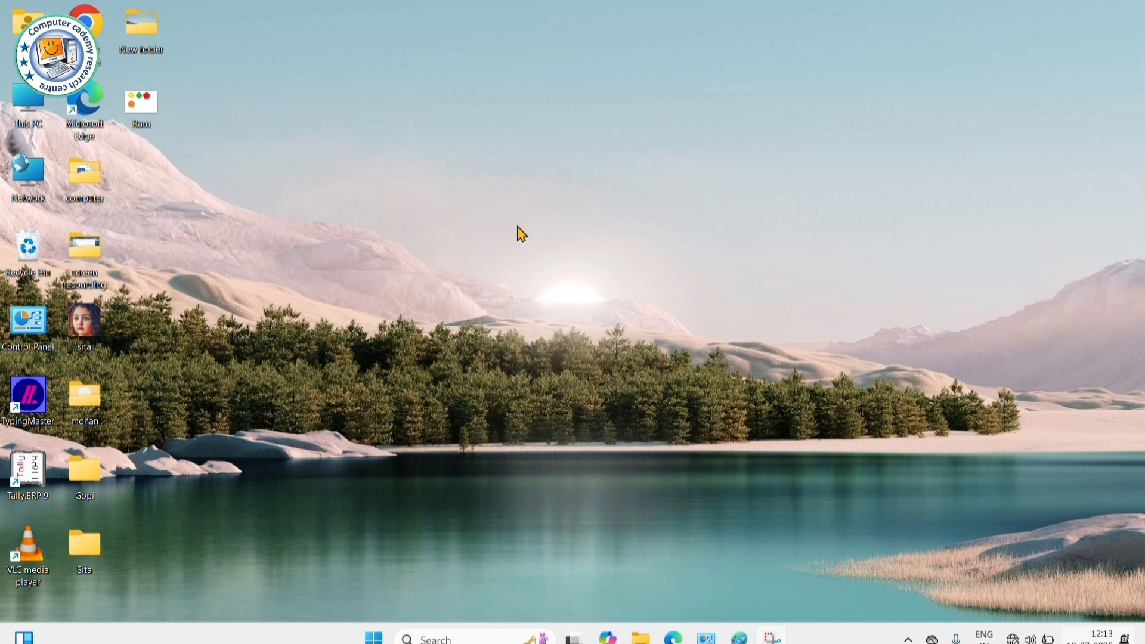
pyautogui.doubleClick(142, 107)
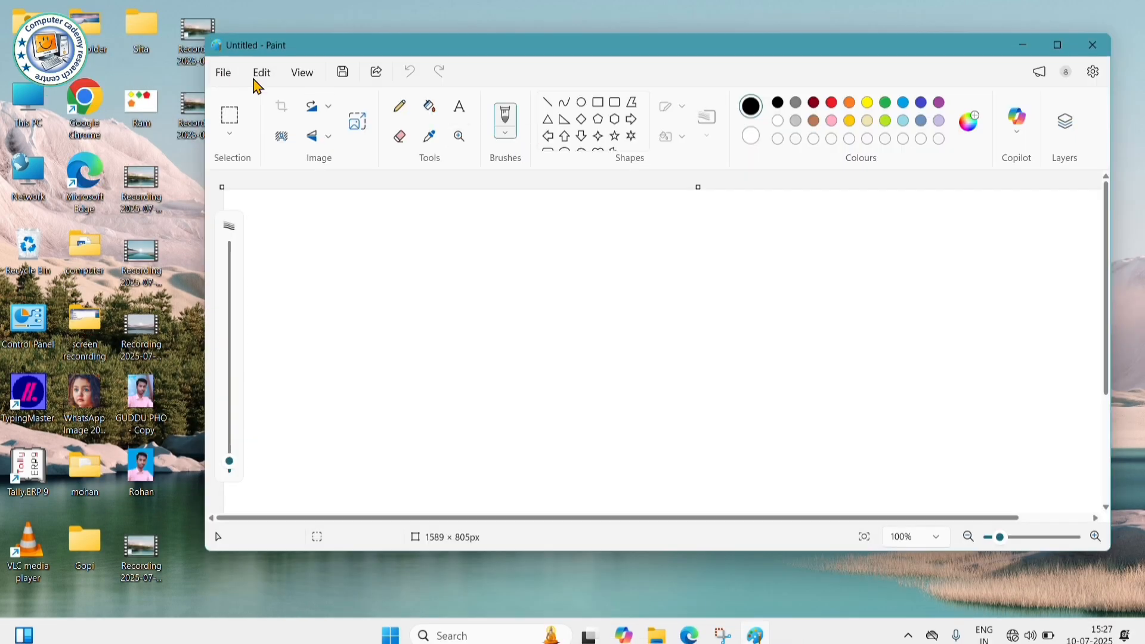
pyautogui.click(564, 136)
pyautogui.moveTo(519, 217)
pyautogui.mouseDown()
pyautogui.moveTo(608, 338)
pyautogui.moveTo(650, 355)
pyautogui.mouseUp()
pyautogui.moveTo(727, 217)
pyautogui.mouseDown()
pyautogui.moveTo(849, 434)
pyautogui.moveTo(844, 423)
pyautogui.mouseUp()
pyautogui.moveTo(328, 227); pyautogui.dragTo(484, 422)
pyautogui.click(571, 406)
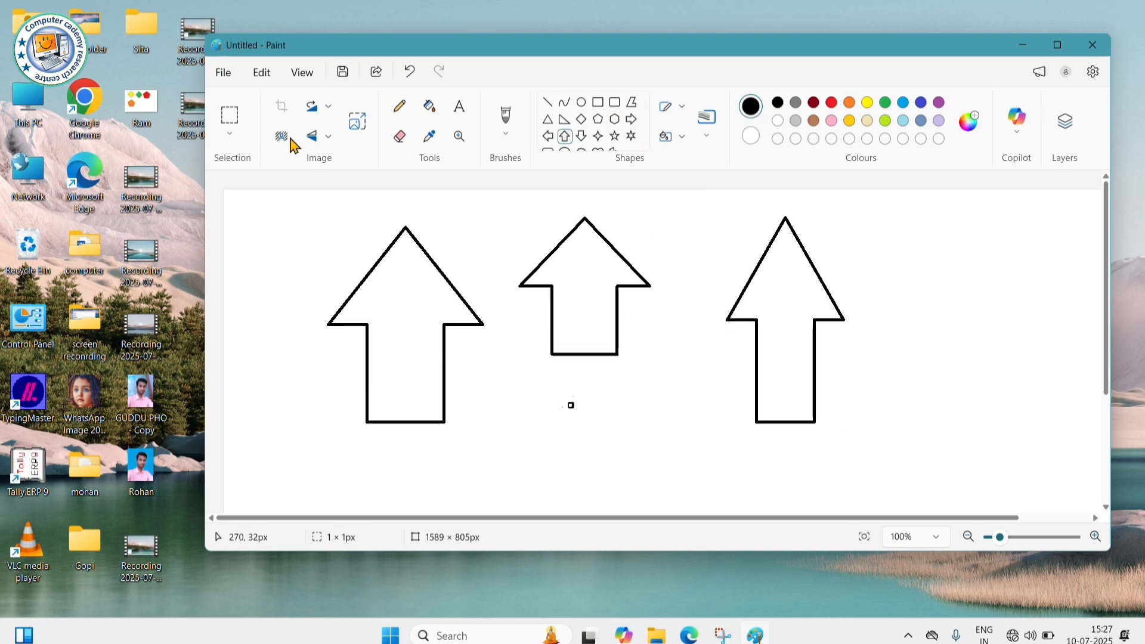
pyautogui.click(223, 72)
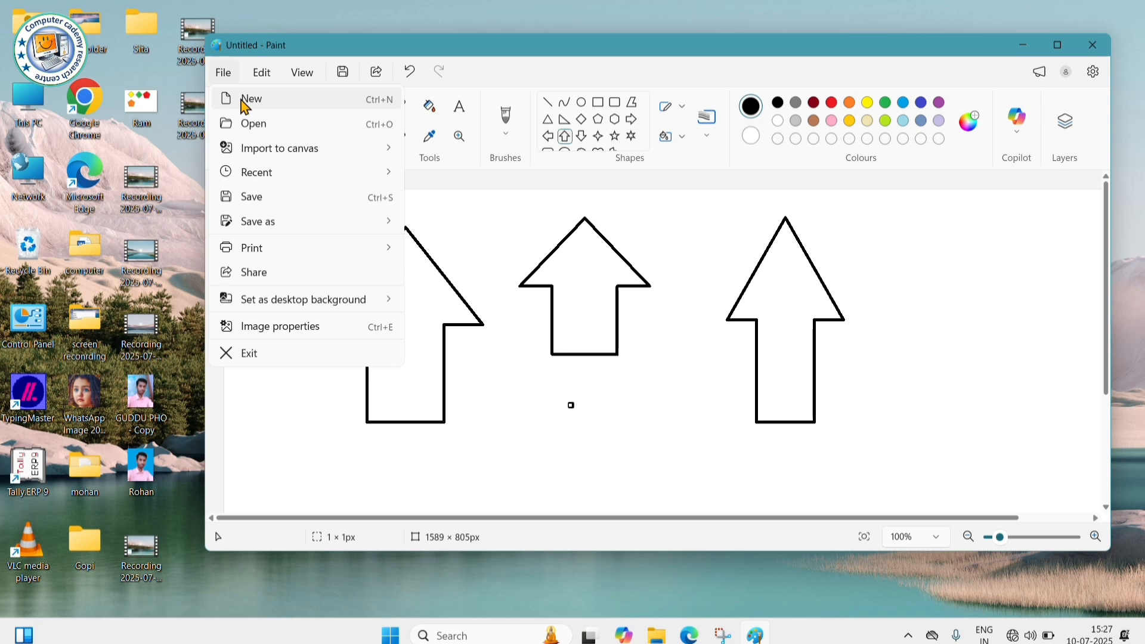
pyautogui.click(258, 100)
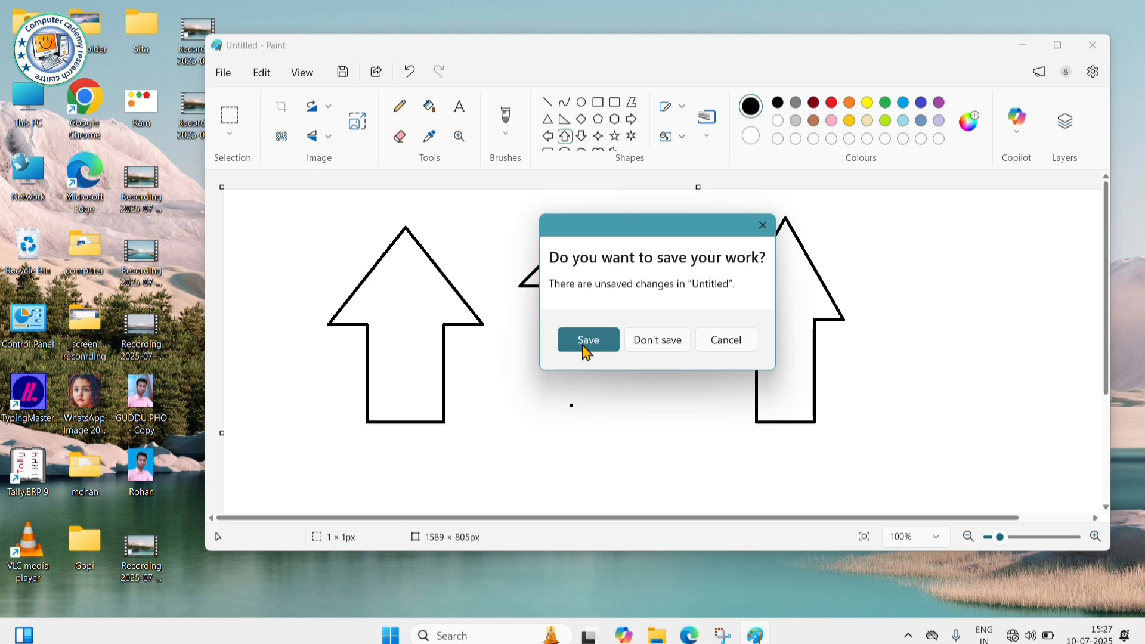
pyautogui.click(657, 345)
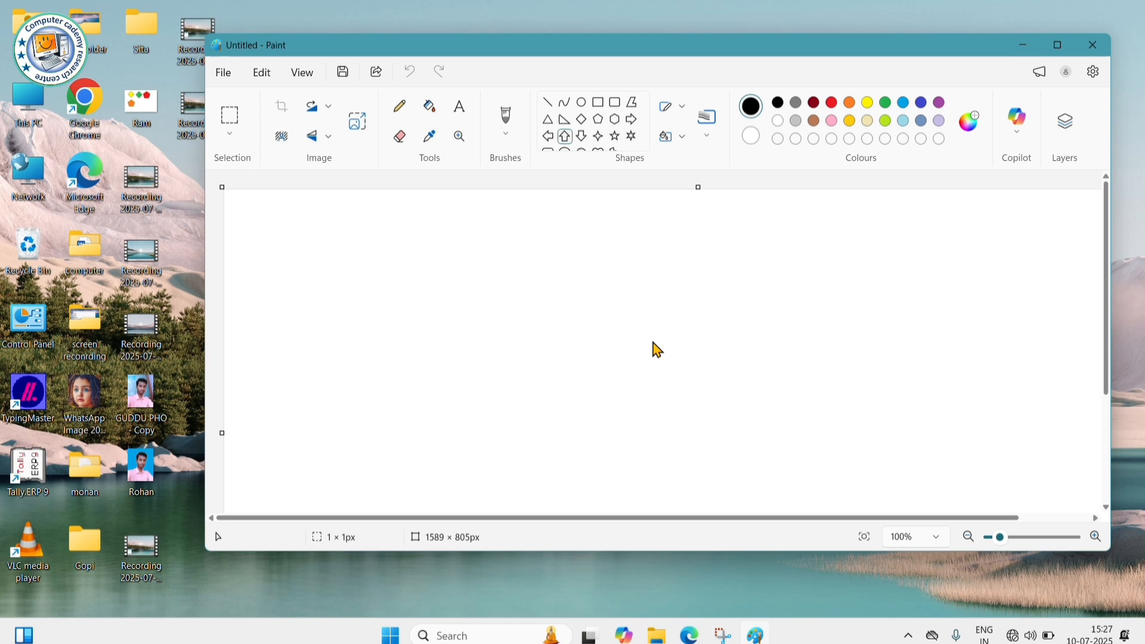
pyautogui.click(224, 73)
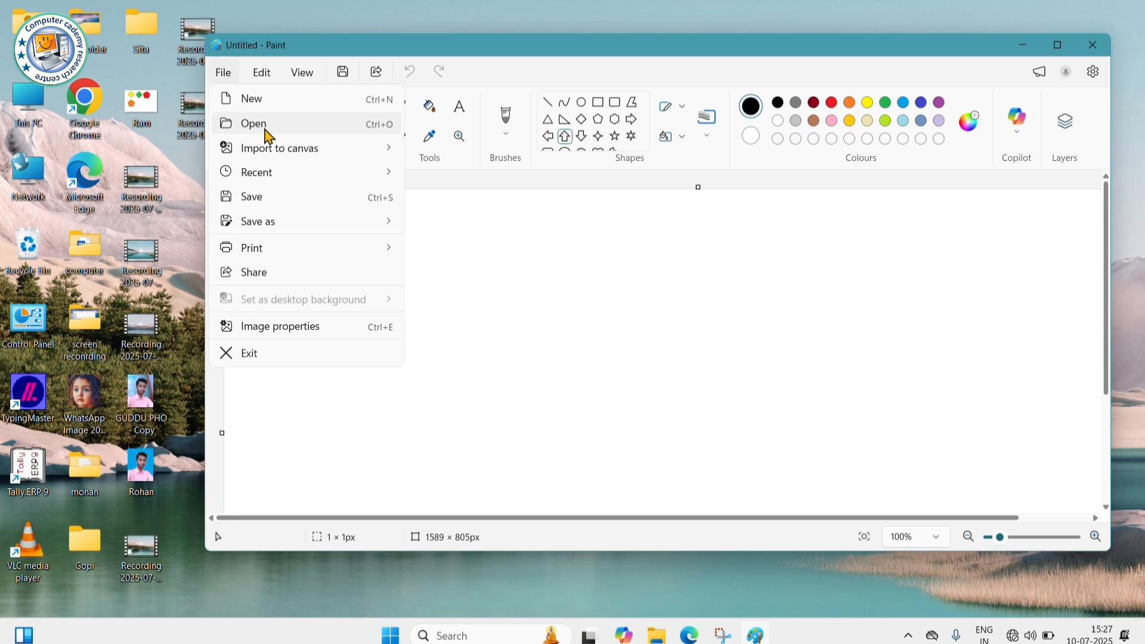
pyautogui.click(1055, 43)
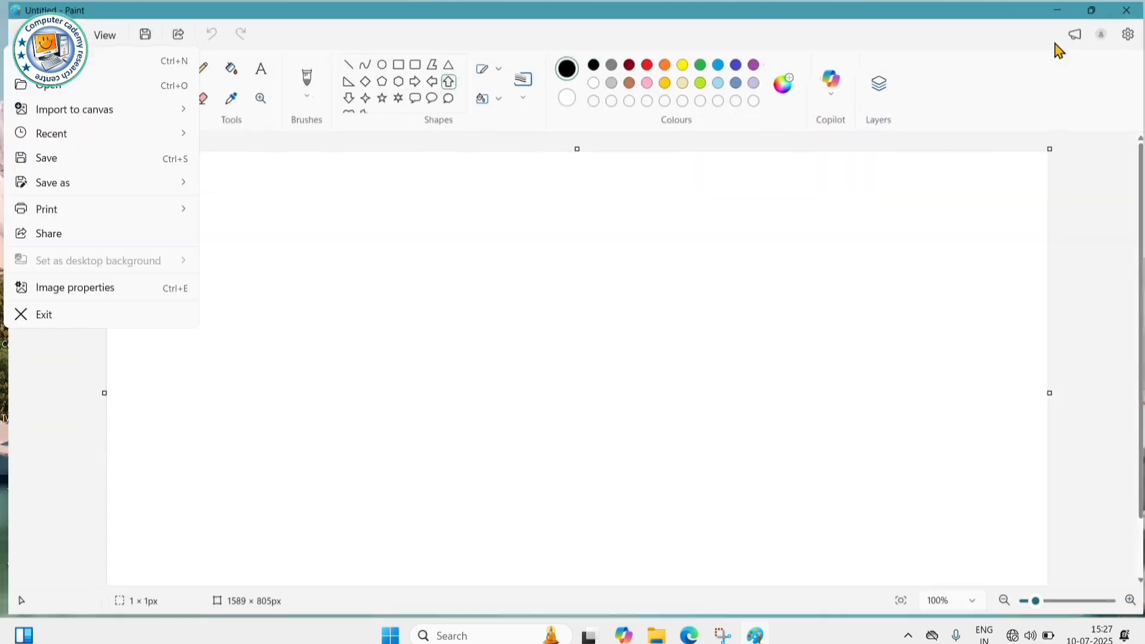
pyautogui.click(51, 97)
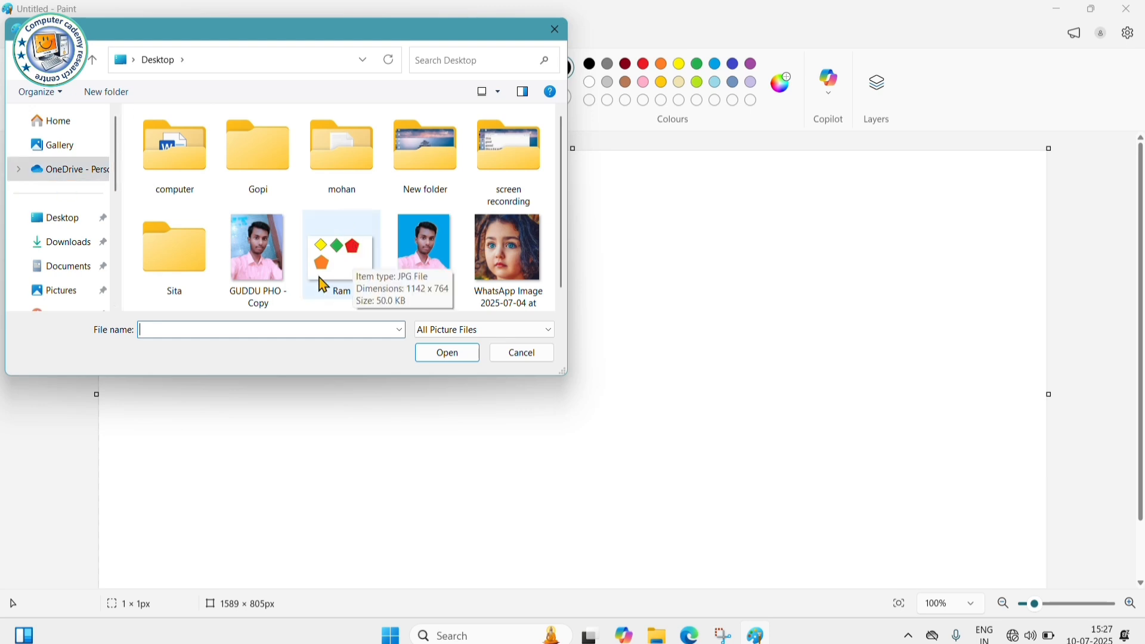
pyautogui.click(77, 223)
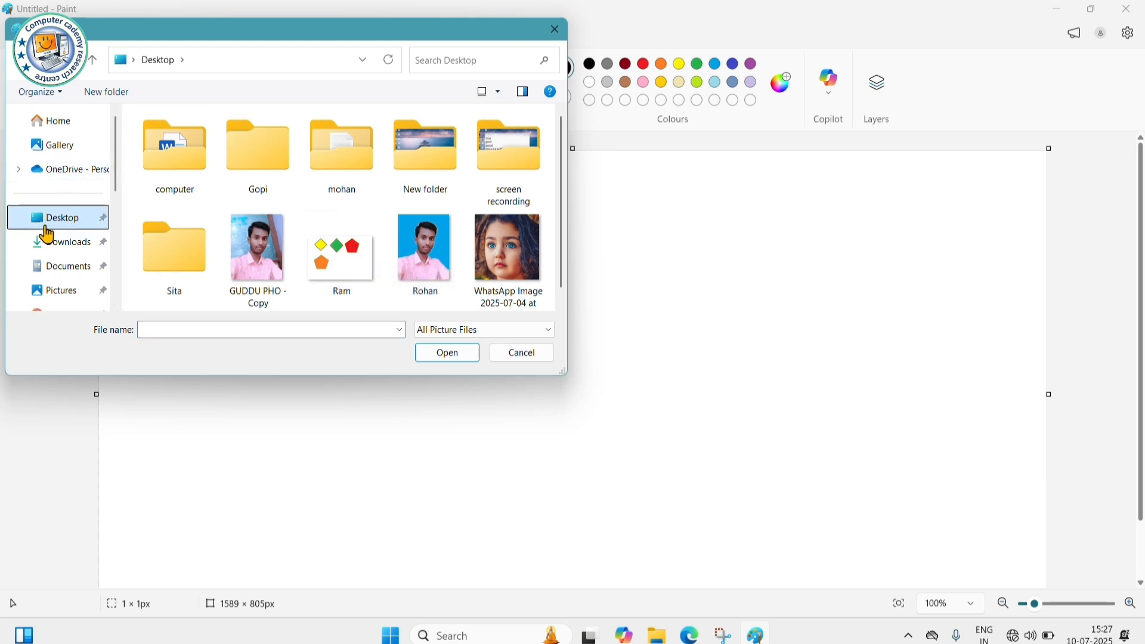
pyautogui.click(349, 267)
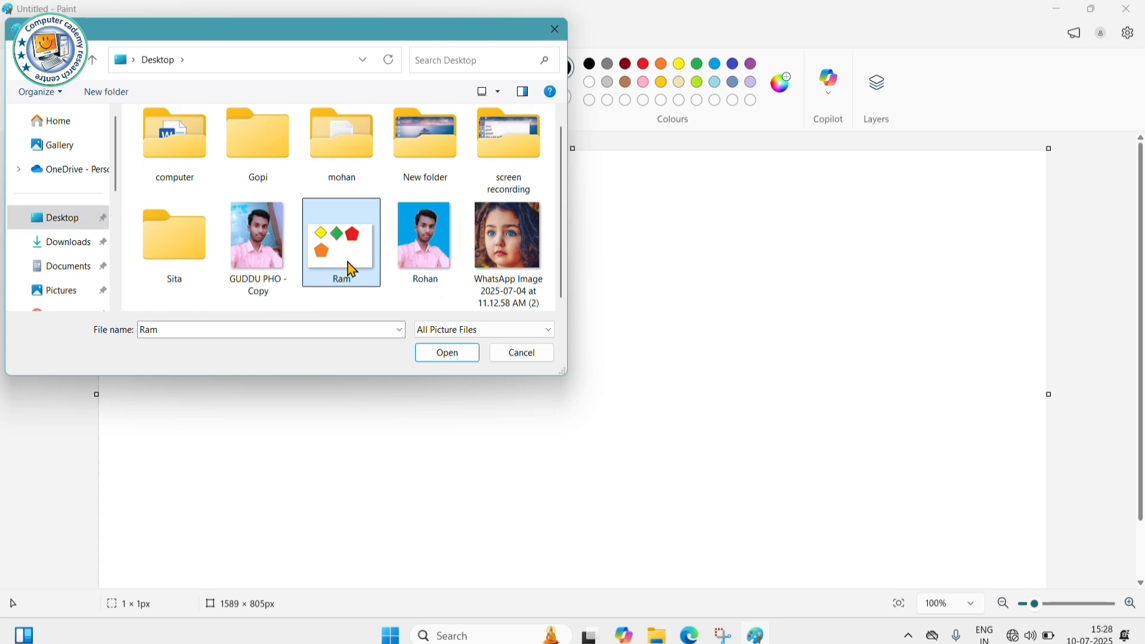
pyautogui.click(441, 355)
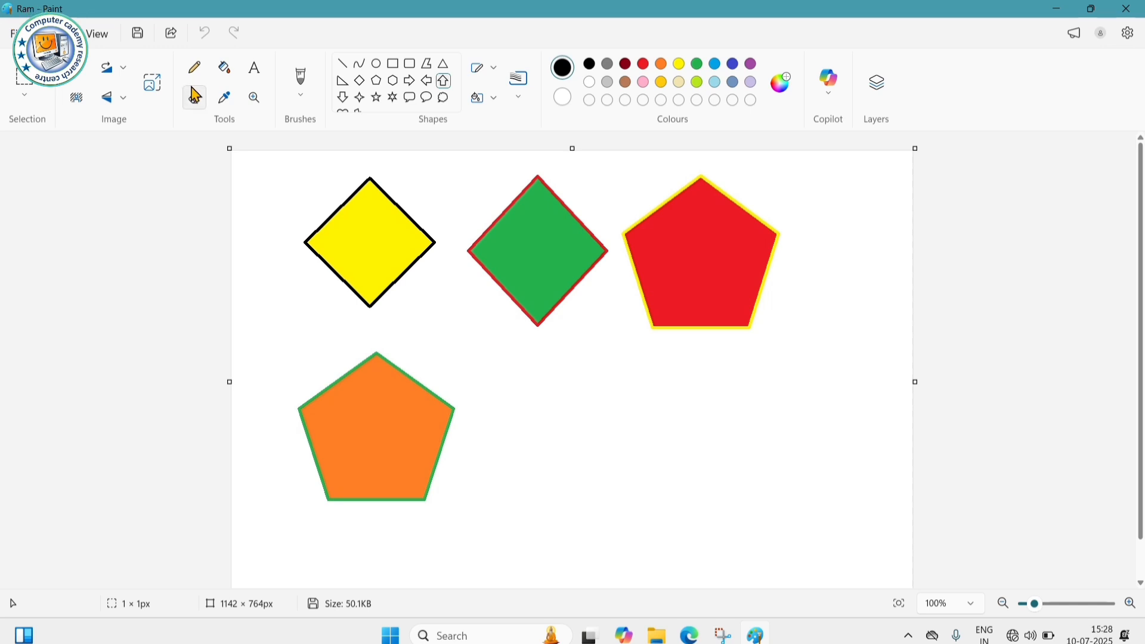
# - Start a new blank canvas with Ctrl+N
pyautogui.click(15, 33)
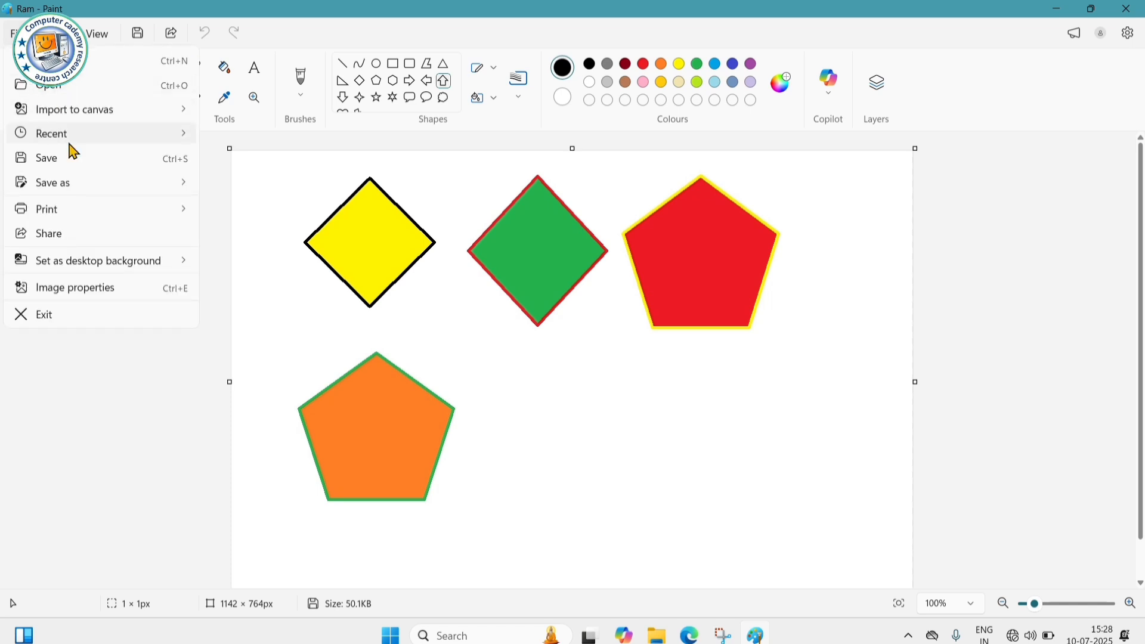
pyautogui.click(341, 200)
pyautogui.hotkey('ctrl', 'n')
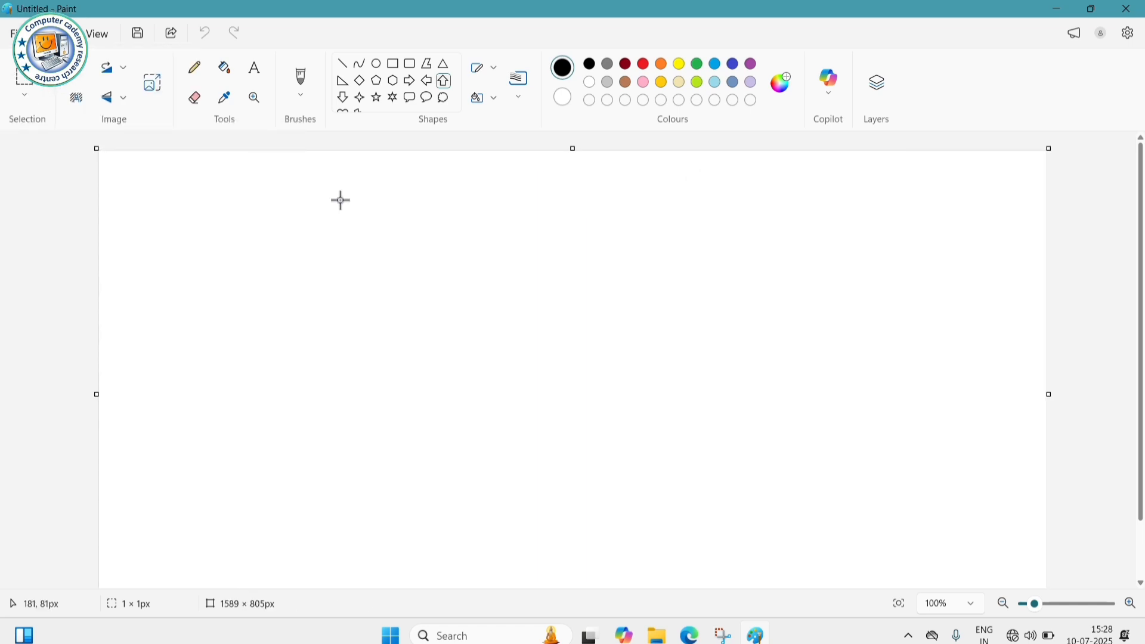
# - Import the WhatsApp photo from the Desktop onto the new canvas
pyautogui.click(15, 33)
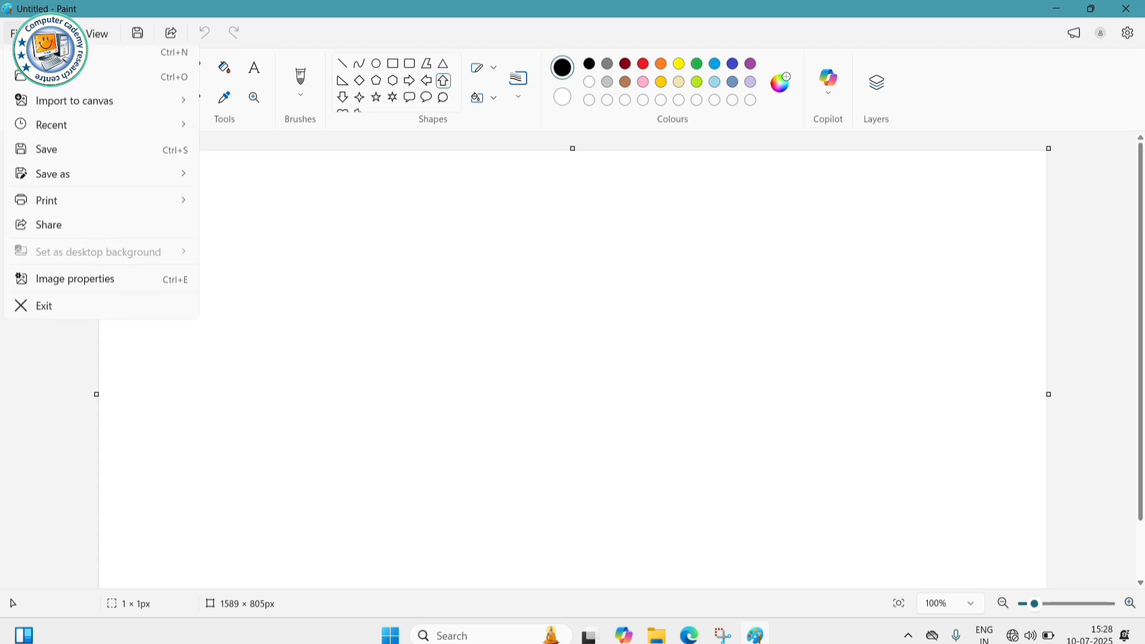
pyautogui.moveTo(66, 116)
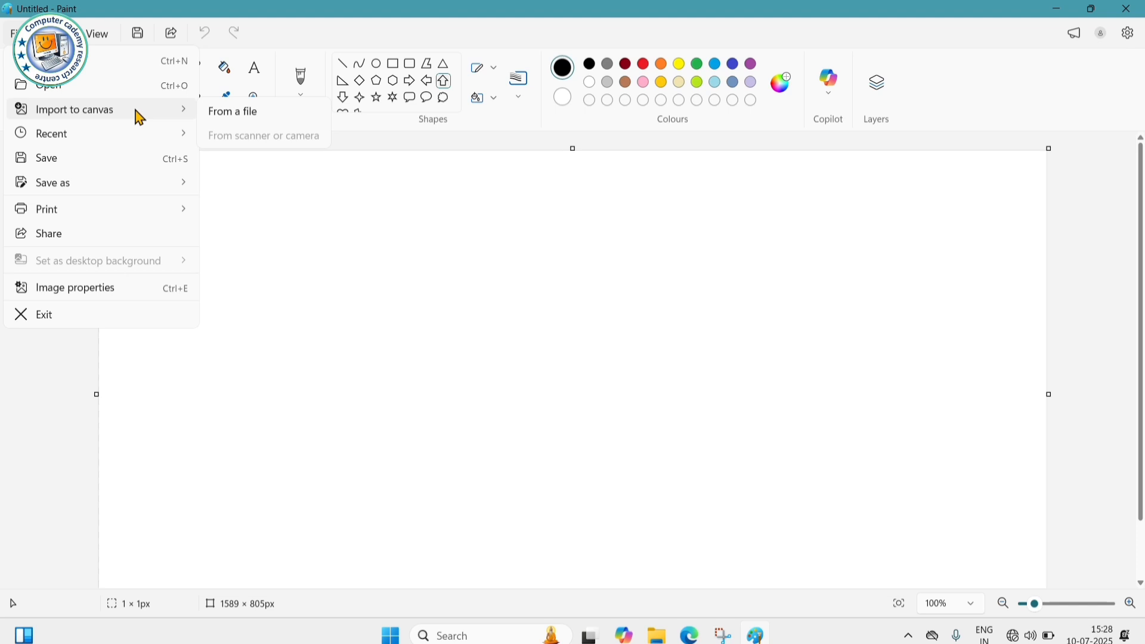
pyautogui.click(258, 119)
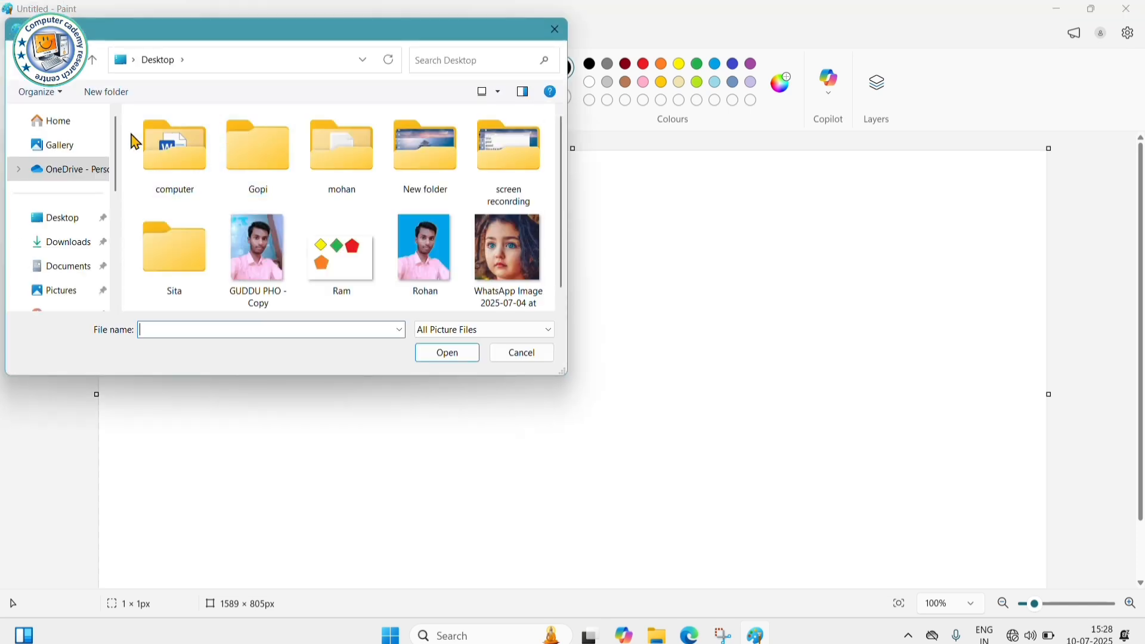
pyautogui.click(79, 223)
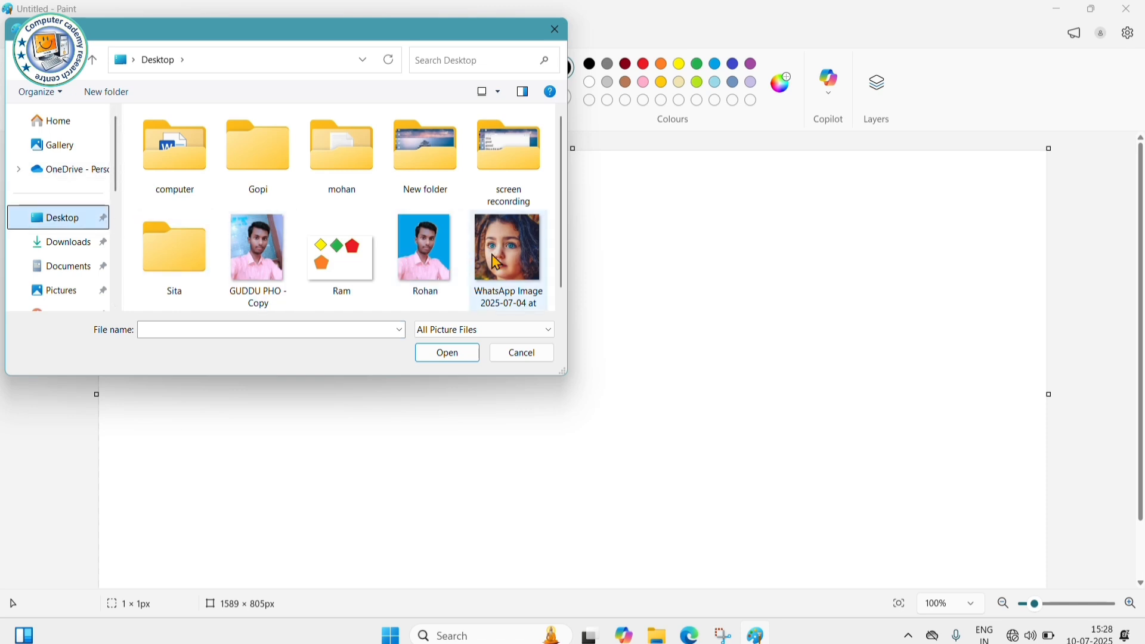
pyautogui.click(512, 252)
pyautogui.click(452, 361)
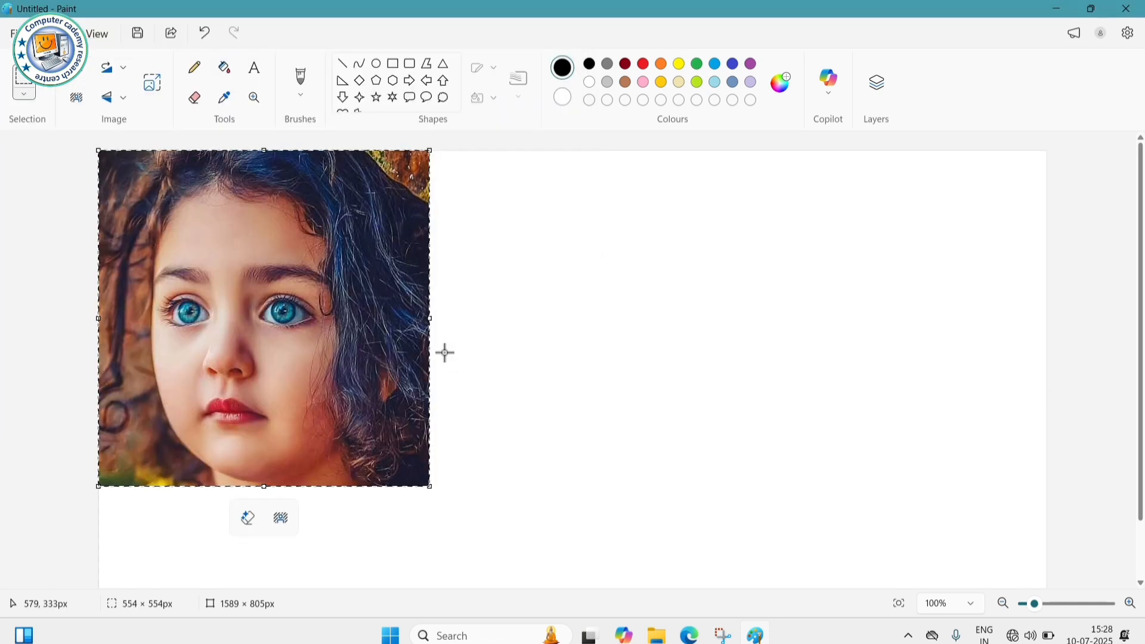
# - Commit the imported photo on the canvas and open the Save dialog
pyautogui.click(448, 336)
pyautogui.click(14, 33)
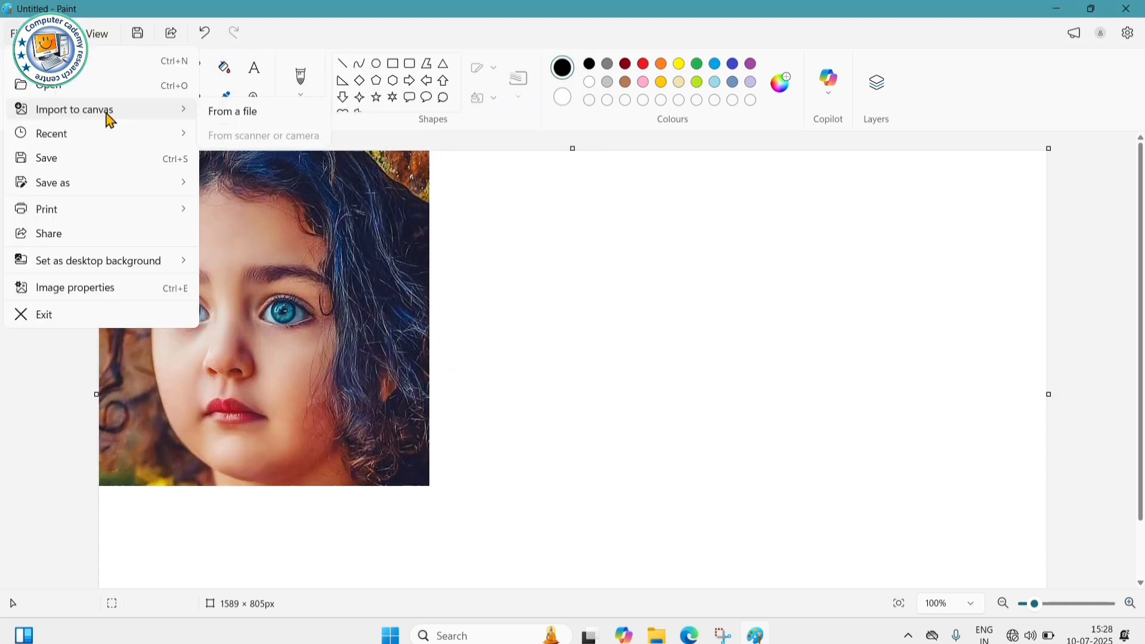
pyautogui.moveTo(71, 145)
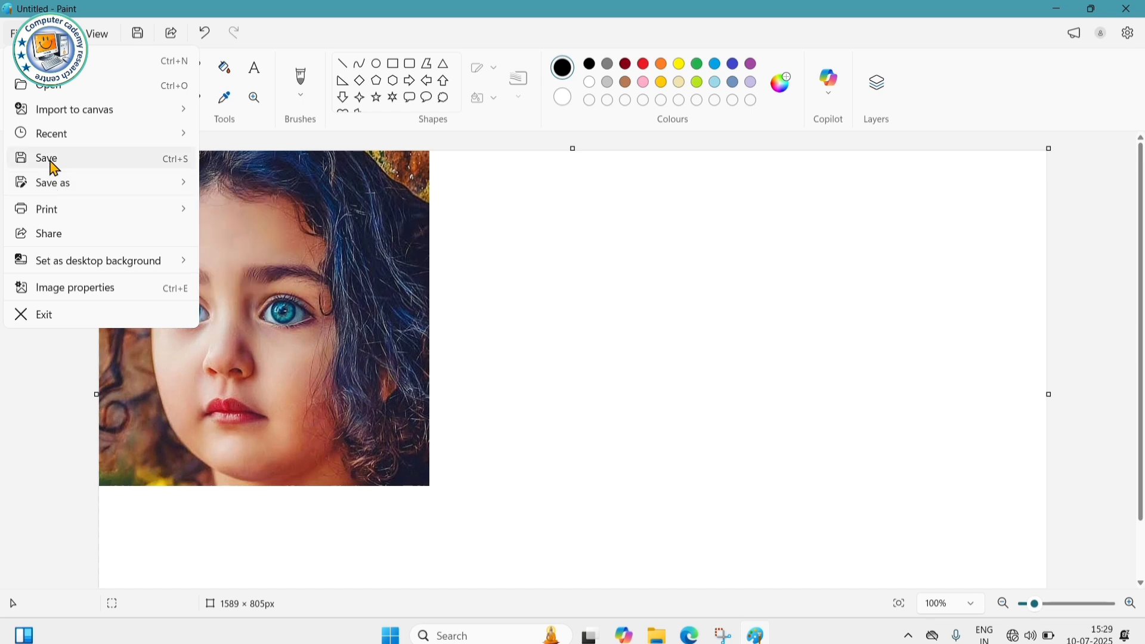
pyautogui.click(52, 165)
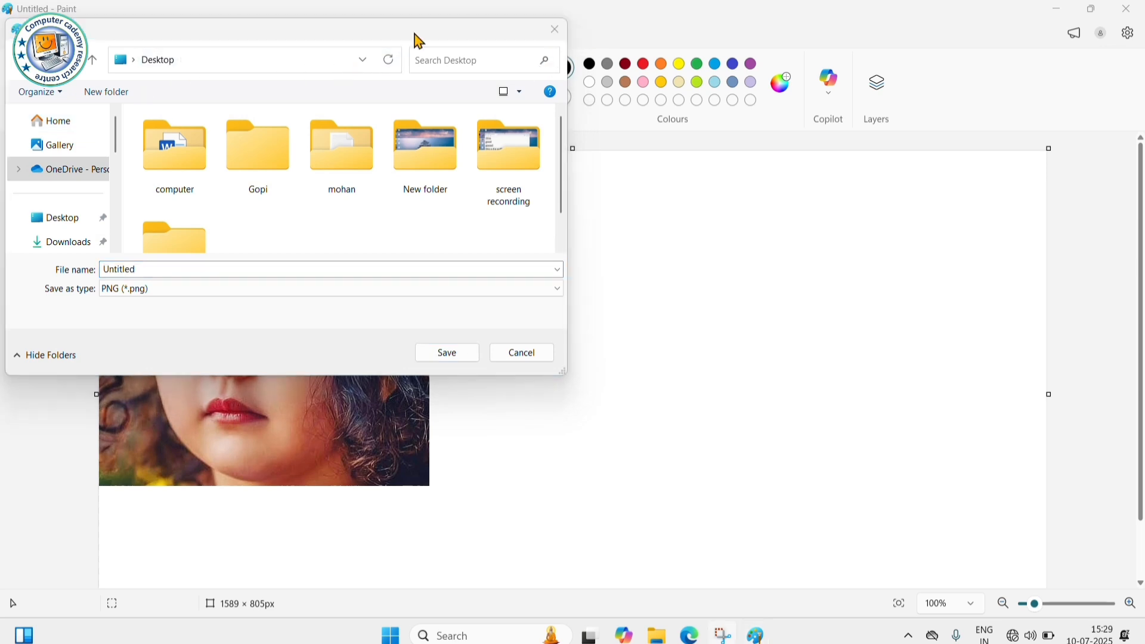
# - Cancel the Save dialog and bring up the Save as format choices
pyautogui.moveTo(415, 33); pyautogui.dragTo(416, 51)
pyautogui.click(523, 370)
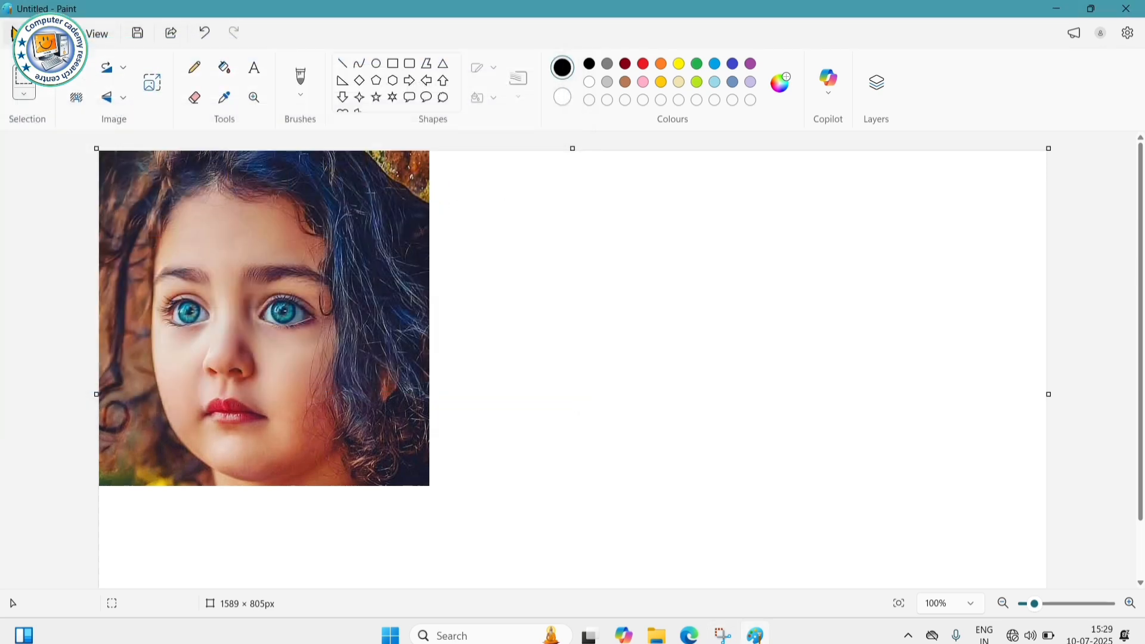
pyautogui.click(11, 33)
pyautogui.moveTo(59, 192)
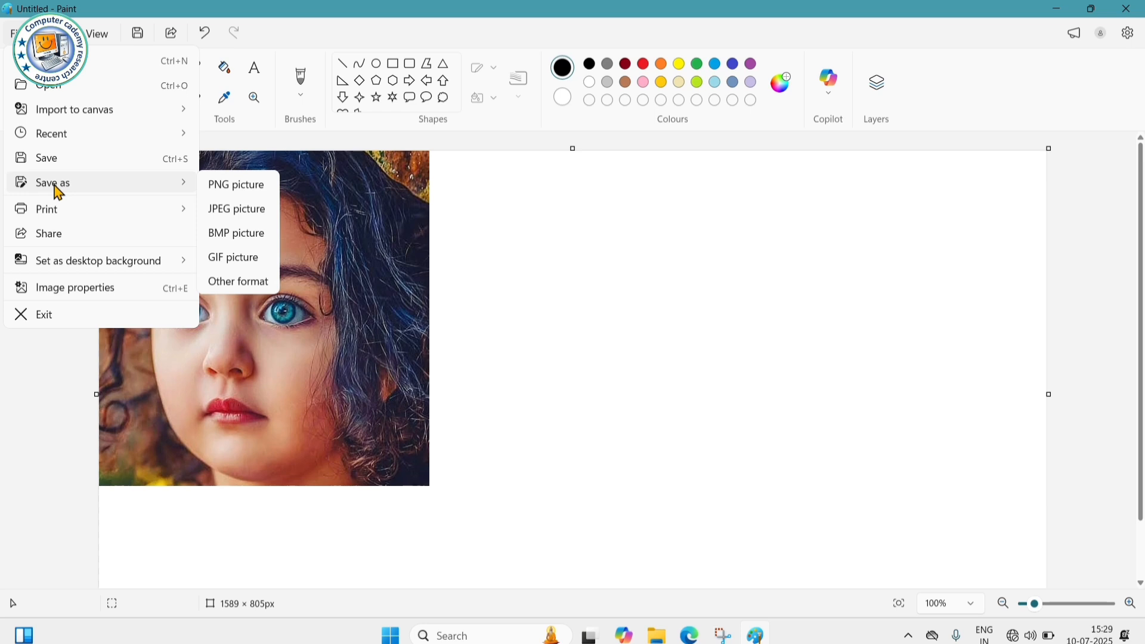
# - Pick a Save as format, cancel the Save As dialog, and dismiss the File menu
pyautogui.click(222, 189)
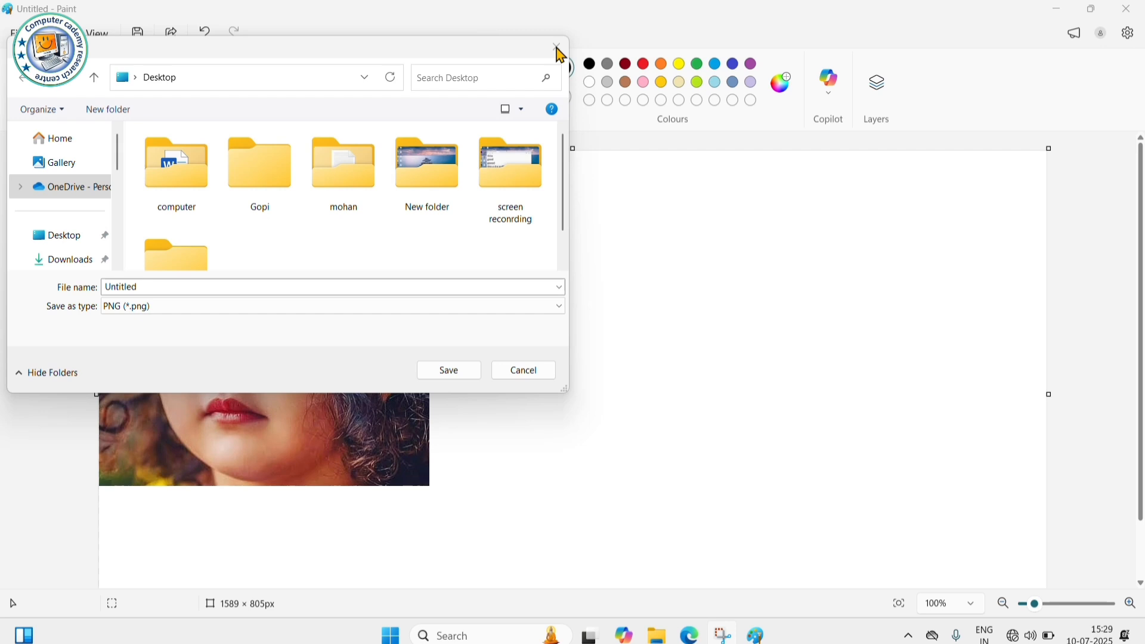
pyautogui.click(519, 373)
pyautogui.click(12, 33)
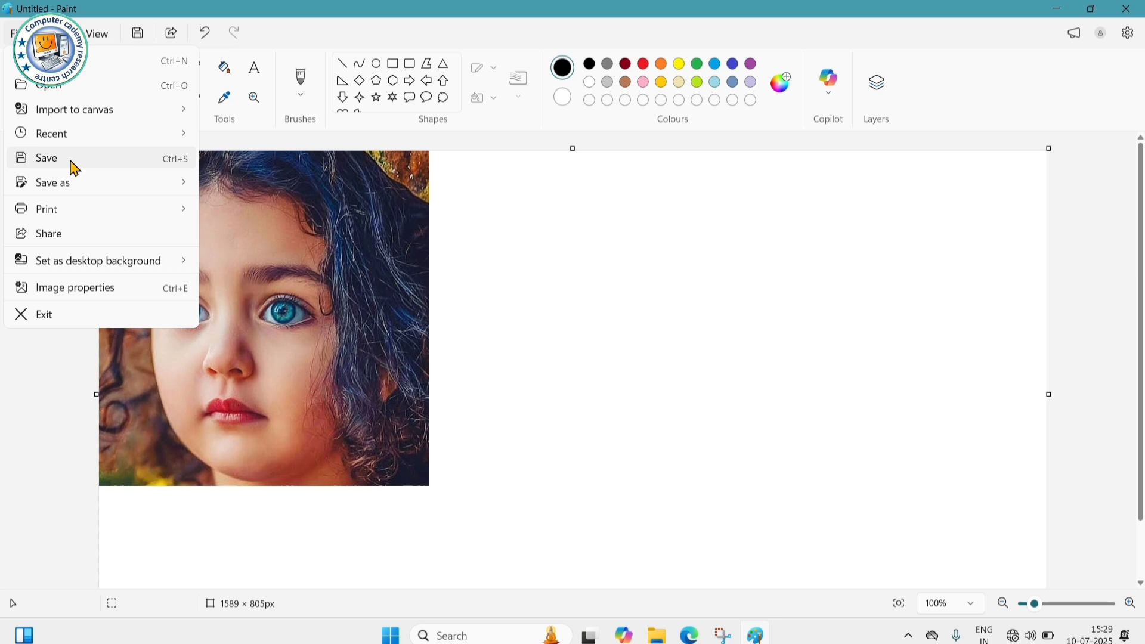
pyautogui.moveTo(72, 192)
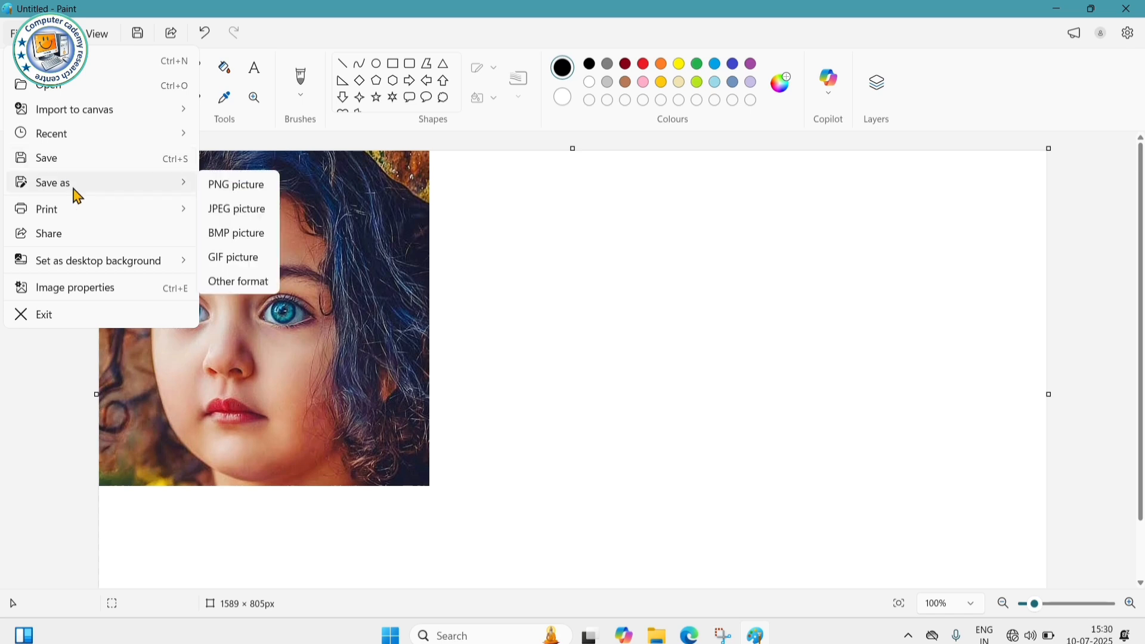
pyautogui.click(429, 303)
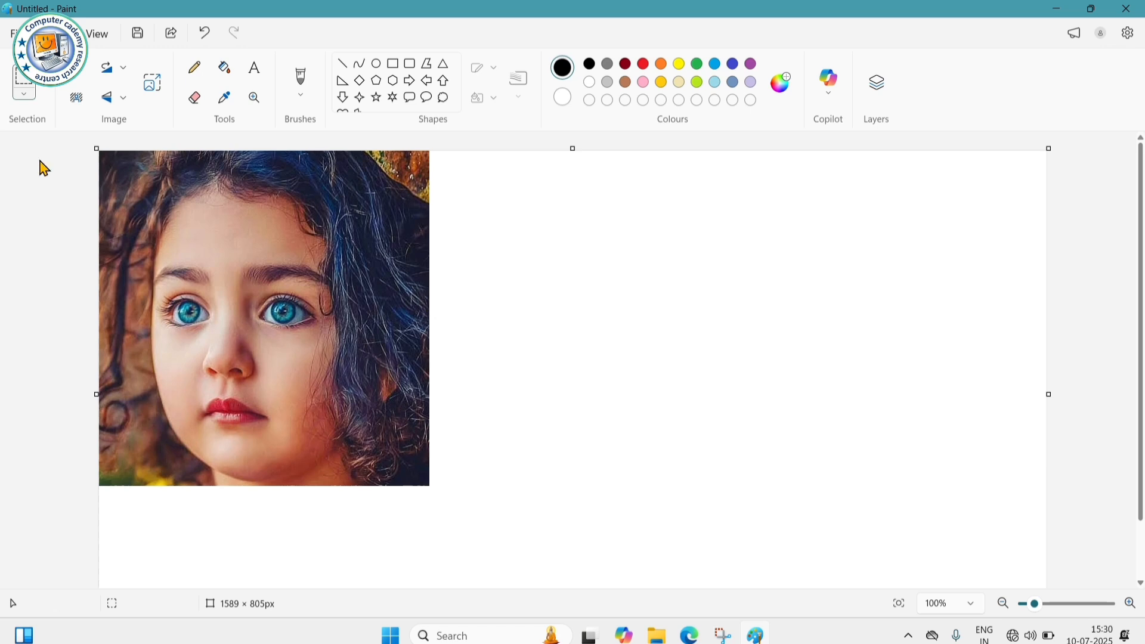
pyautogui.click(16, 34)
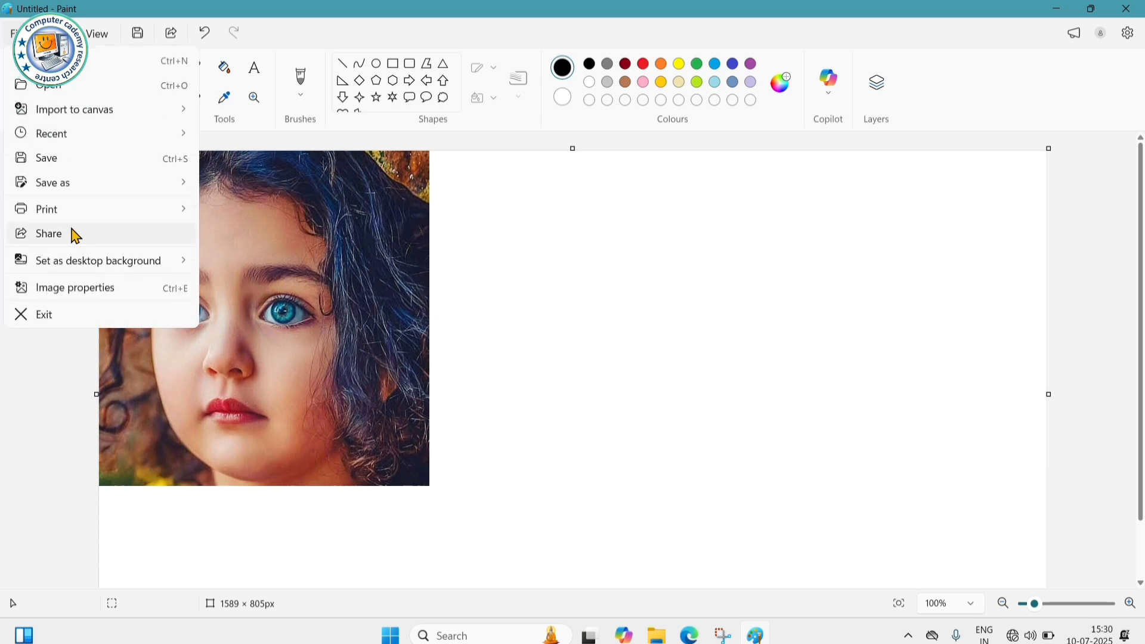
pyautogui.moveTo(113, 216)
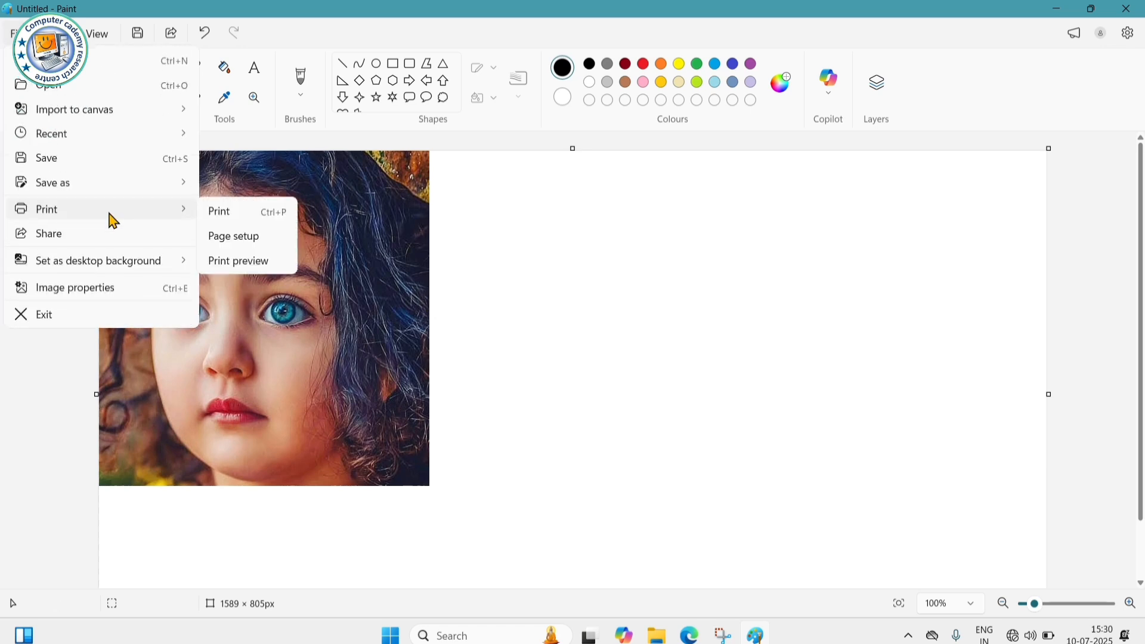
pyautogui.click(253, 268)
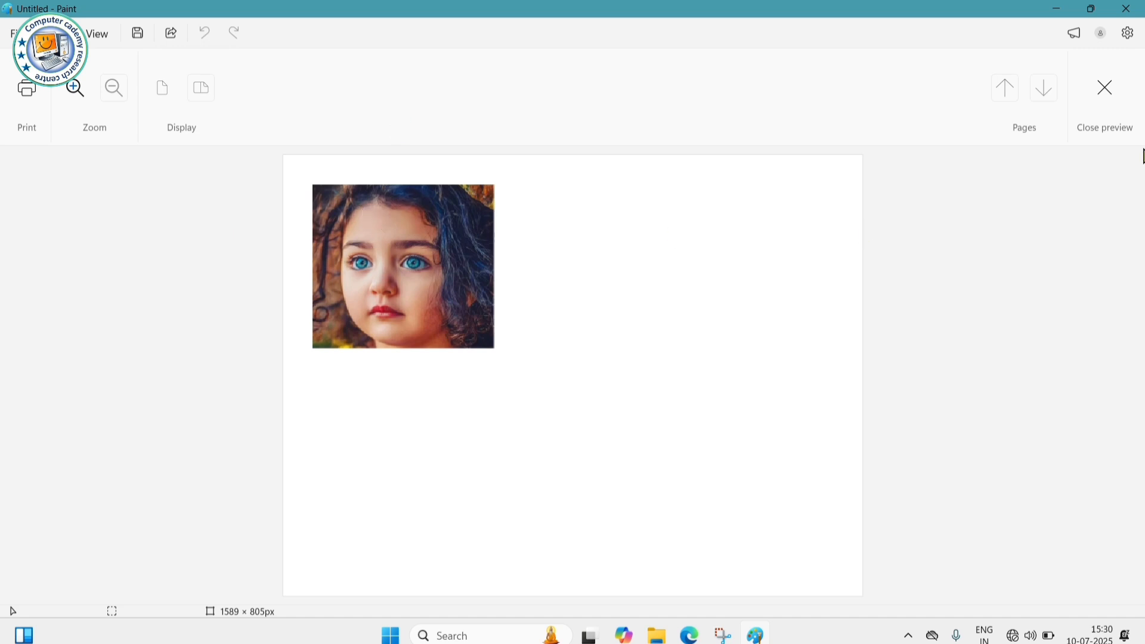
pyautogui.click(1105, 89)
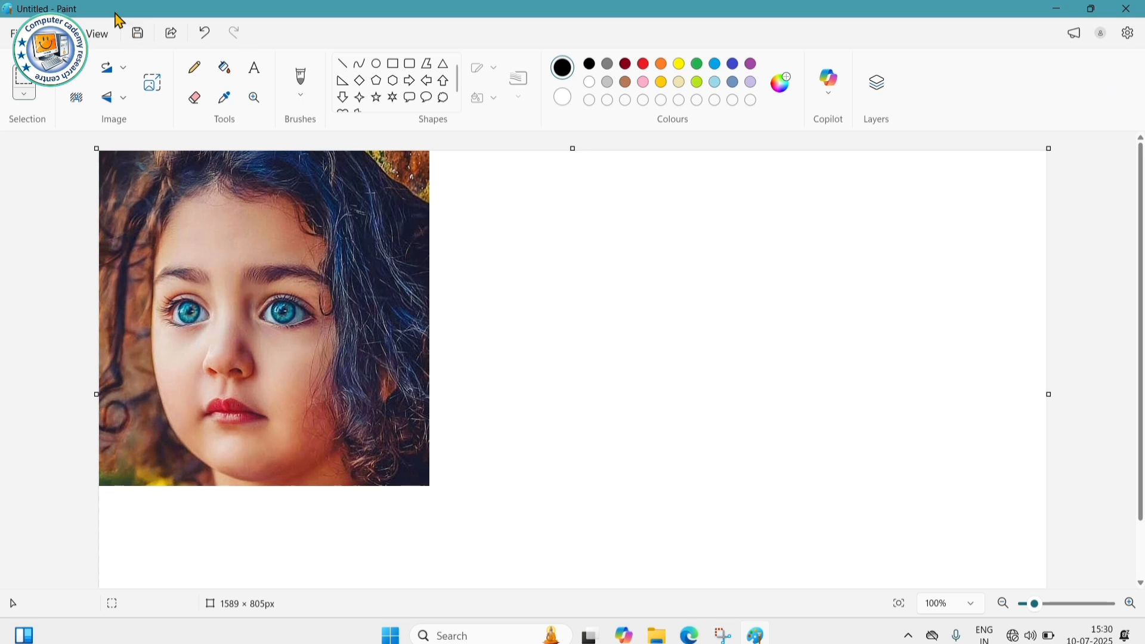
# - In Page Setup, choose A4 paper size with portrait orientation
pyautogui.click(16, 34)
pyautogui.moveTo(69, 212)
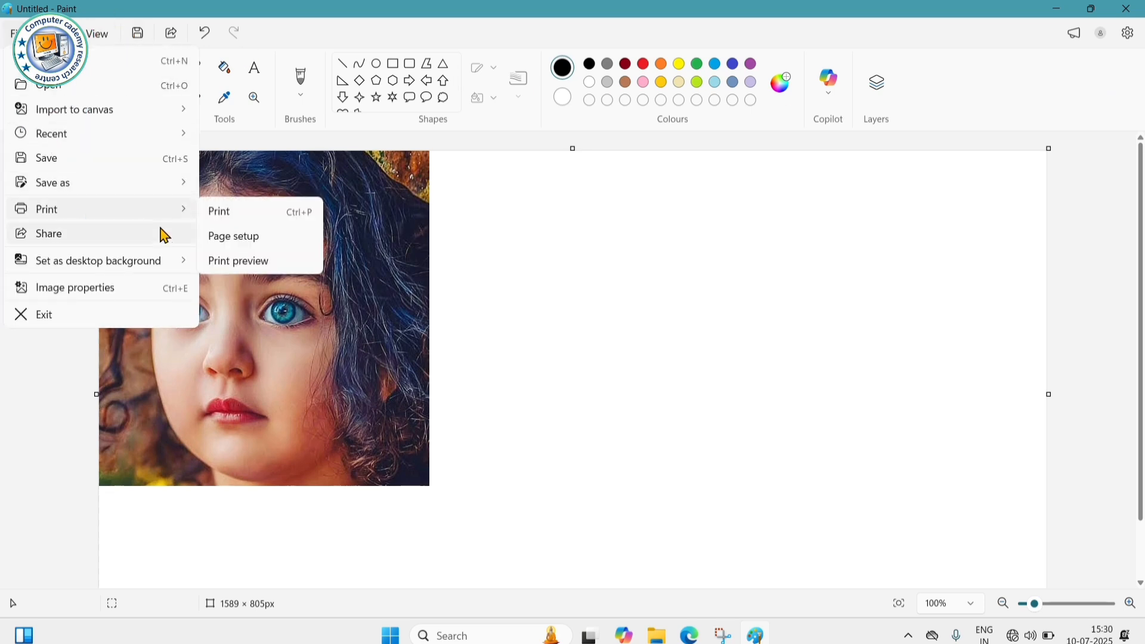
pyautogui.click(245, 240)
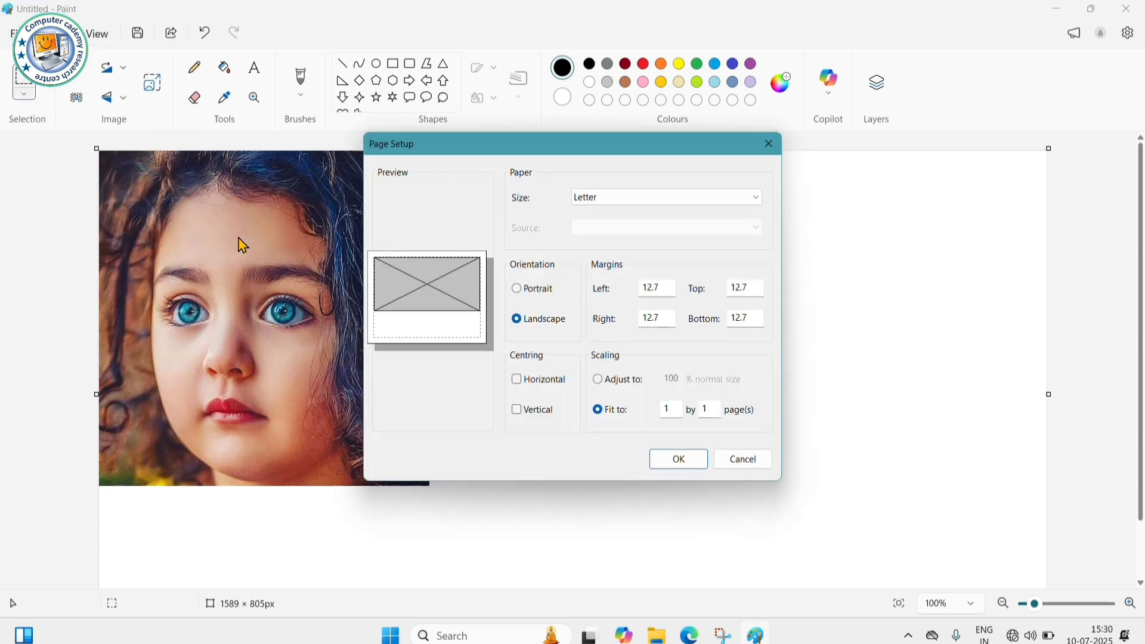
pyautogui.click(636, 200)
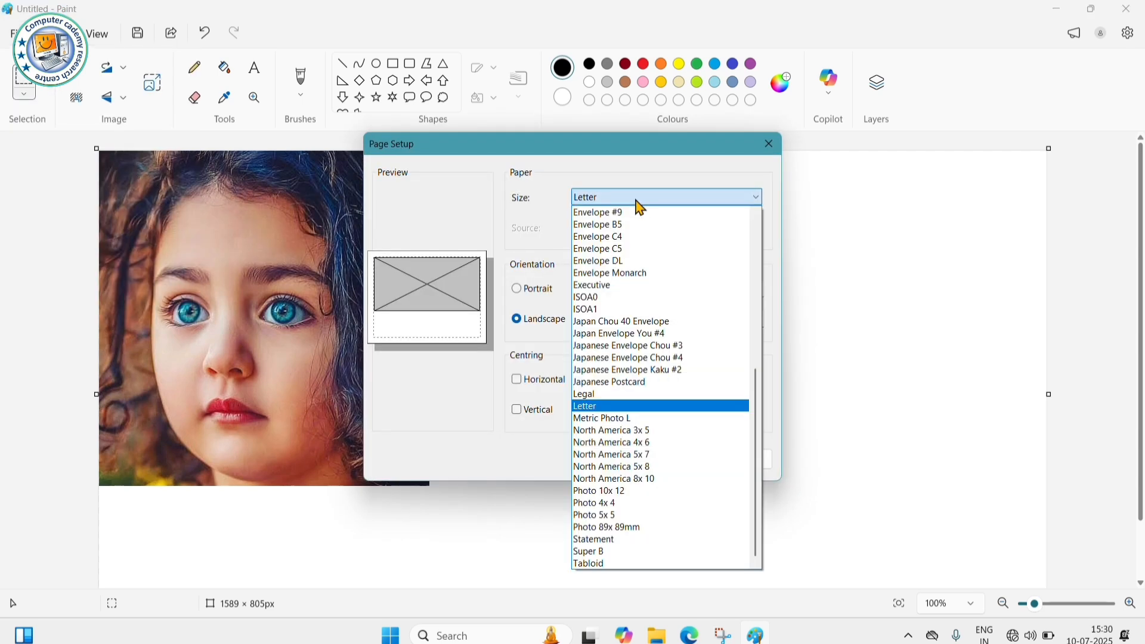
pyautogui.scroll(5, 638, 250)
pyautogui.scroll(3, 639, 271)
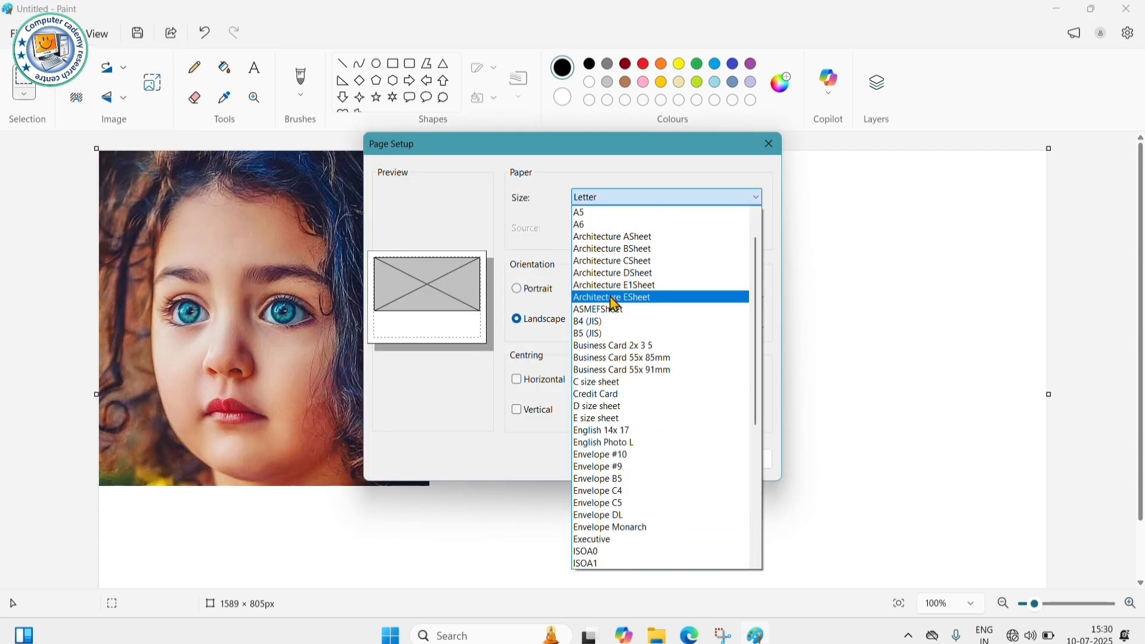
pyautogui.scroll(1, 606, 309)
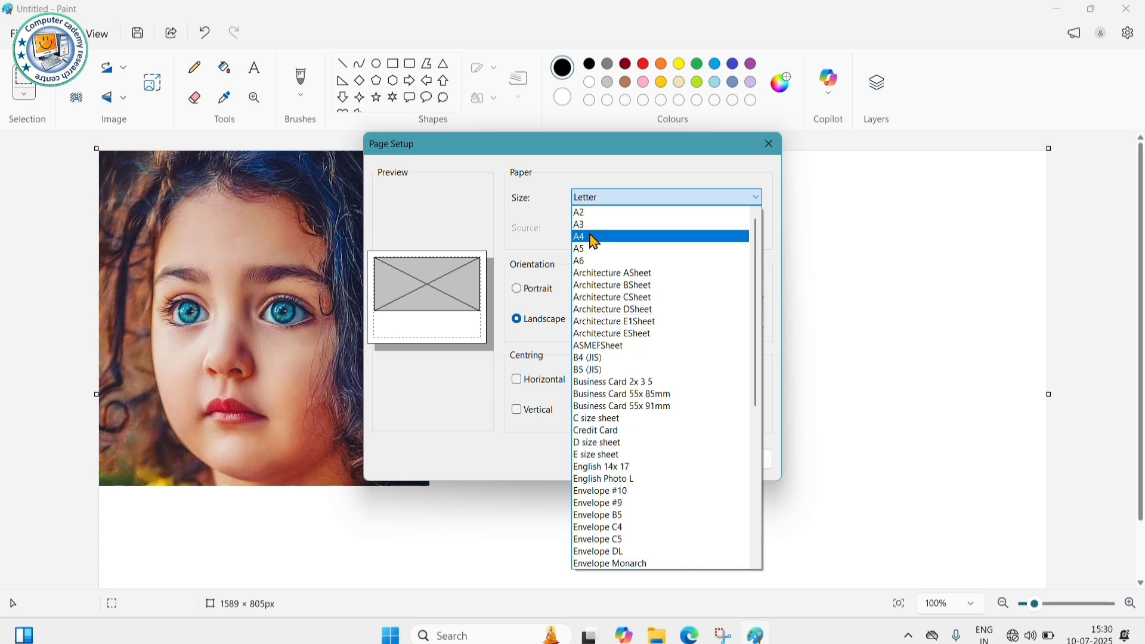
pyautogui.click(595, 237)
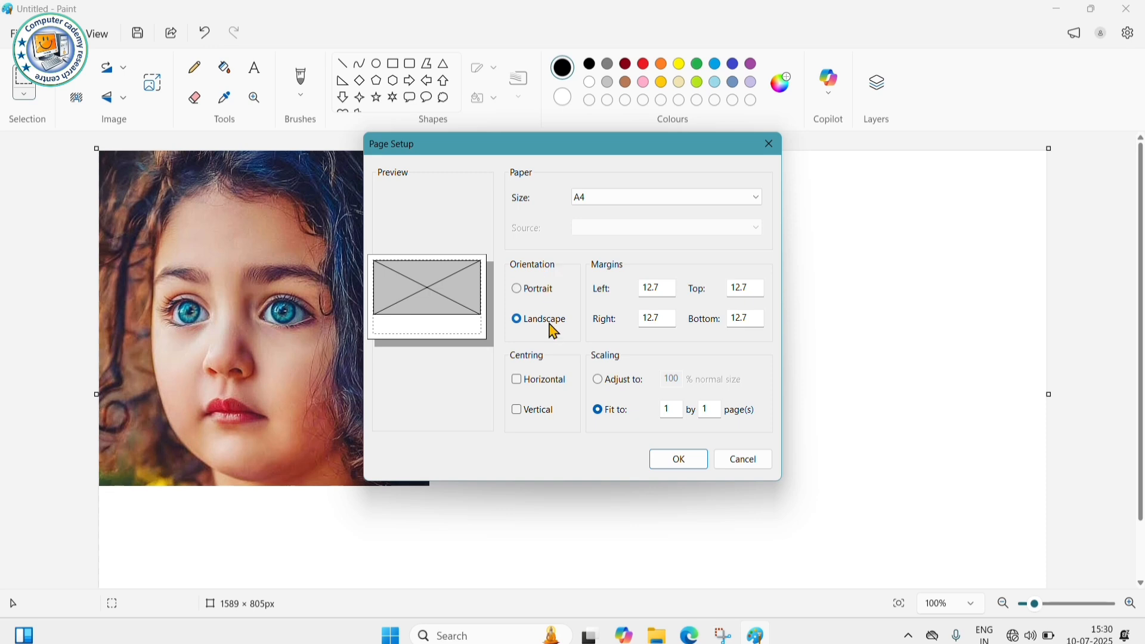
pyautogui.click(519, 291)
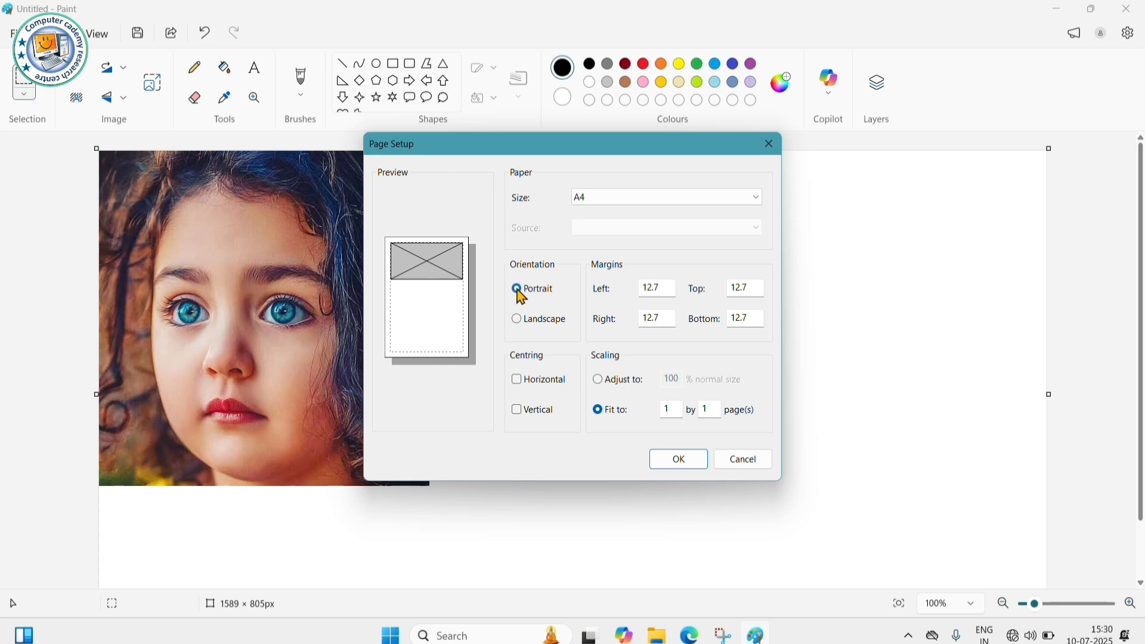
pyautogui.click(518, 322)
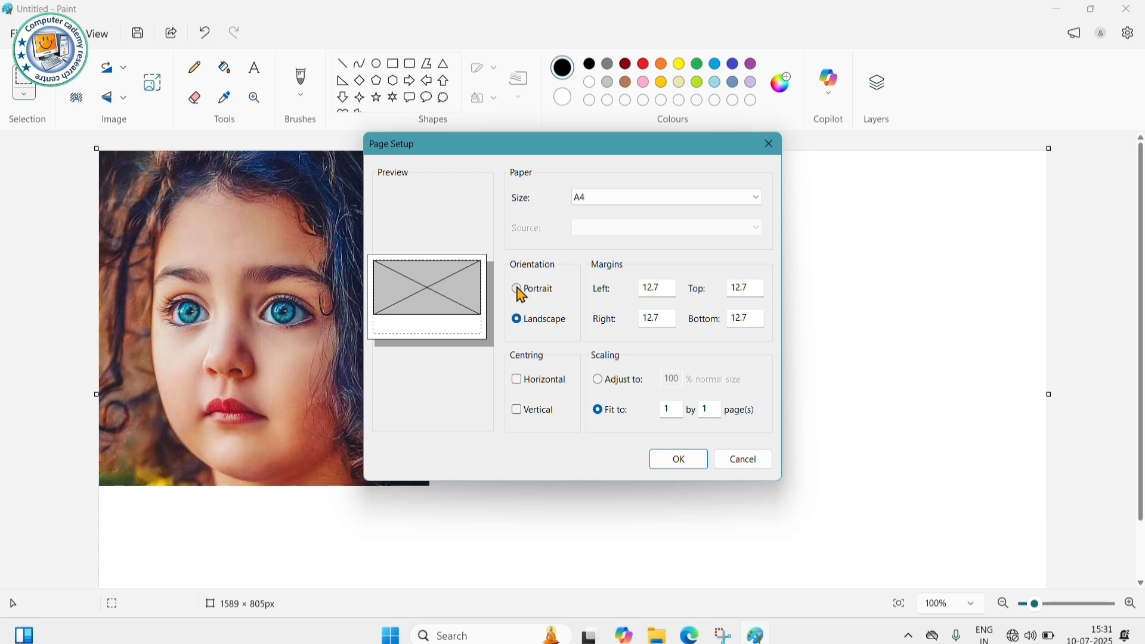
pyautogui.click(518, 291)
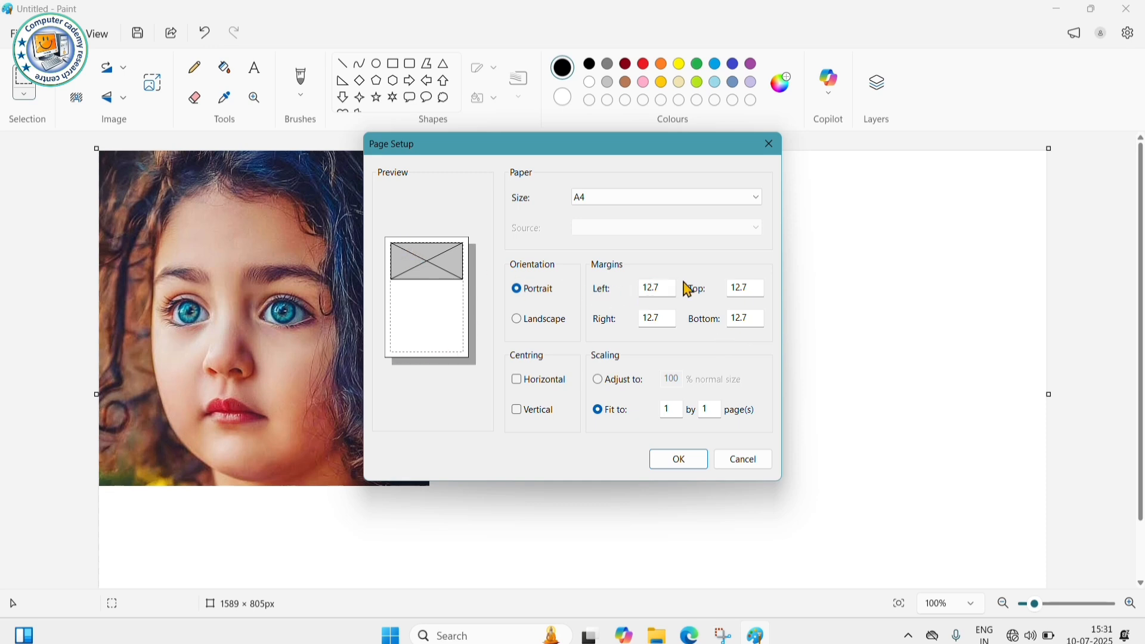
# - Enter a left margin of 10 and a right margin of 12
pyautogui.click(667, 289)
pyautogui.press('BackSpace')
pyautogui.press('BackSpace')
pyautogui.press('BackSpace')
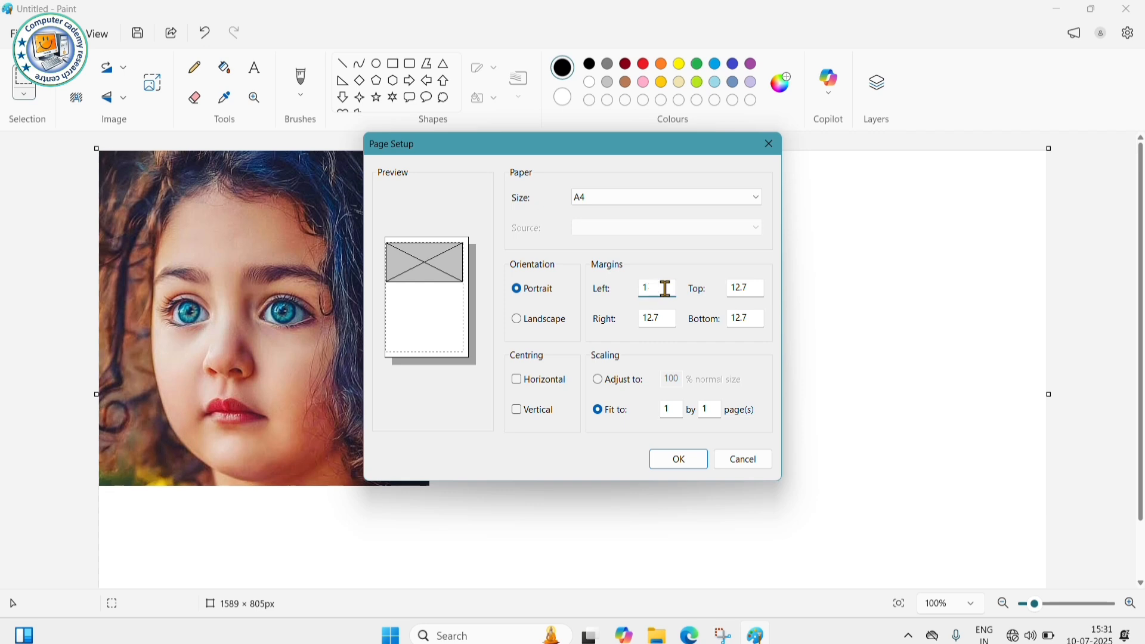
pyautogui.press('BackSpace')
pyautogui.click(648, 288)
pyautogui.write('10')
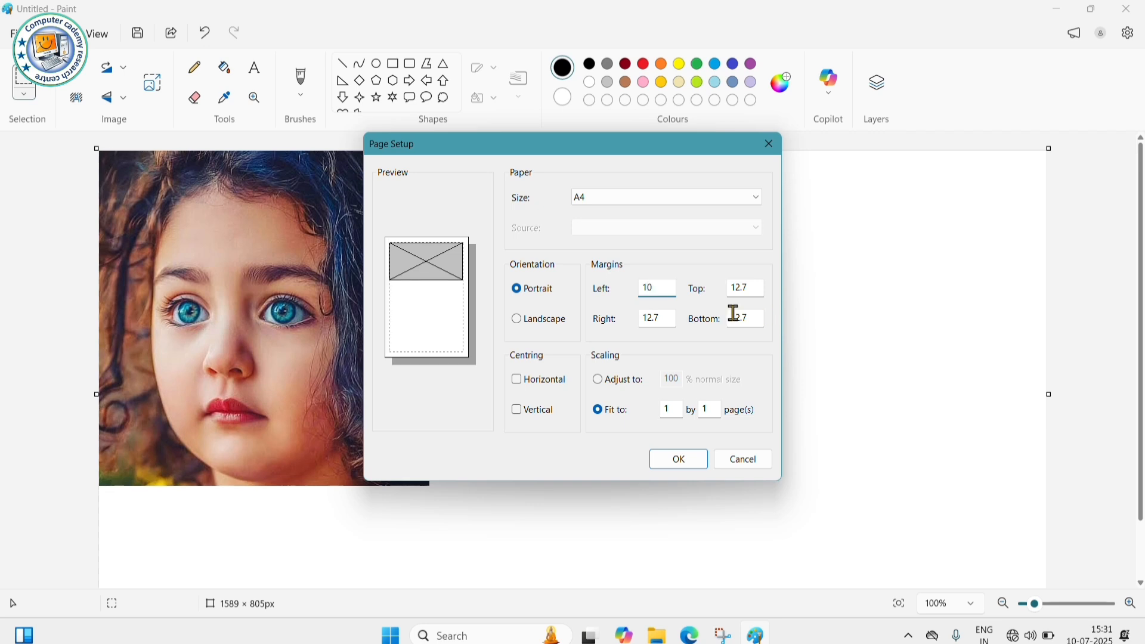
pyautogui.click(673, 317)
pyautogui.press('BackSpace')
pyautogui.press('BackSpace')
pyautogui.press('BackSpace')
pyautogui.press('BackSpace')
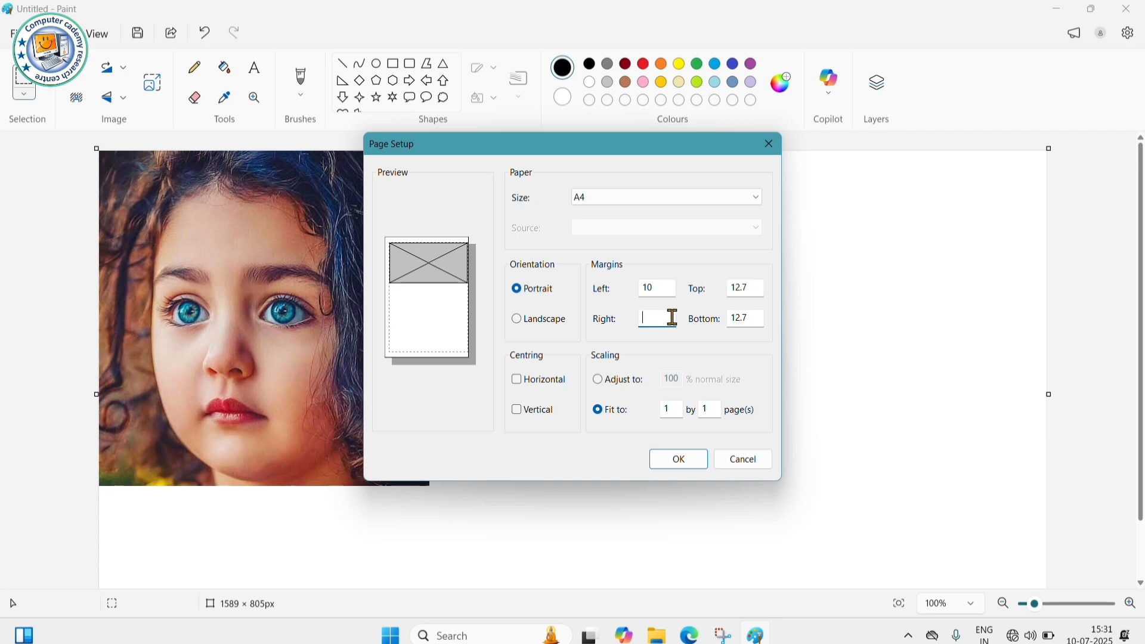
pyautogui.write('12')
# - Enter a top margin of 15 and a bottom margin of 10, then cancel Page Setup
pyautogui.click(753, 290)
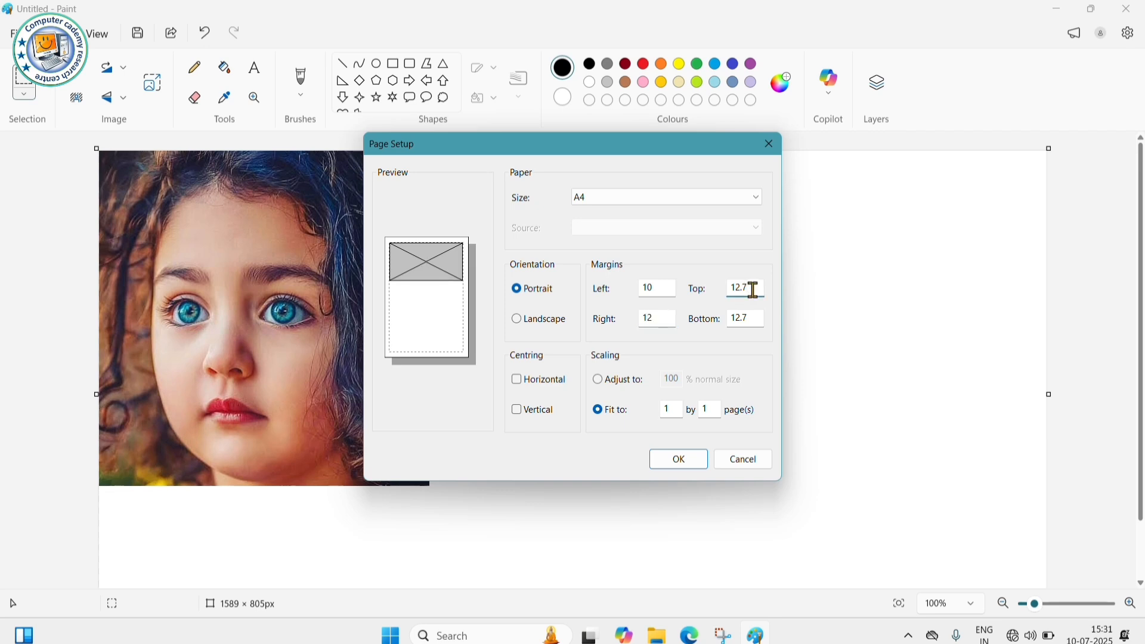
pyautogui.press('BackSpace')
pyautogui.press('BackSpace')
pyautogui.press('BackSpace')
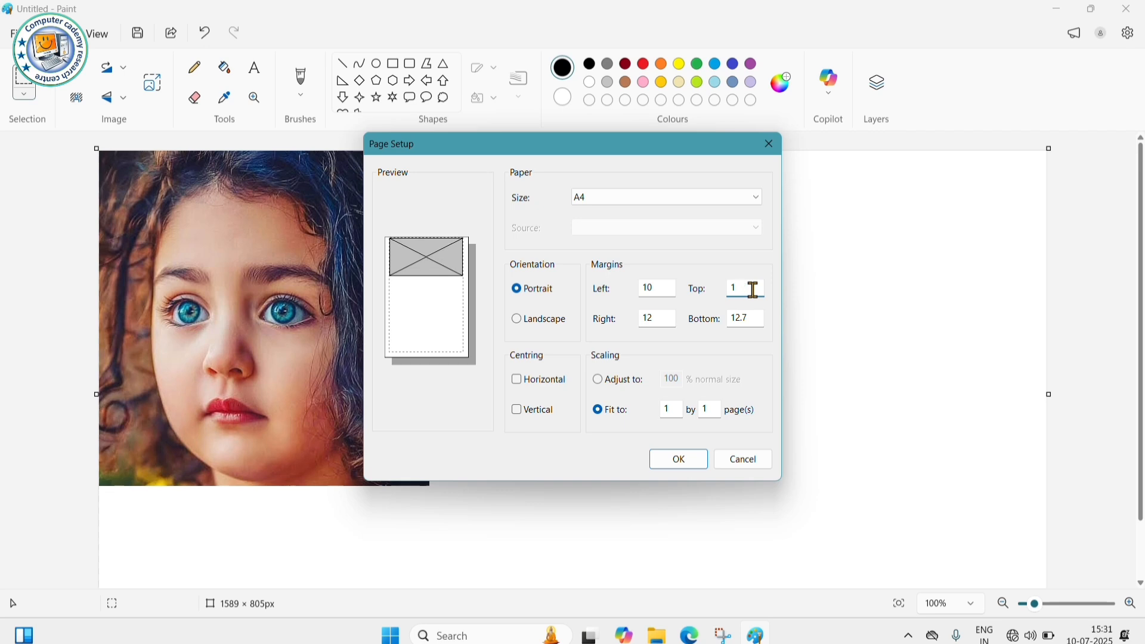
pyautogui.press('BackSpace')
pyautogui.write('15')
pyautogui.click(760, 323)
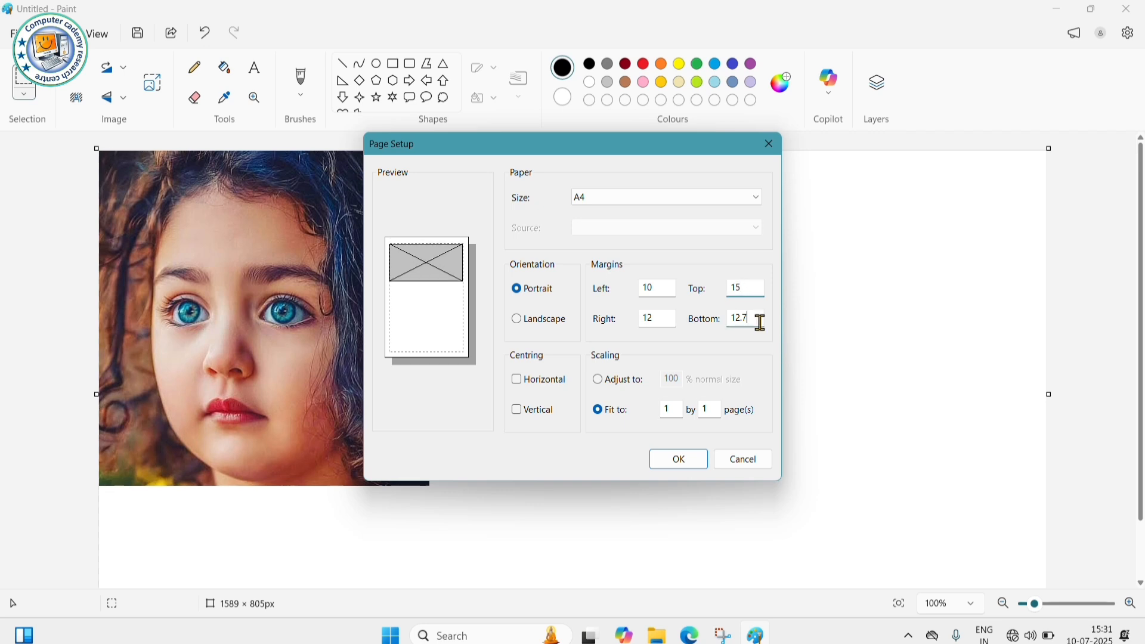
pyautogui.press('BackSpace')
pyautogui.press('BackSpace')
pyautogui.press('BackSpace')
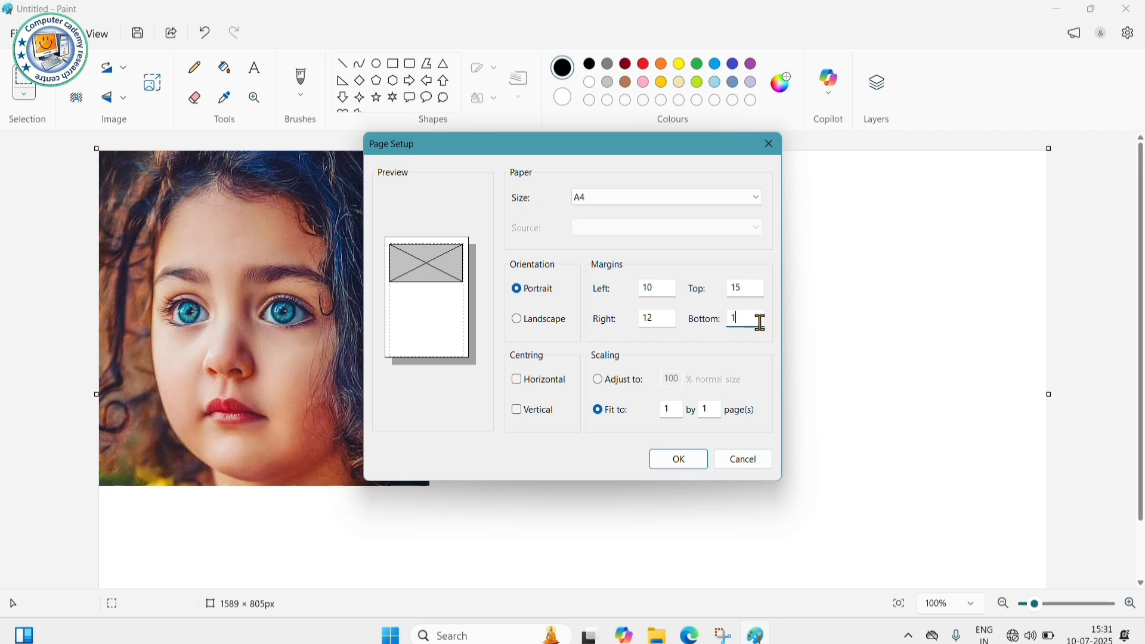
pyautogui.press('BackSpace')
pyautogui.write('10')
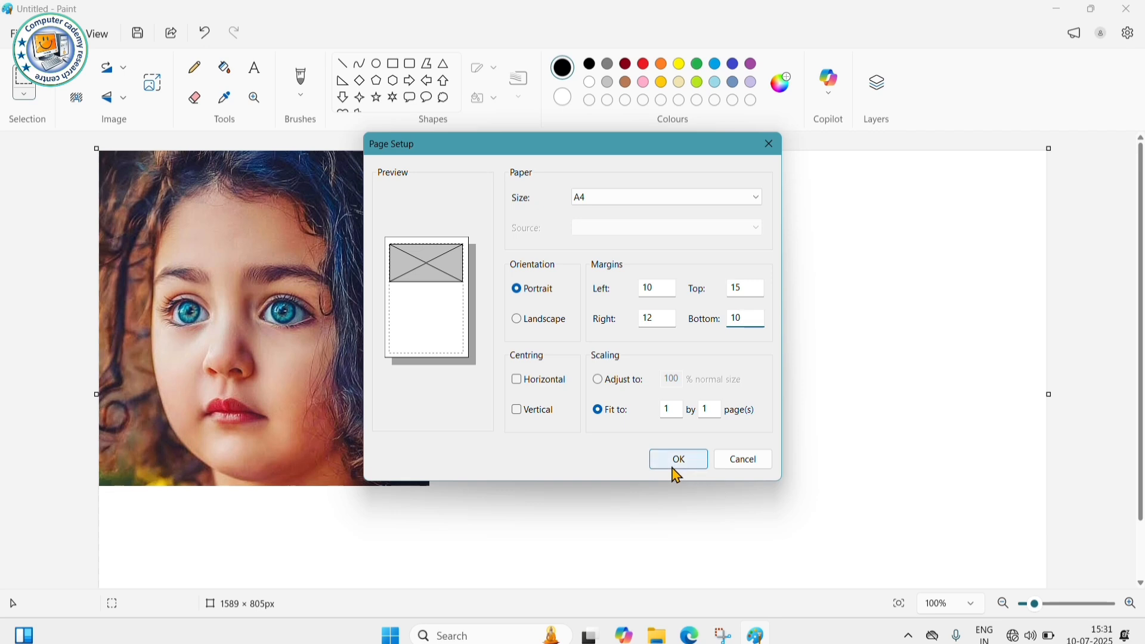
pyautogui.click(735, 468)
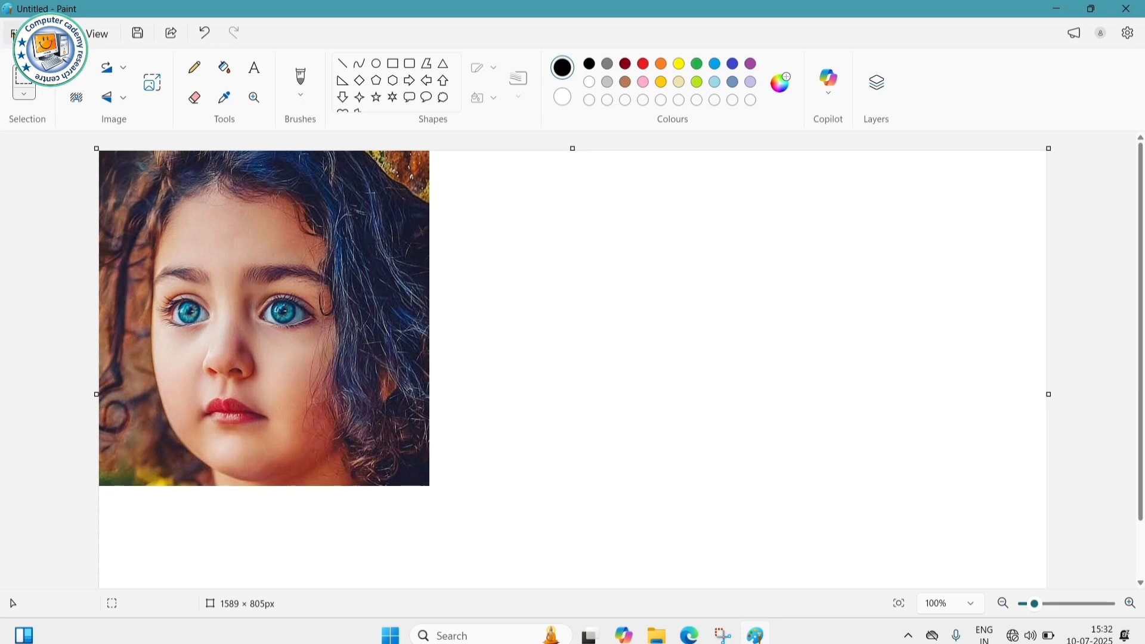
# - Open Print, view the Add a printer settings, and close both without printing
pyautogui.click(12, 33)
pyautogui.moveTo(53, 213)
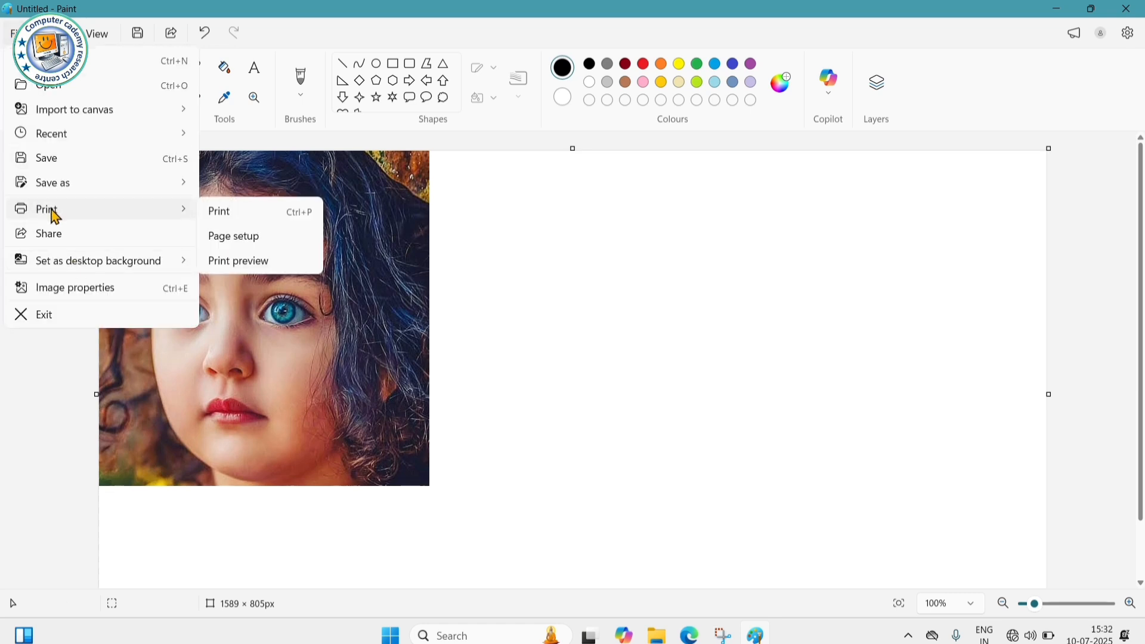
pyautogui.click(221, 215)
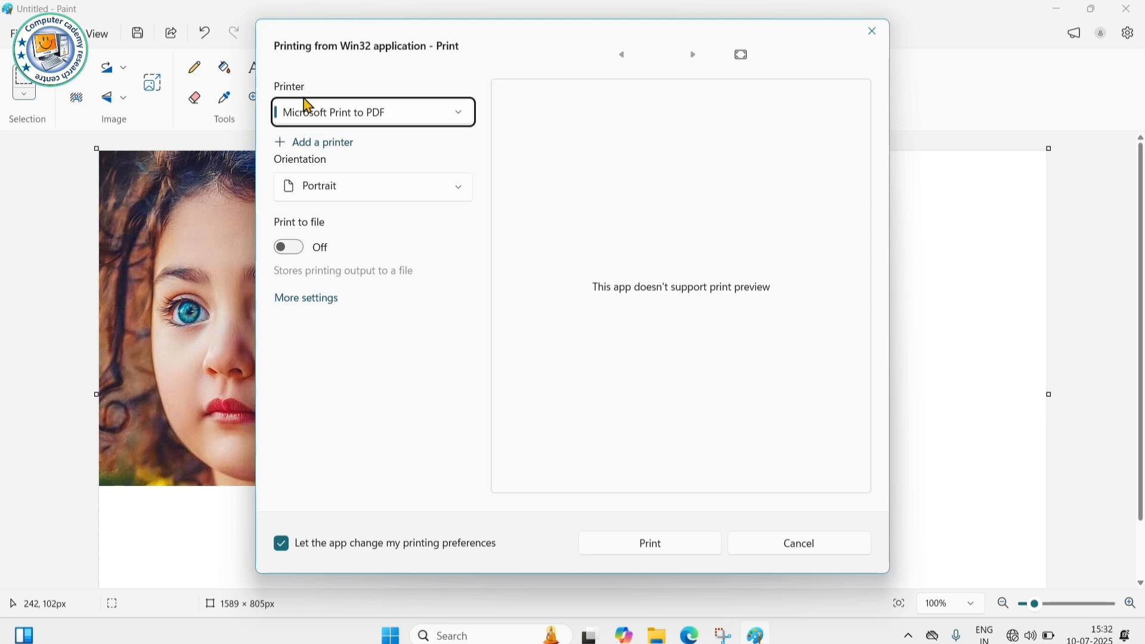
pyautogui.click(330, 144)
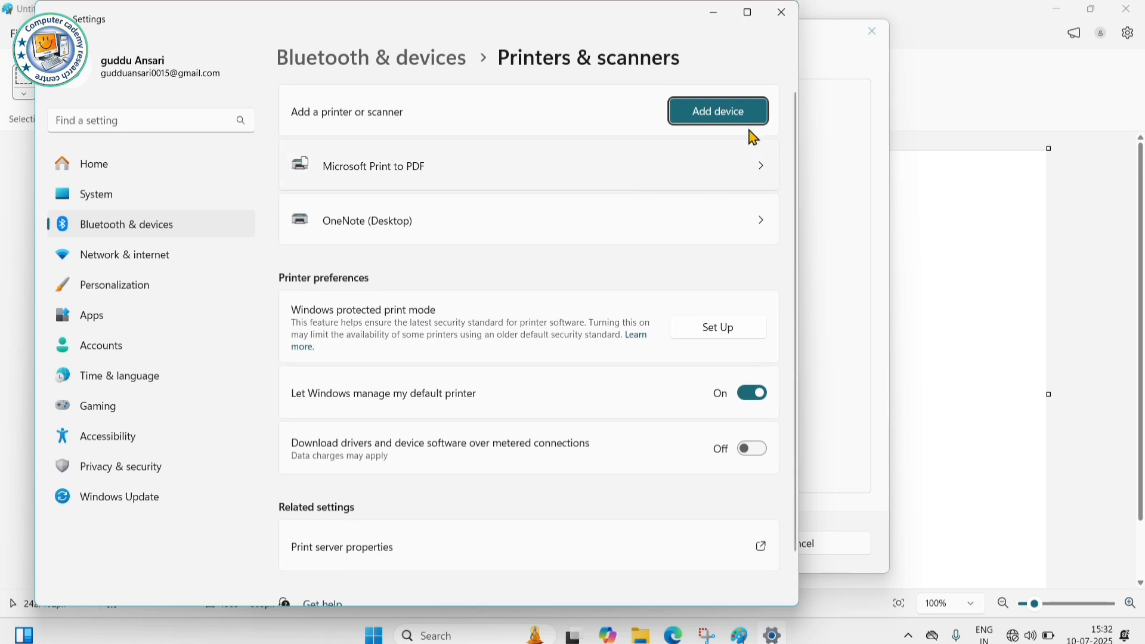
pyautogui.click(782, 12)
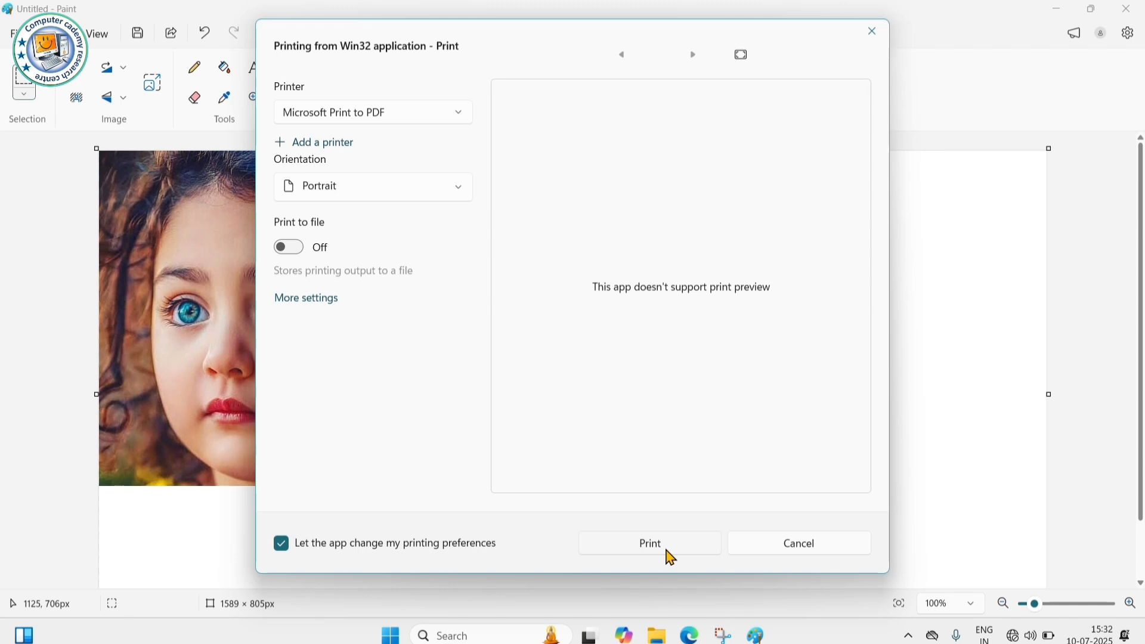
pyautogui.click(872, 33)
pyautogui.click(13, 33)
pyautogui.moveTo(62, 271)
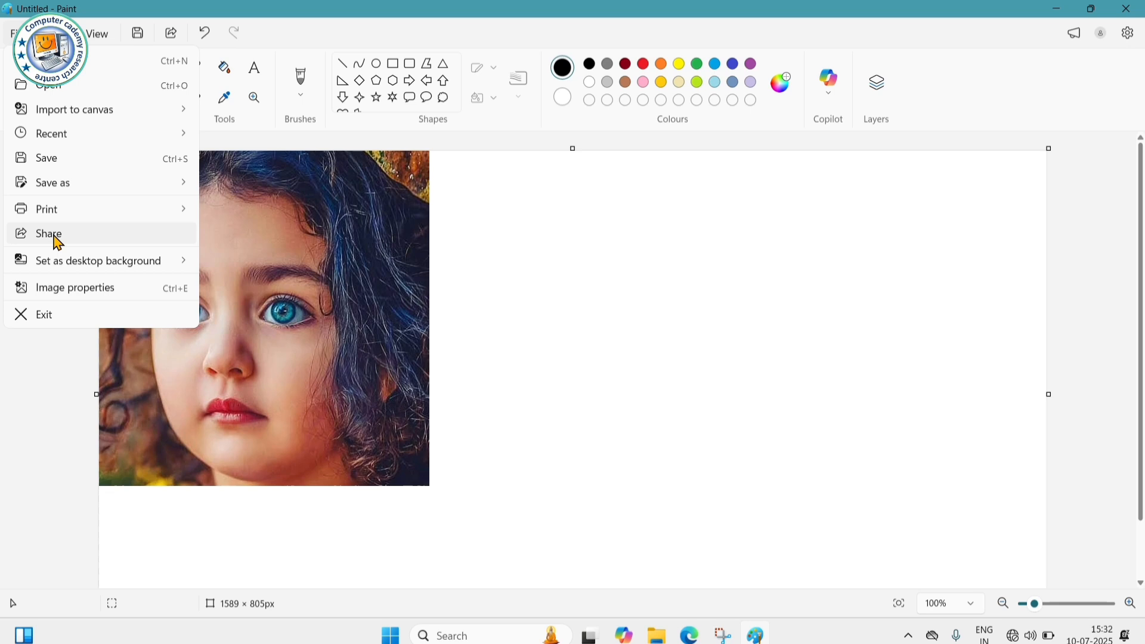
# - View the Share panel for Untitled.png and close it without sharing
pyautogui.click(55, 237)
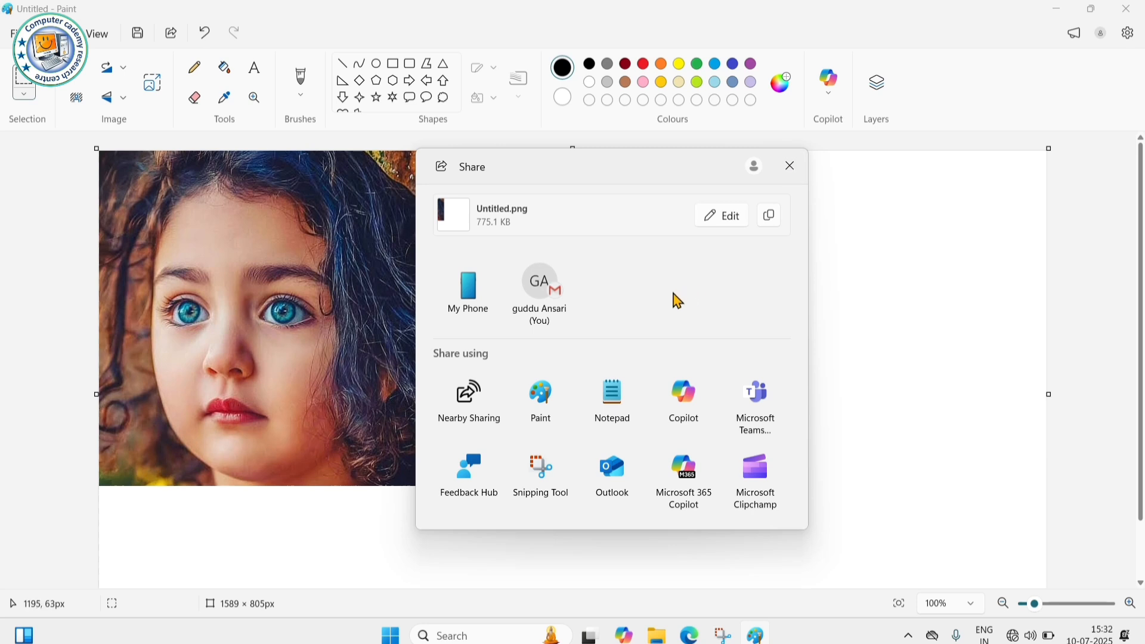
pyautogui.click(792, 167)
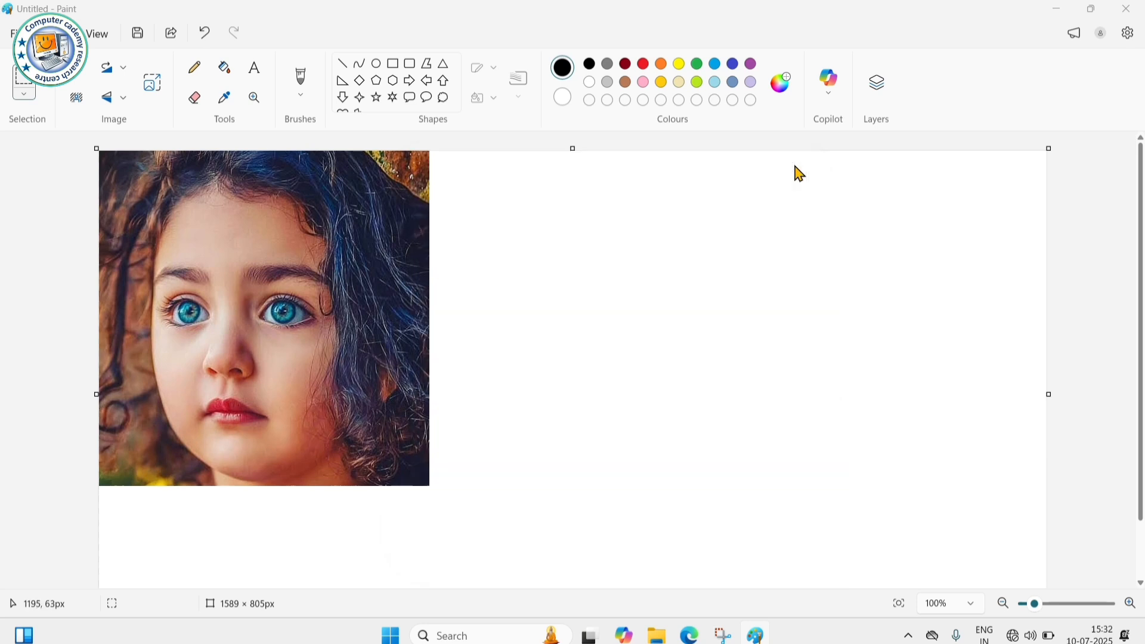
pyautogui.click(9, 41)
pyautogui.moveTo(67, 273)
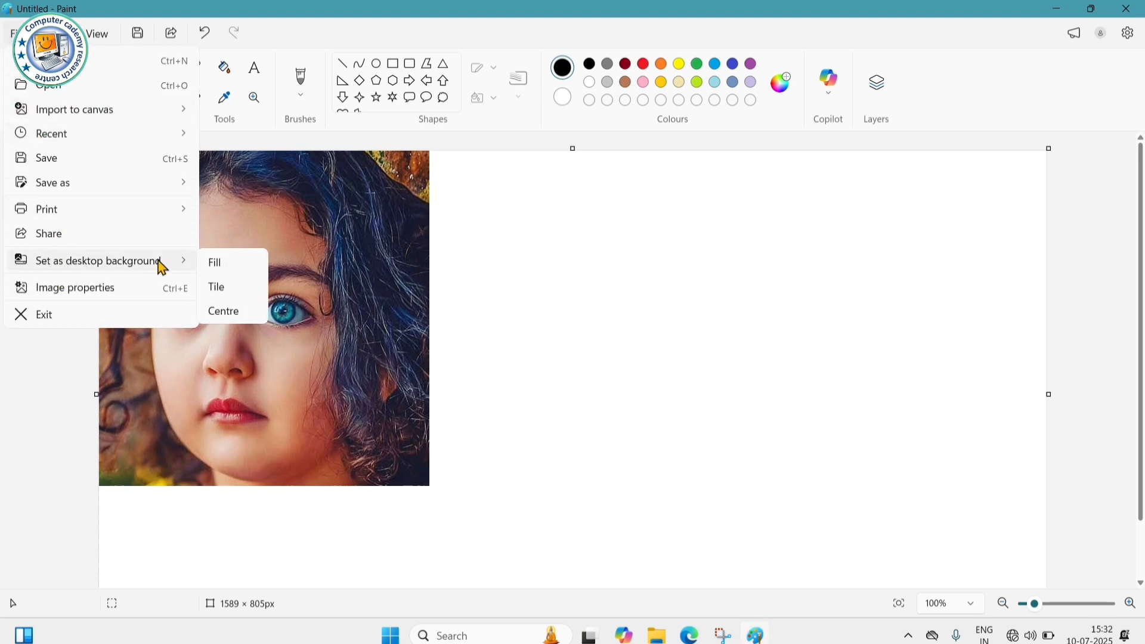
pyautogui.click(522, 289)
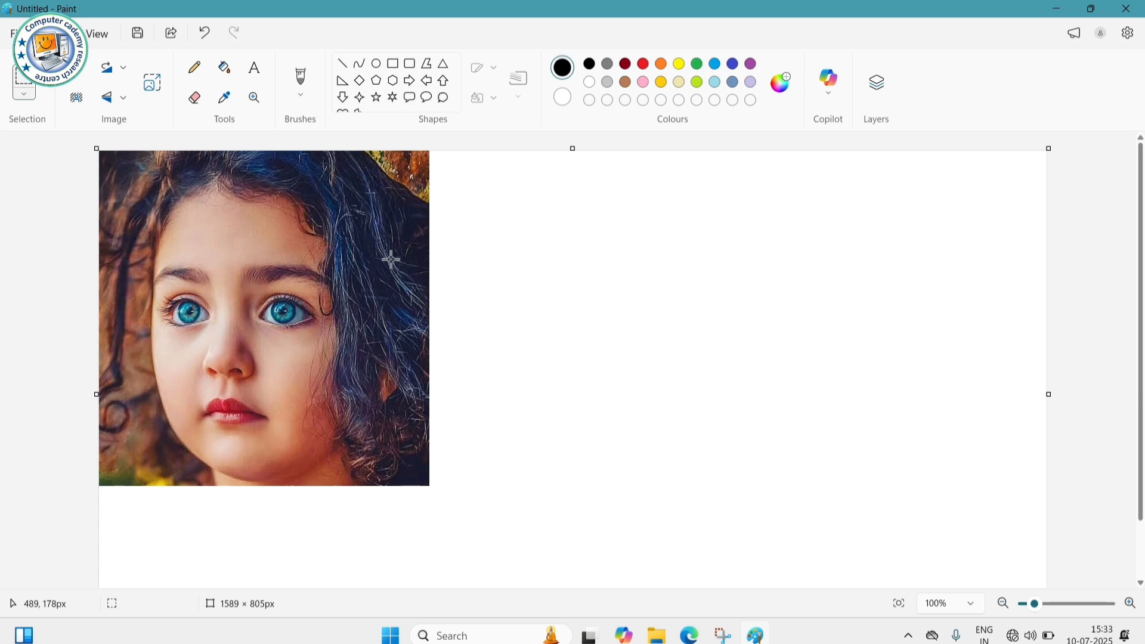
# - Crop the canvas to the photo using a rectangular selection, leaving 551 × 554 px
pyautogui.click(23, 96)
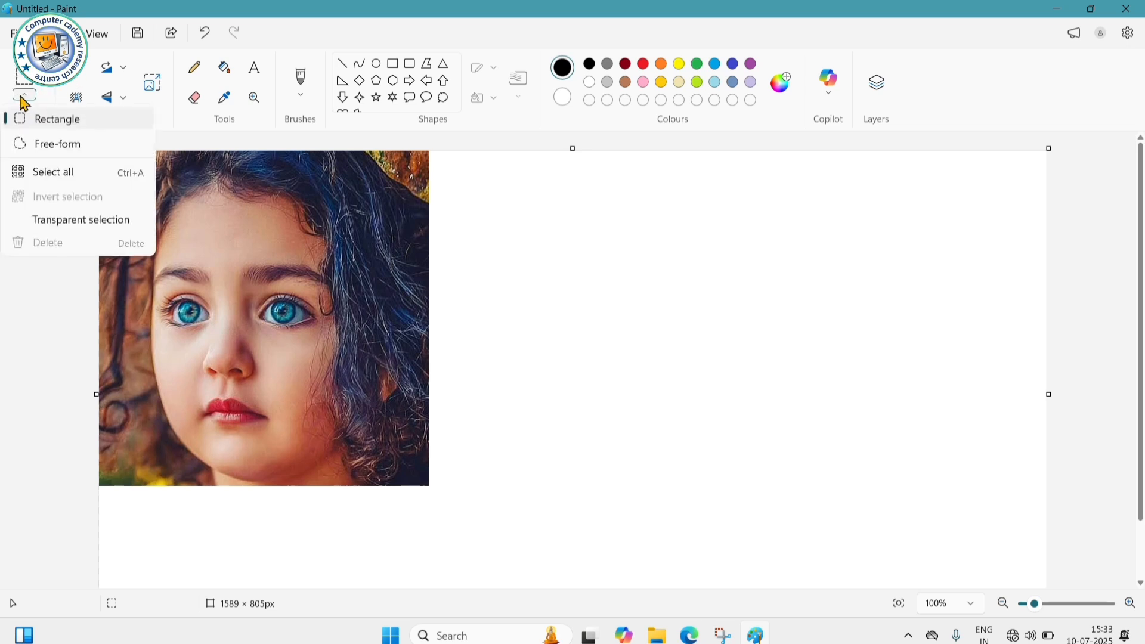
pyautogui.click(41, 121)
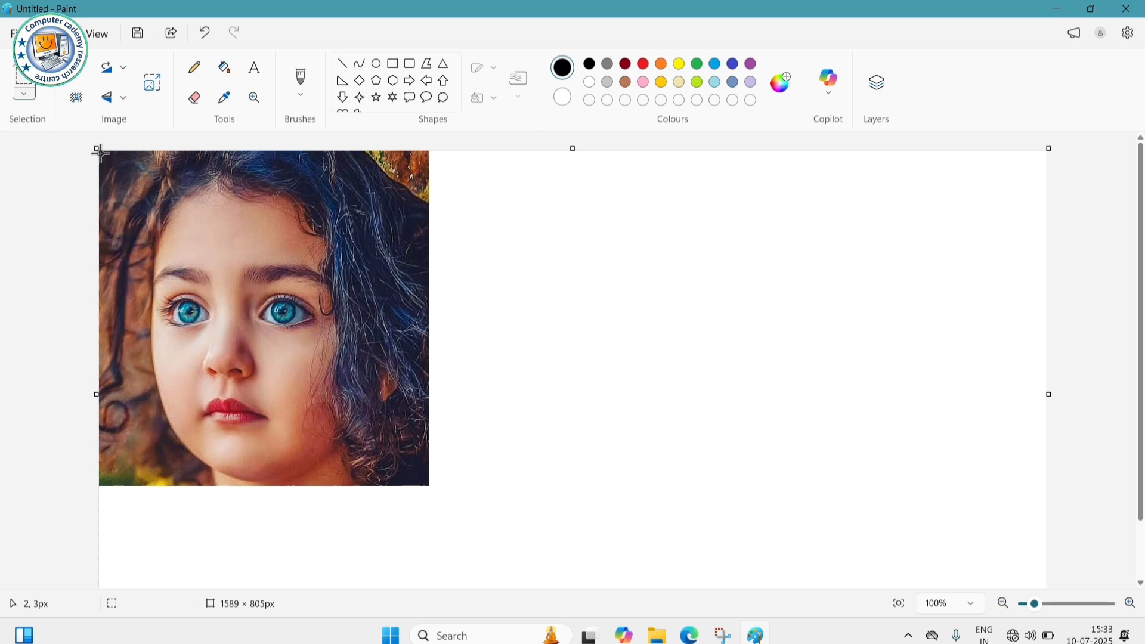
pyautogui.moveTo(100, 152); pyautogui.dragTo(429, 485)
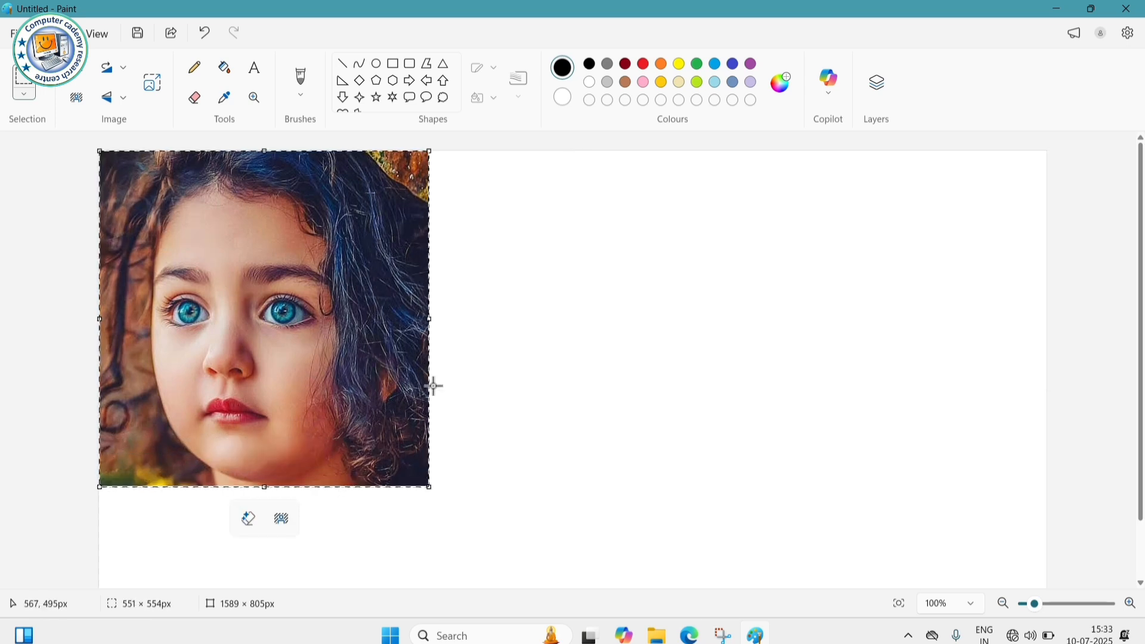
pyautogui.click(83, 76)
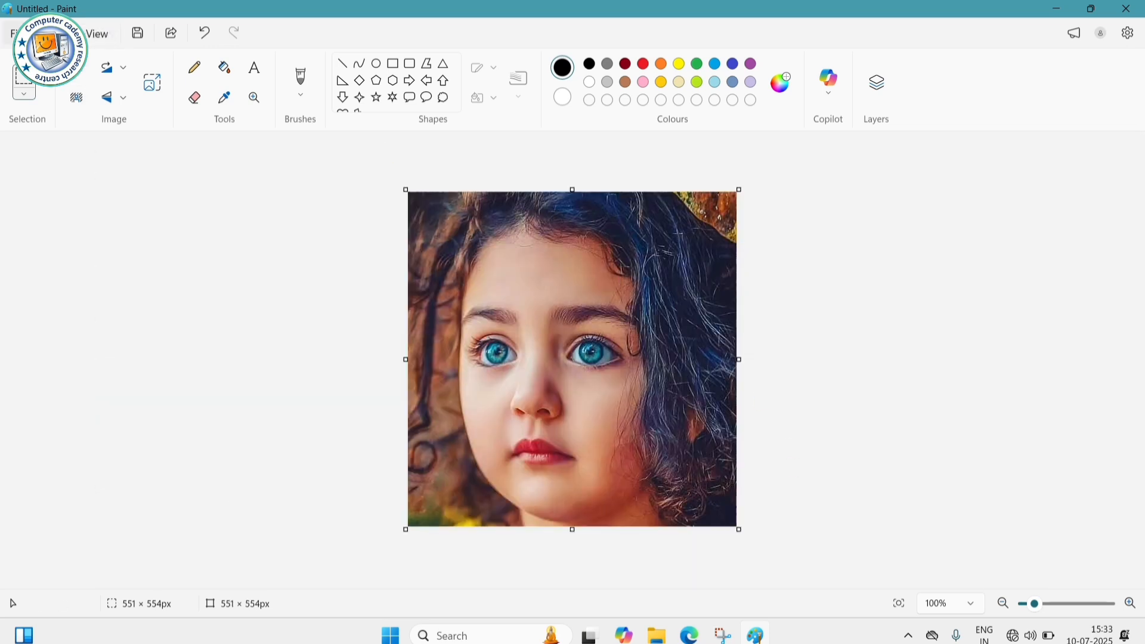
# - Request the image as a Fill desktop background
pyautogui.click(18, 34)
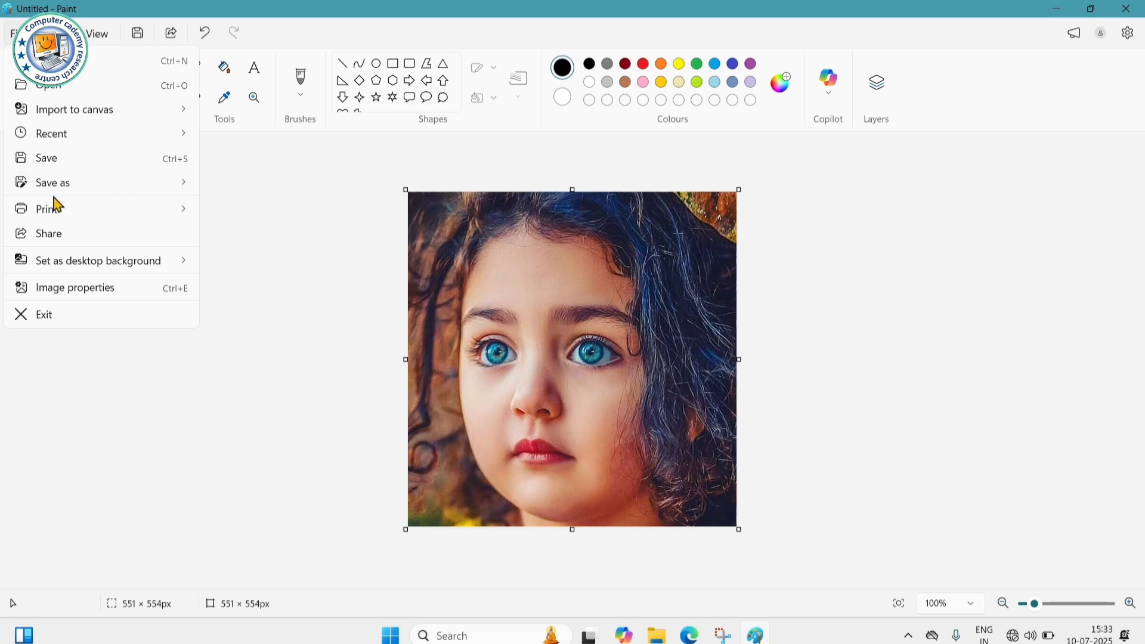
pyautogui.moveTo(74, 268)
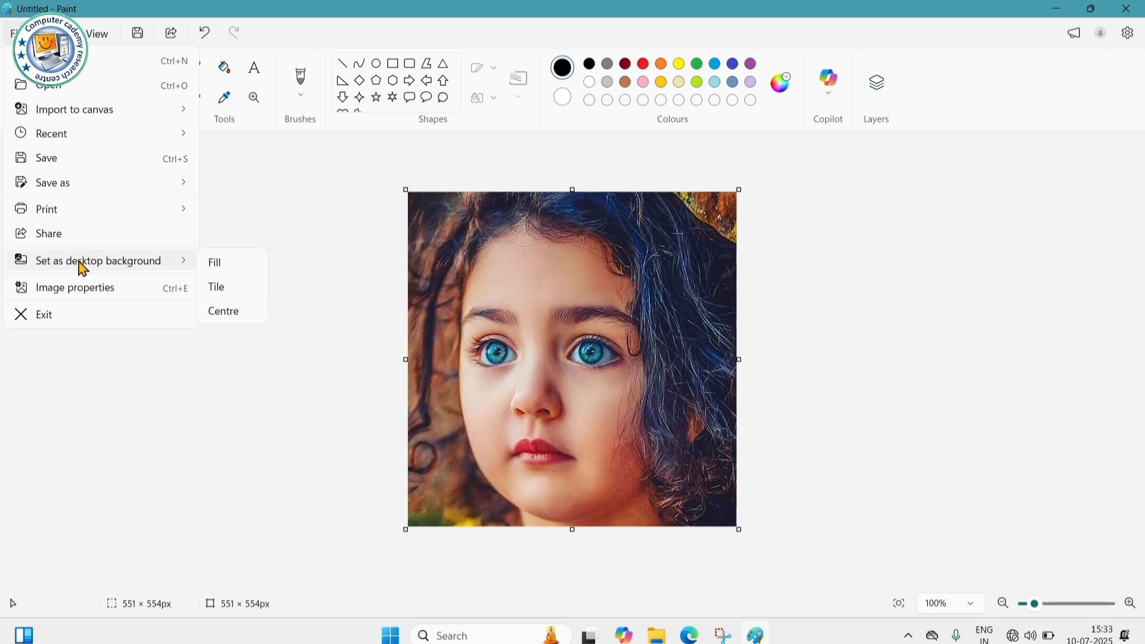
pyautogui.click(216, 267)
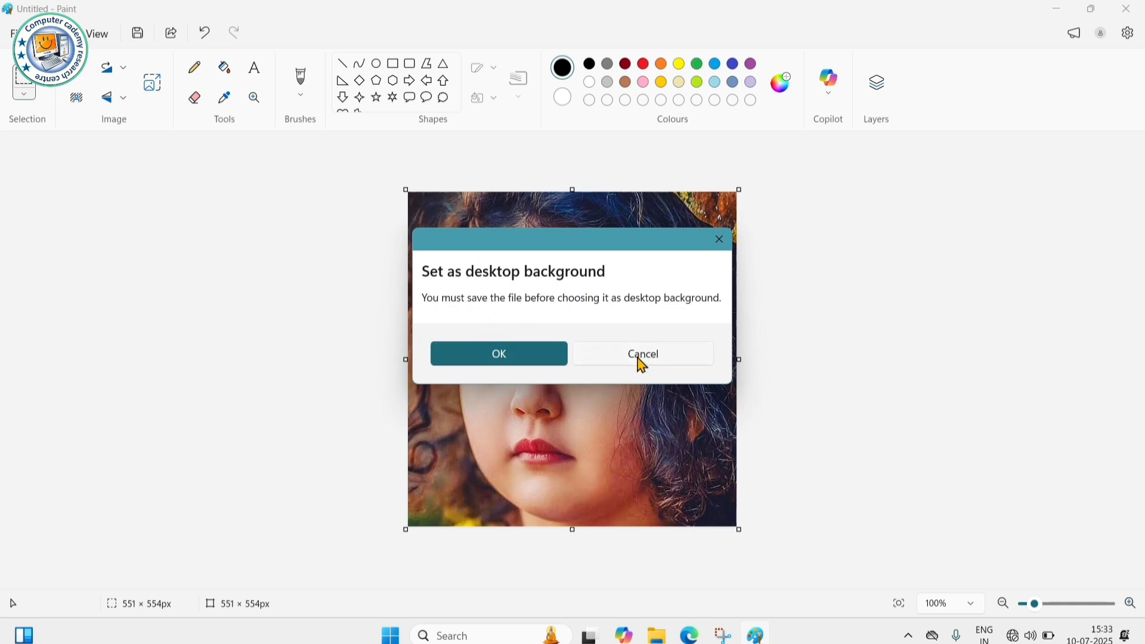
# - Save the cropped photo to the Desktop as the PNG file Gita
pyautogui.click(501, 355)
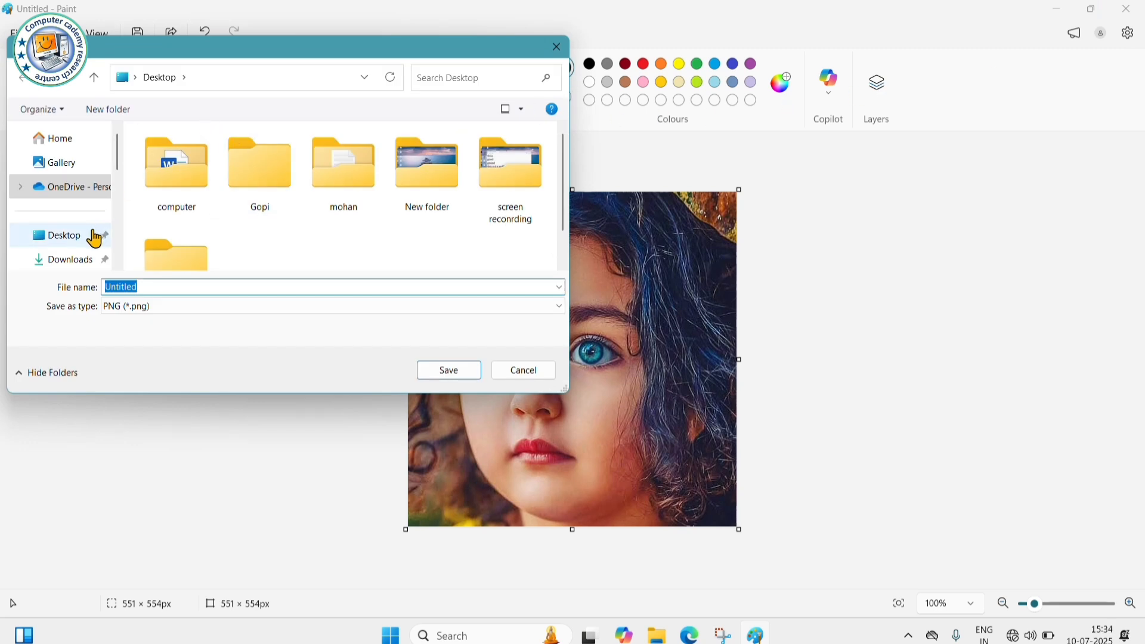
pyautogui.click(69, 236)
pyautogui.doubleClick(137, 291)
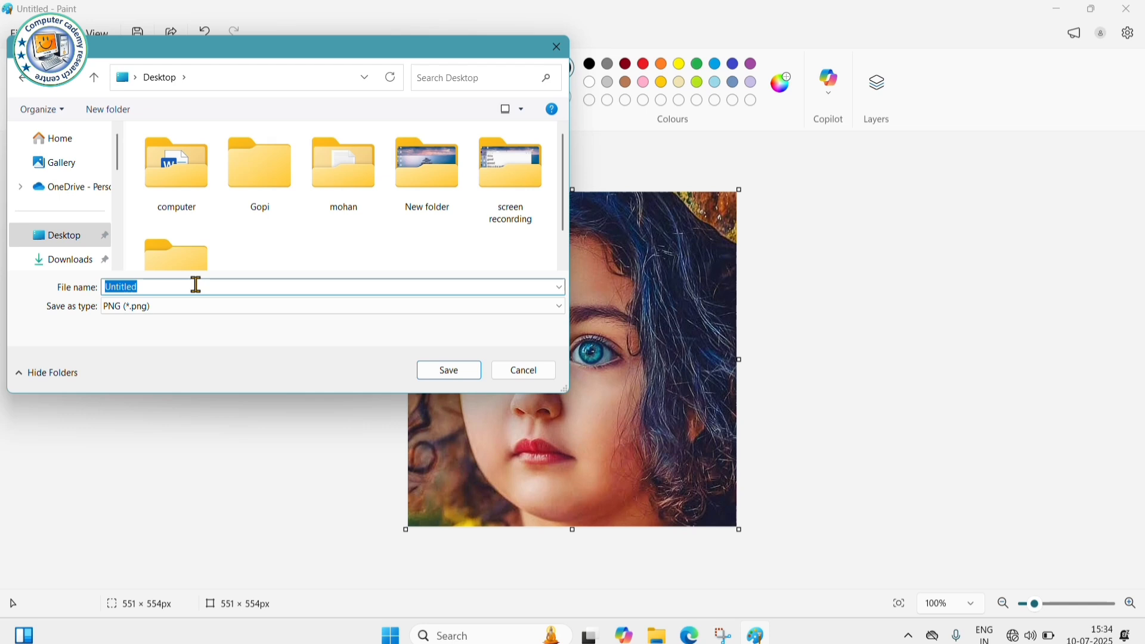
pyautogui.press('BackSpace')
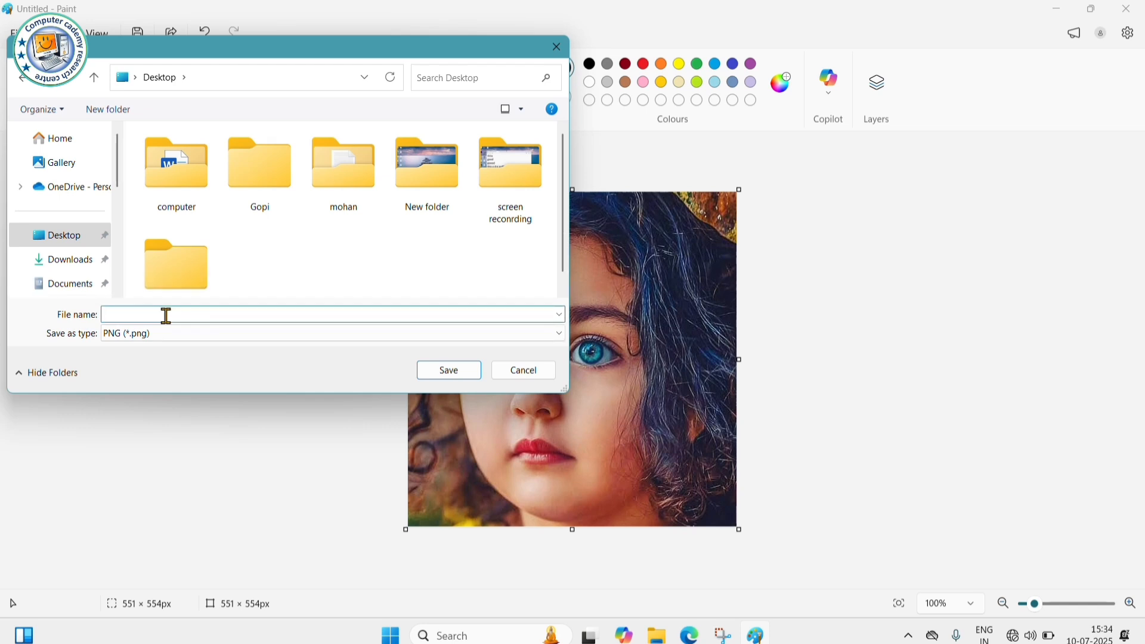
pyautogui.write('Gita')
pyautogui.click(460, 375)
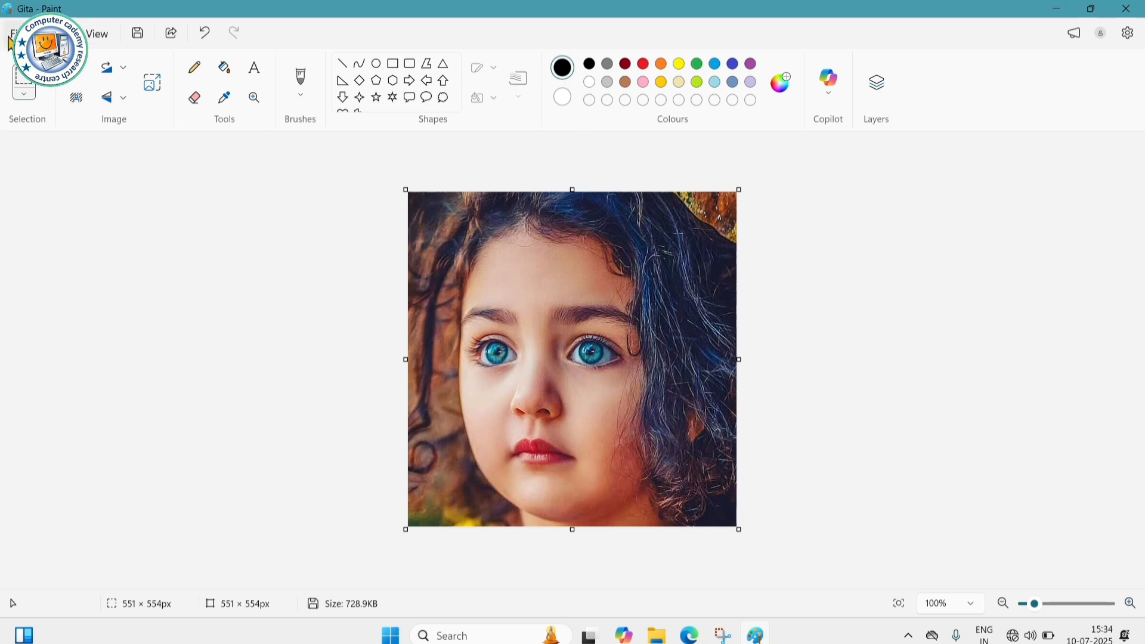
# - Set the Gita photo as a Fill desktop background and check the desktop
pyautogui.click(13, 34)
pyautogui.moveTo(76, 268)
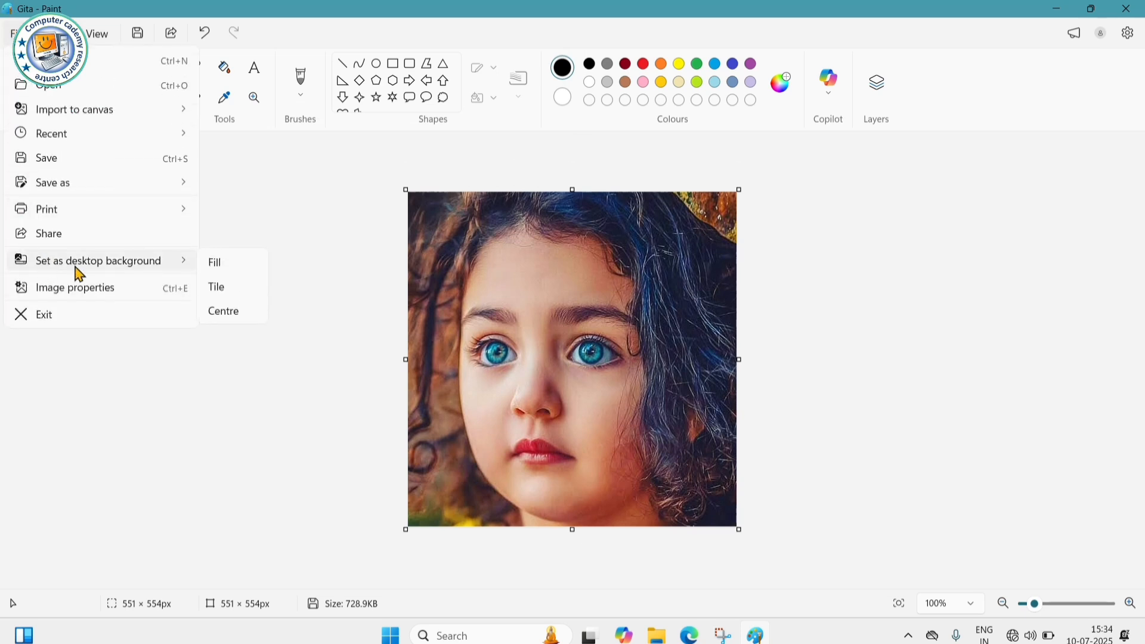
pyautogui.click(219, 263)
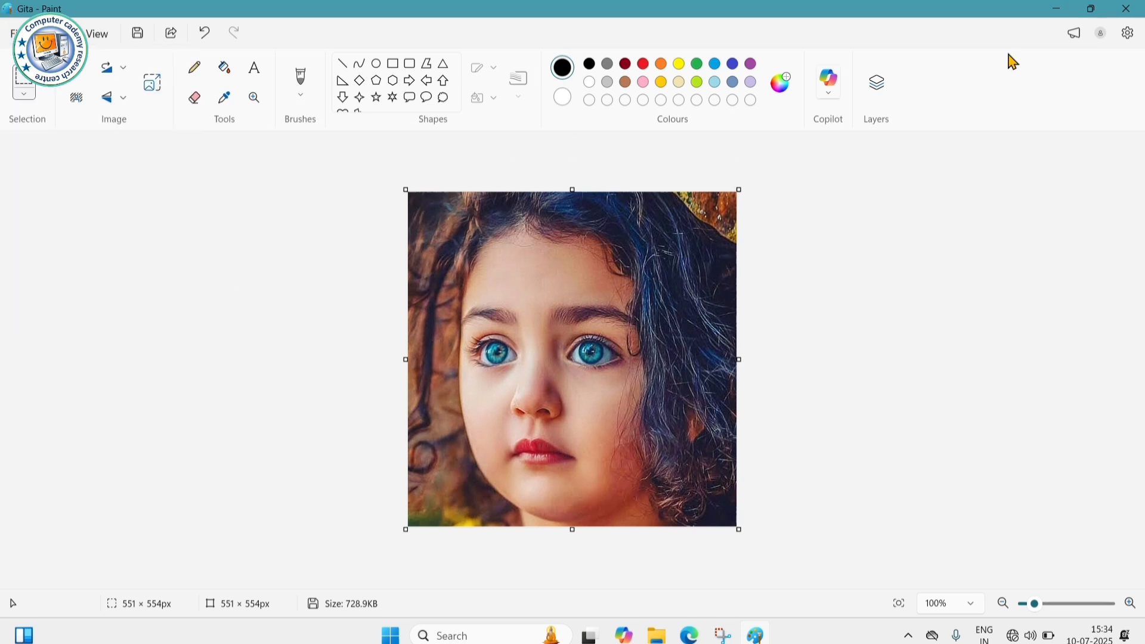
pyautogui.click(1064, 9)
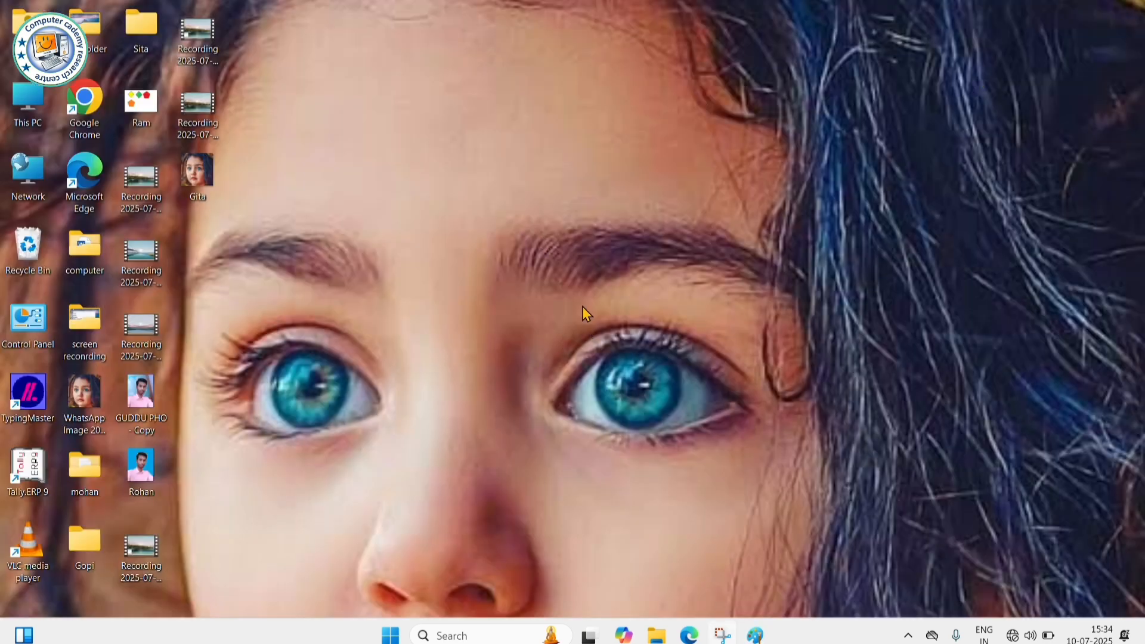
pyautogui.click(755, 635)
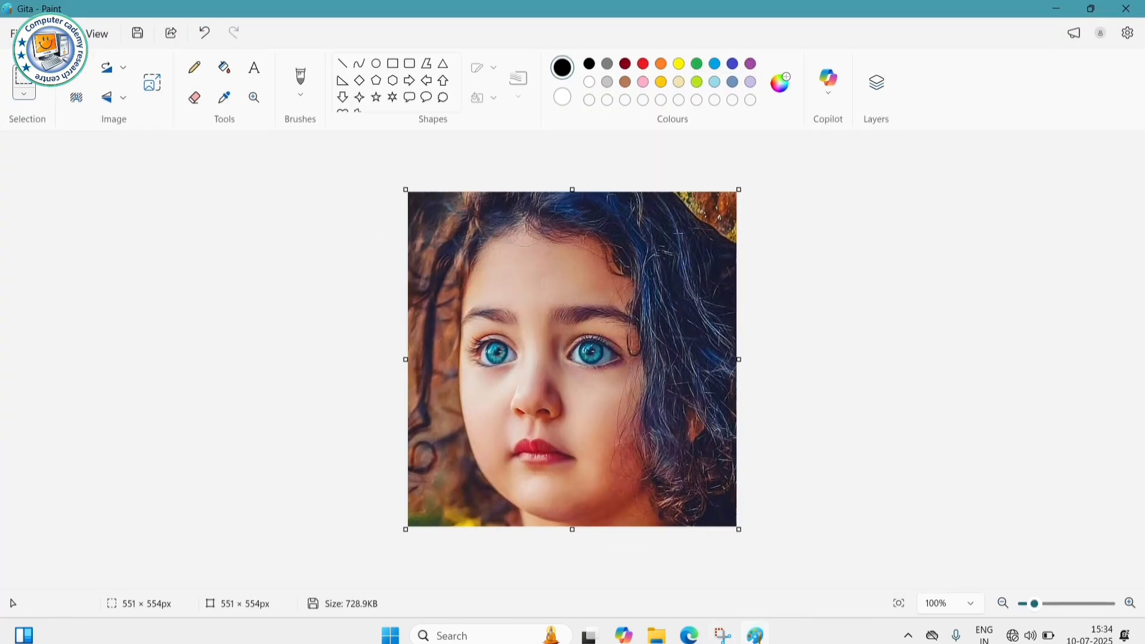
# - Switch the wallpaper to Tile and check the desktop
pyautogui.click(13, 34)
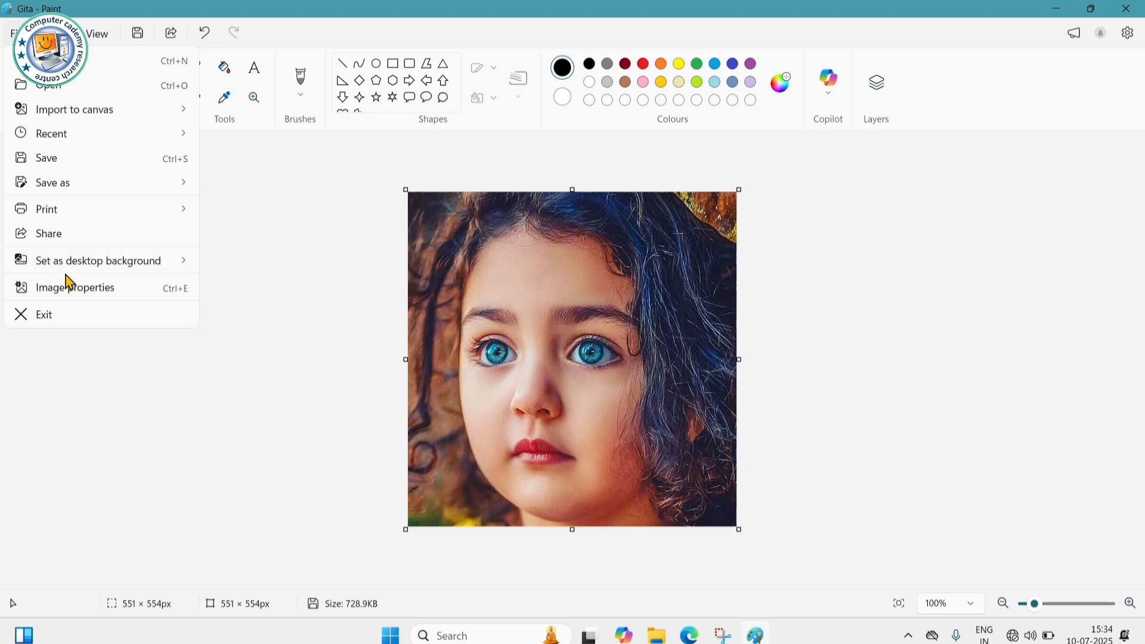
pyautogui.moveTo(71, 273)
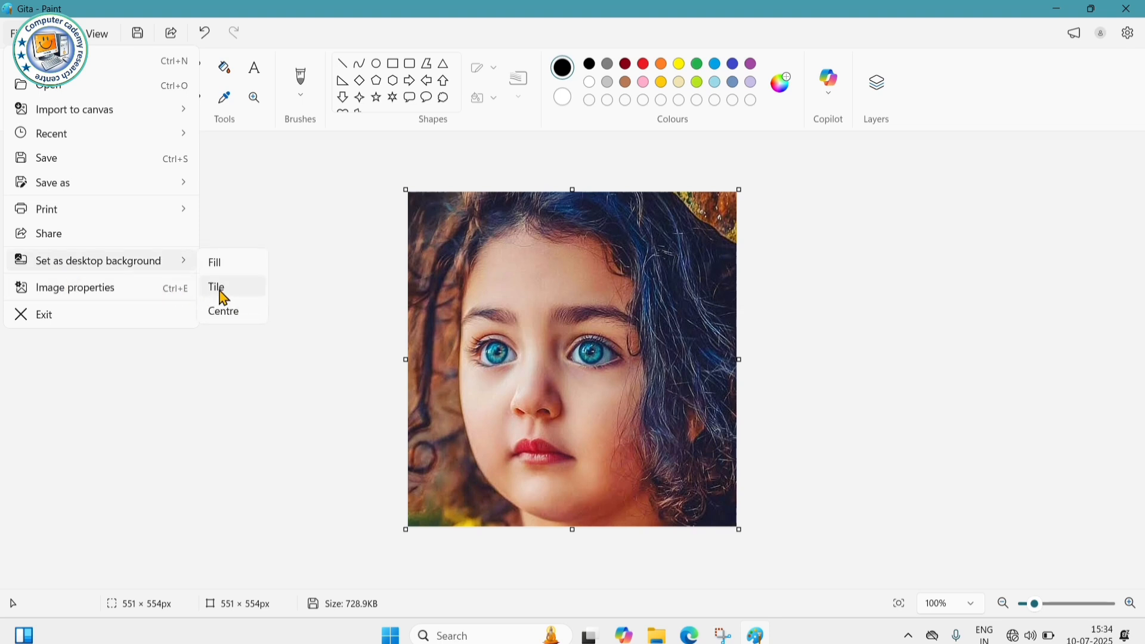
pyautogui.click(222, 291)
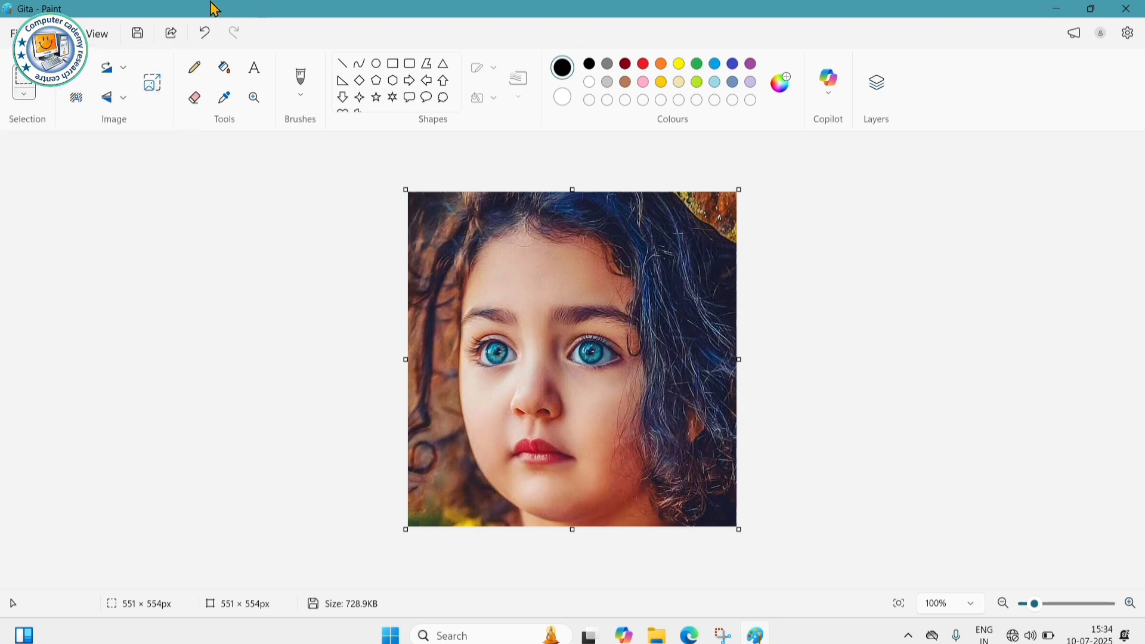
pyautogui.click(1063, 10)
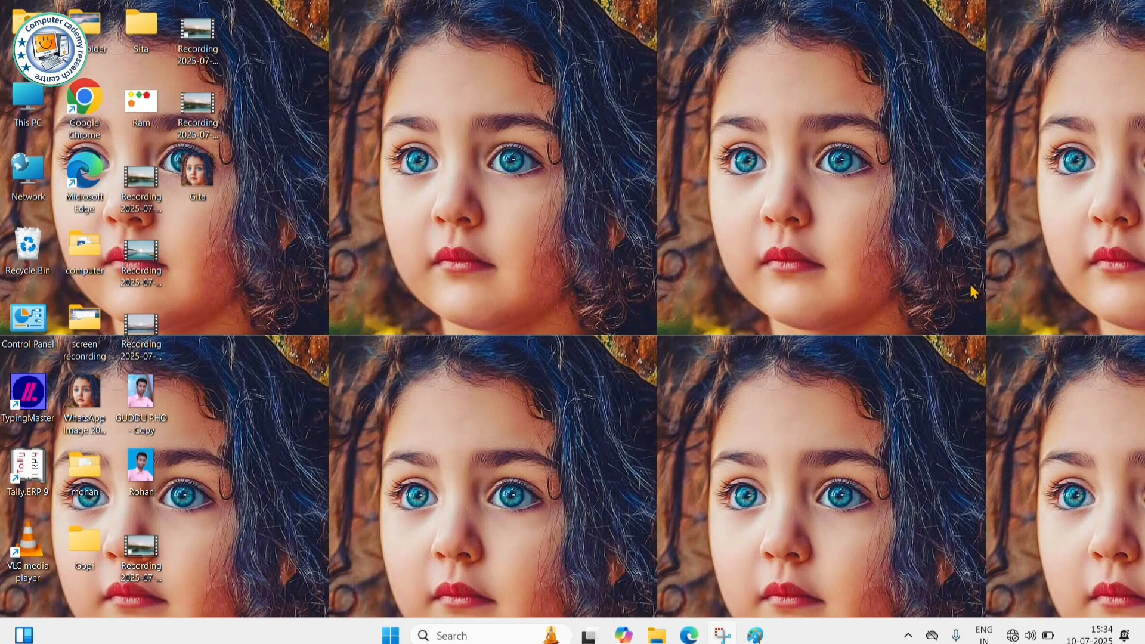
pyautogui.click(755, 635)
# - Switch the wallpaper to Centre and check the desktop
pyautogui.click(14, 33)
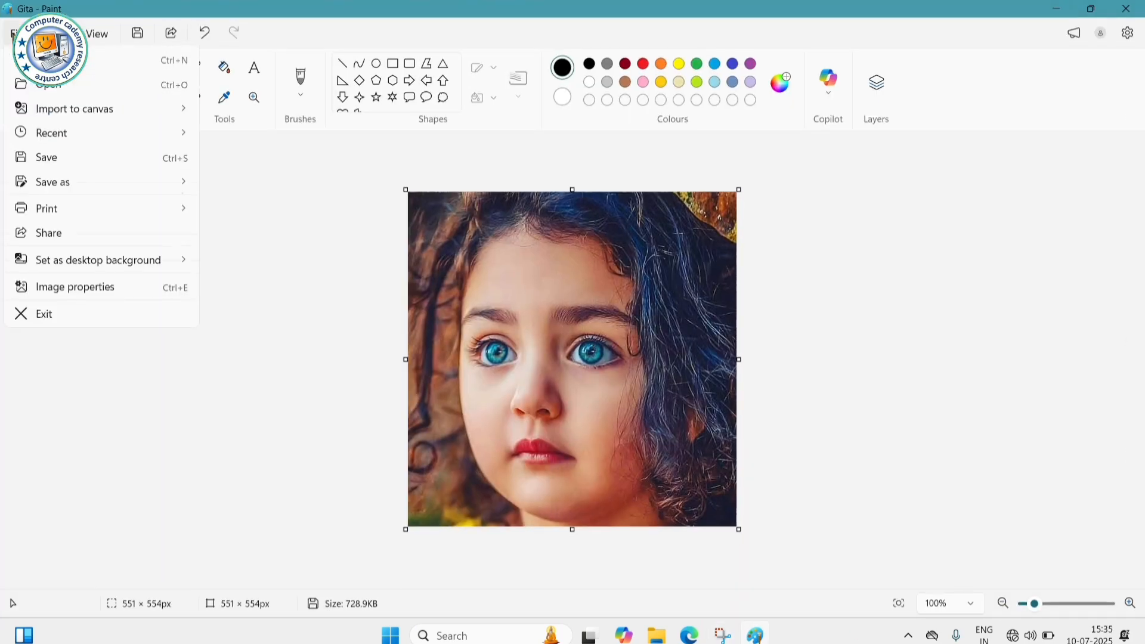
pyautogui.moveTo(97, 262)
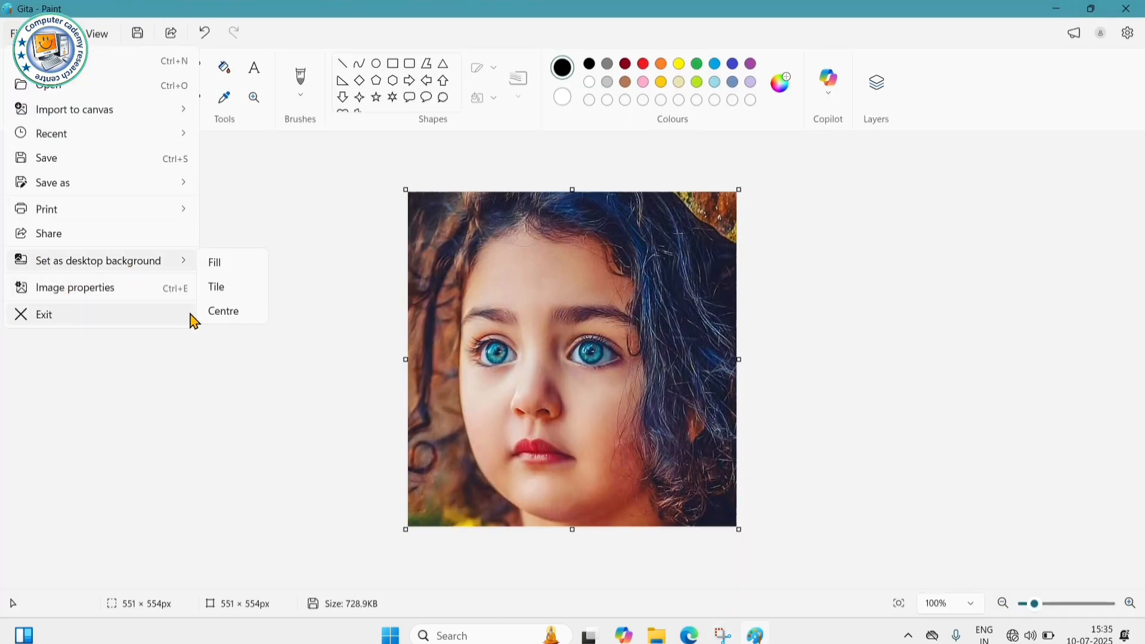
pyautogui.click(232, 316)
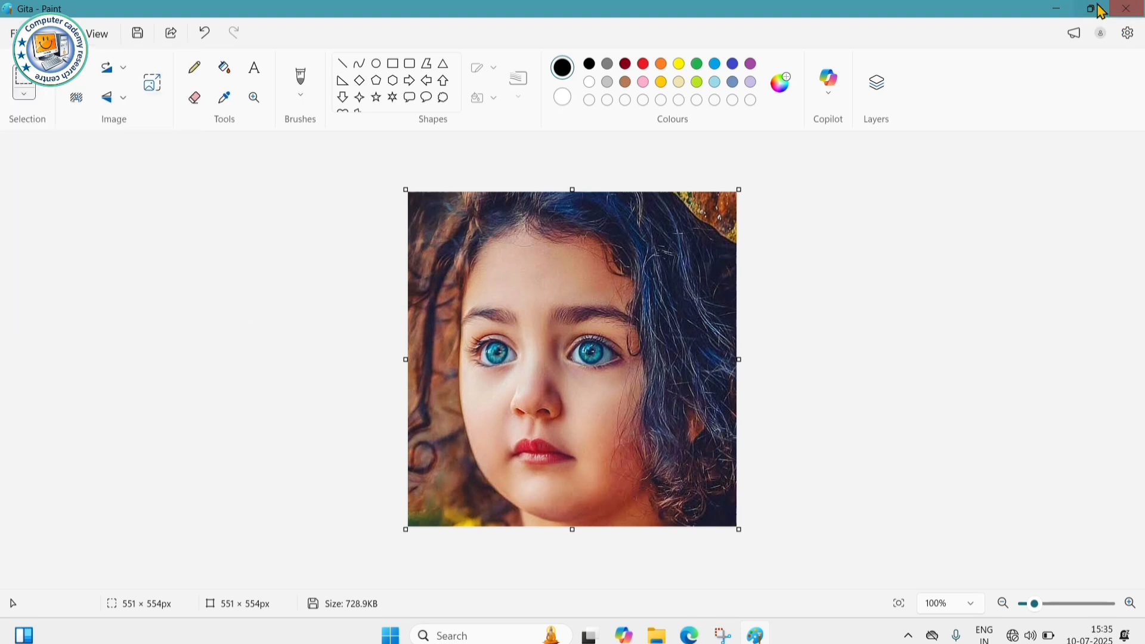
pyautogui.click(1057, 9)
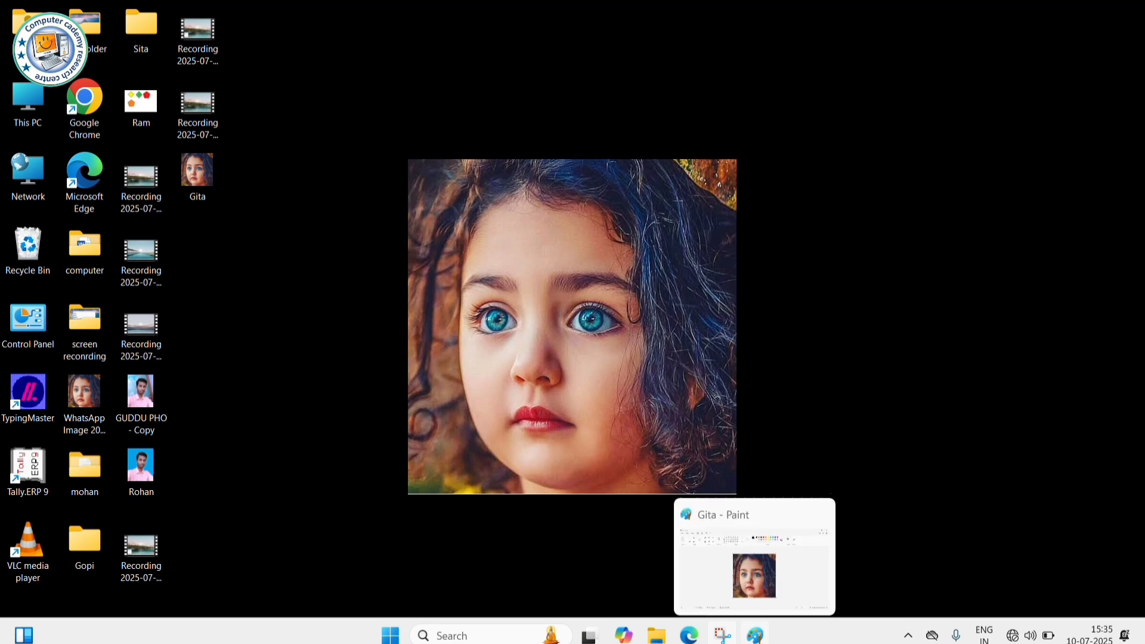
pyautogui.click(756, 636)
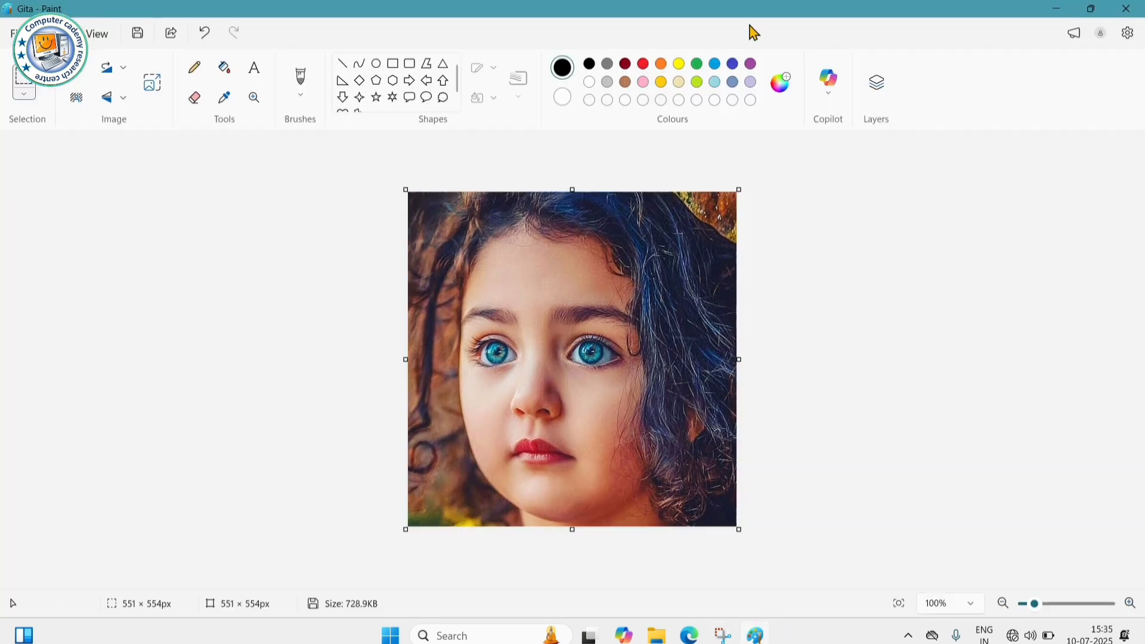
pyautogui.click(12, 35)
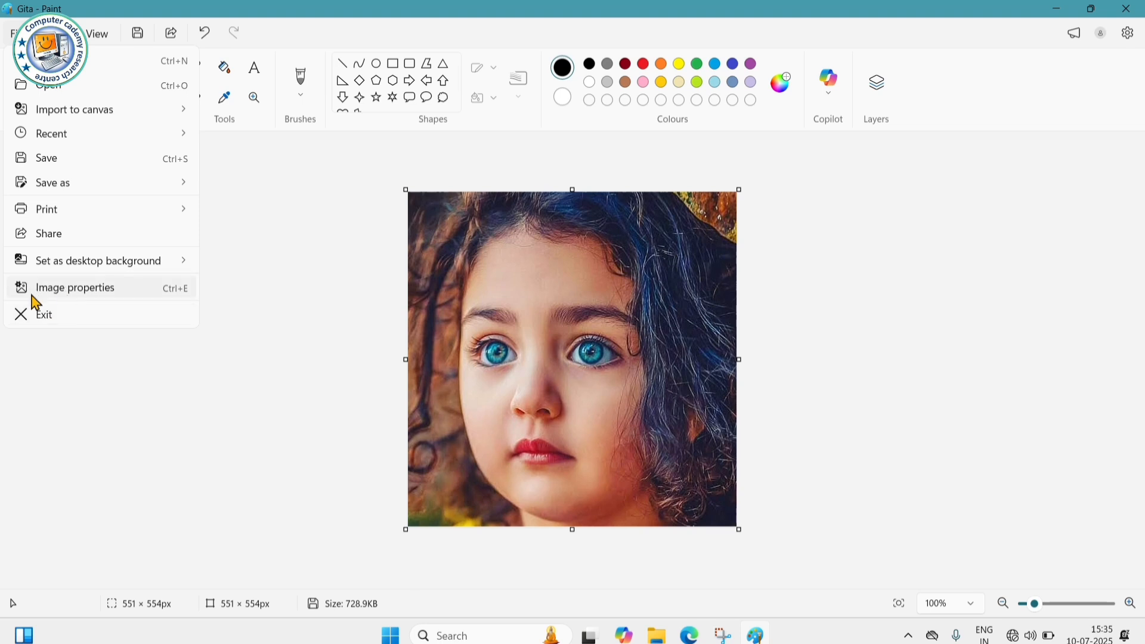
# - Set the Gita image's units to centimetres in Image Properties, giving 11.66 × 11.73 cm
pyautogui.click(68, 289)
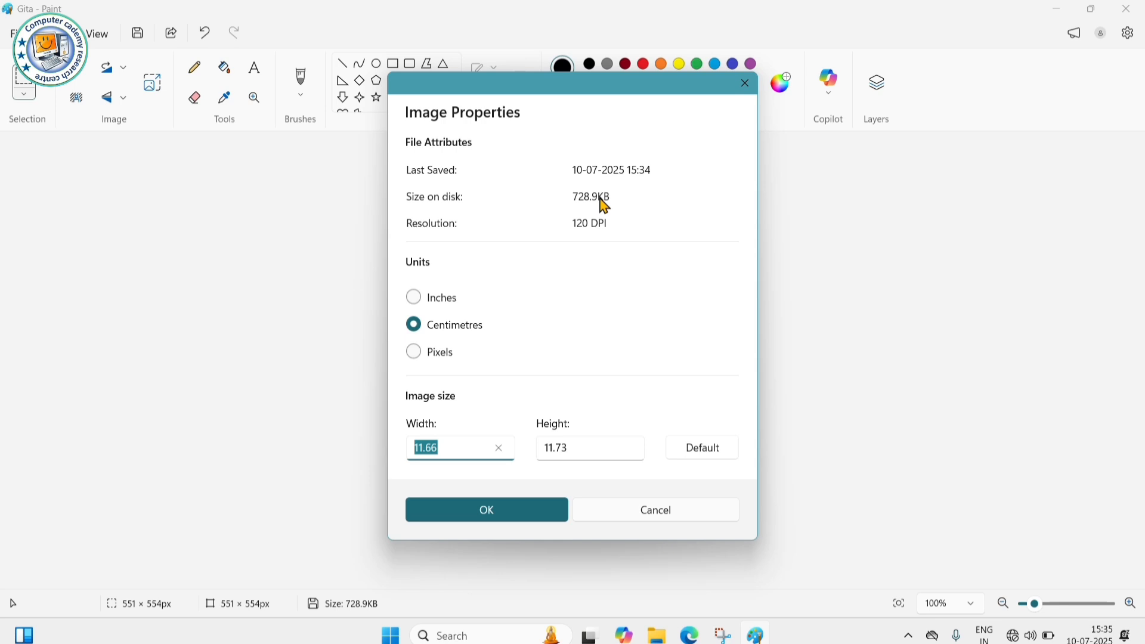
pyautogui.click(501, 516)
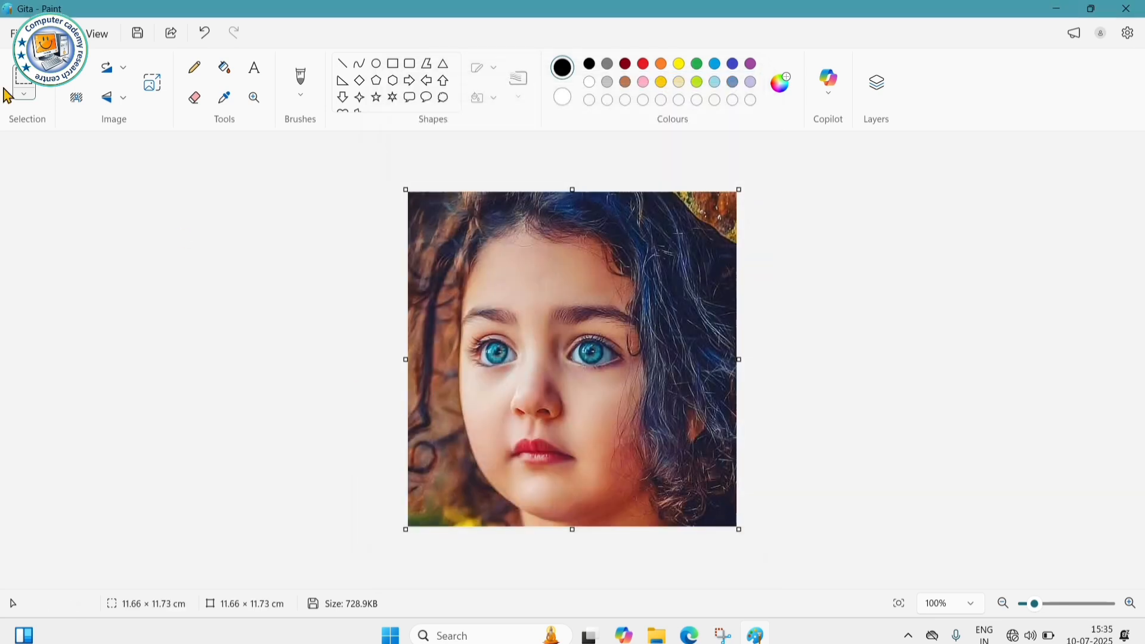
# - Exit Paint to close the Gita photo and get a blank 1142 × 764px Untitled canvas
pyautogui.click(14, 33)
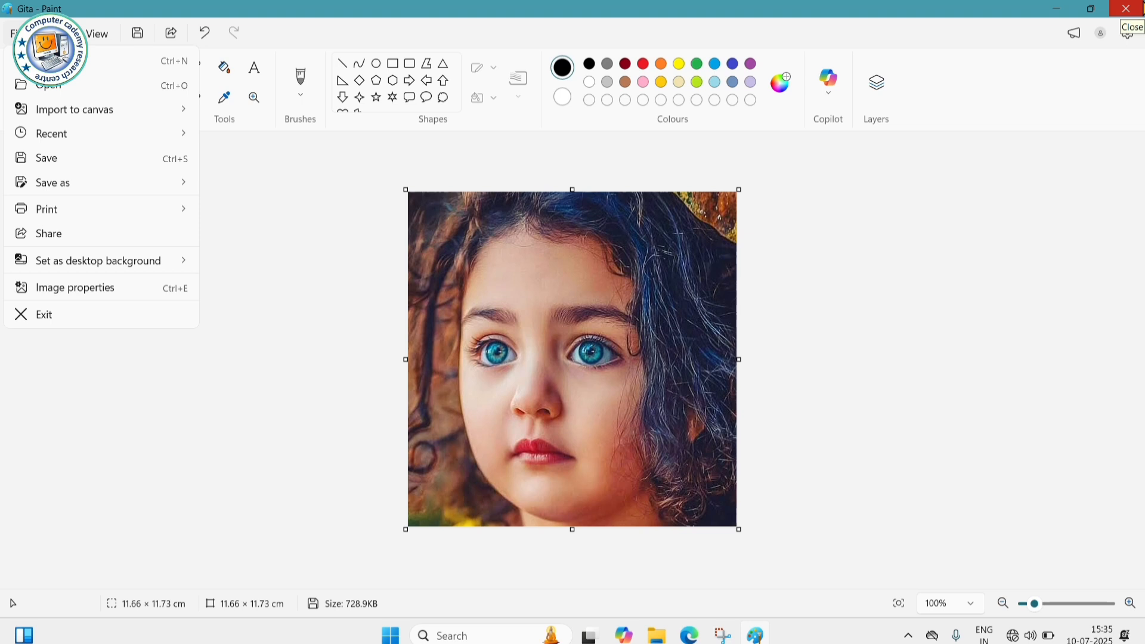
pyautogui.click(105, 317)
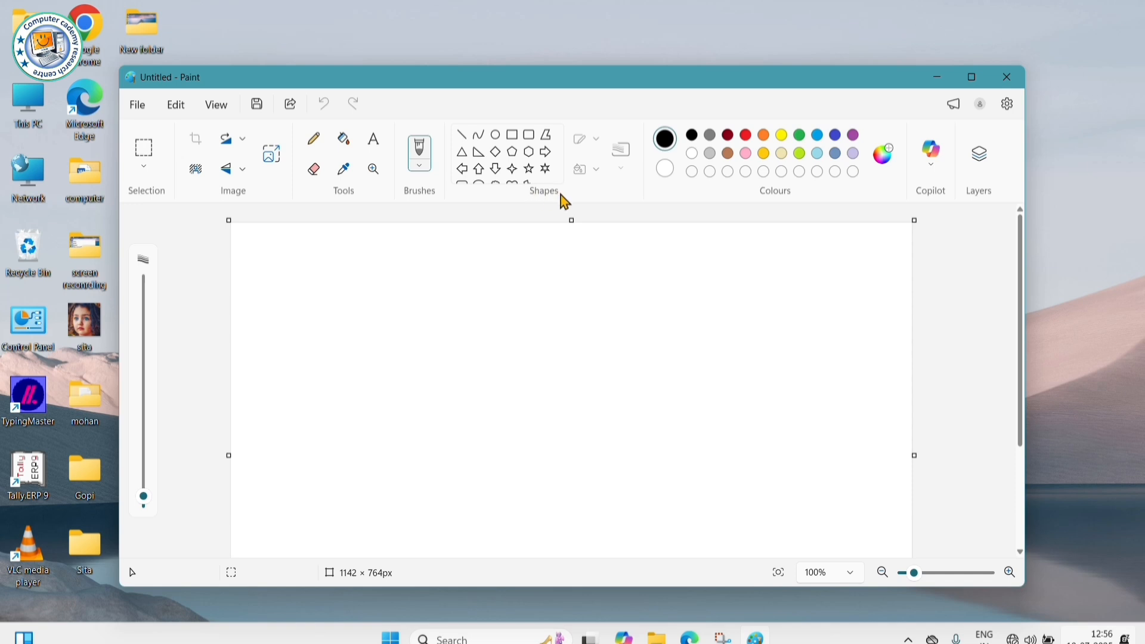
# - Draw a black square outline about 263 × 233 px near the canvas's upper left
pyautogui.click(512, 136)
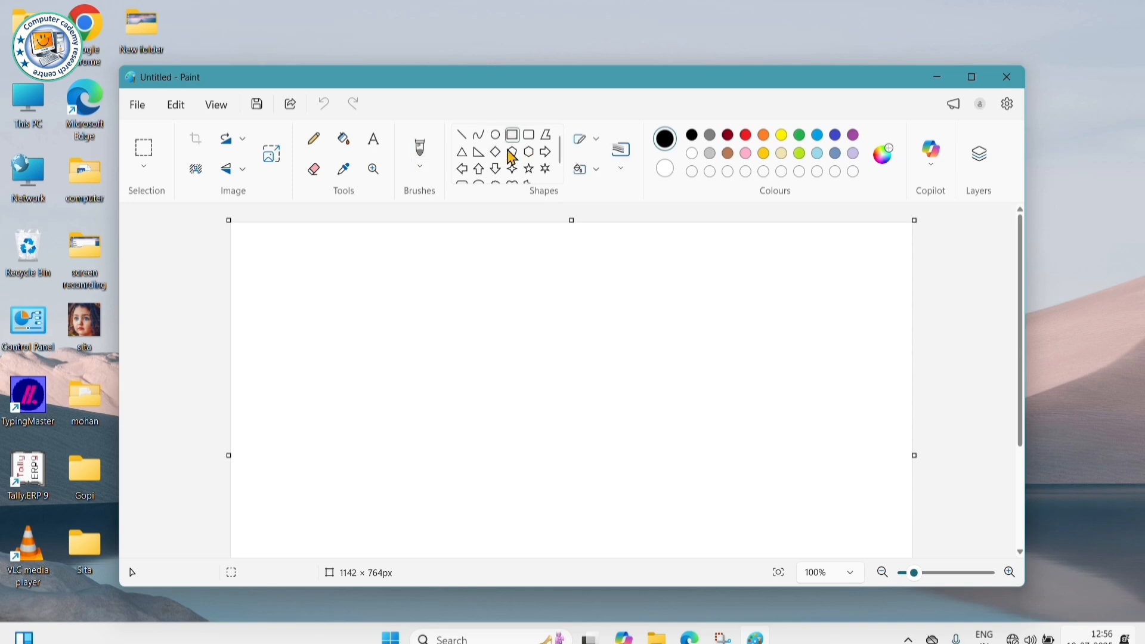
pyautogui.moveTo(286, 249); pyautogui.dragTo(316, 271)
pyautogui.moveTo(382, 341); pyautogui.dragTo(446, 392)
pyautogui.click(529, 170)
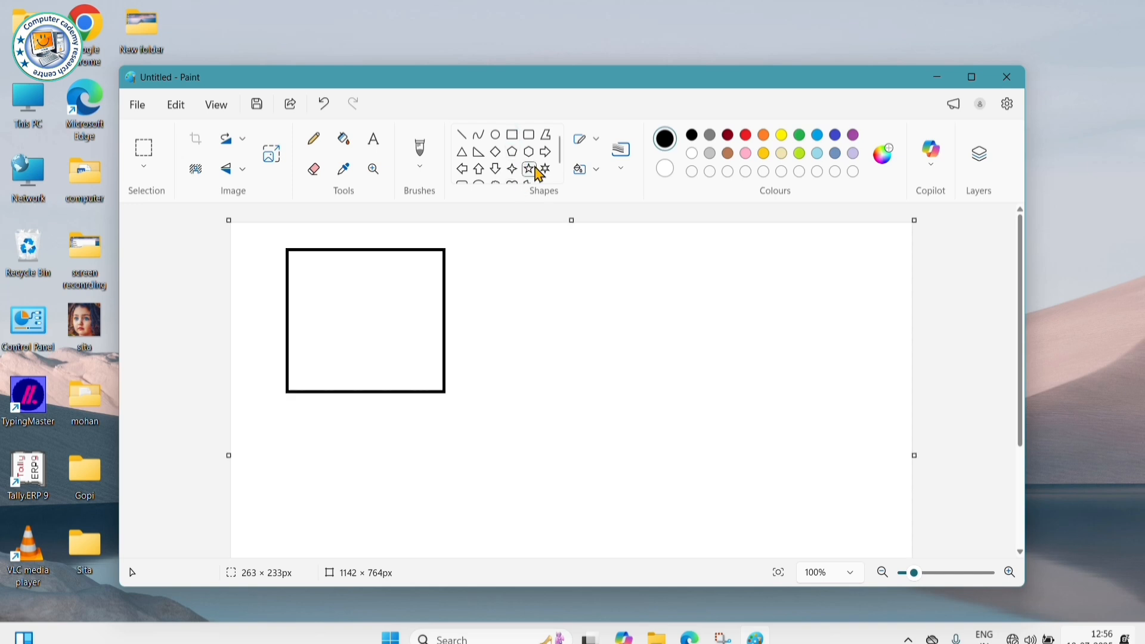
# - Draw a down arrow right of the square and a five-point star right of the arrow
pyautogui.click(500, 176)
pyautogui.moveTo(478, 247); pyautogui.dragTo(609, 392)
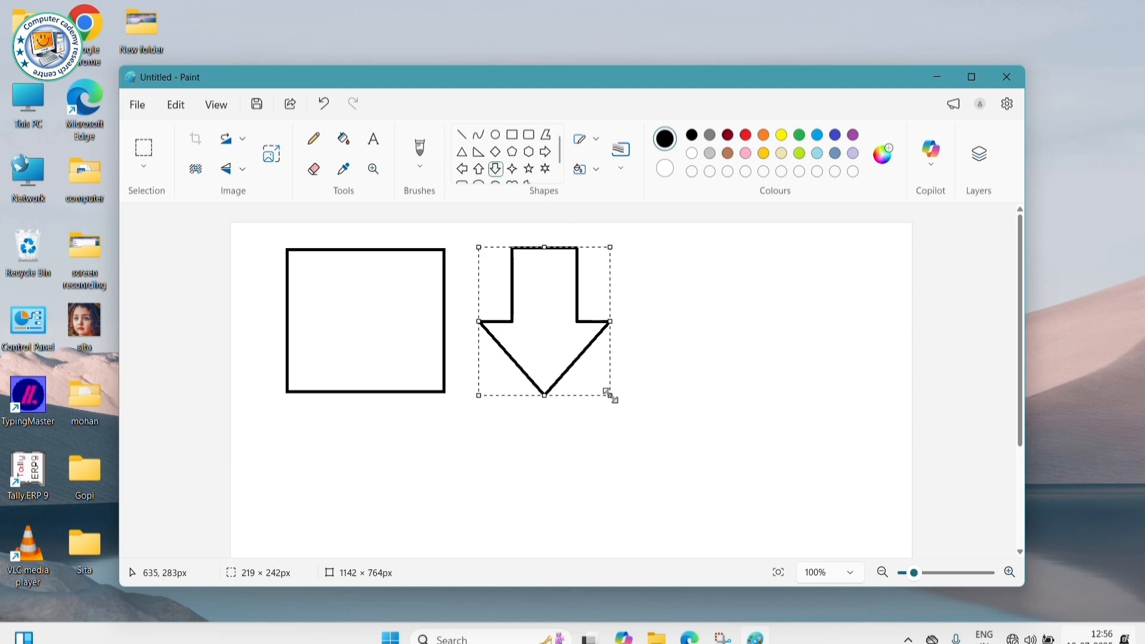
pyautogui.click(530, 171)
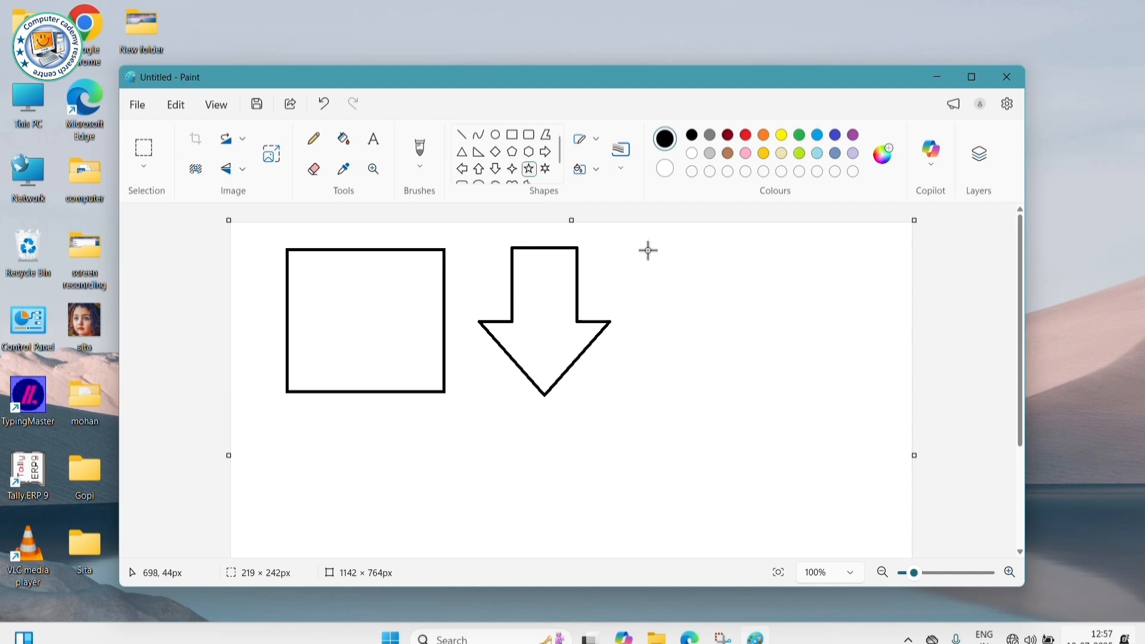
pyautogui.moveTo(647, 248); pyautogui.dragTo(826, 397)
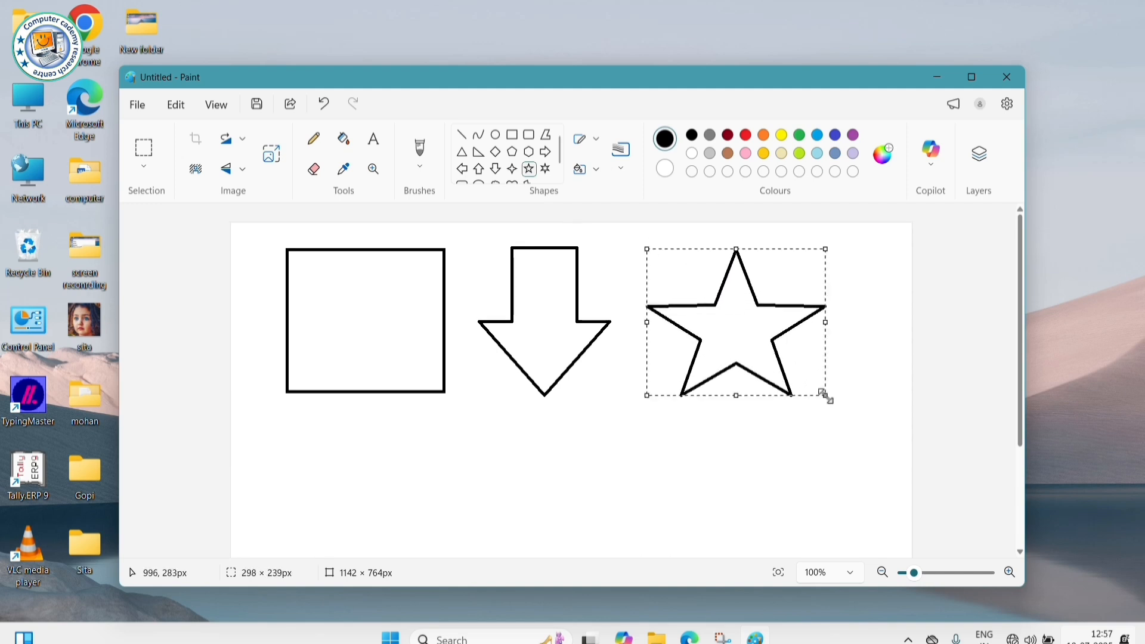
pyautogui.click(797, 439)
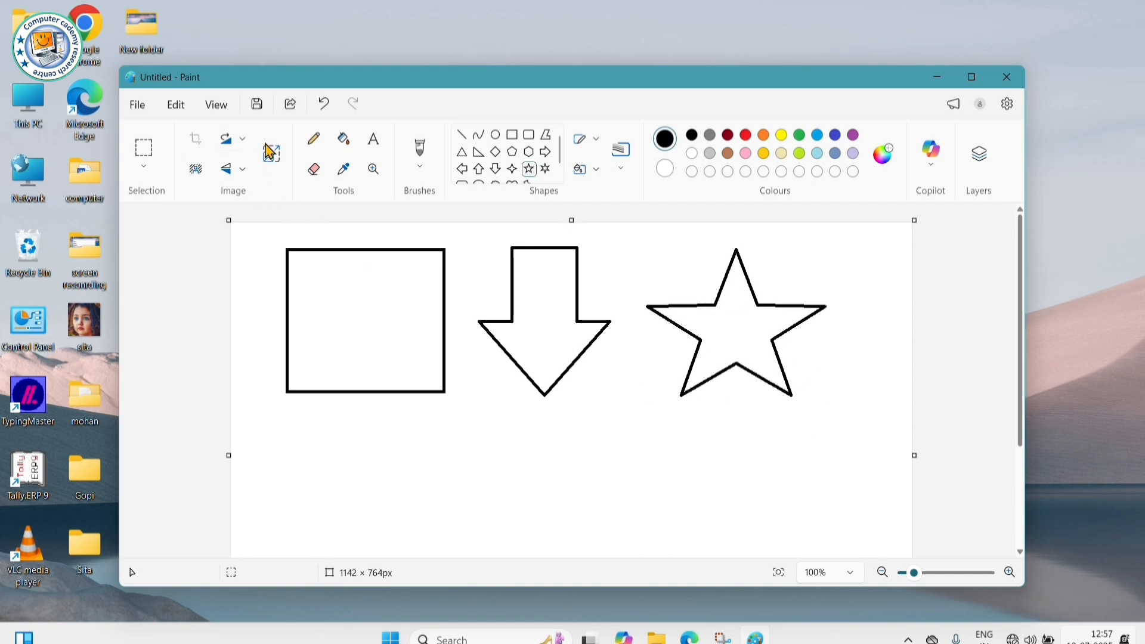
# - Use the Fill tool to colour the square red, the down arrow yellow and the star green
pyautogui.click(354, 142)
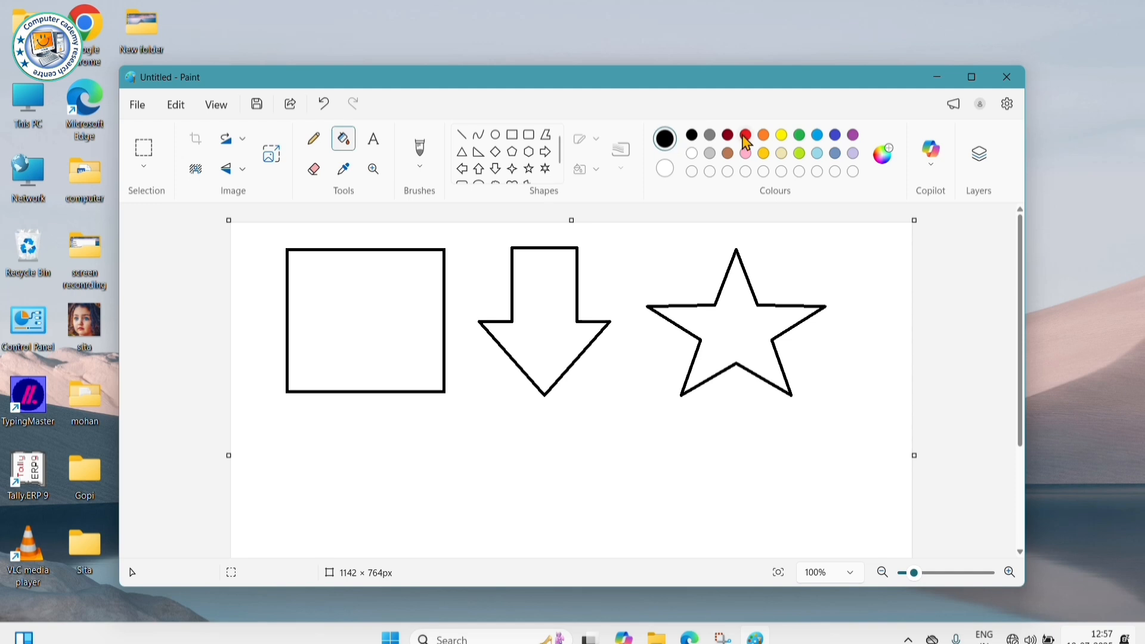
pyautogui.click(745, 136)
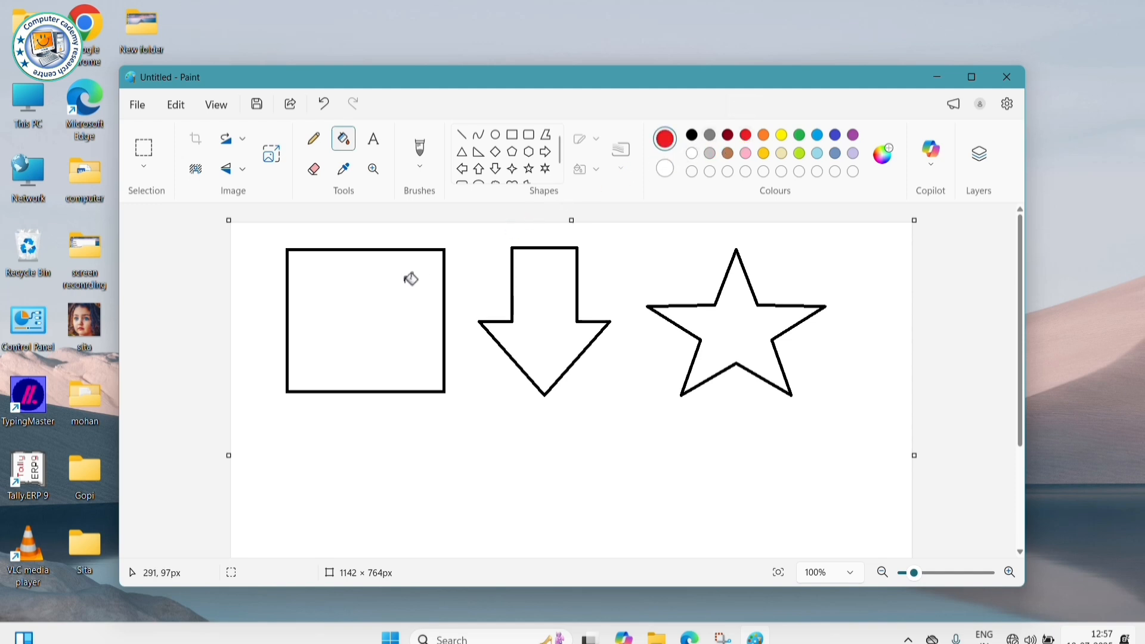
pyautogui.click(399, 281)
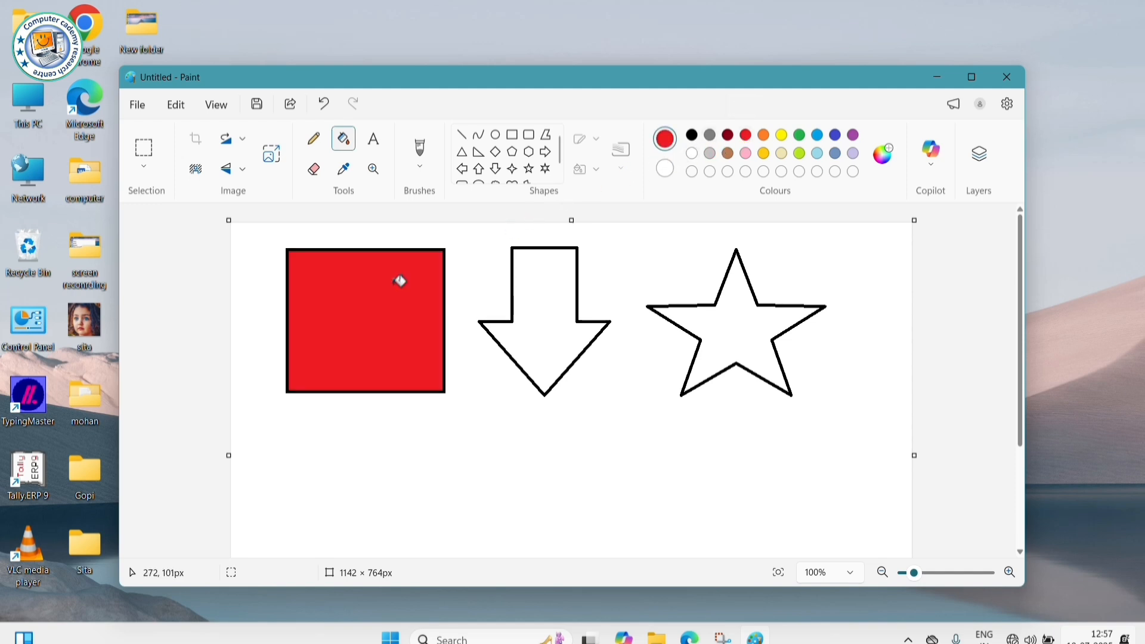
pyautogui.click(783, 136)
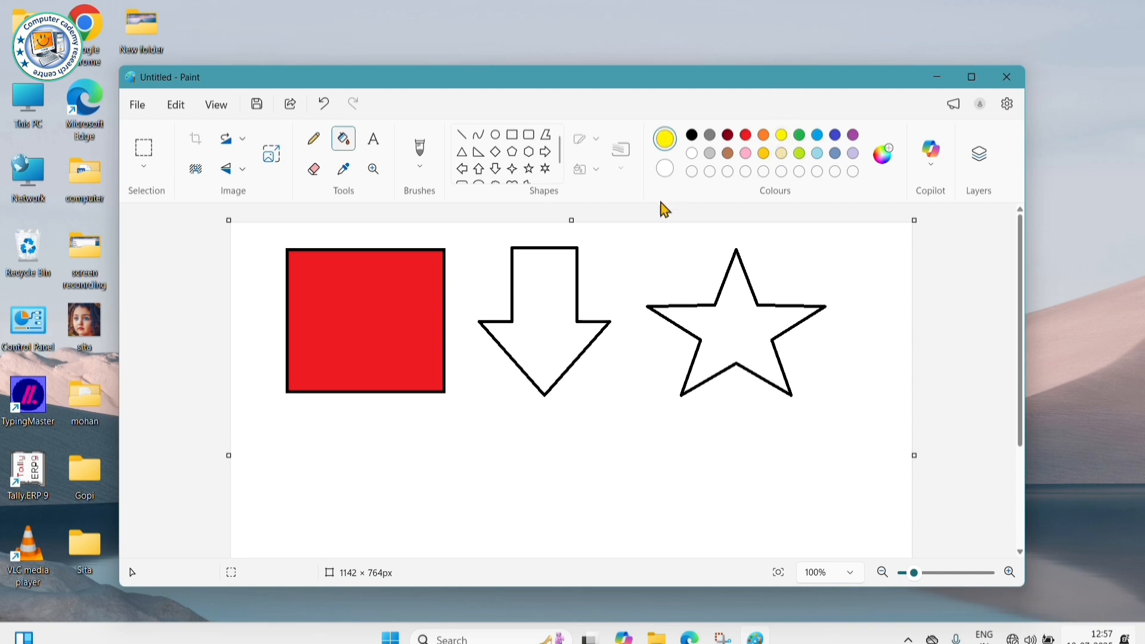
pyautogui.click(561, 273)
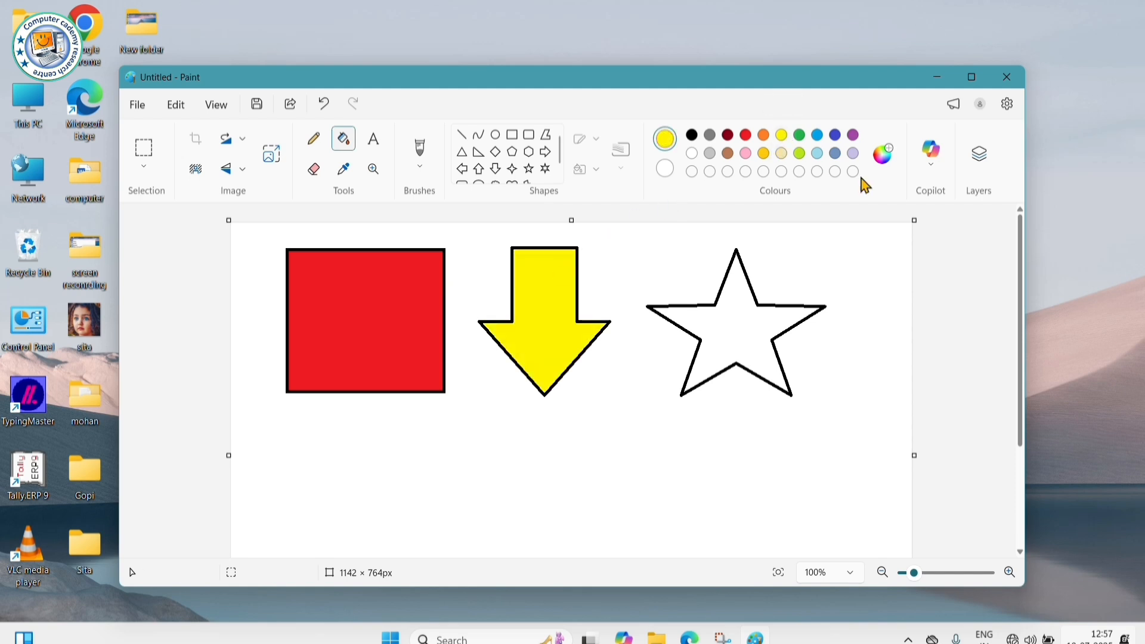
pyautogui.click(802, 135)
pyautogui.click(739, 303)
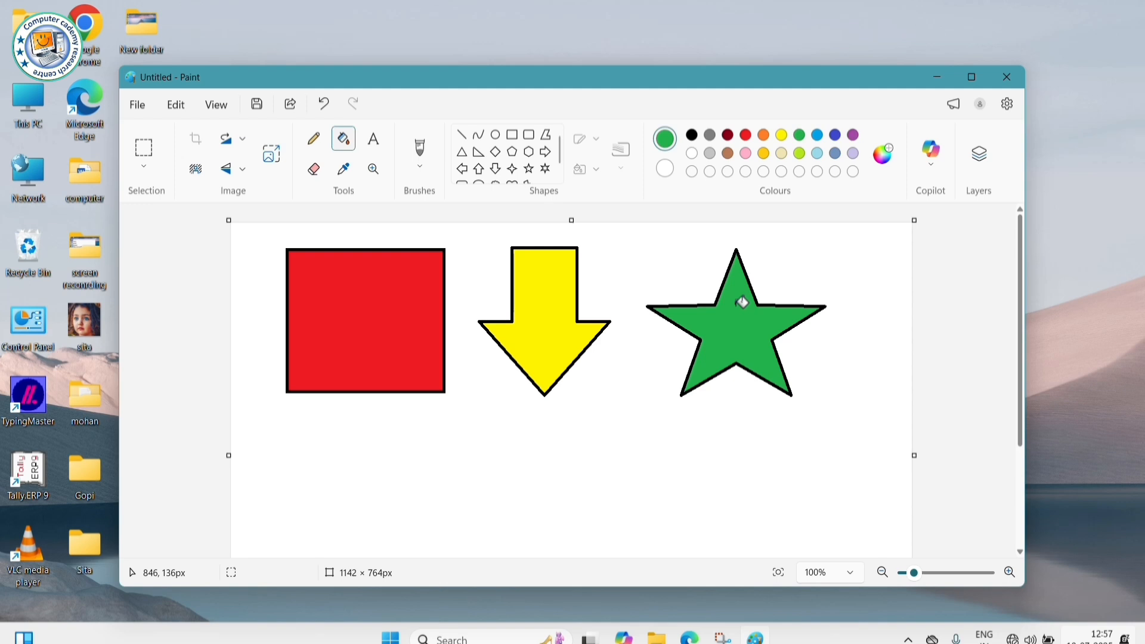
pyautogui.click(515, 139)
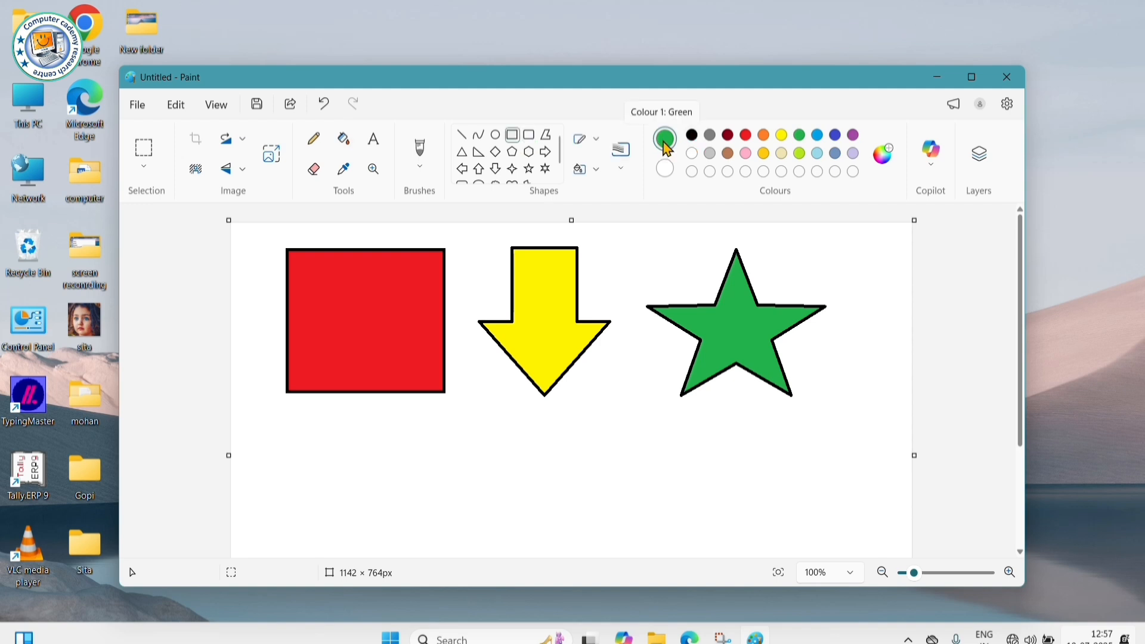
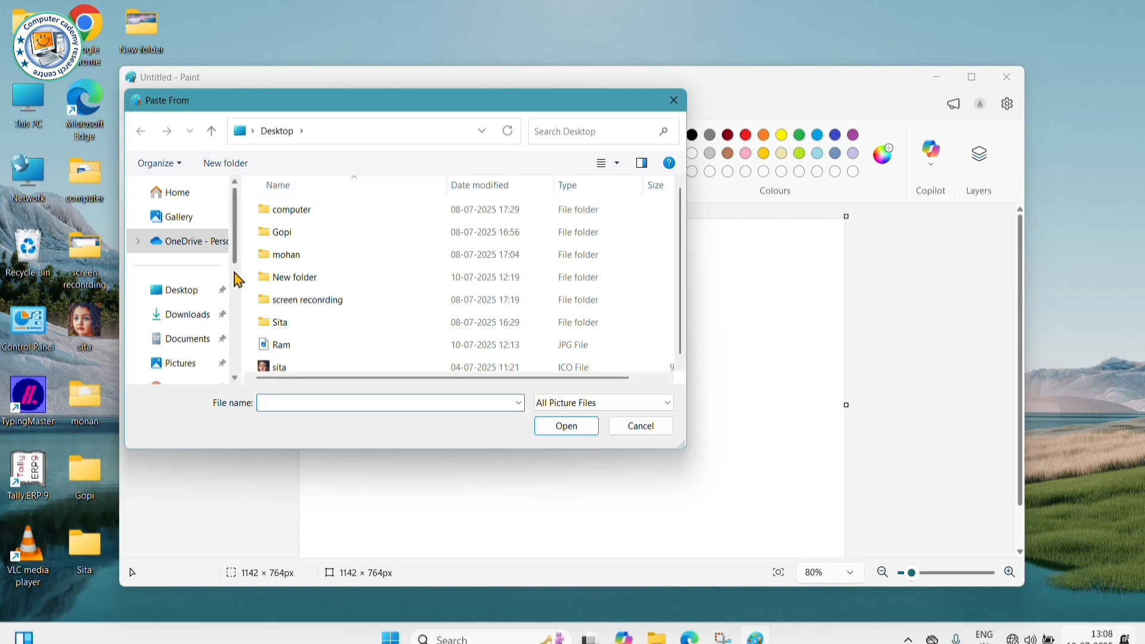
# - Choose the sita file and paste the 554 × 554 px photo onto the canvas
pyautogui.click(276, 370)
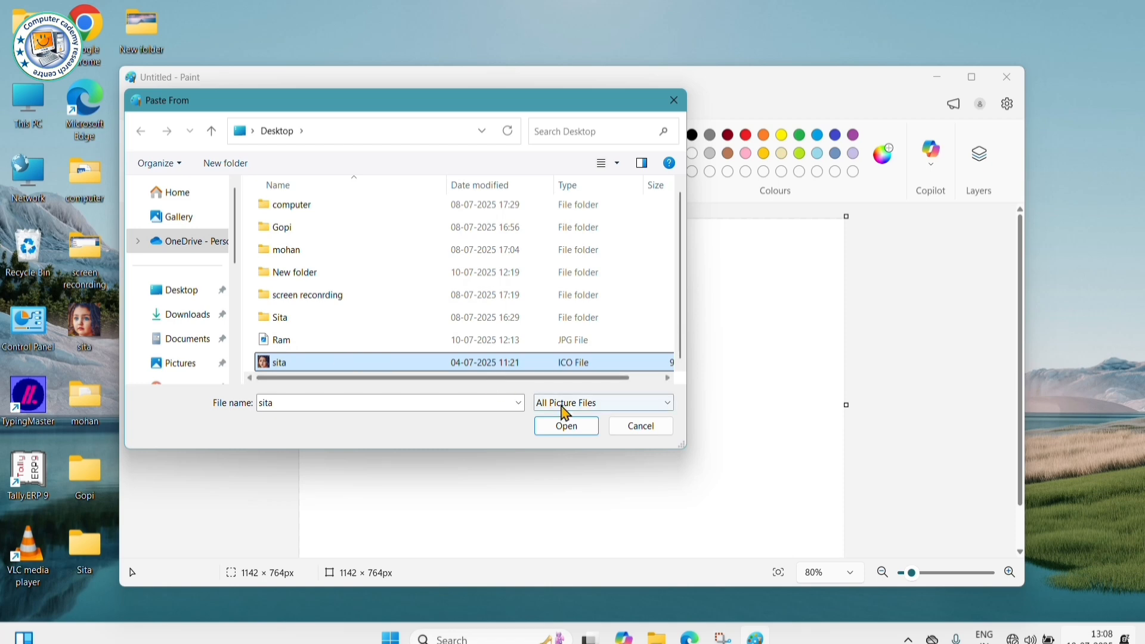
pyautogui.click(565, 428)
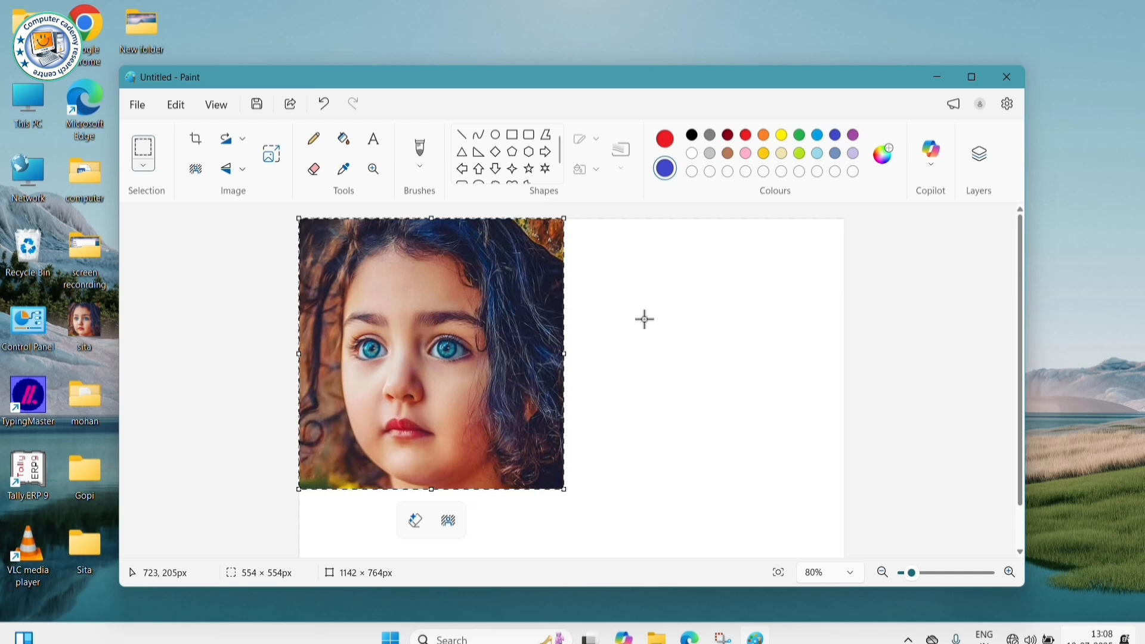
# - Crop the canvas to the 554 × 554 px photo, then rotate it 90° right three times
pyautogui.click(197, 142)
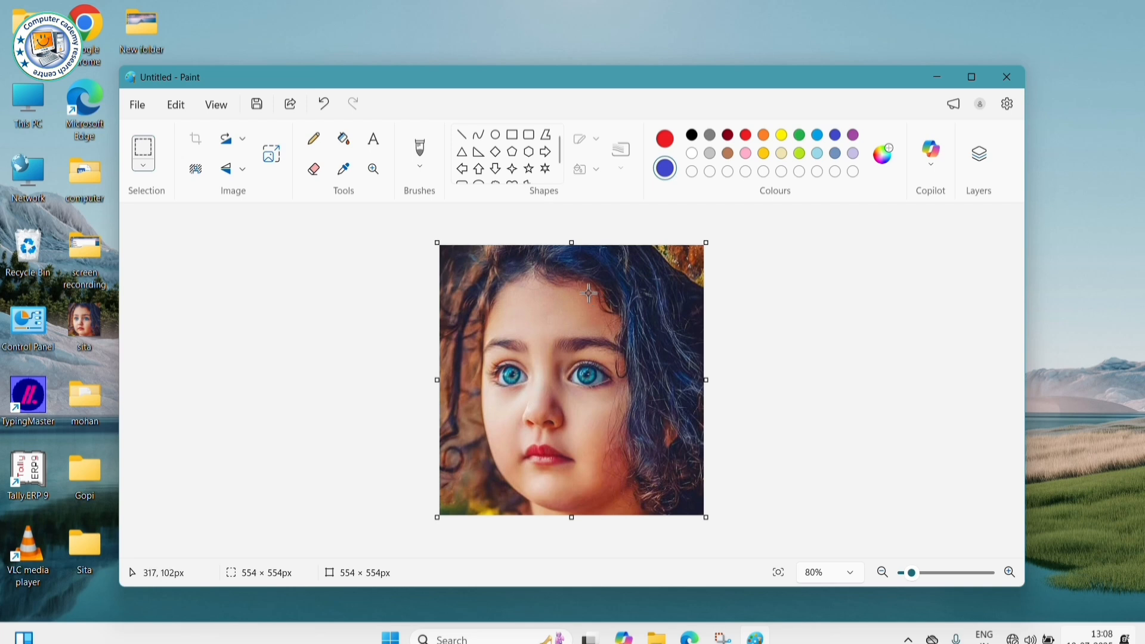
pyautogui.click(236, 149)
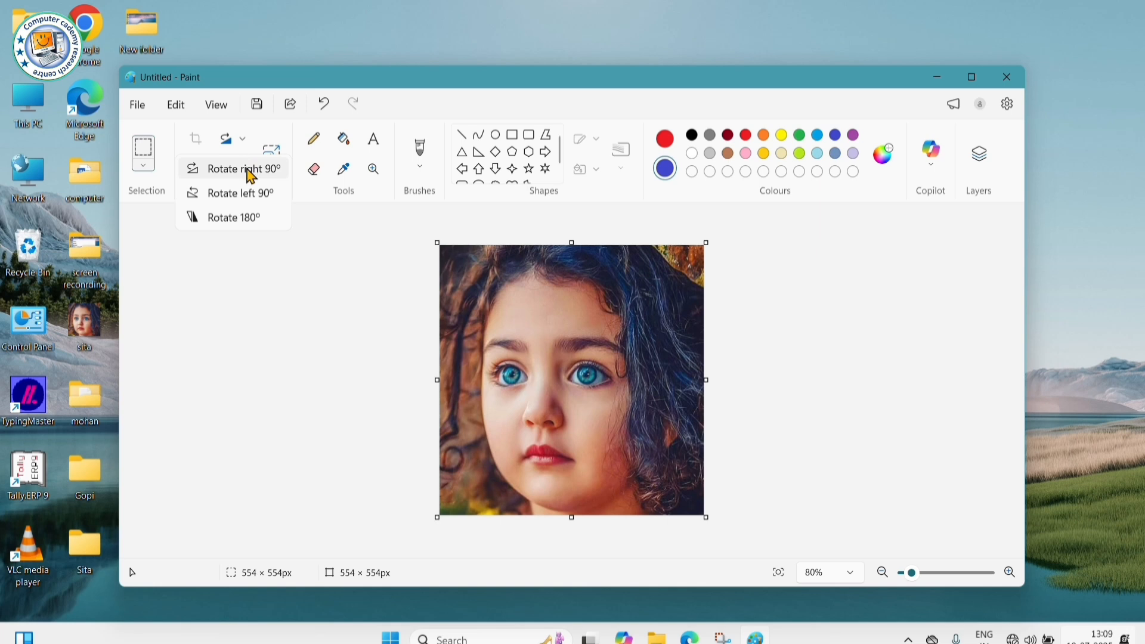
pyautogui.click(250, 173)
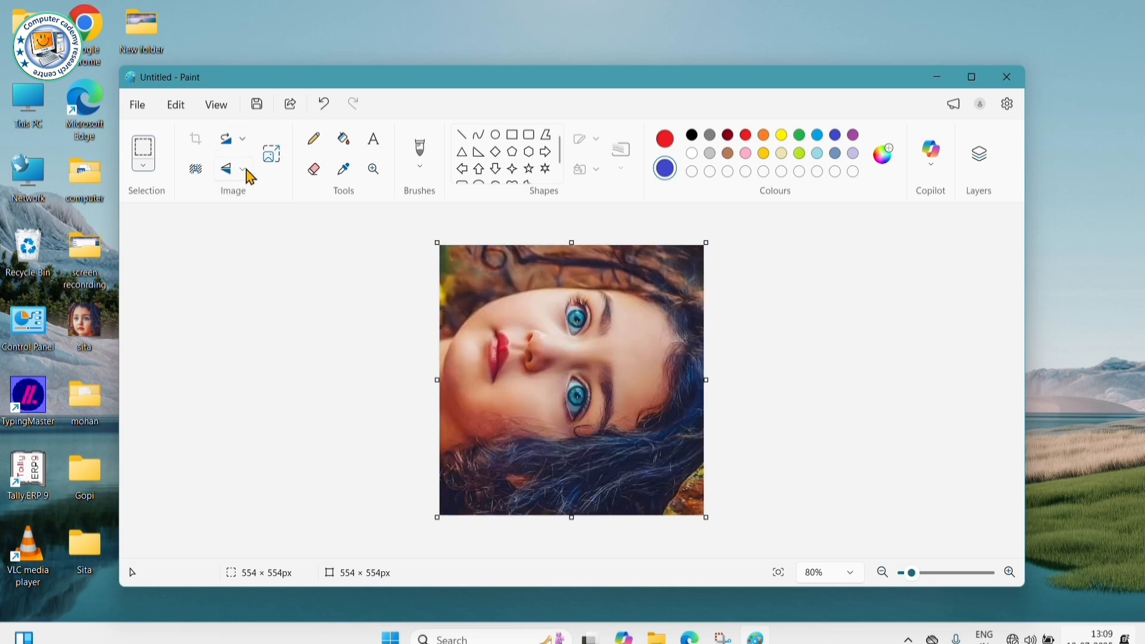
pyautogui.click(243, 141)
pyautogui.click(271, 179)
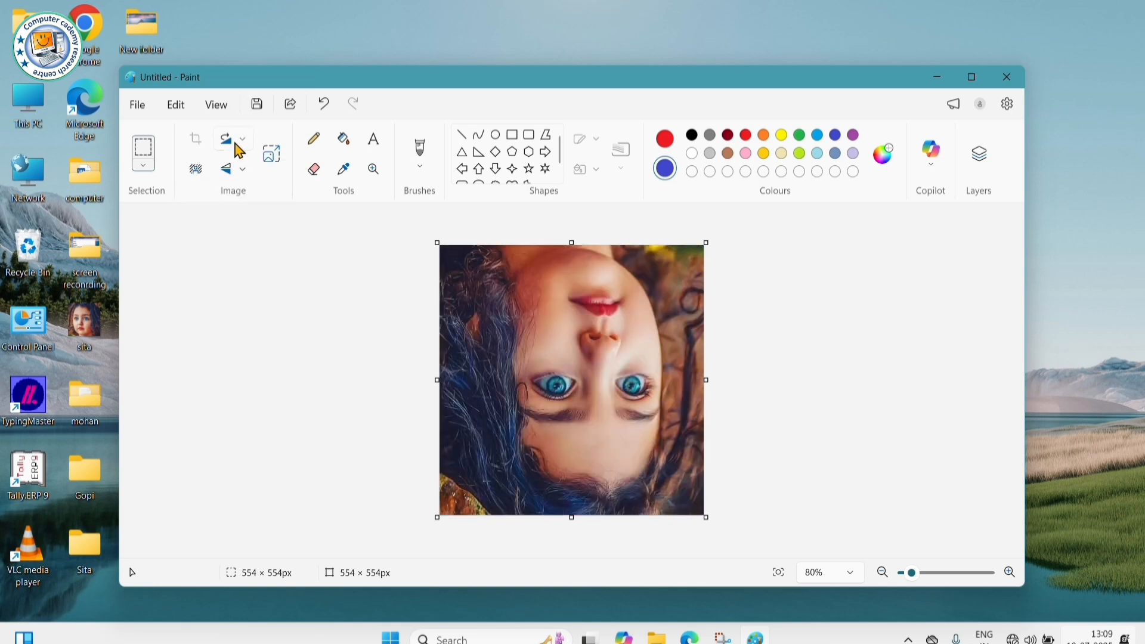
pyautogui.click(235, 143)
pyautogui.click(255, 171)
# - Rotate the photo 90° left, 90° right, then 180° twice, leaving it upright
pyautogui.click(230, 146)
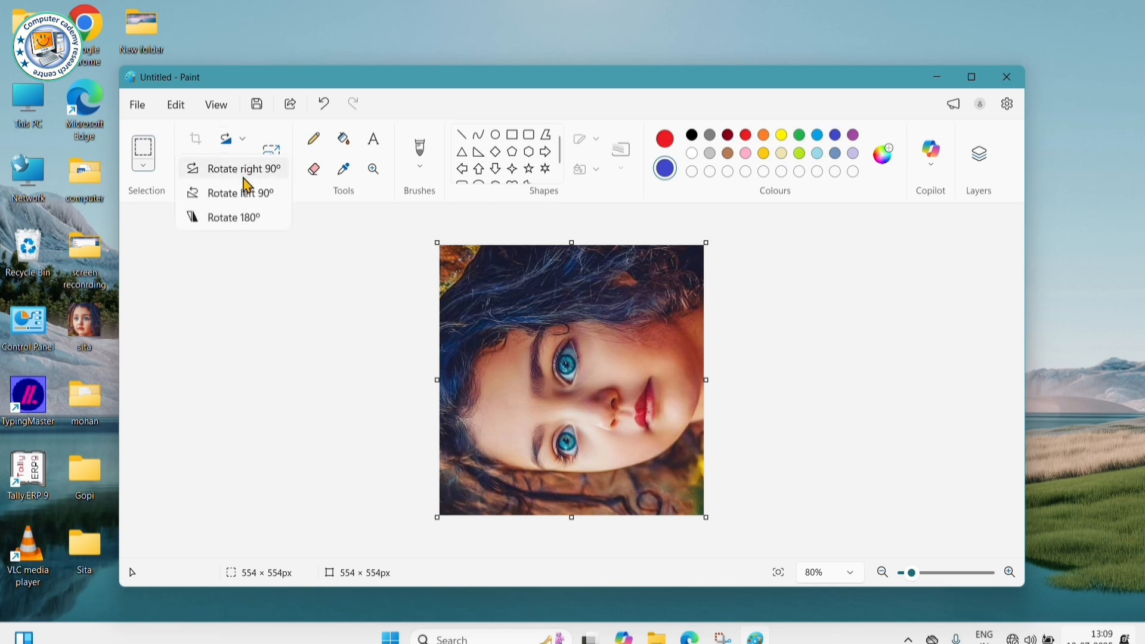
pyautogui.click(258, 204)
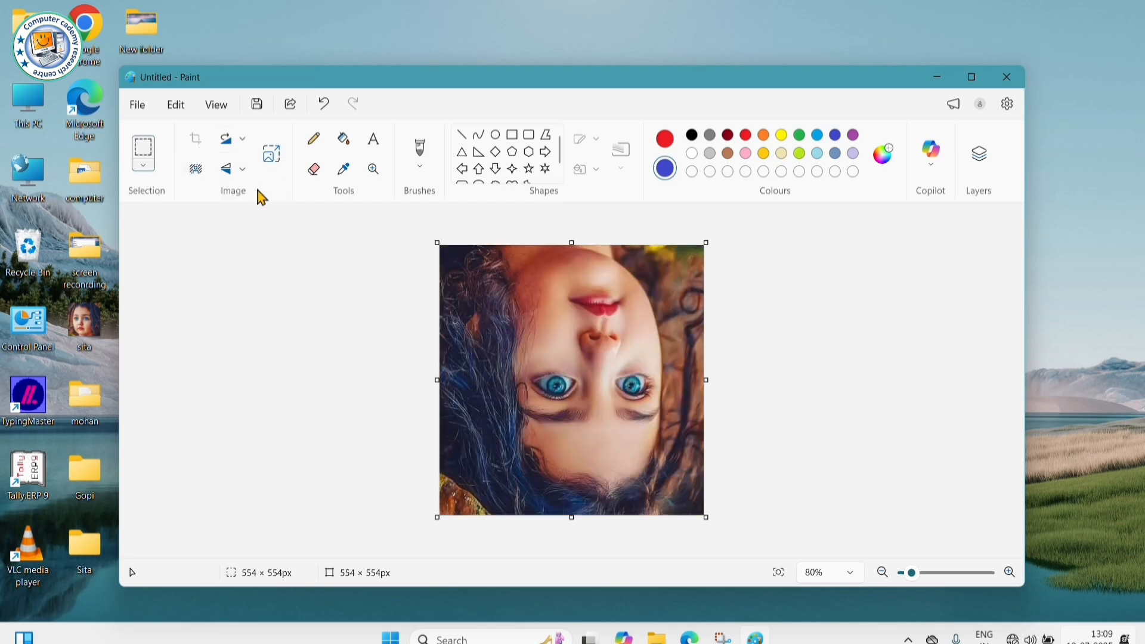
pyautogui.click(238, 146)
pyautogui.click(253, 179)
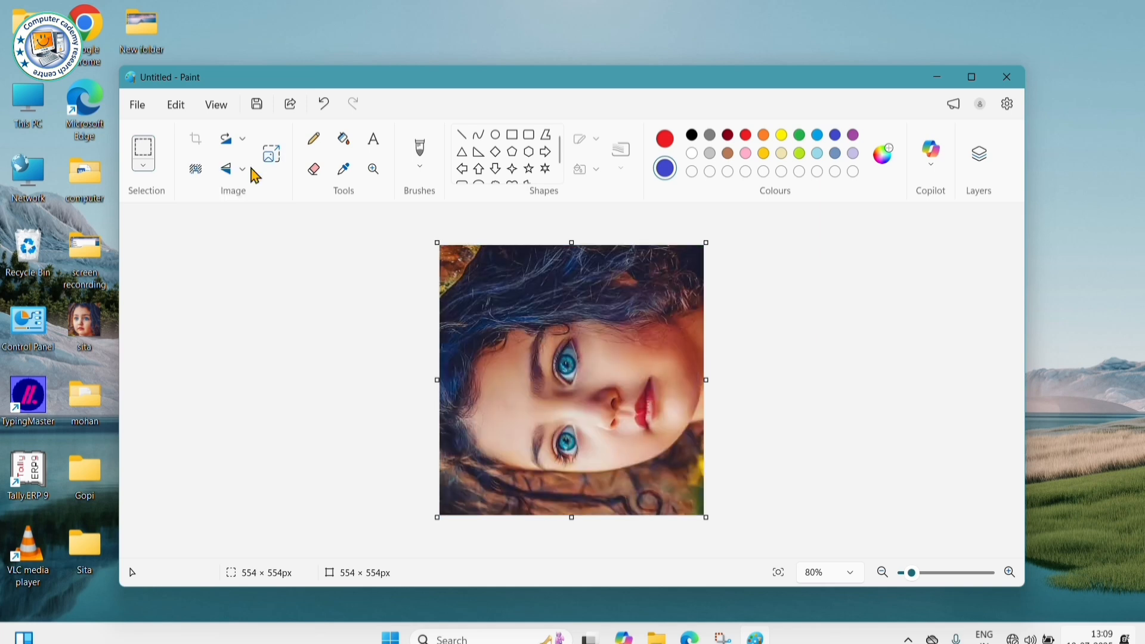
pyautogui.click(238, 146)
pyautogui.click(256, 173)
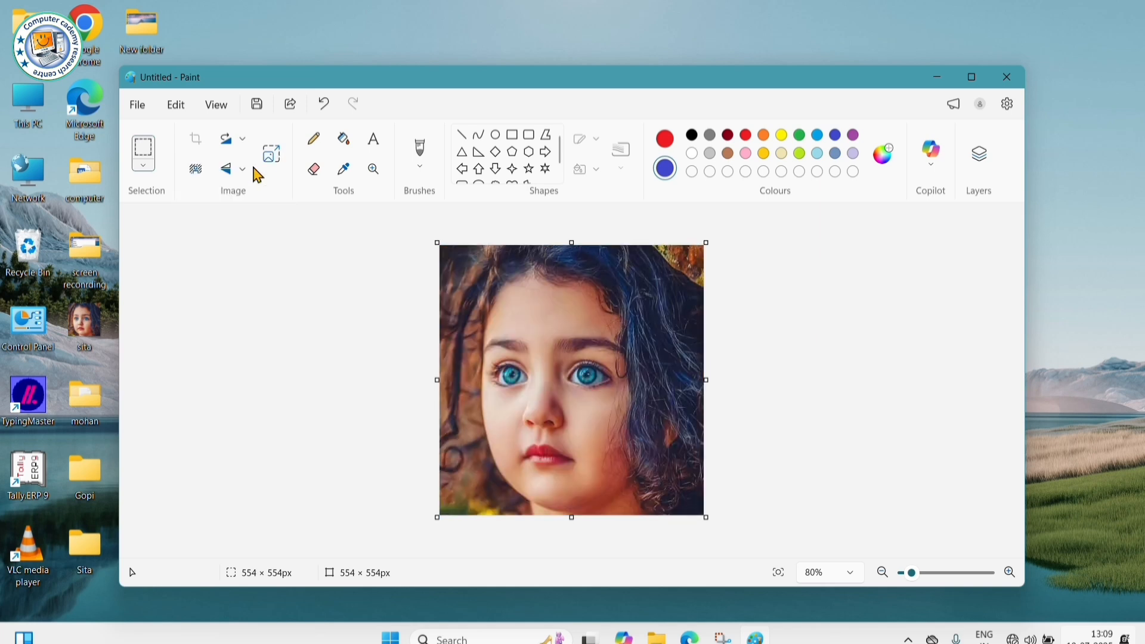
pyautogui.click(238, 149)
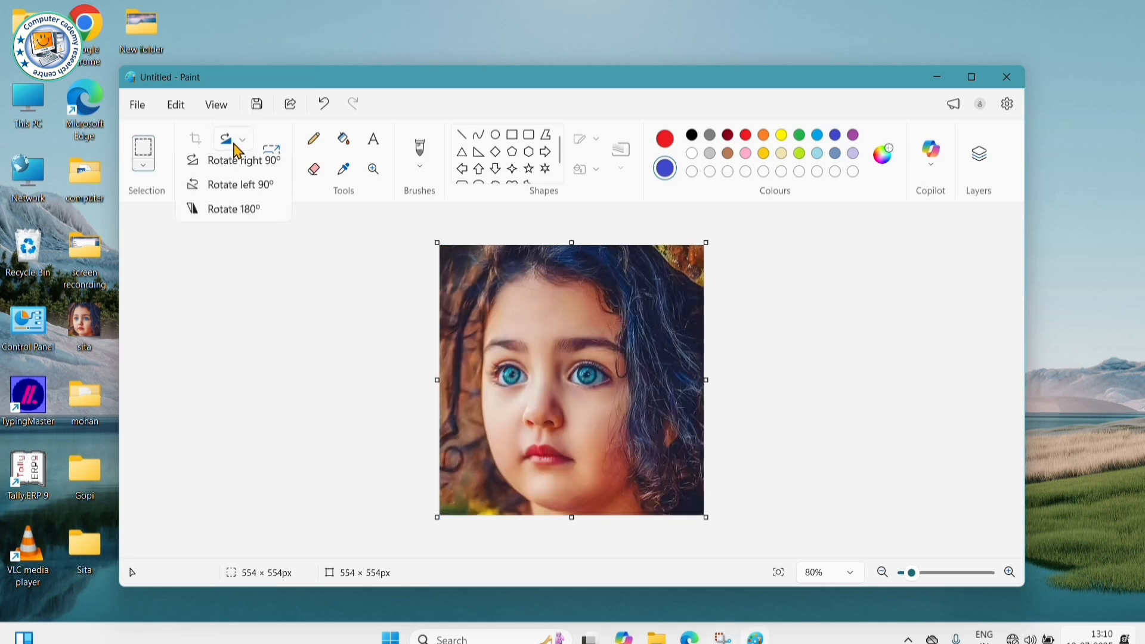
pyautogui.click(261, 219)
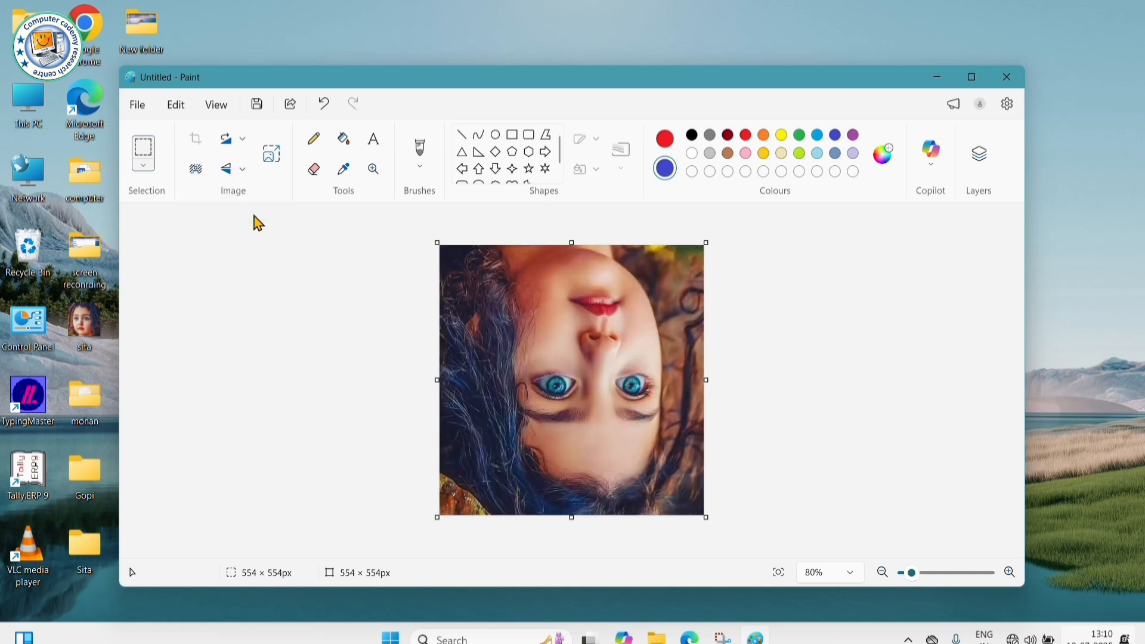
pyautogui.click(240, 149)
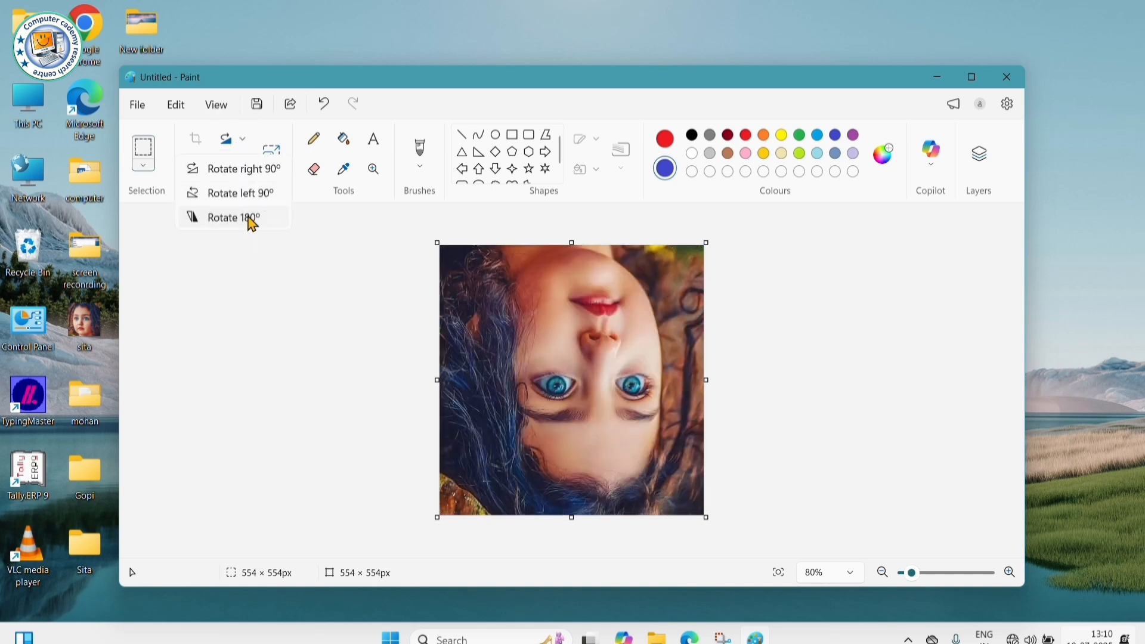
pyautogui.click(250, 218)
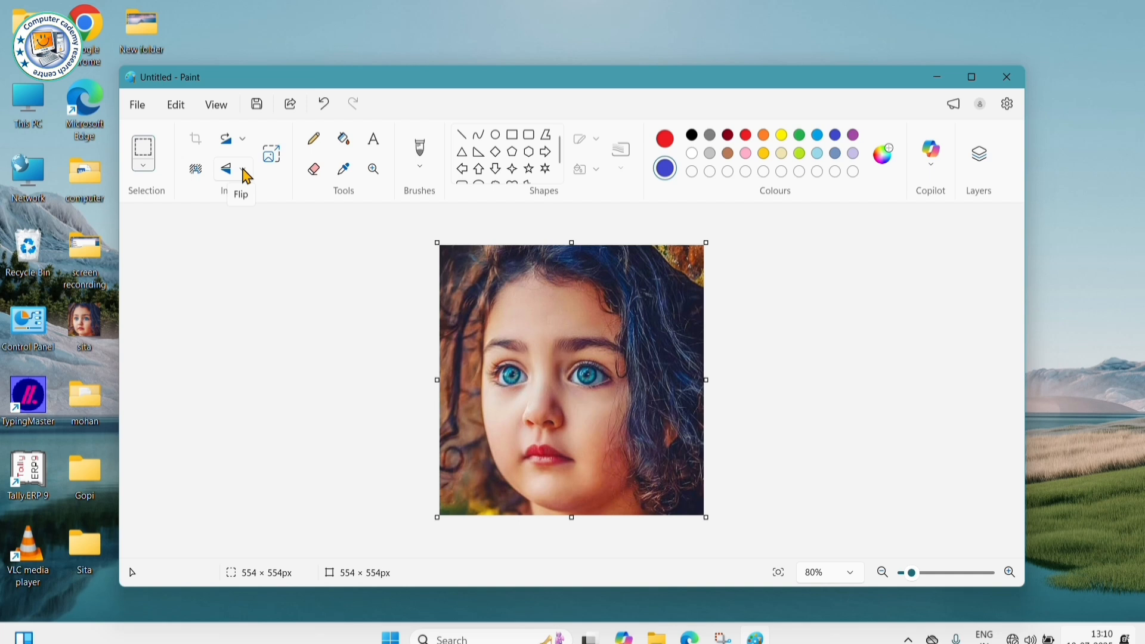
# - Flip the photo vertically back and forth, ending right side up
pyautogui.click(243, 169)
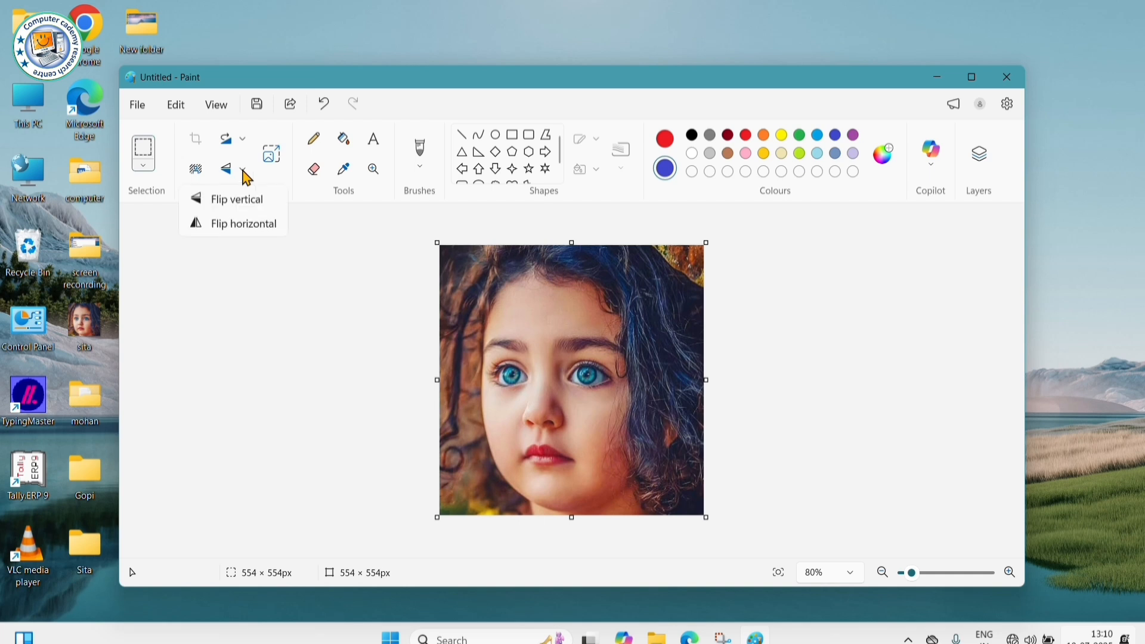
pyautogui.click(254, 210)
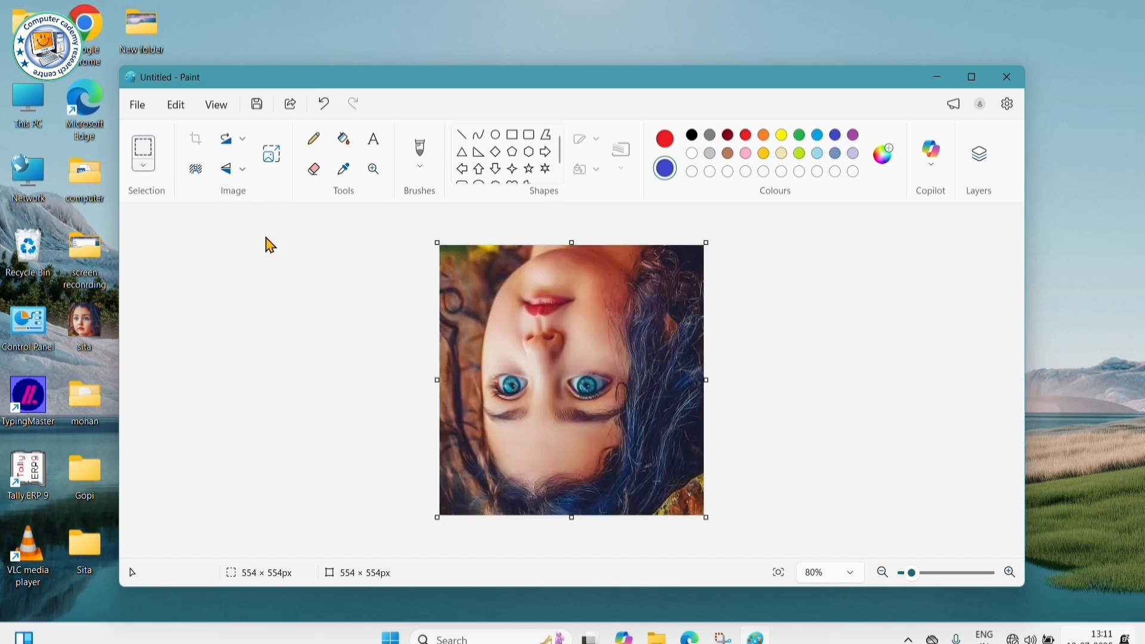
pyautogui.click(236, 172)
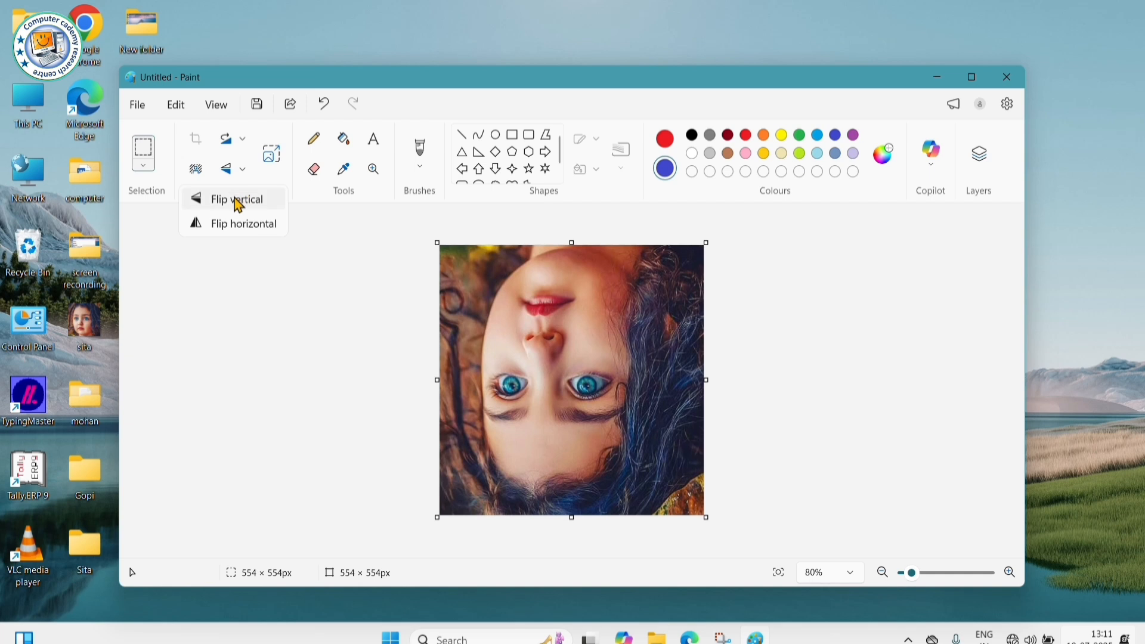
pyautogui.click(292, 314)
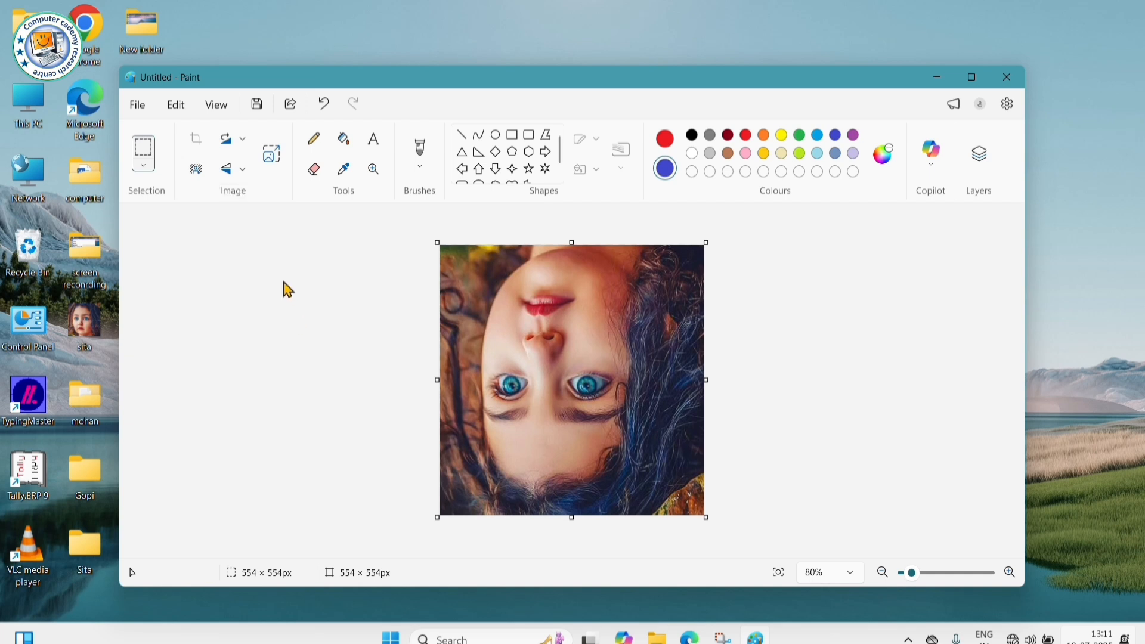
pyautogui.click(235, 172)
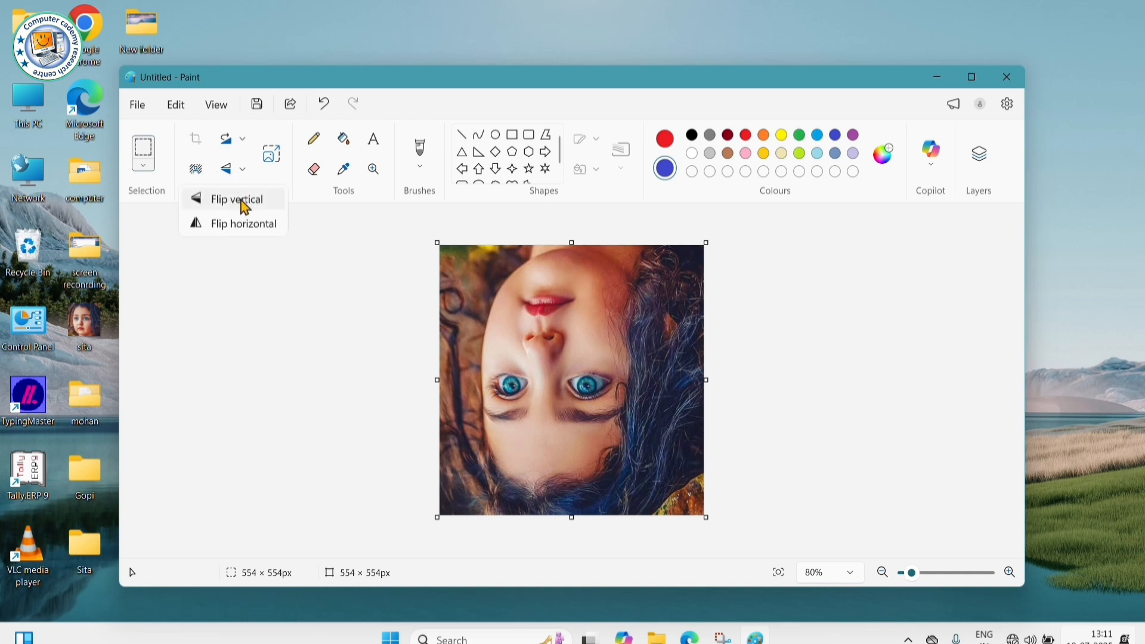
pyautogui.click(239, 200)
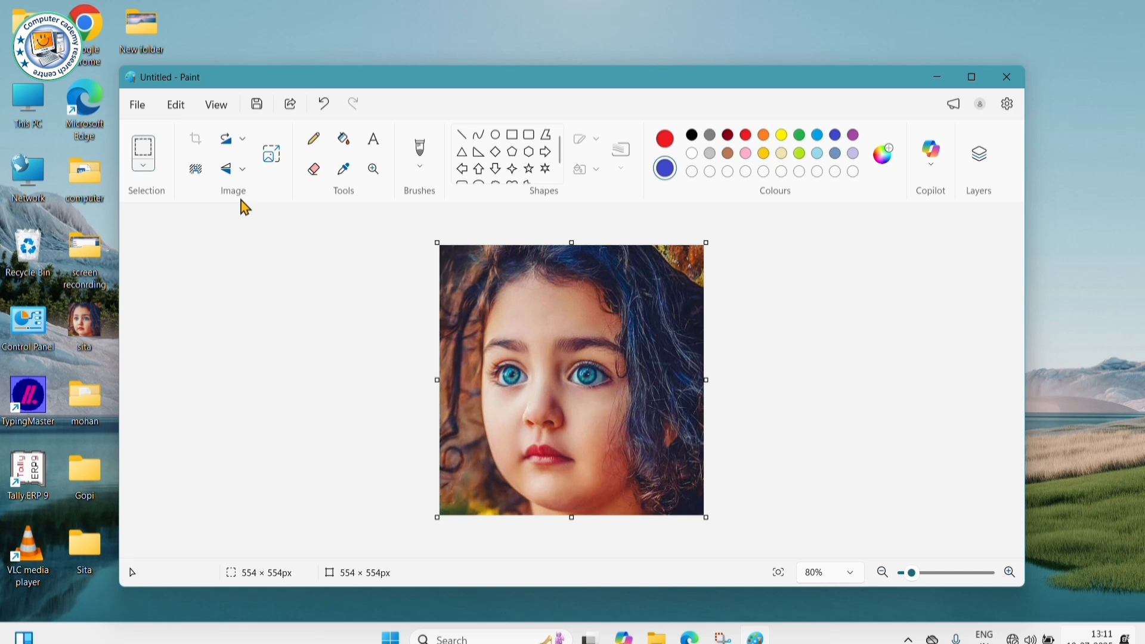
pyautogui.click(239, 170)
pyautogui.click(243, 202)
pyautogui.click(238, 172)
pyautogui.click(248, 201)
# - Mirror the photo left to right with Flip horizontal, trying it several times
pyautogui.click(238, 171)
pyautogui.click(245, 224)
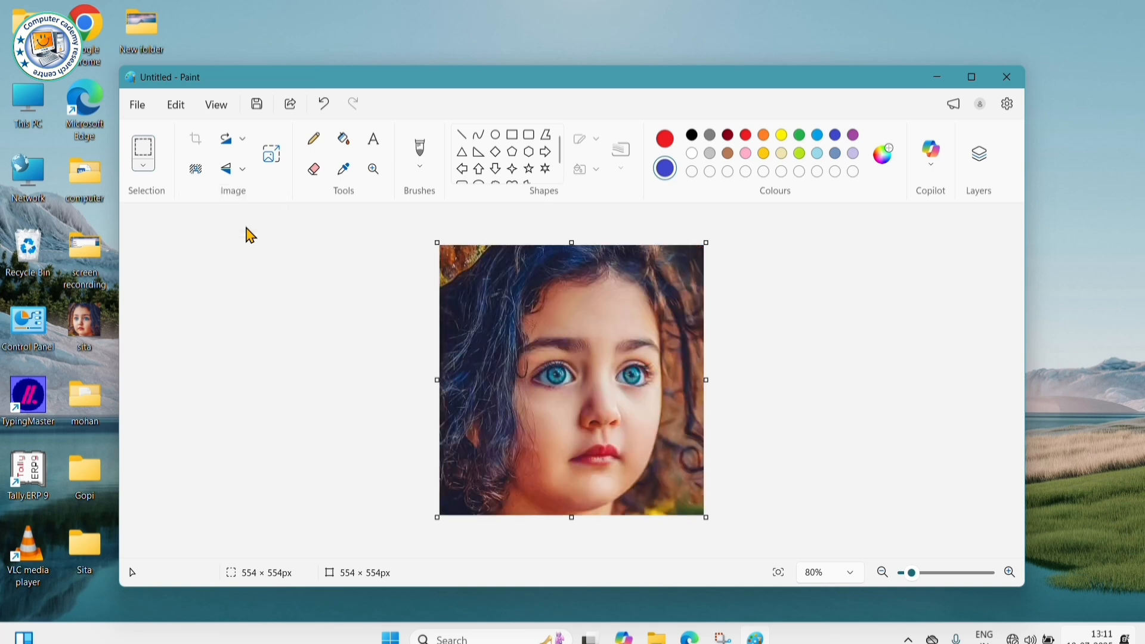
pyautogui.click(239, 172)
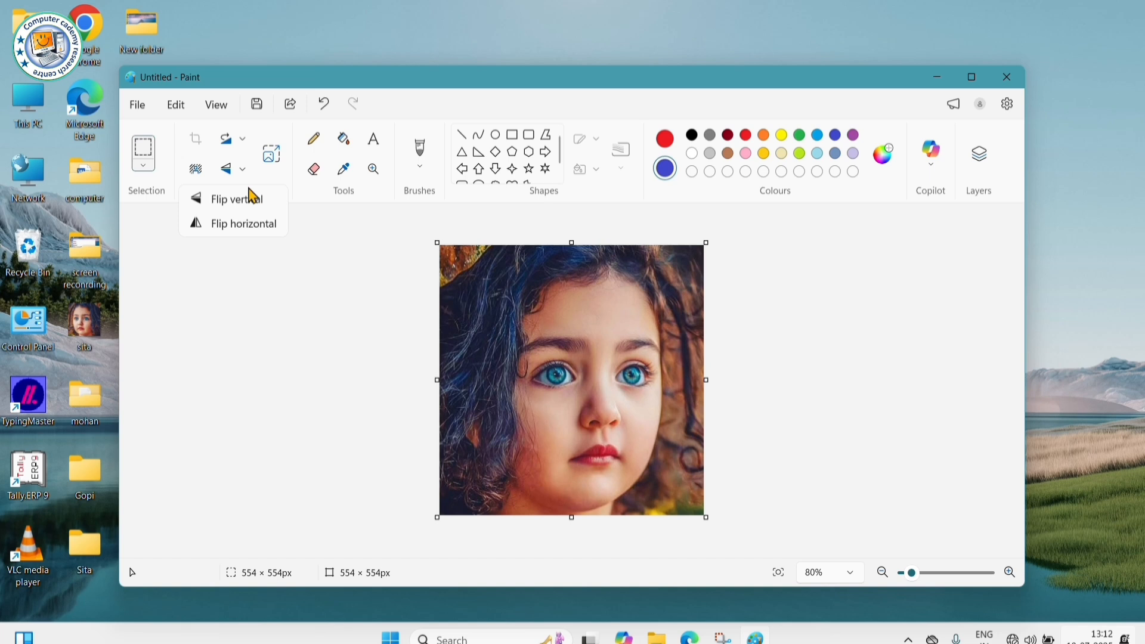
pyautogui.click(254, 224)
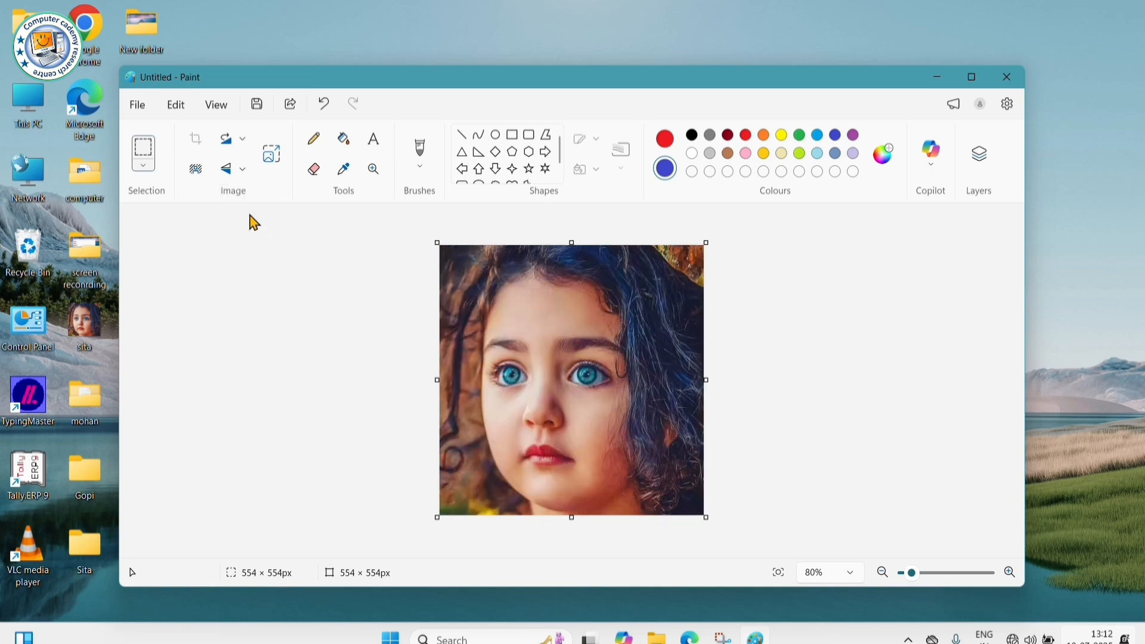
pyautogui.click(241, 171)
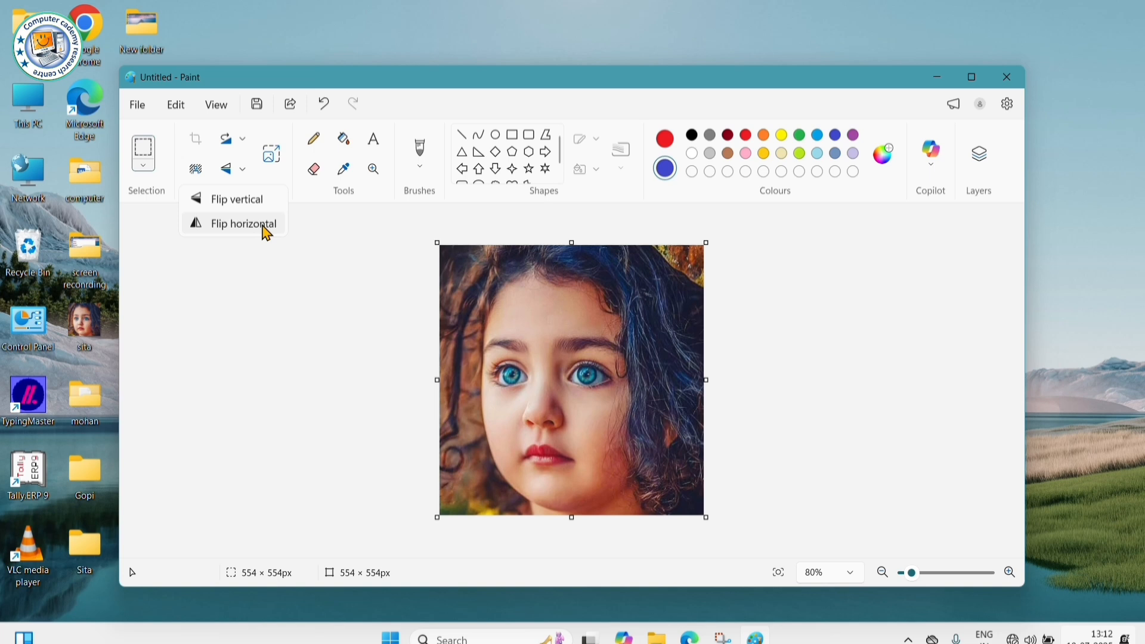
pyautogui.click(267, 231)
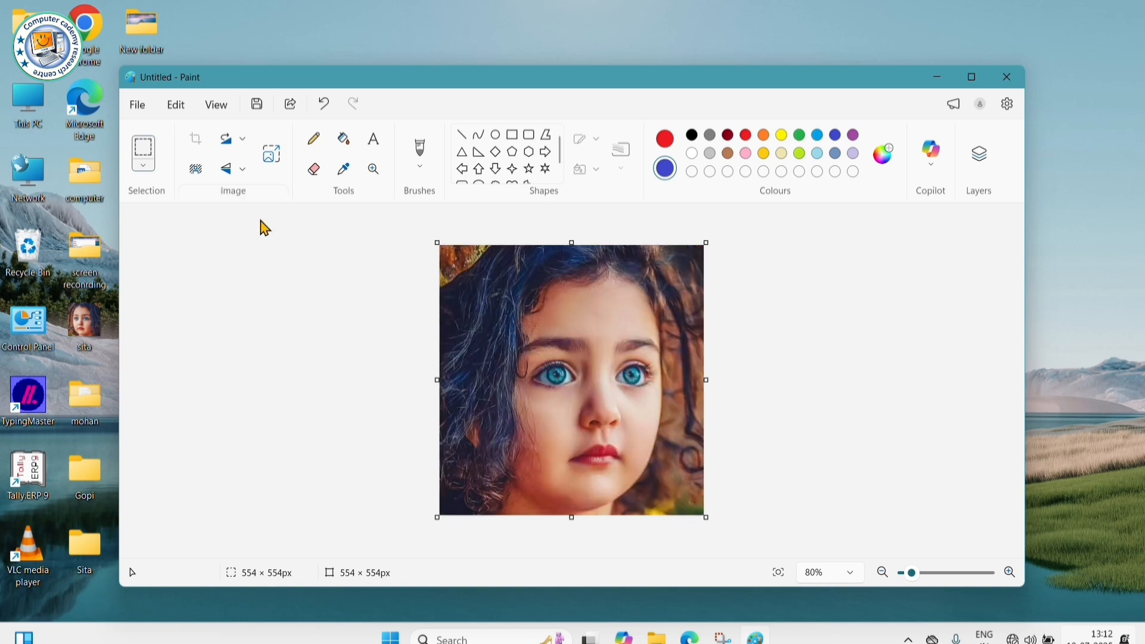
pyautogui.click(242, 171)
pyautogui.click(246, 231)
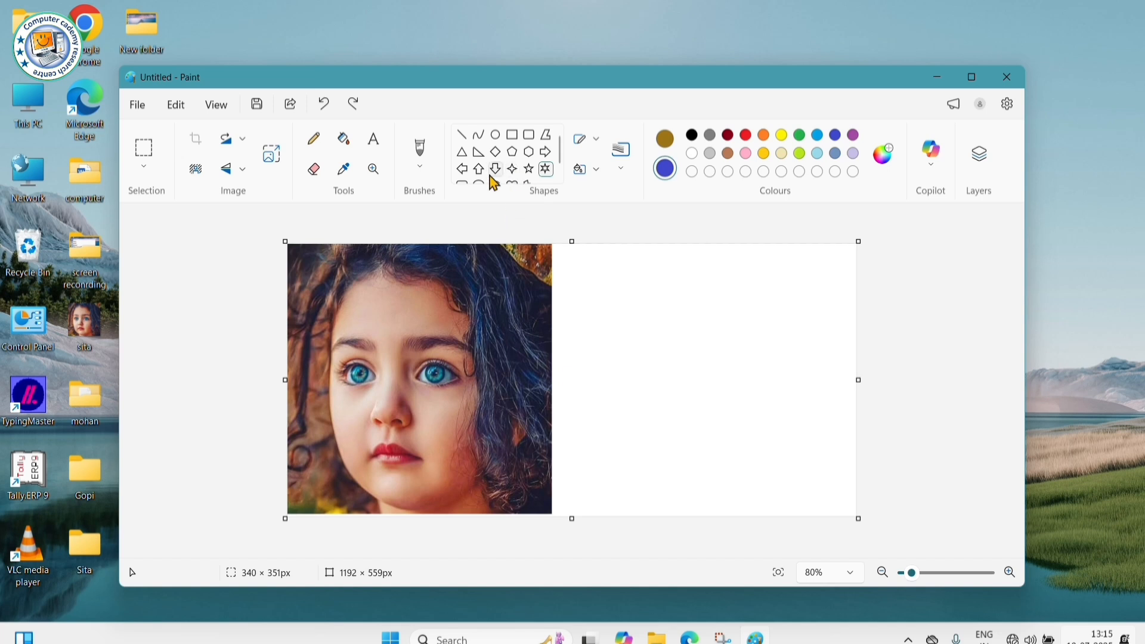
# - Draw a five-point star outline in the white area right of the photo
pyautogui.click(529, 168)
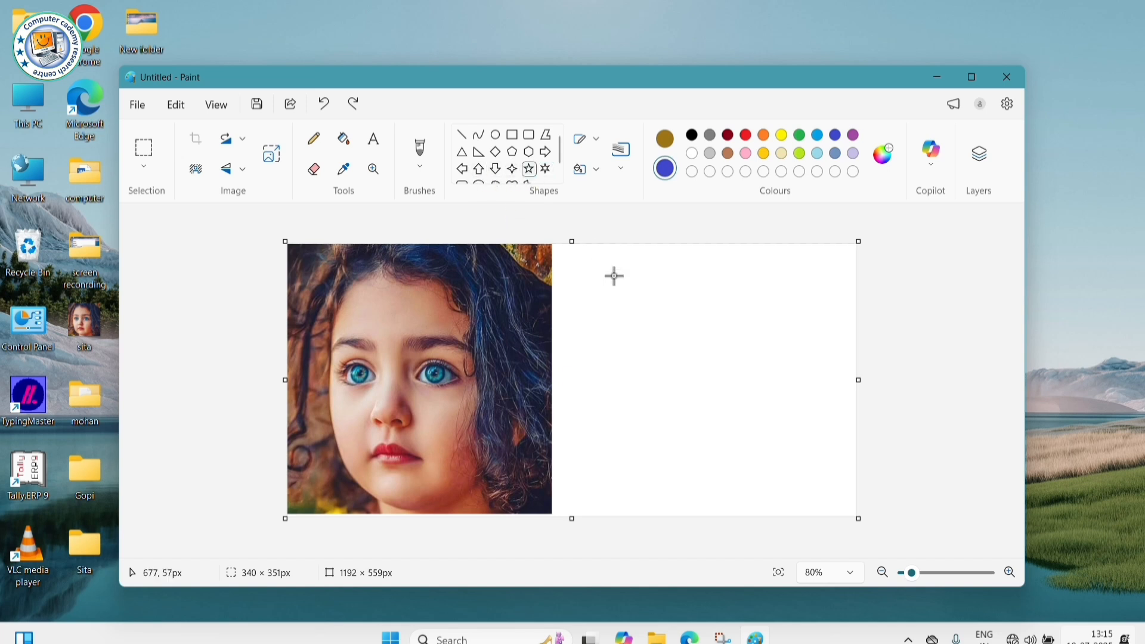
pyautogui.moveTo(621, 292); pyautogui.dragTo(800, 494)
pyautogui.click(816, 391)
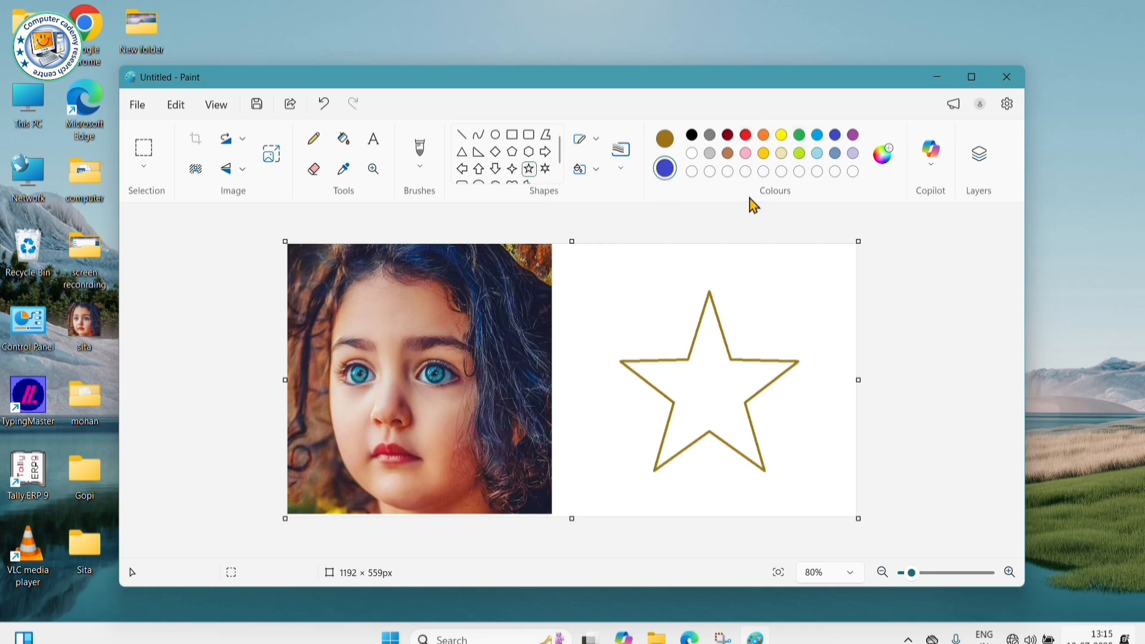
pyautogui.click(348, 175)
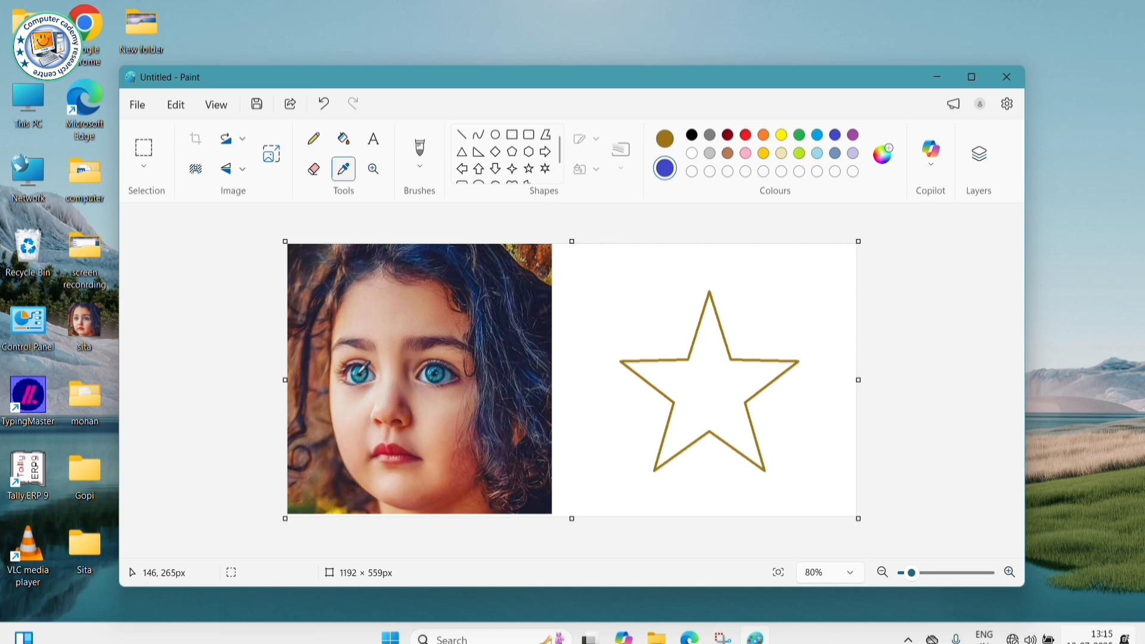
# - Sample the teal from the girl's eye and fill the star's interior with it
pyautogui.click(664, 139)
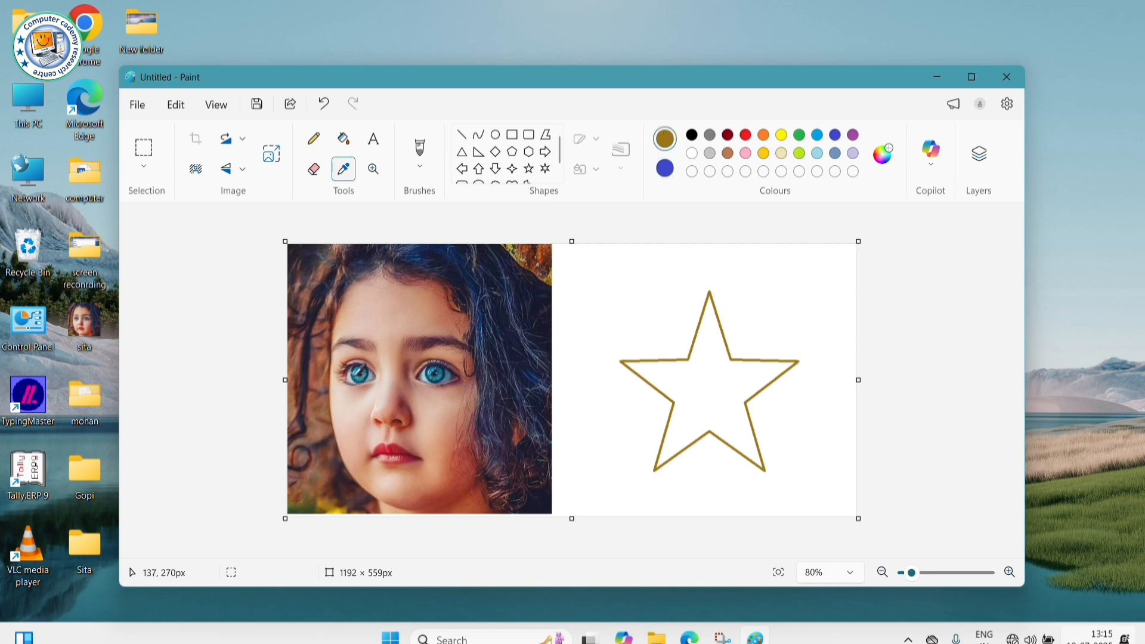
pyautogui.click(353, 373)
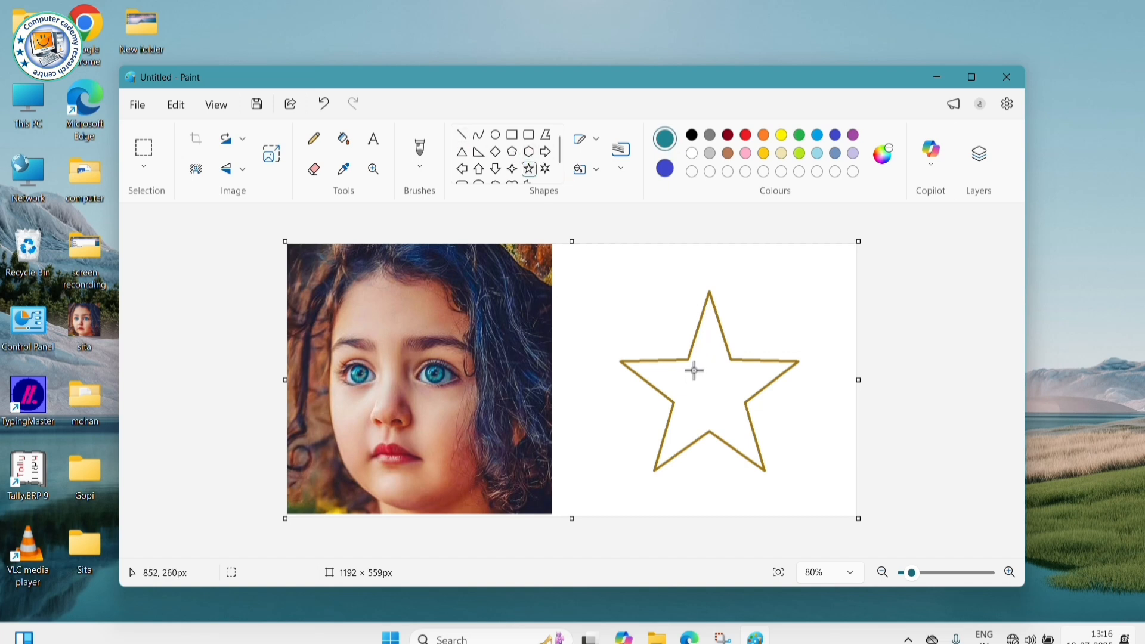
pyautogui.click(345, 141)
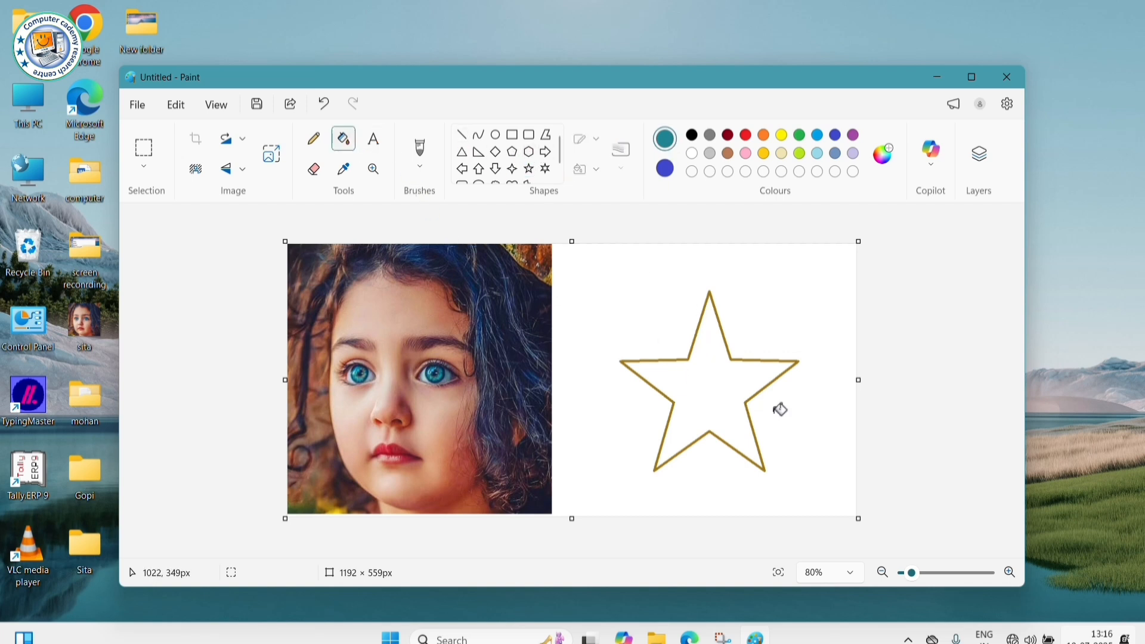
pyautogui.click(724, 376)
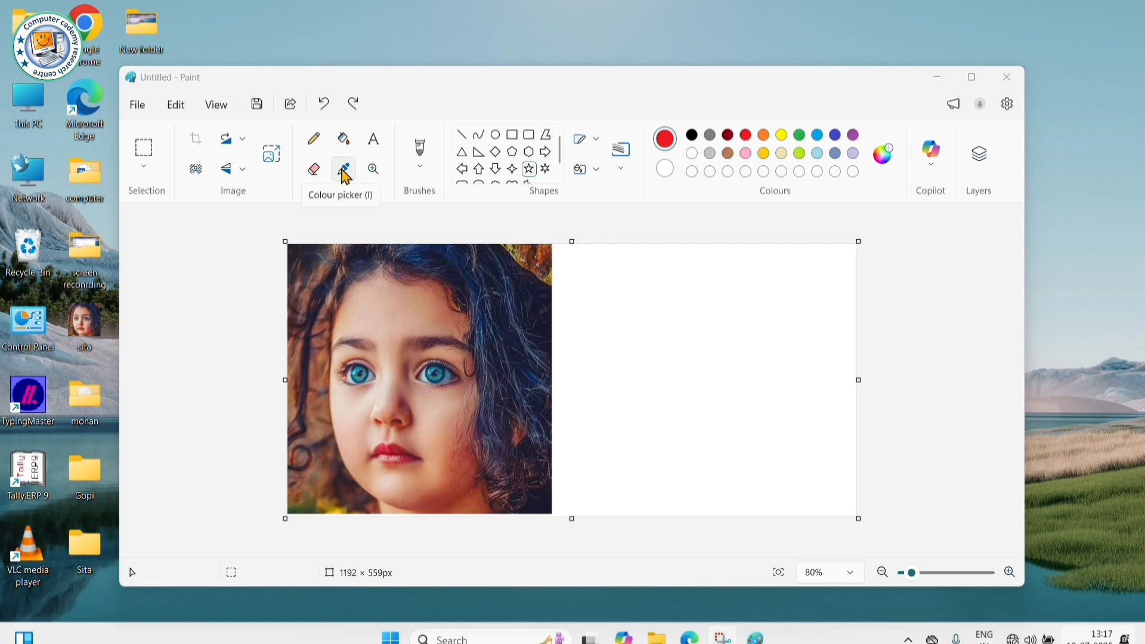
# - Draw a red five-point star outline in the white area beside the photo
pyautogui.click(528, 170)
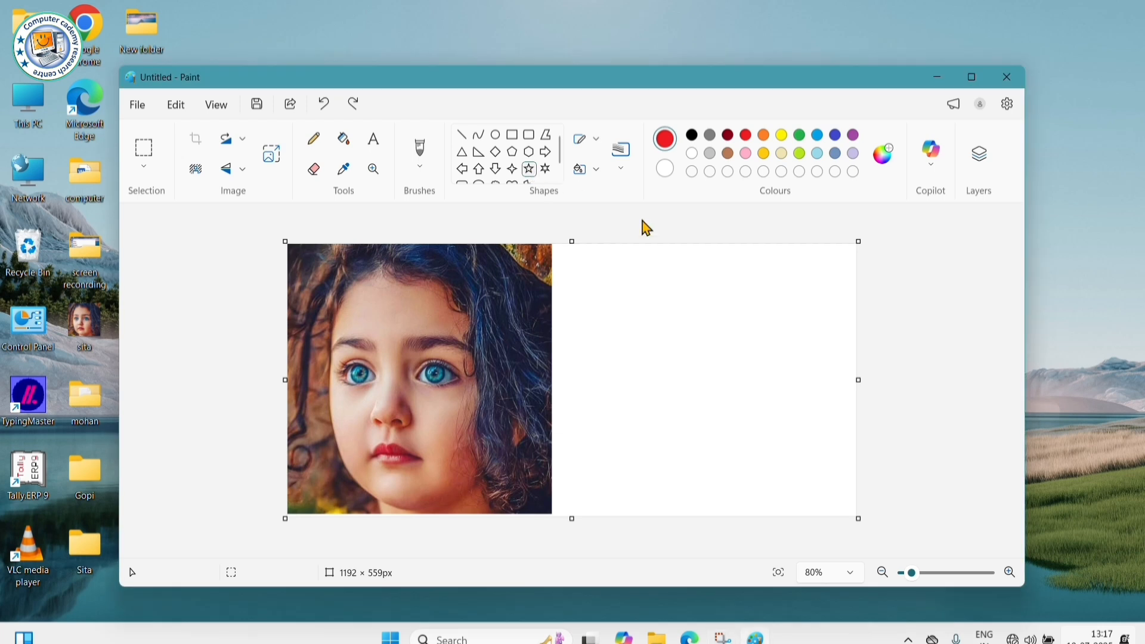
pyautogui.moveTo(625, 280); pyautogui.dragTo(794, 461)
pyautogui.click(835, 400)
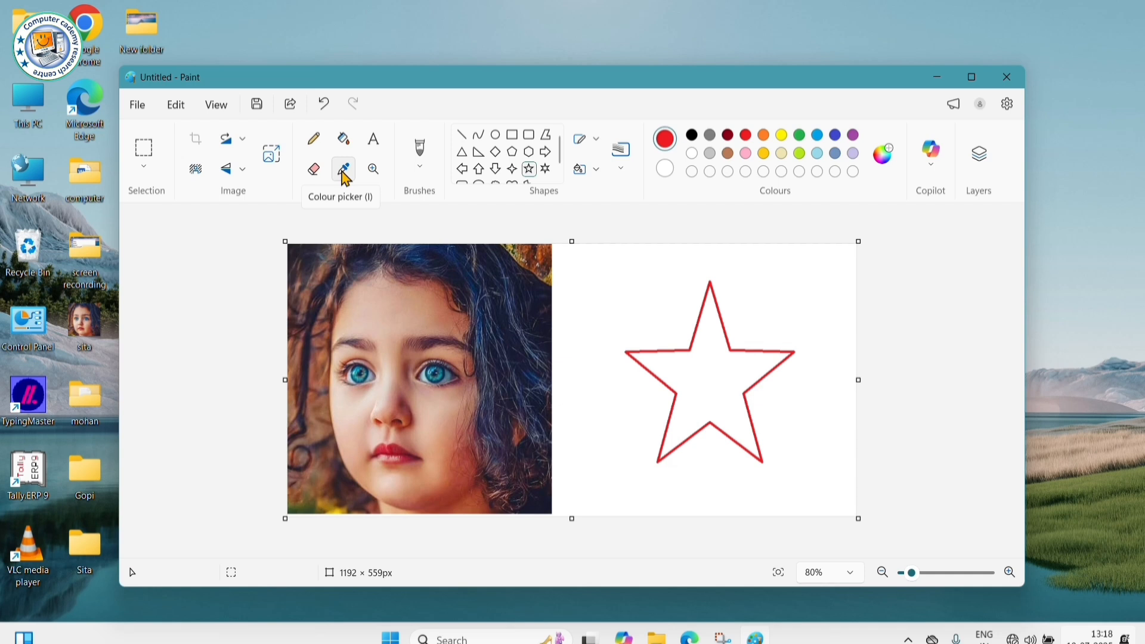
# - Sample the teal from the girl's eye and fill the red star with it
pyautogui.click(344, 172)
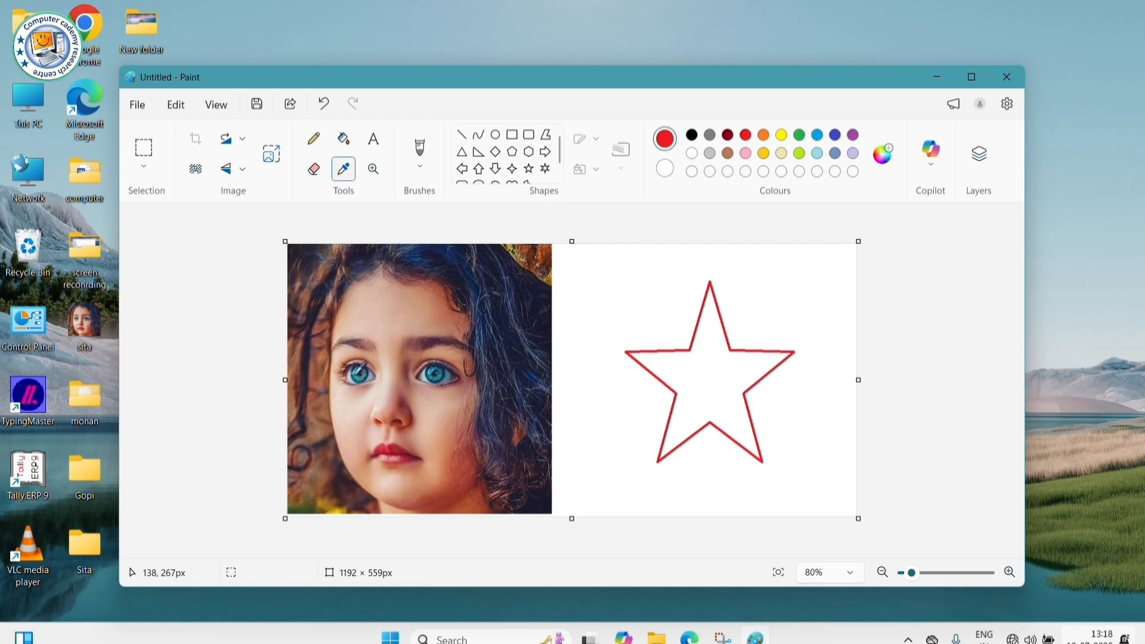
pyautogui.click(356, 378)
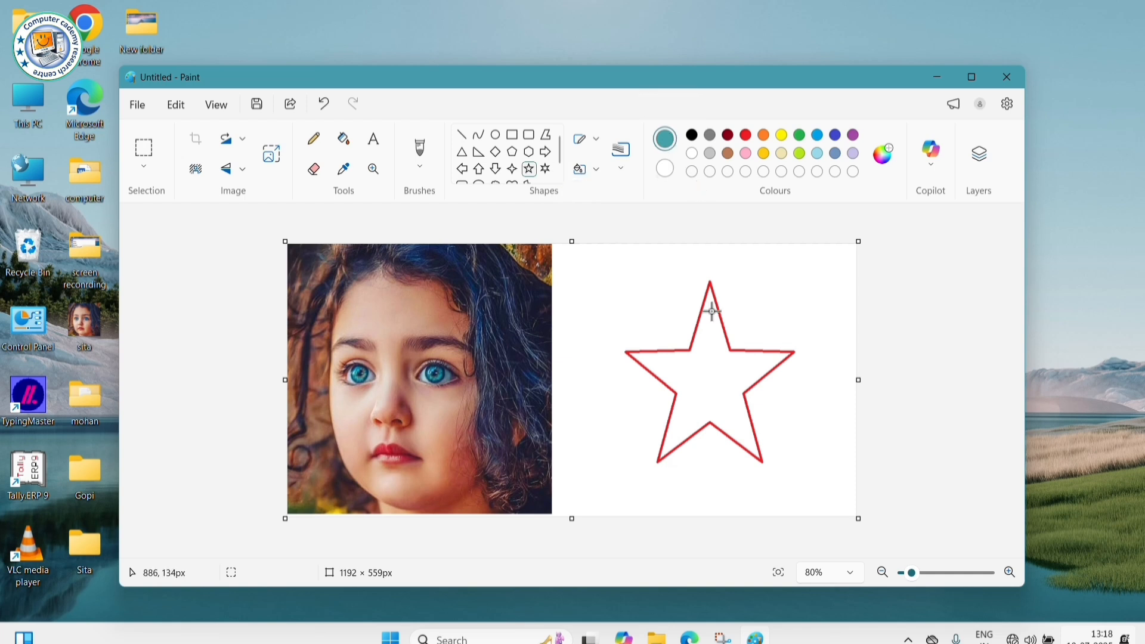
pyautogui.click(347, 147)
pyautogui.click(719, 372)
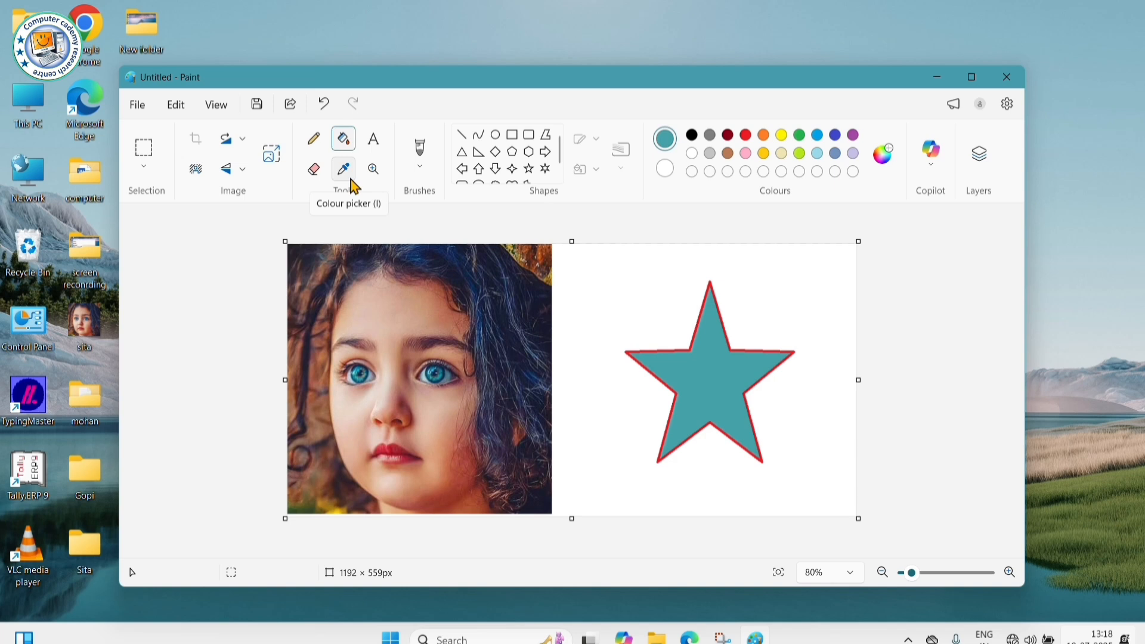
# - Draw a teal rectangle outline above and left of the star
pyautogui.click(512, 135)
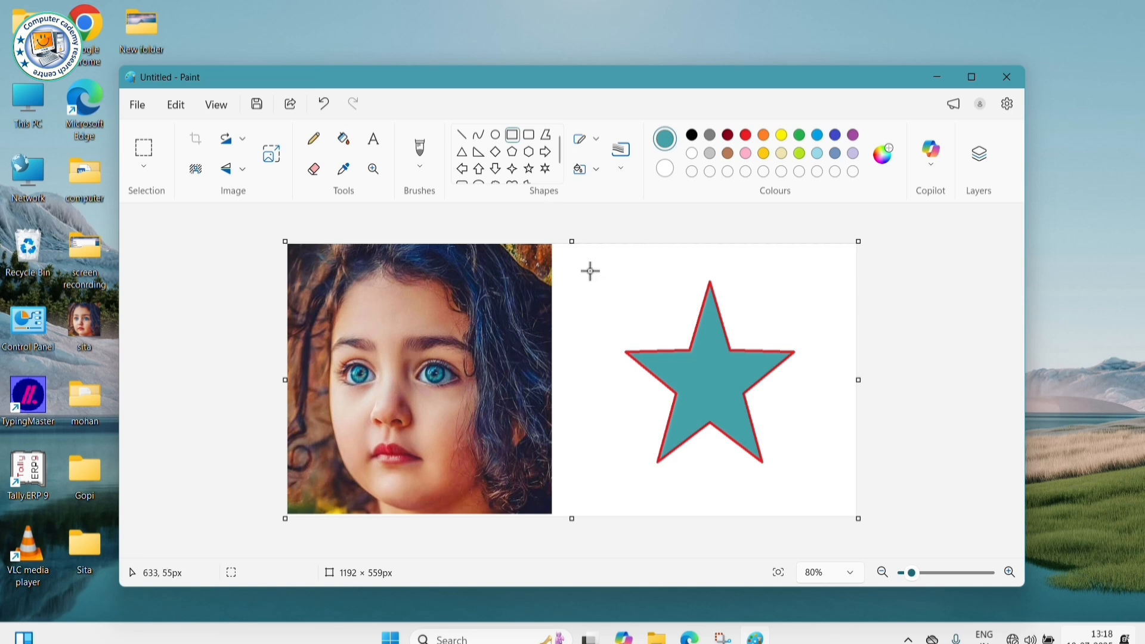
pyautogui.moveTo(583, 266); pyautogui.dragTo(671, 337)
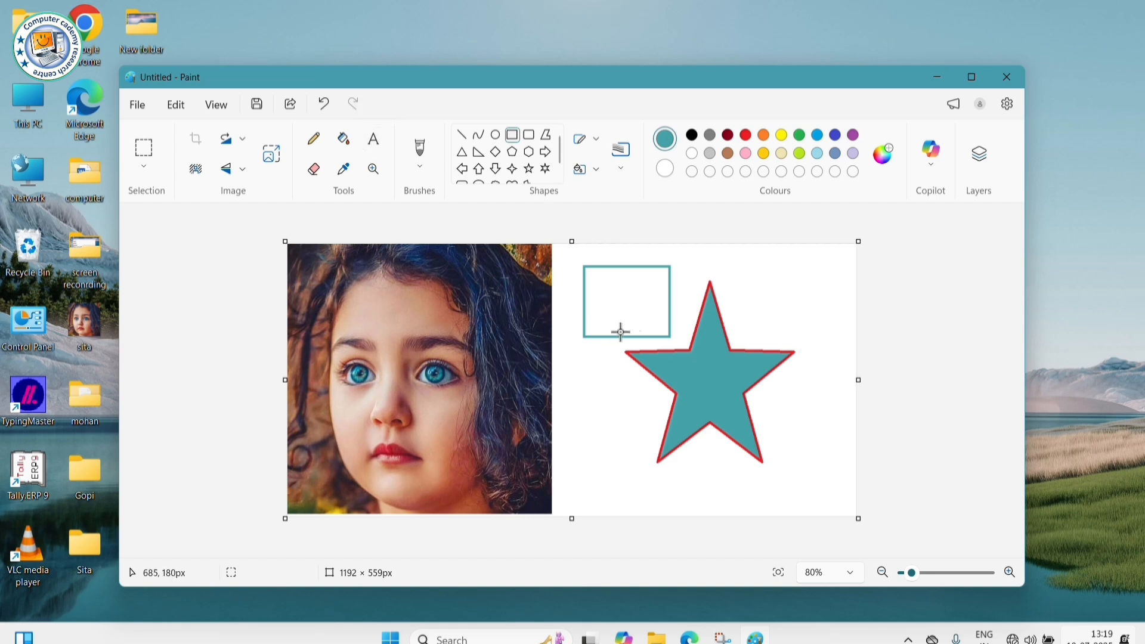
pyautogui.press('l')
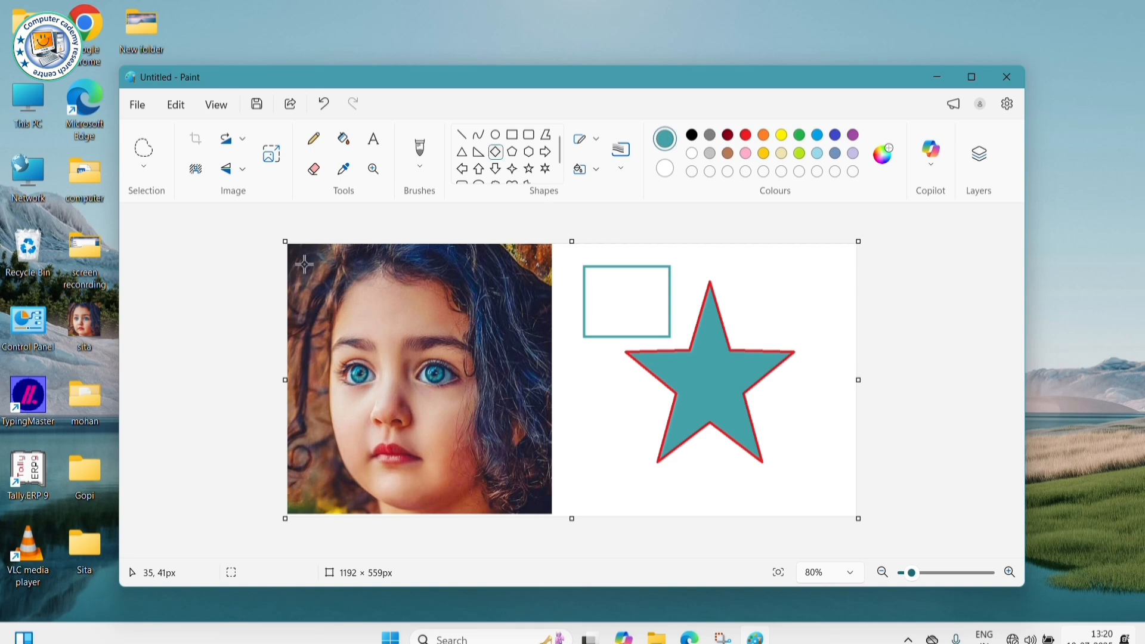
pyautogui.click(374, 139)
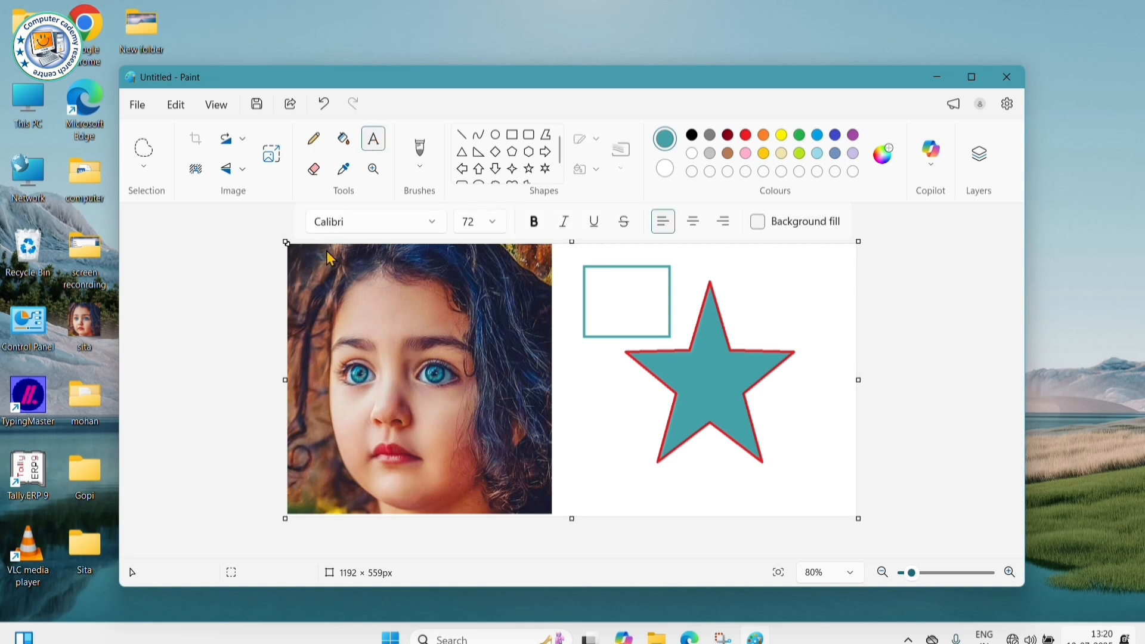
pyautogui.moveTo(301, 266); pyautogui.dragTo(486, 302)
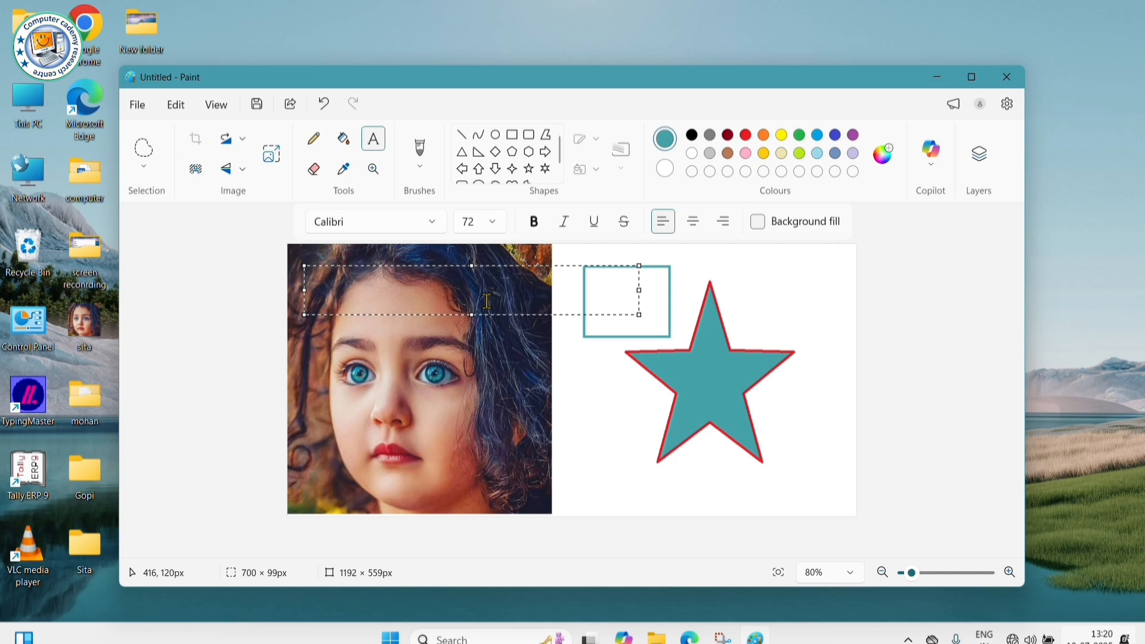
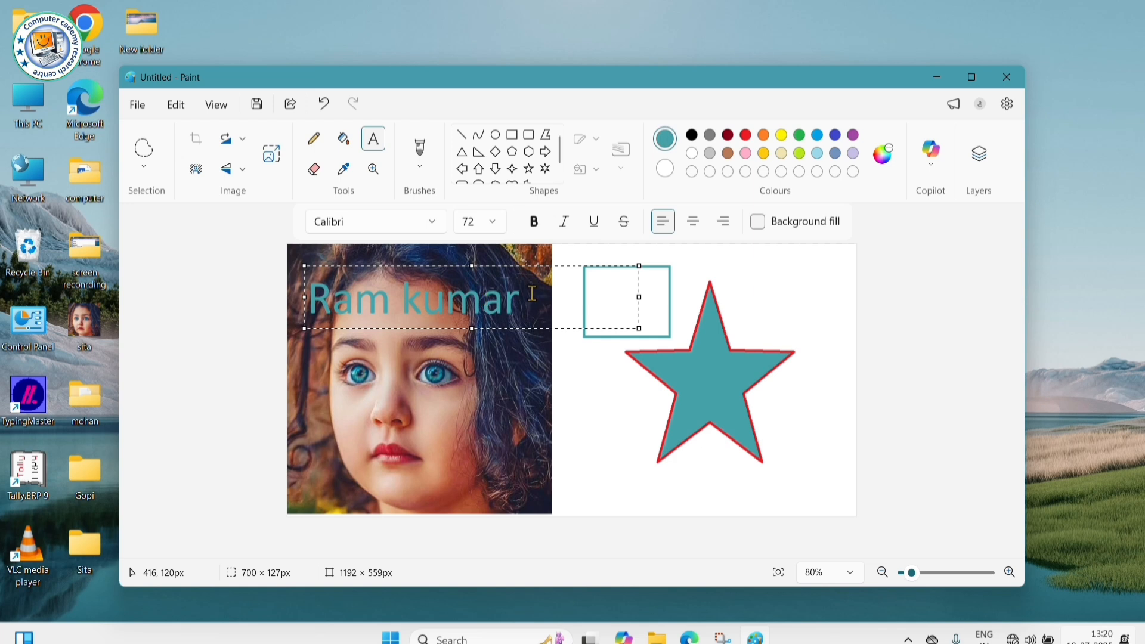
pyautogui.moveTo(532, 295); pyautogui.dragTo(317, 305)
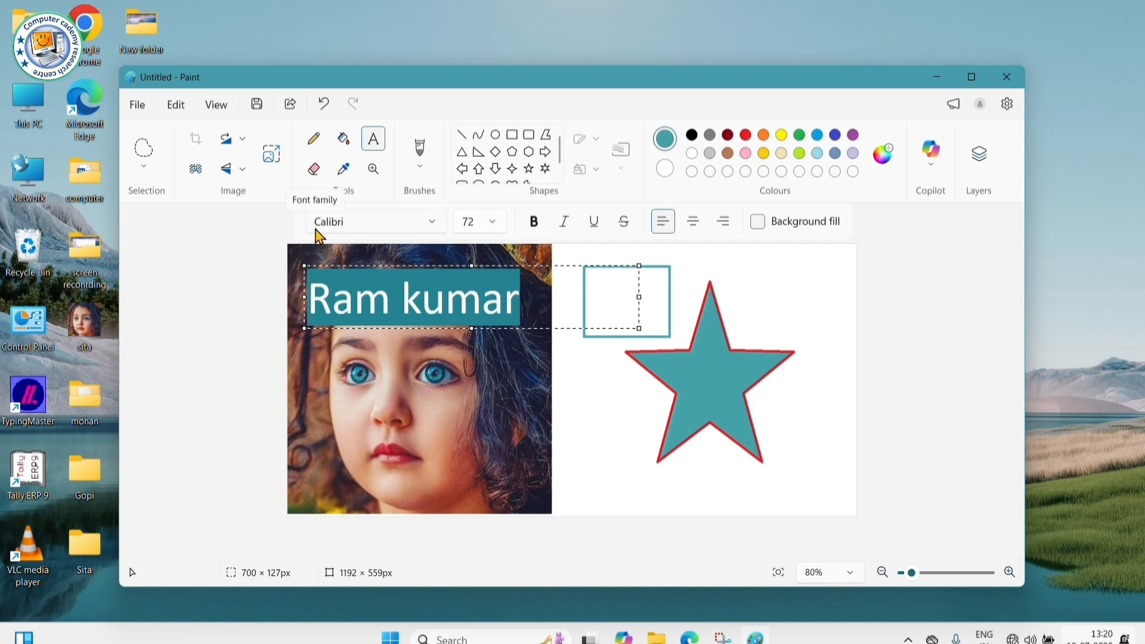
pyautogui.click(432, 224)
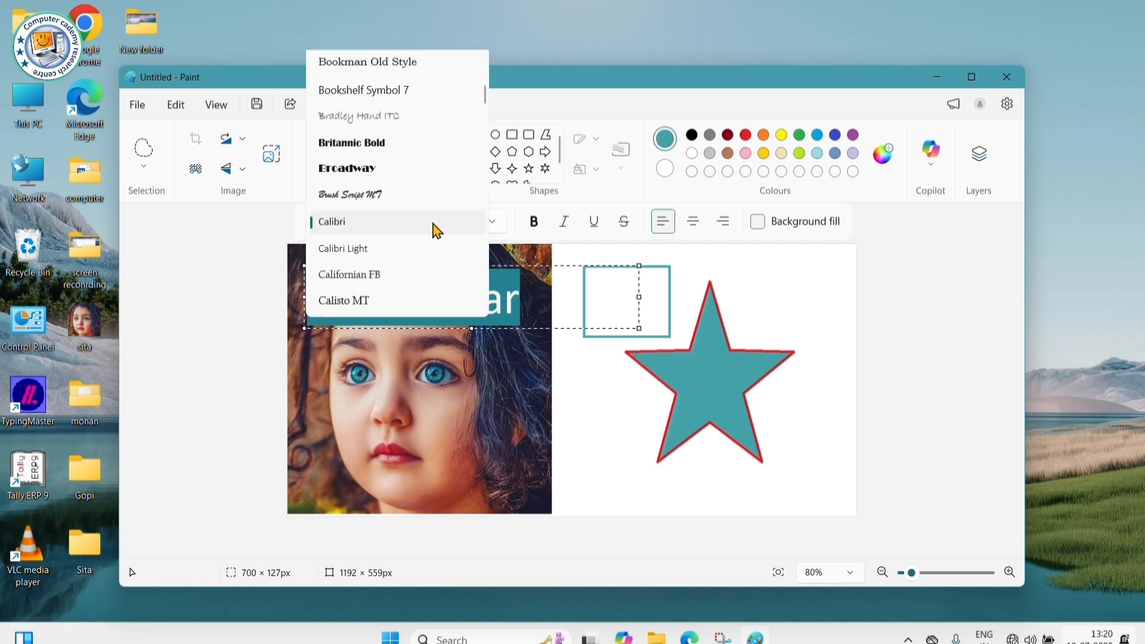
pyautogui.click(362, 195)
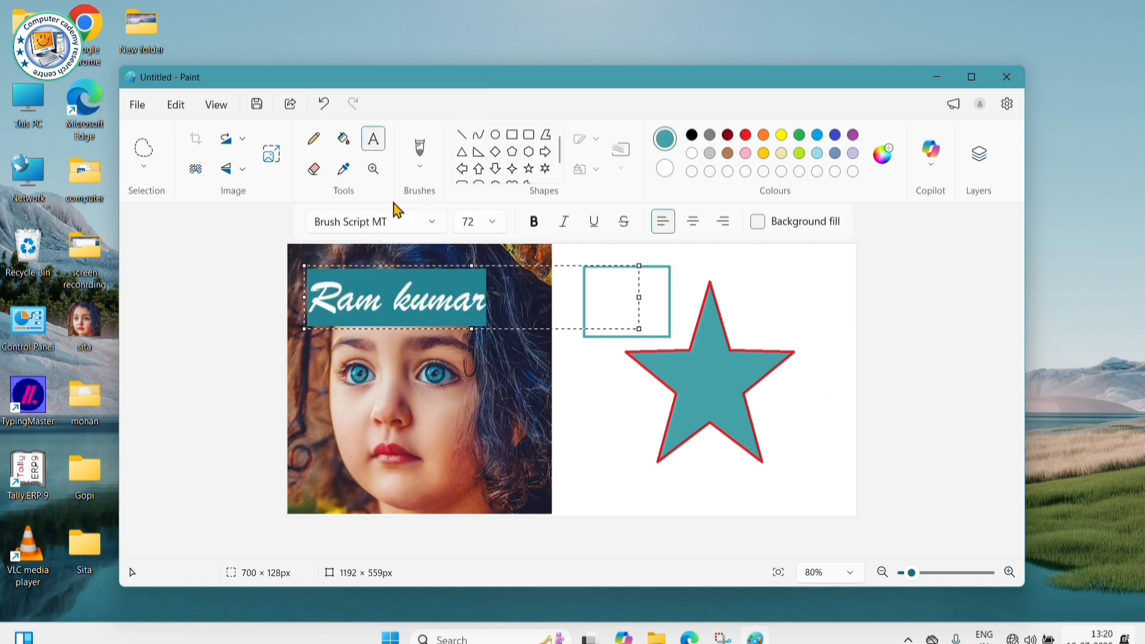
pyautogui.click(440, 224)
pyautogui.scroll(-1, 396, 197)
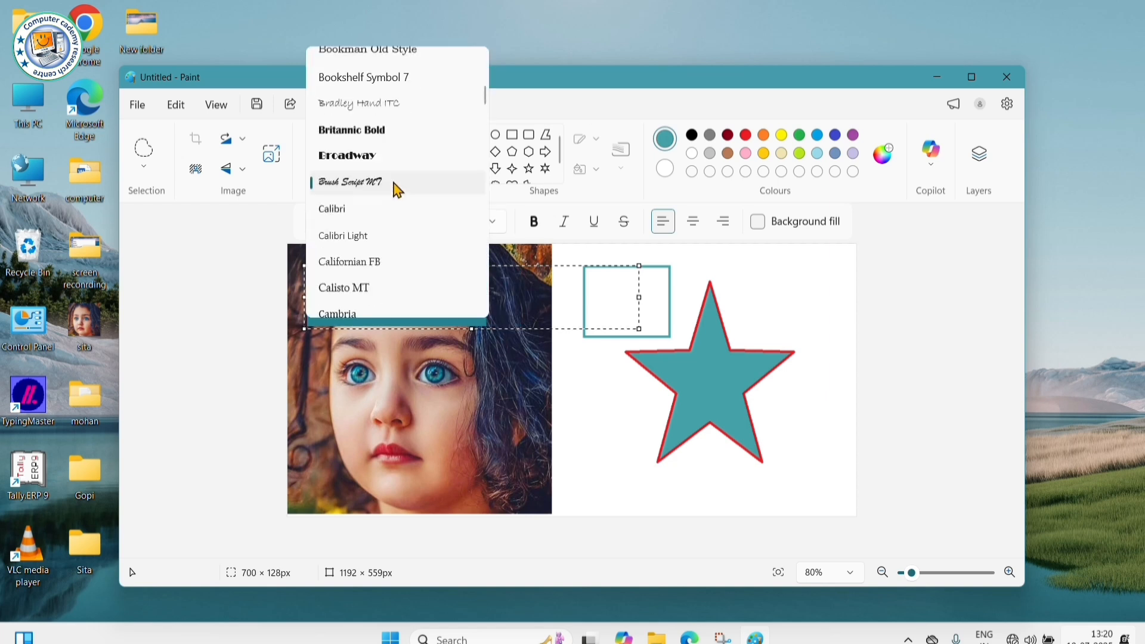
pyautogui.scroll(-4, 397, 191)
pyautogui.scroll(-7, 404, 266)
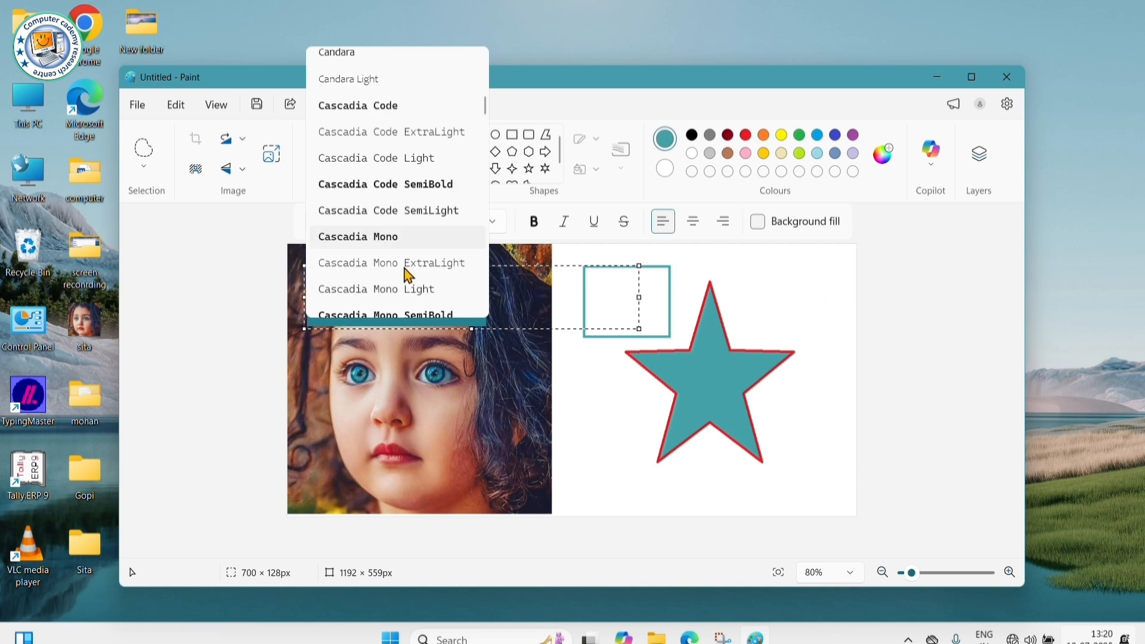
pyautogui.scroll(6, 408, 274)
pyautogui.scroll(15, 406, 271)
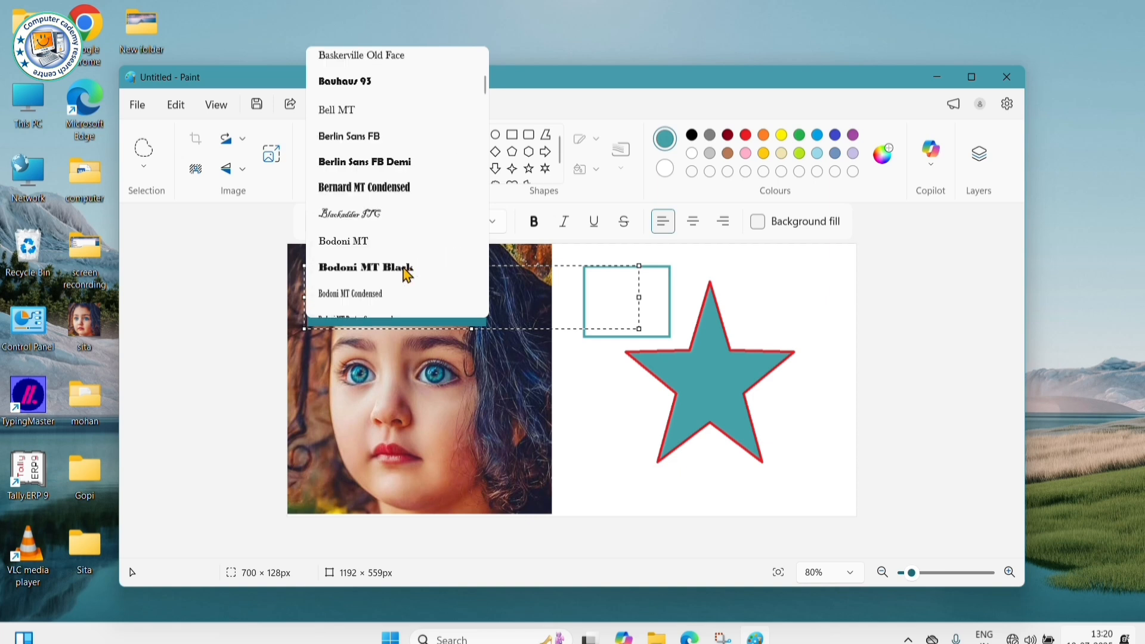
pyautogui.click(402, 269)
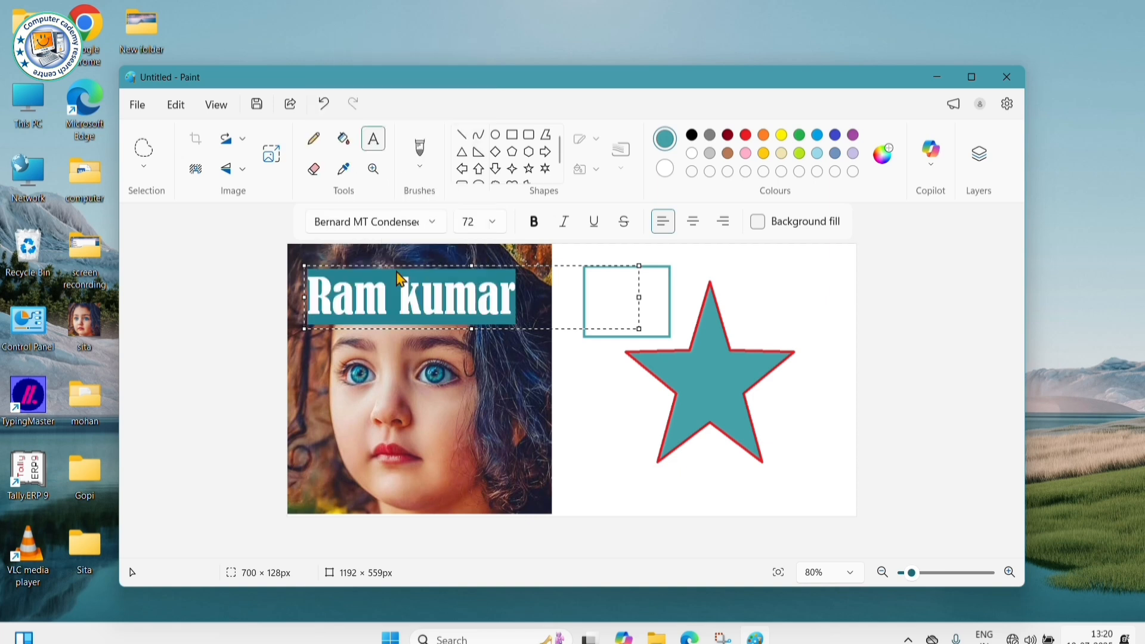
pyautogui.click(540, 309)
pyautogui.moveTo(519, 299); pyautogui.dragTo(314, 296)
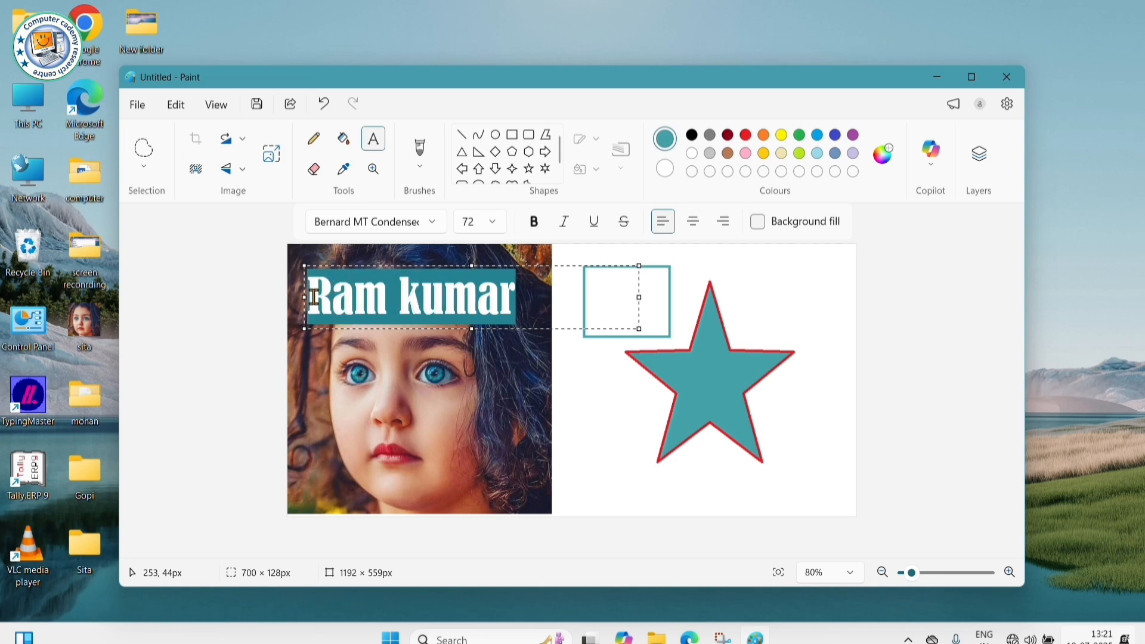
pyautogui.click(436, 225)
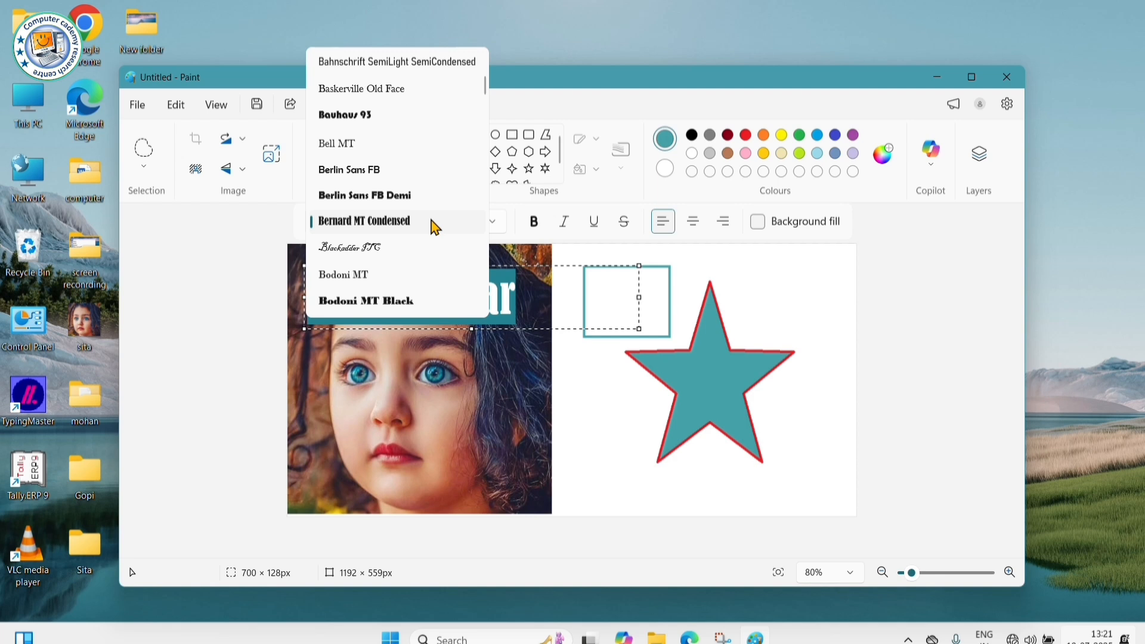
pyautogui.write('c')
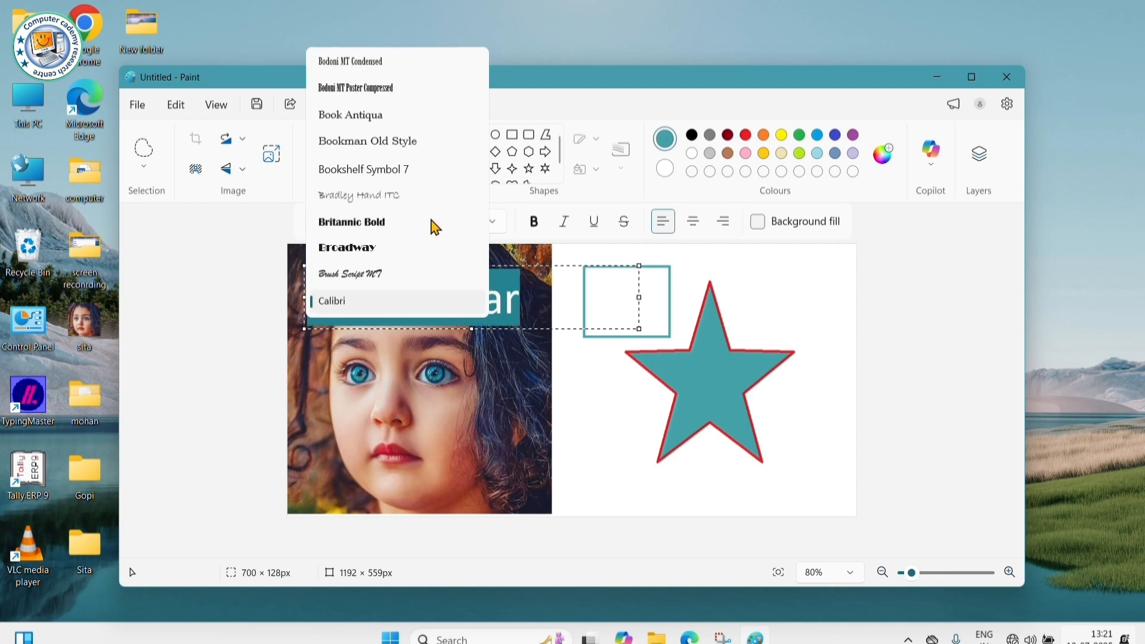
pyautogui.click(345, 304)
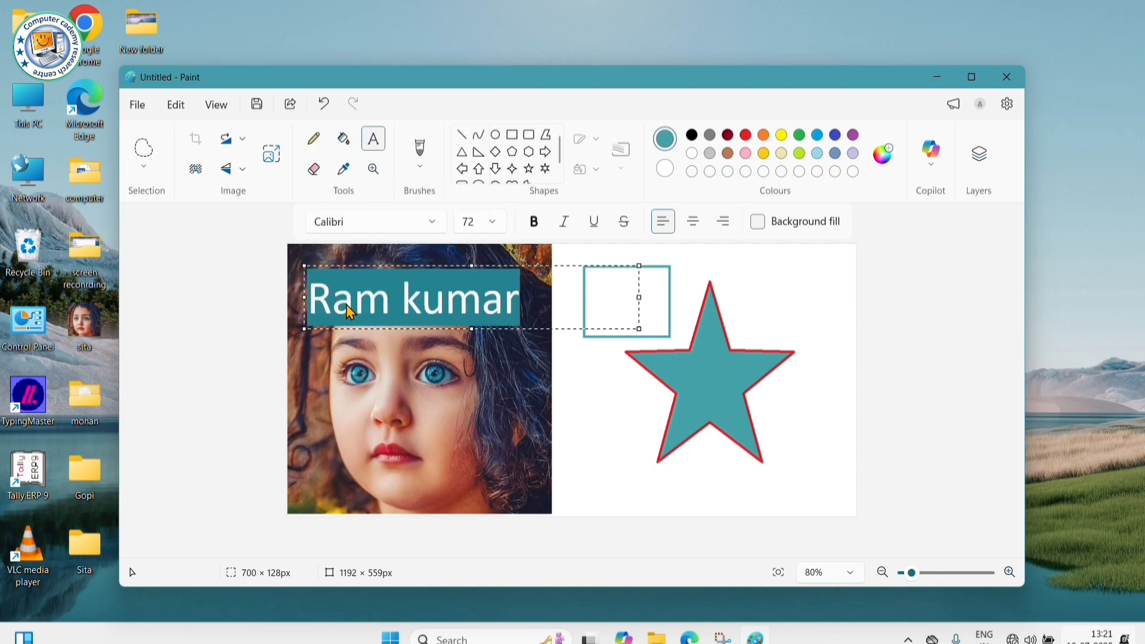
pyautogui.click(533, 308)
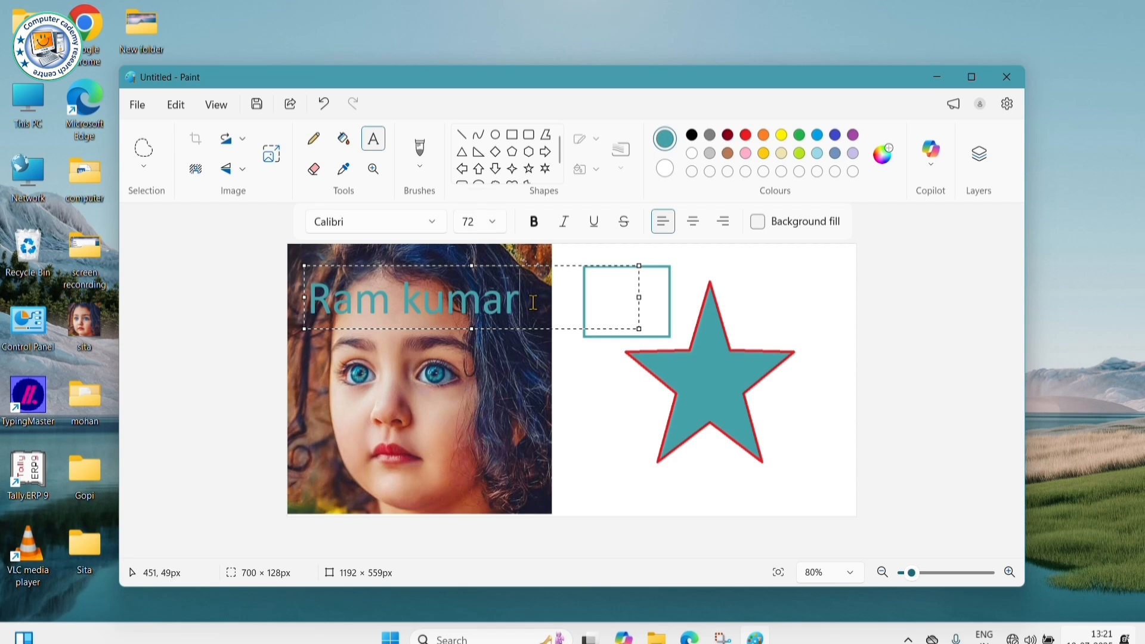
pyautogui.moveTo(533, 301); pyautogui.dragTo(307, 316)
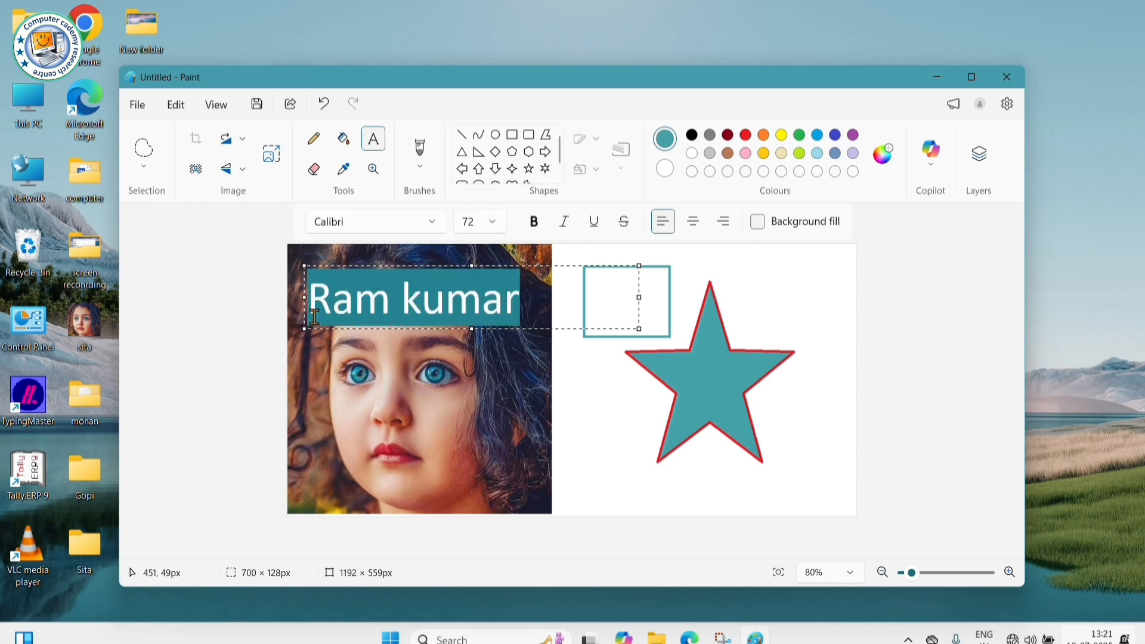
pyautogui.click(493, 223)
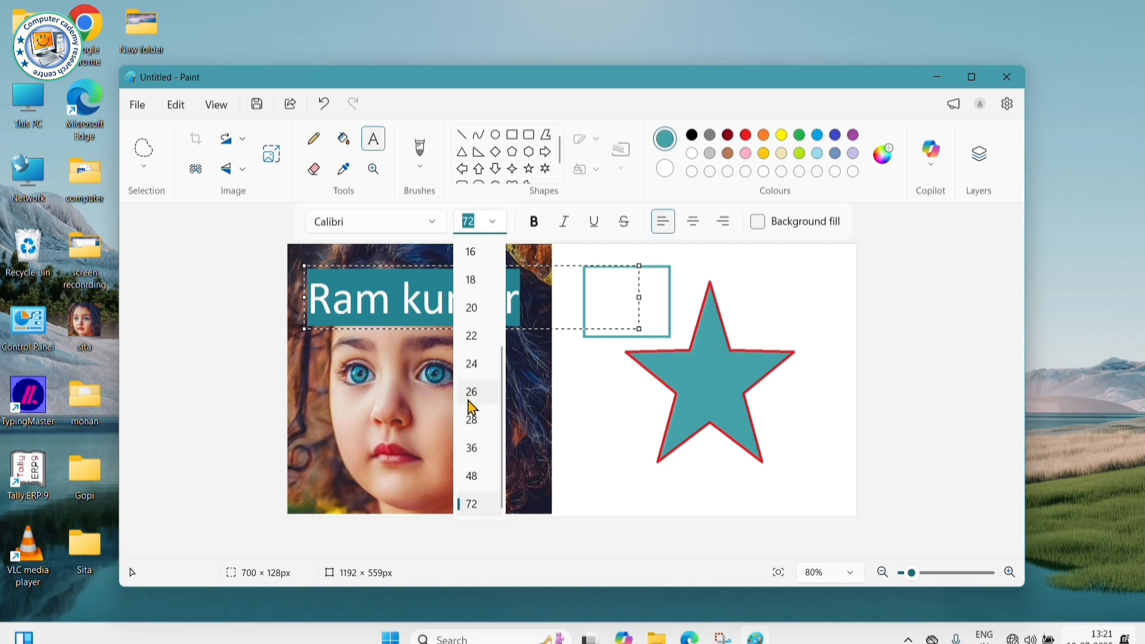
pyautogui.click(477, 447)
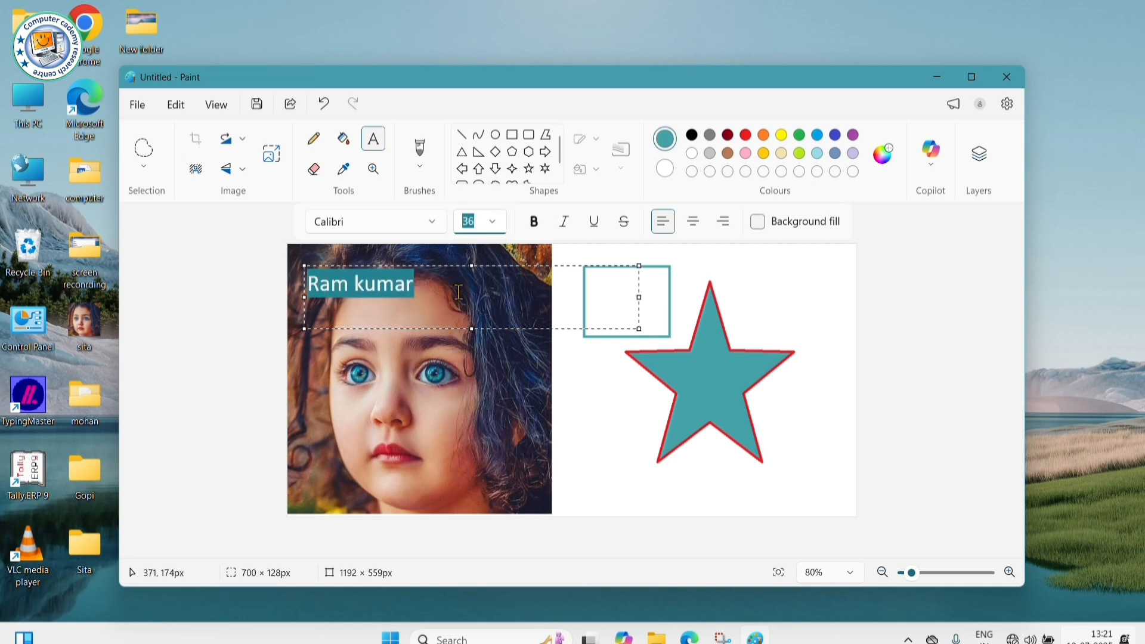
pyautogui.click(495, 226)
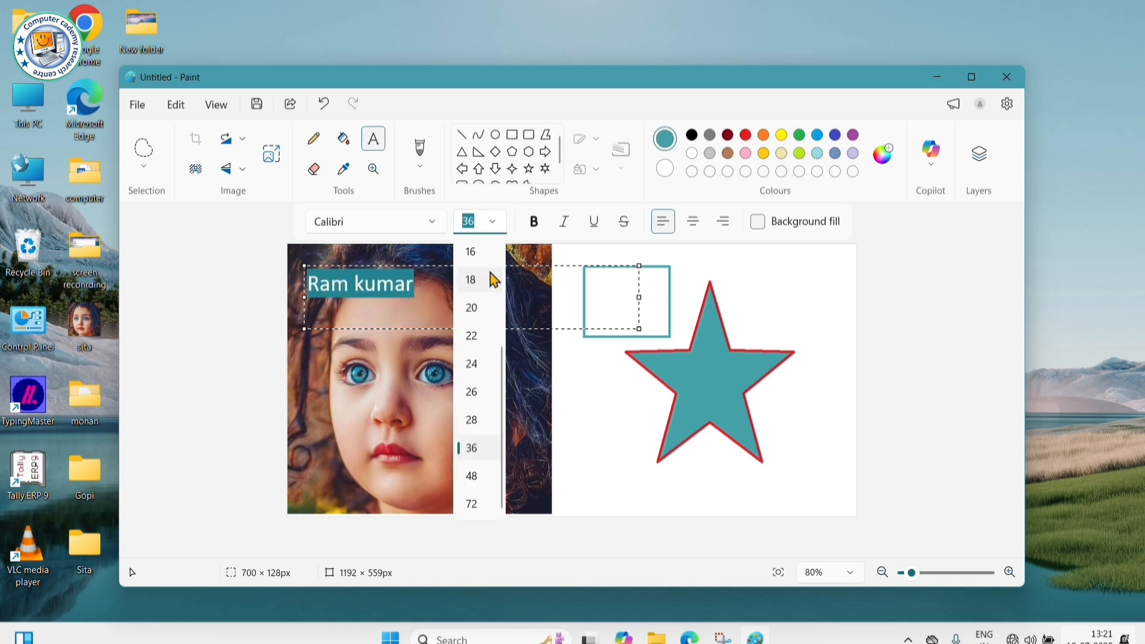
pyautogui.scroll(3, 489, 288)
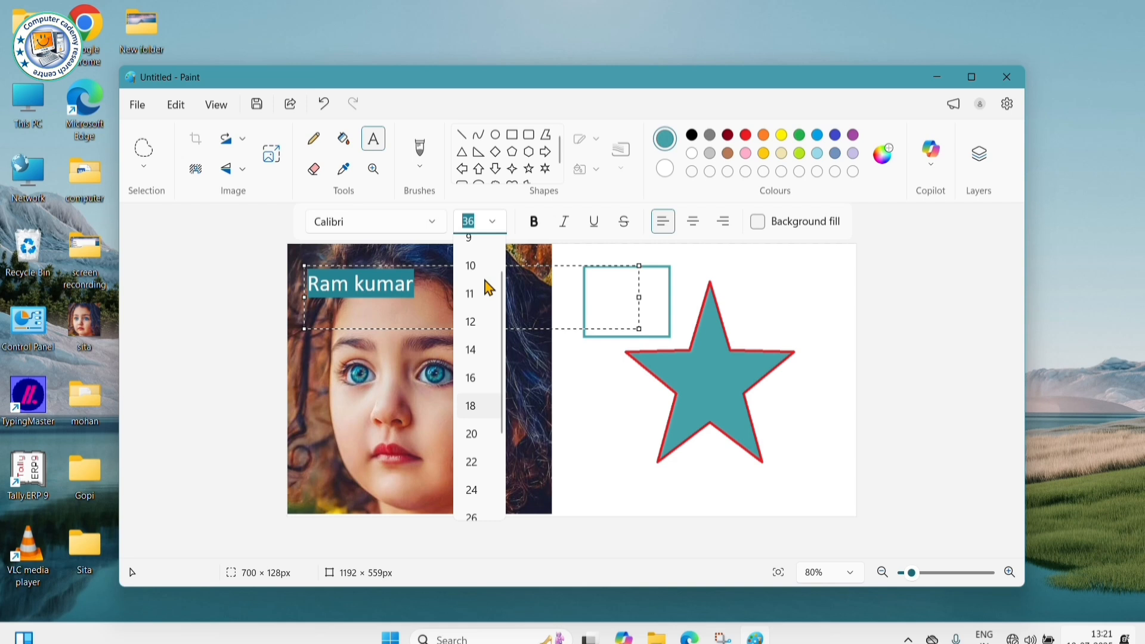
pyautogui.scroll(-3, 489, 288)
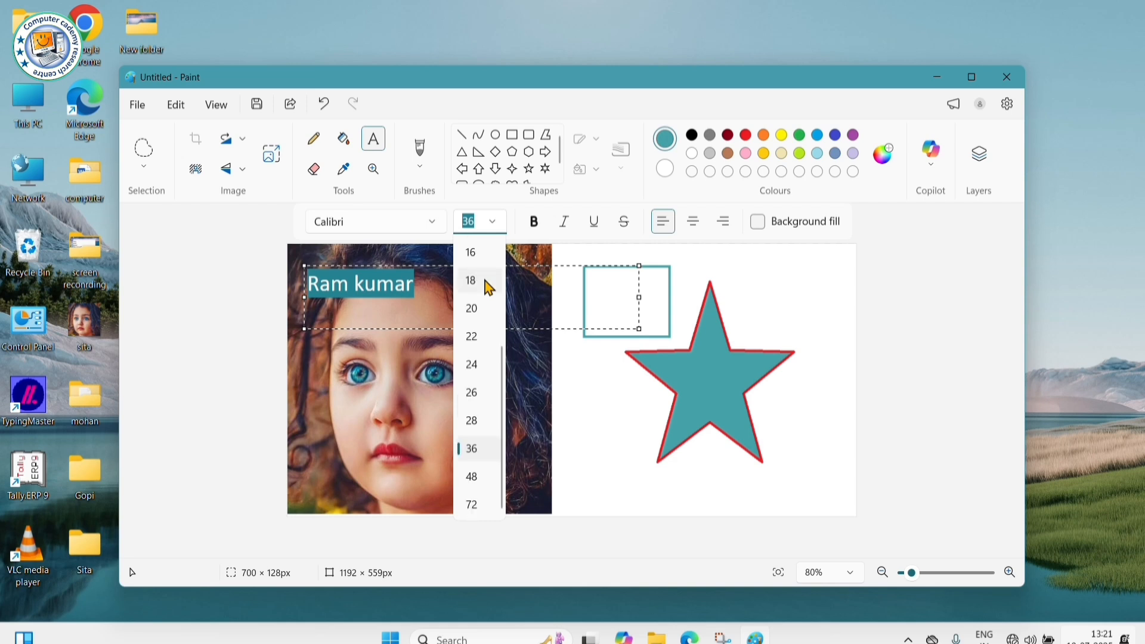
pyautogui.click(476, 421)
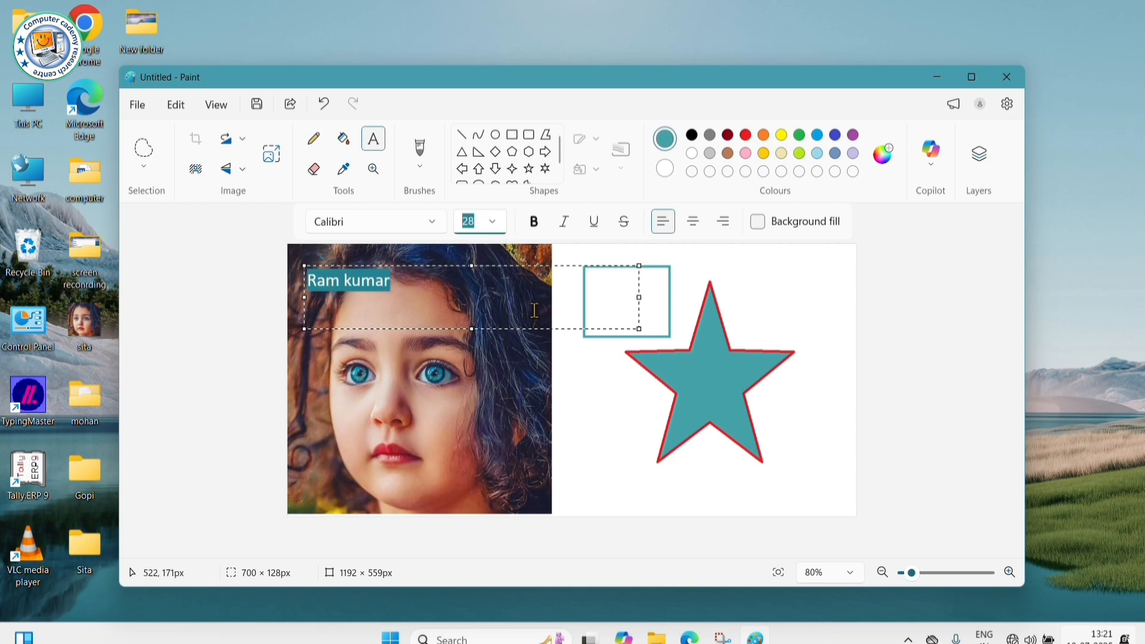
pyautogui.click(528, 288)
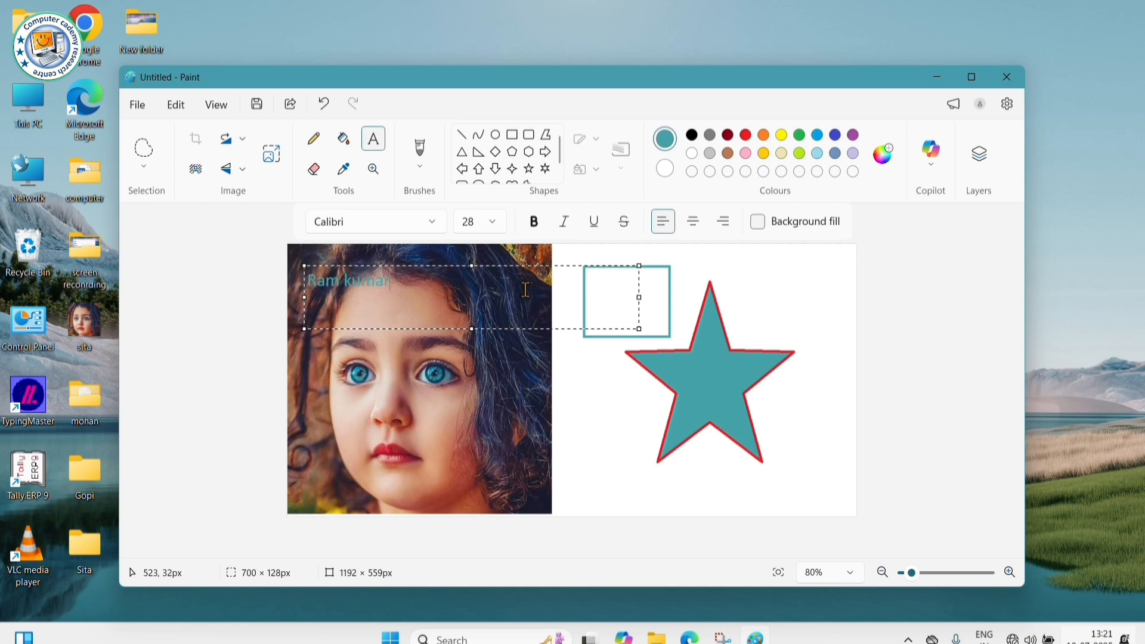
pyautogui.moveTo(410, 280); pyautogui.dragTo(300, 292)
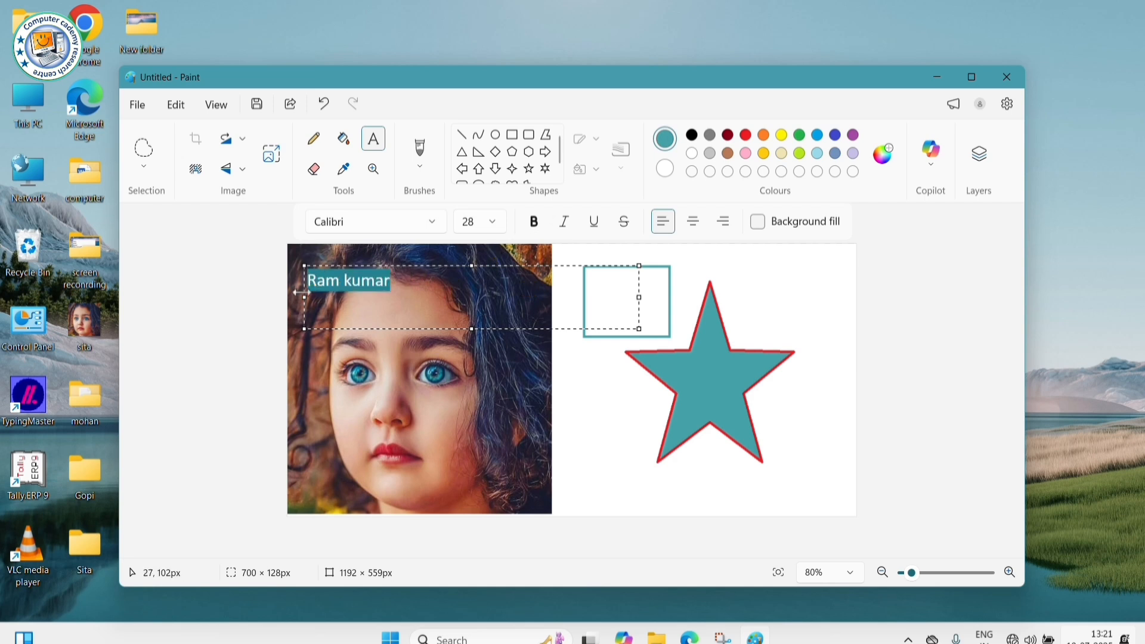
pyautogui.click(493, 222)
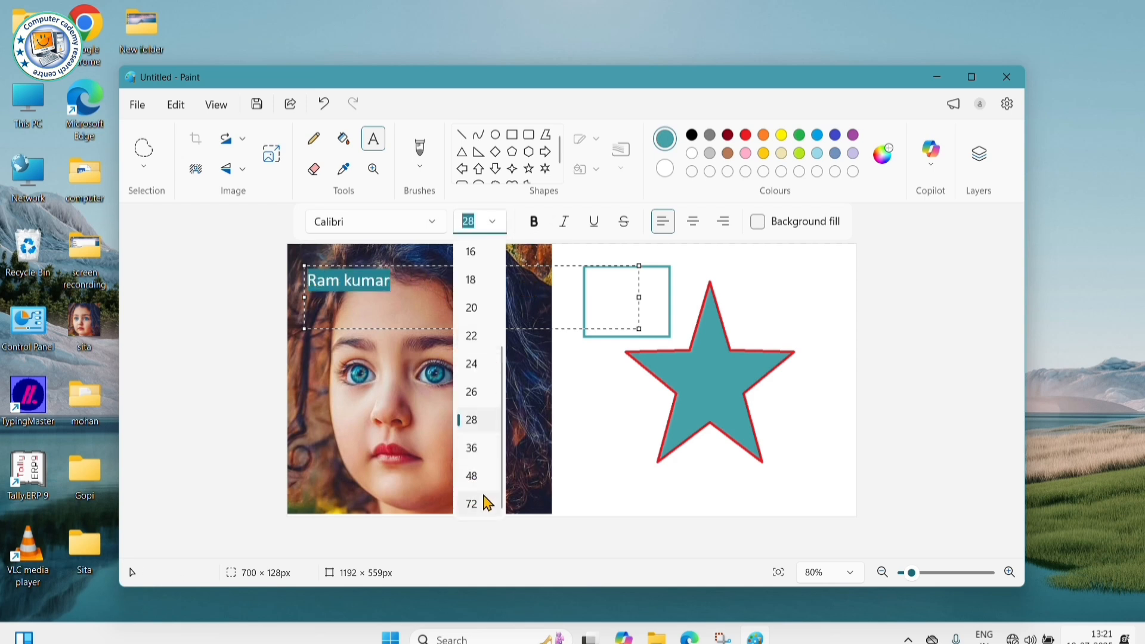
pyautogui.click(472, 476)
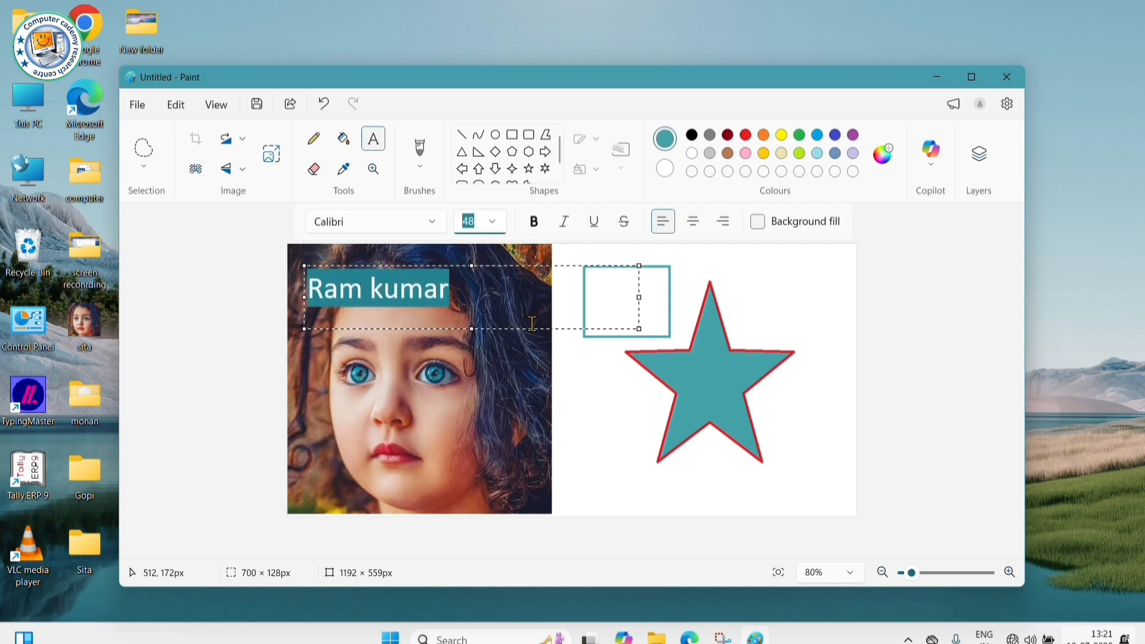
pyautogui.click(535, 223)
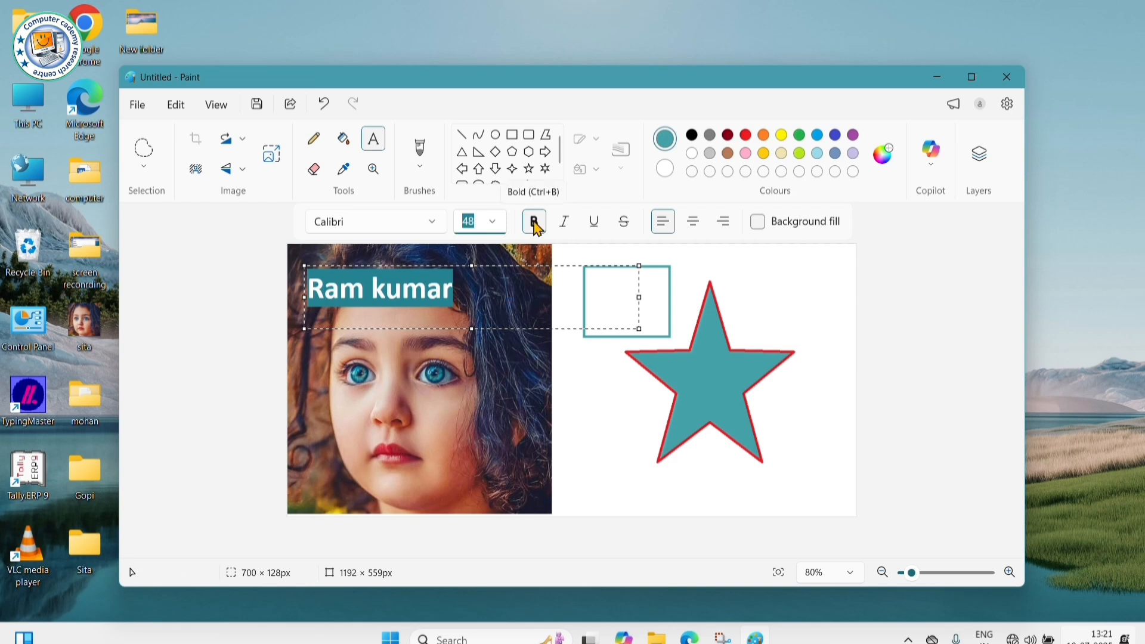
pyautogui.click(536, 225)
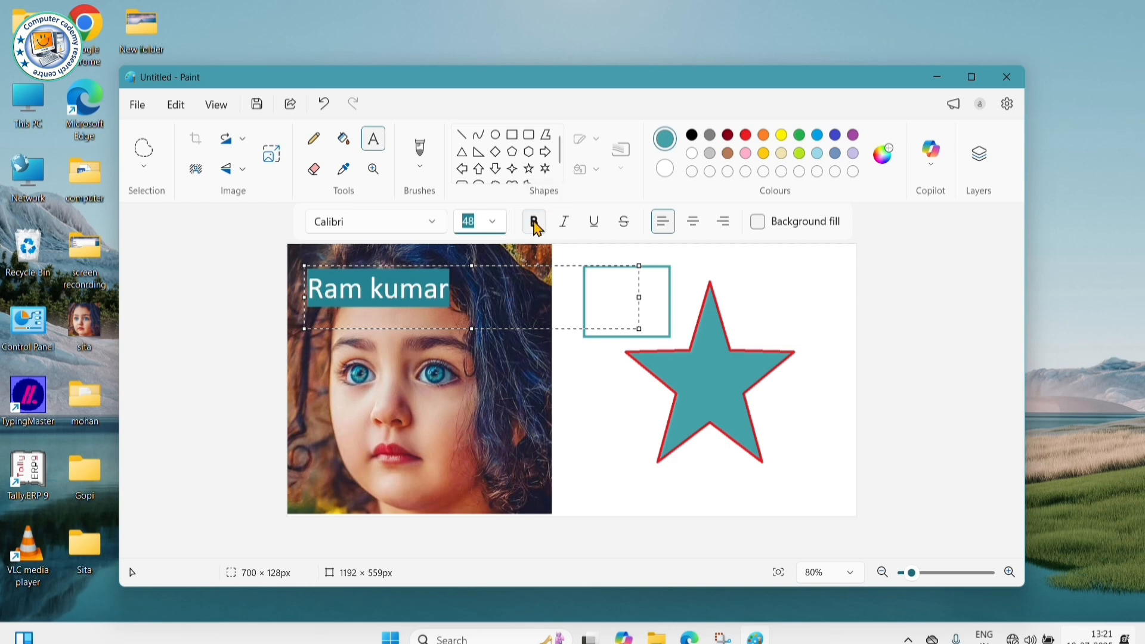
pyautogui.click(565, 224)
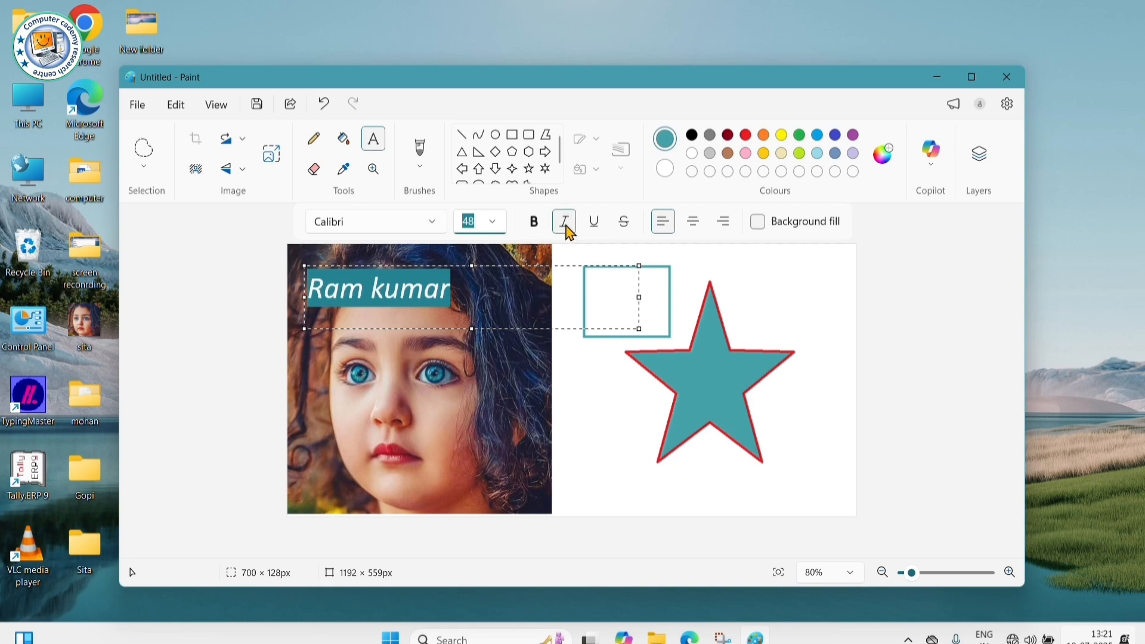
pyautogui.click(565, 224)
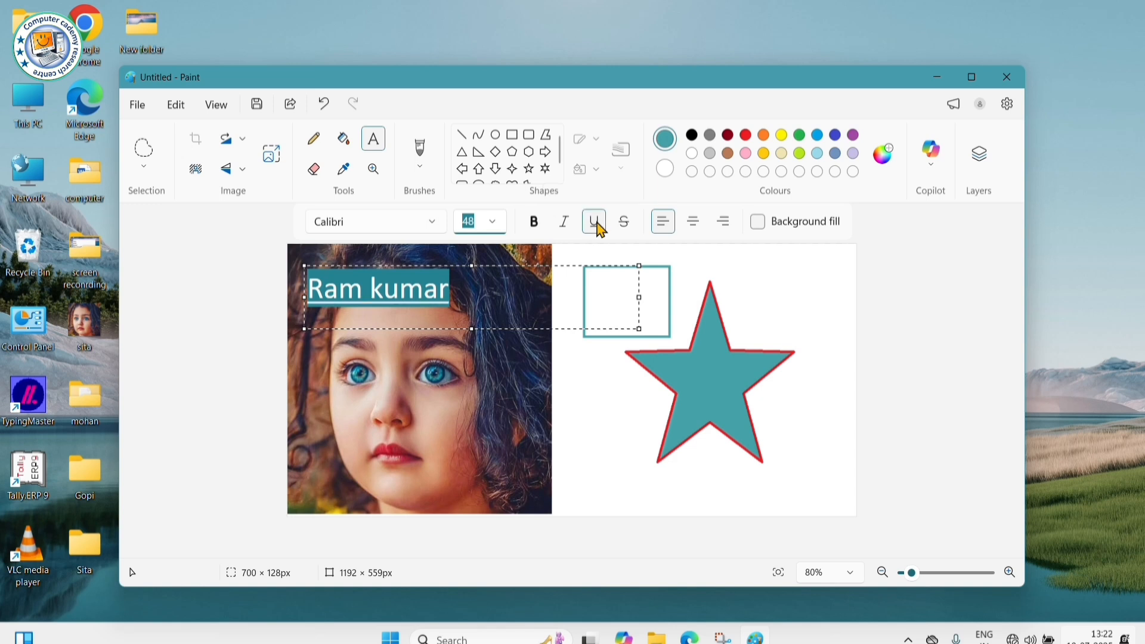
pyautogui.click(599, 230)
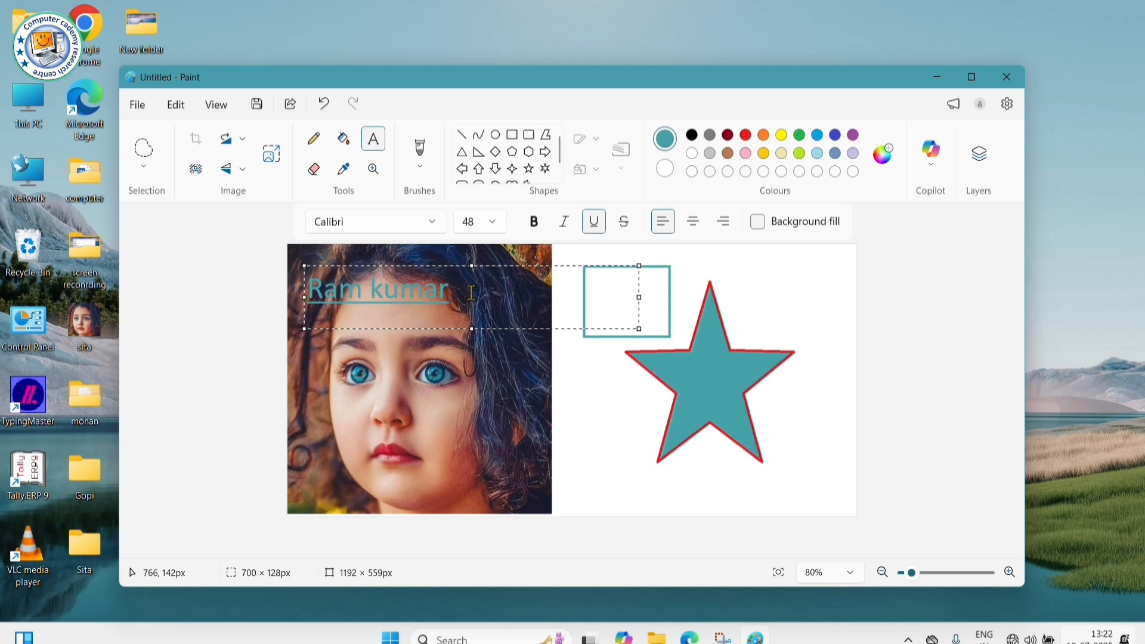
pyautogui.moveTo(471, 292); pyautogui.dragTo(295, 324)
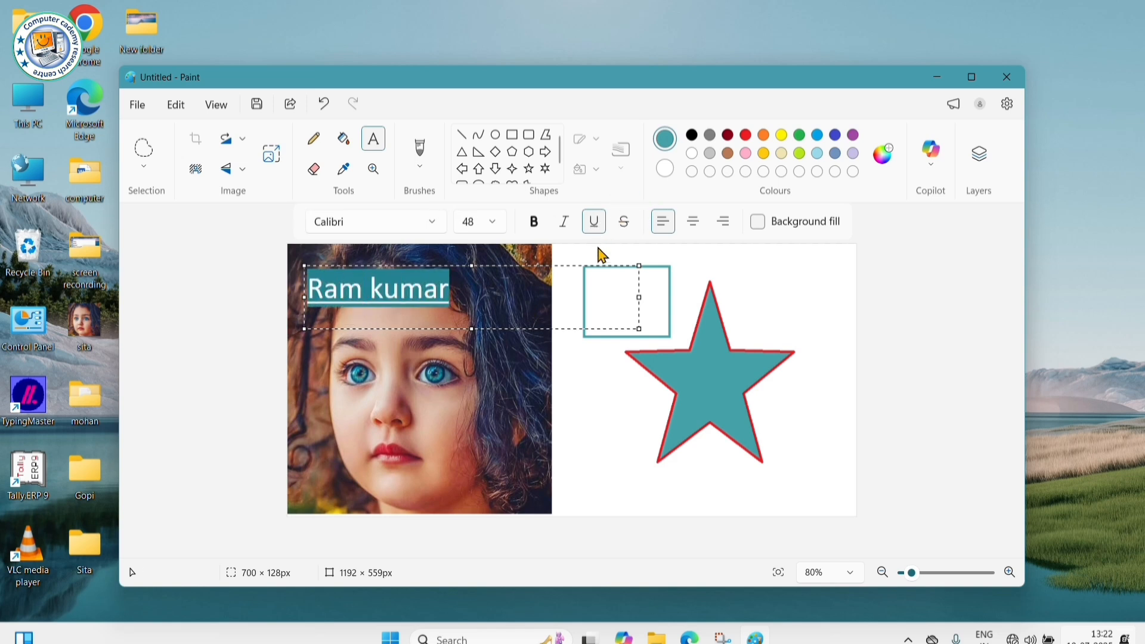
pyautogui.click(594, 222)
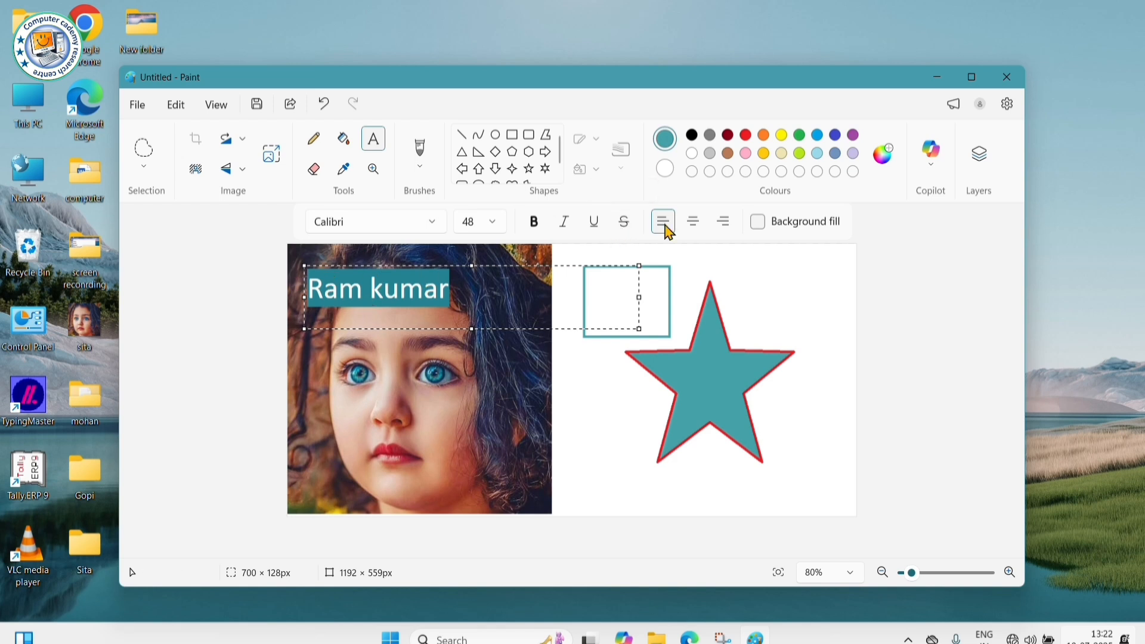
pyautogui.click(626, 225)
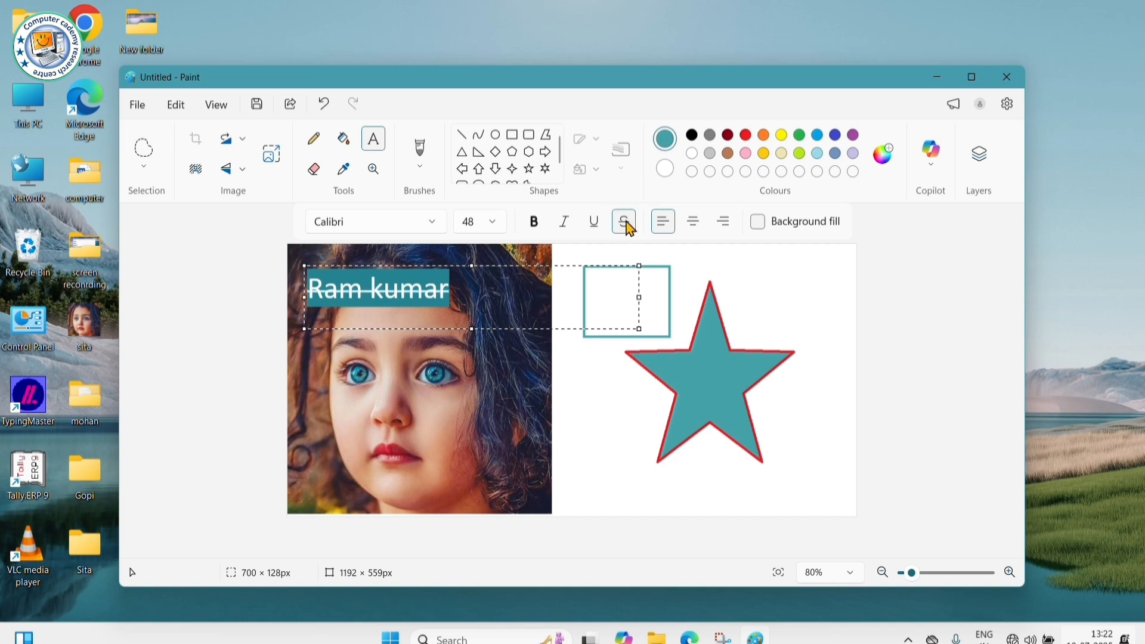
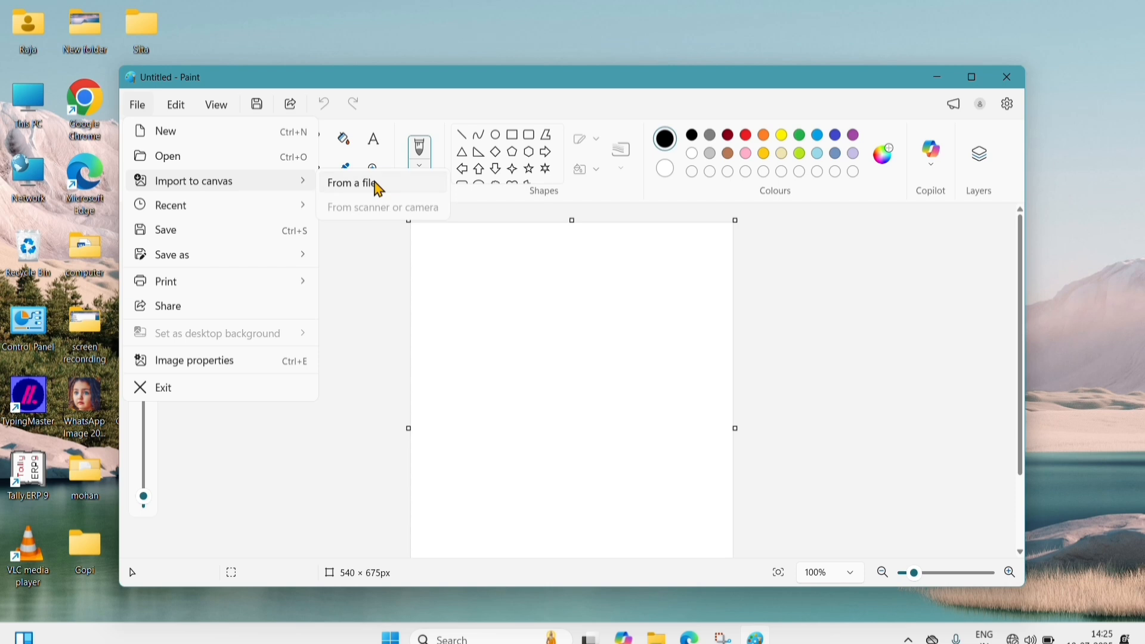
# - Import the pink-shirt portrait from the Desktop onto the canvas, browsing with Large icons view
pyautogui.click(379, 189)
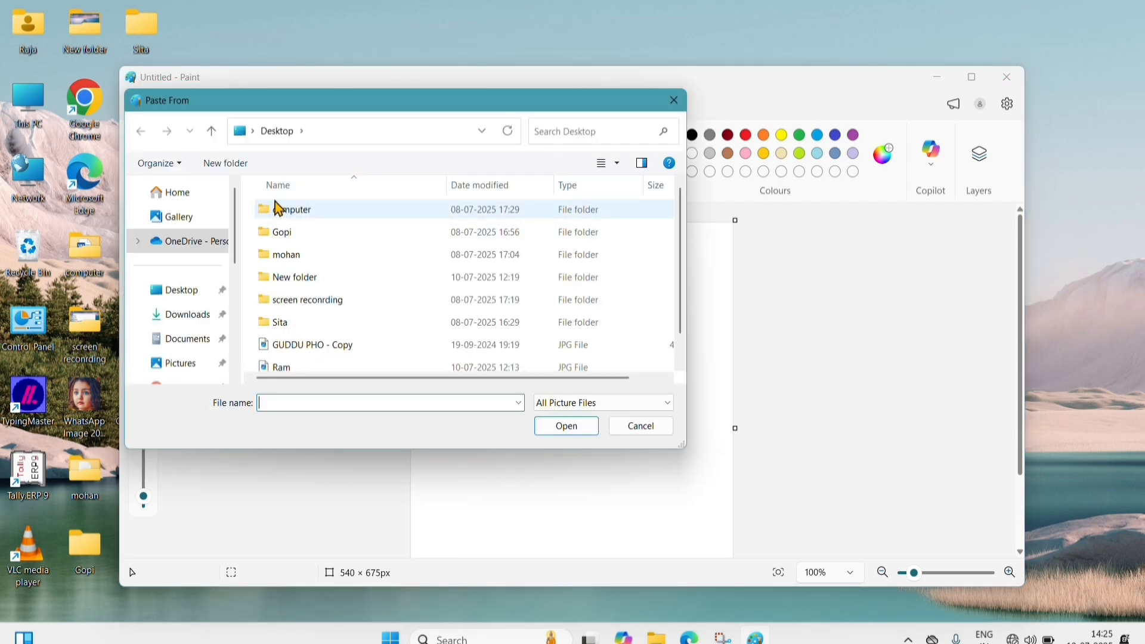
pyautogui.click(178, 292)
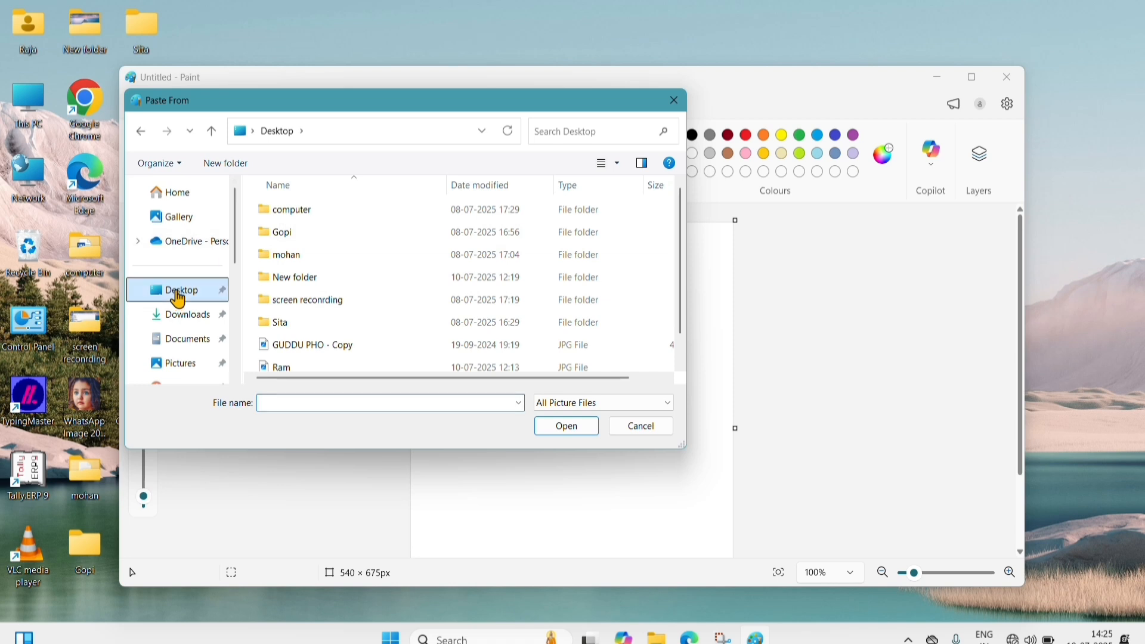
pyautogui.scroll(-1, 356, 296)
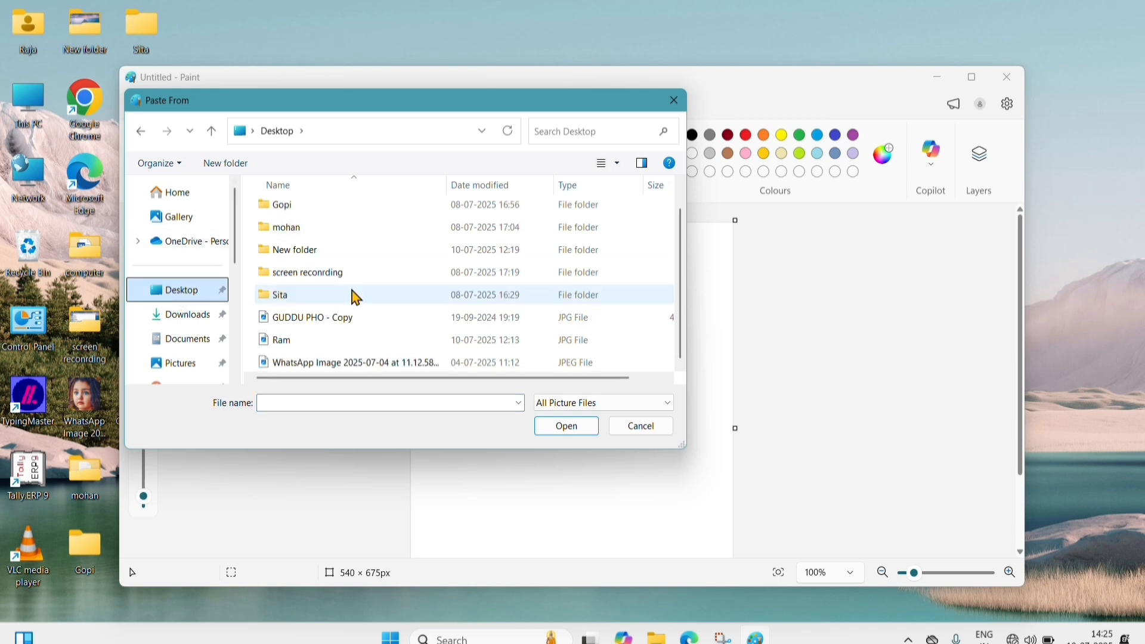
pyautogui.click(616, 164)
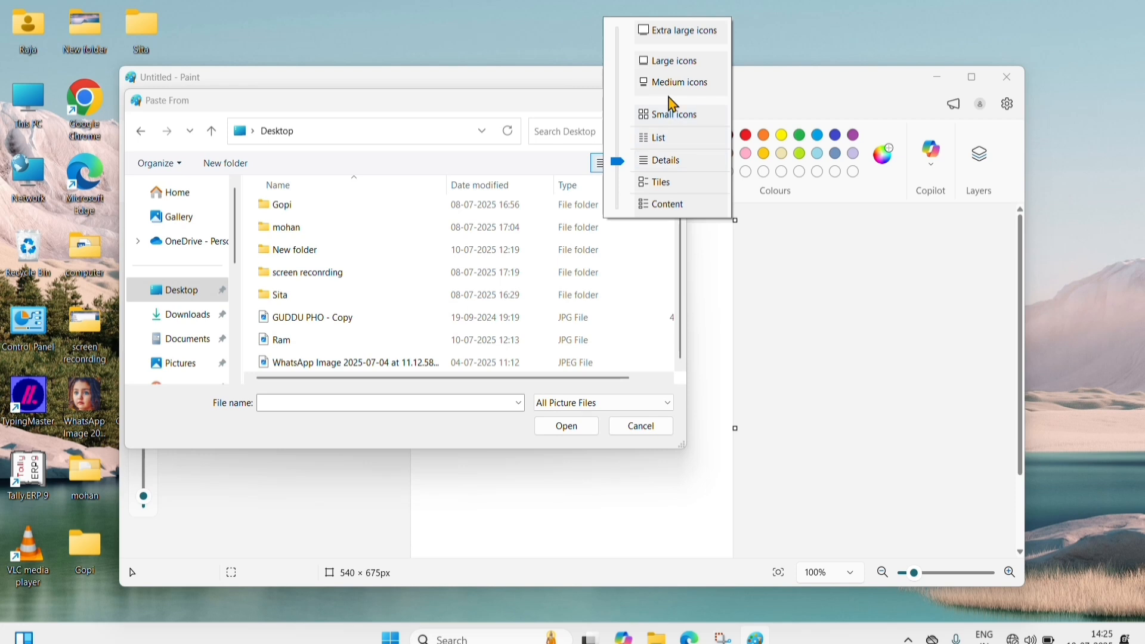
pyautogui.click(668, 62)
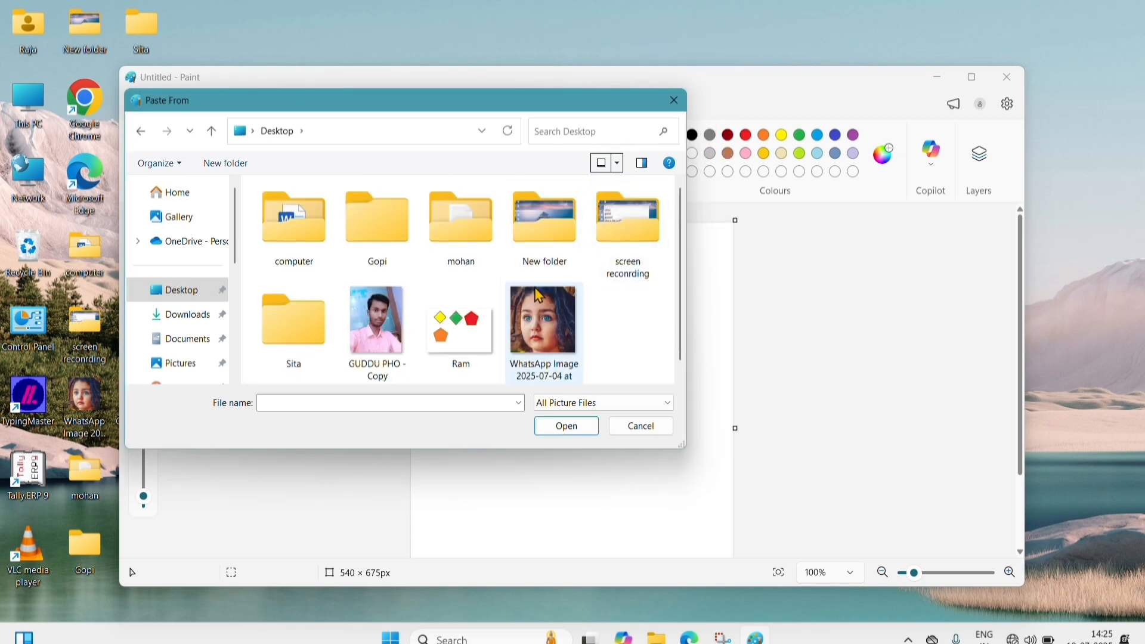
pyautogui.click(381, 336)
pyautogui.click(568, 427)
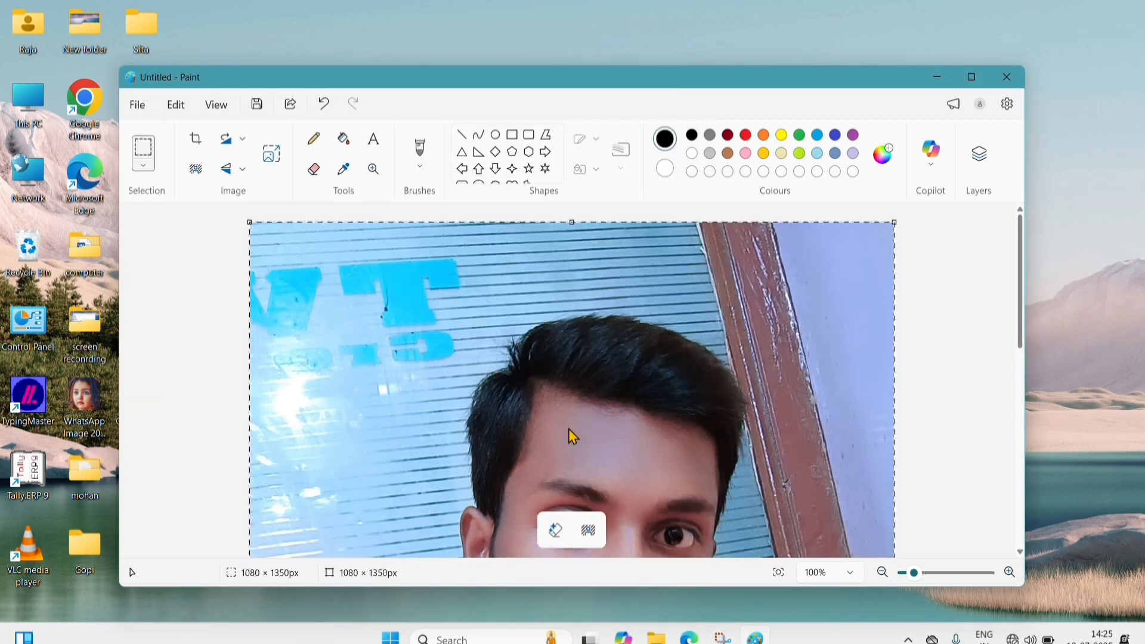
pyautogui.scroll(-5, 569, 430)
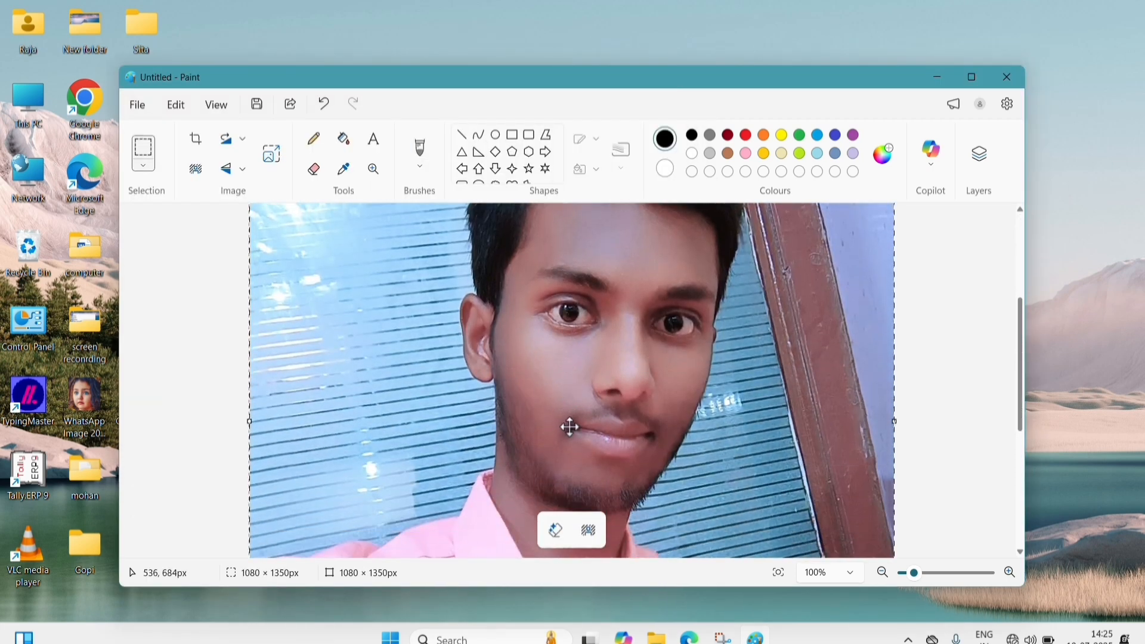
pyautogui.scroll(5, 569, 427)
pyautogui.scroll(-5, 569, 427)
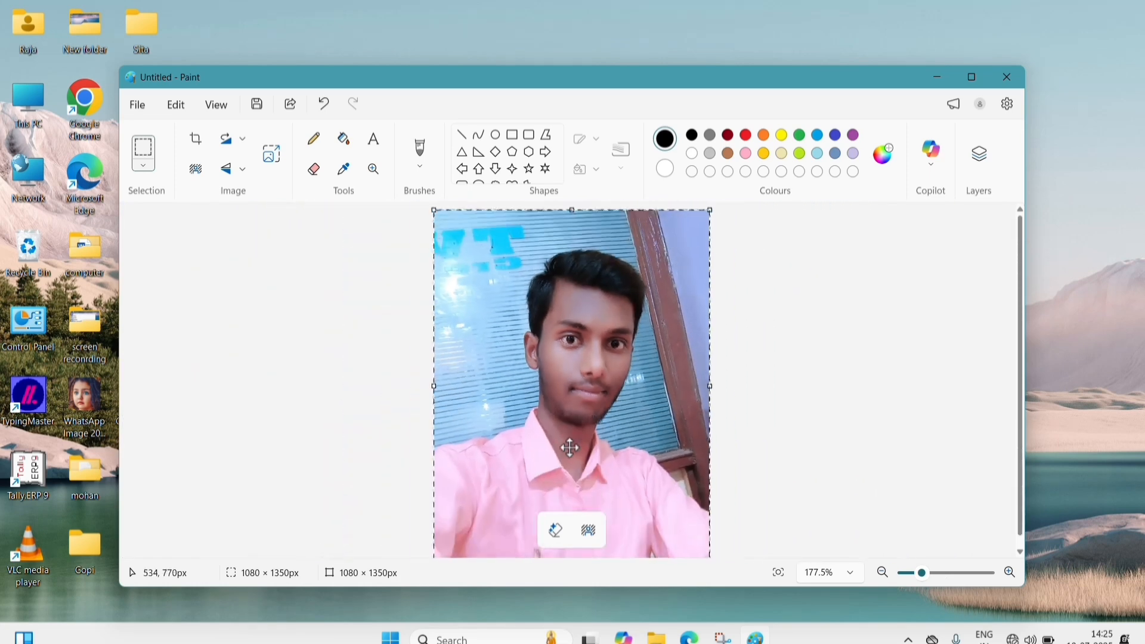
pyautogui.scroll(-5, 569, 447)
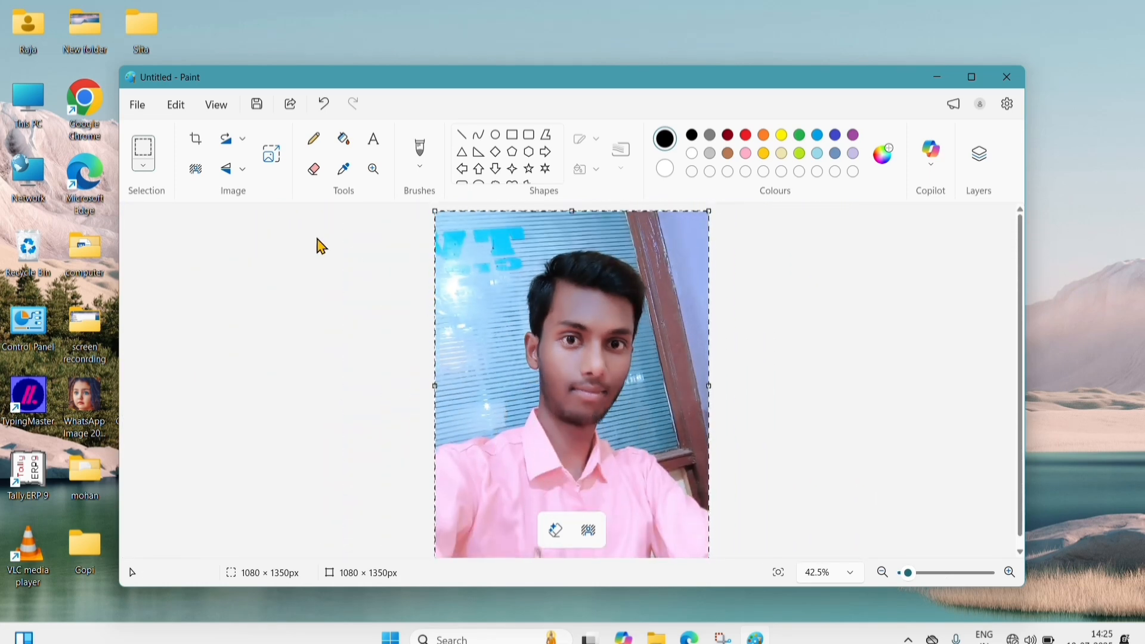
# - Remove the photo's background and fill the empty backdrop with turquoise blue
pyautogui.click(196, 173)
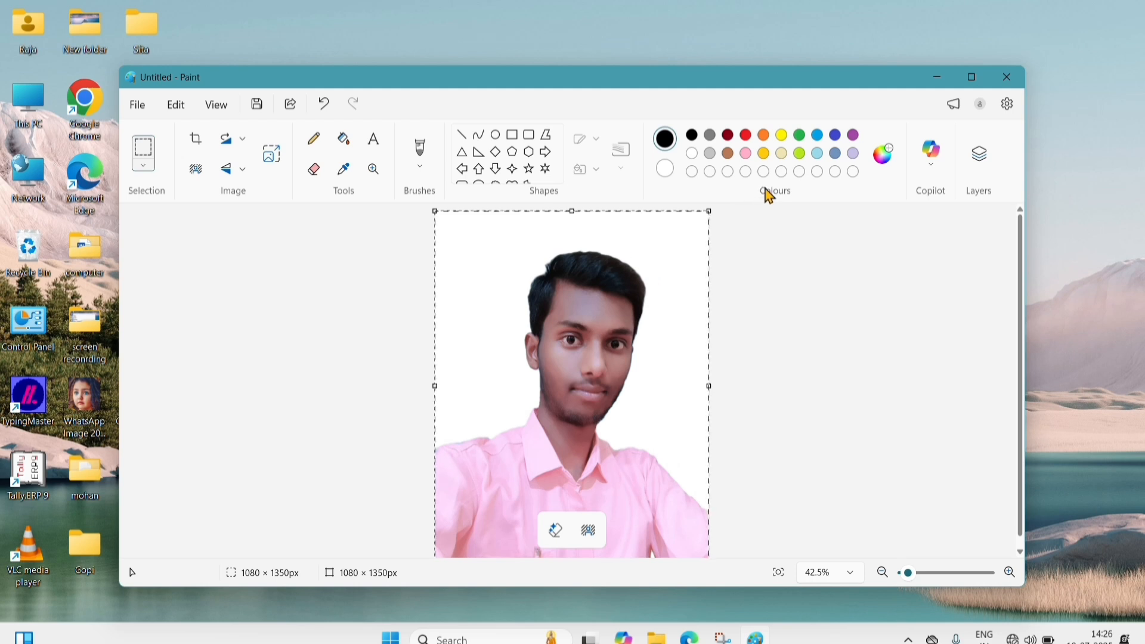
pyautogui.click(800, 137)
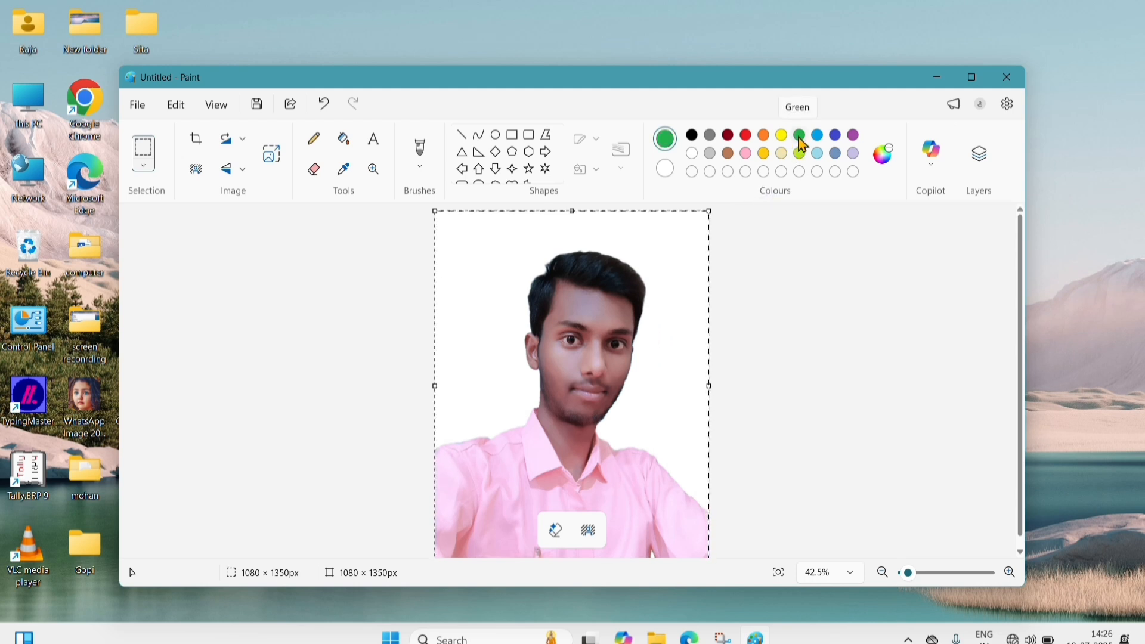
pyautogui.click(818, 143)
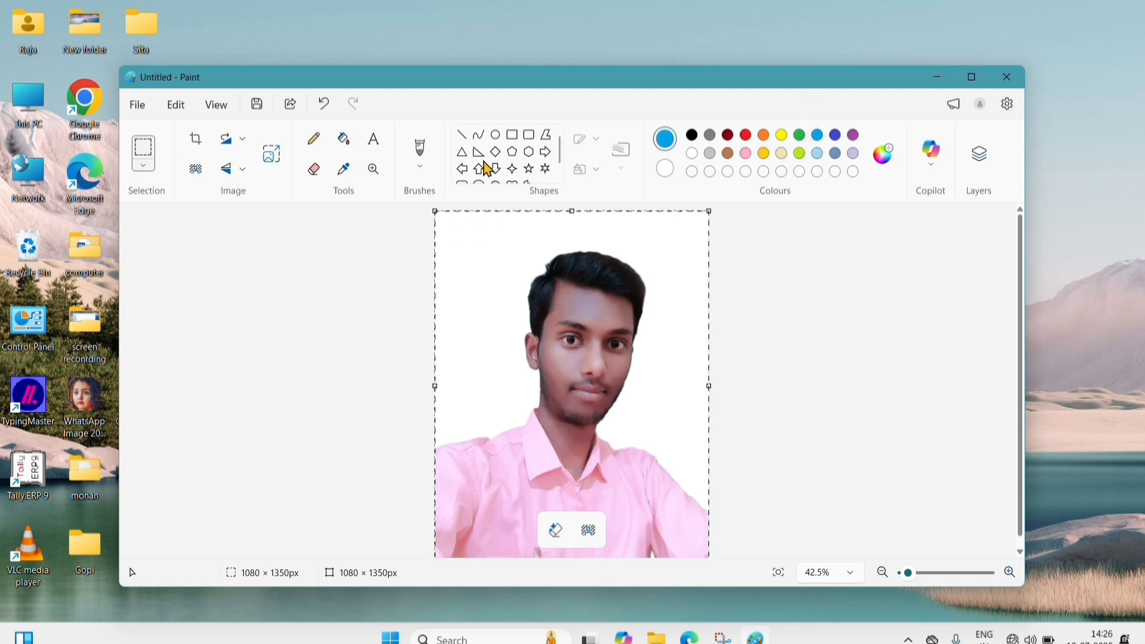
pyautogui.click(352, 151)
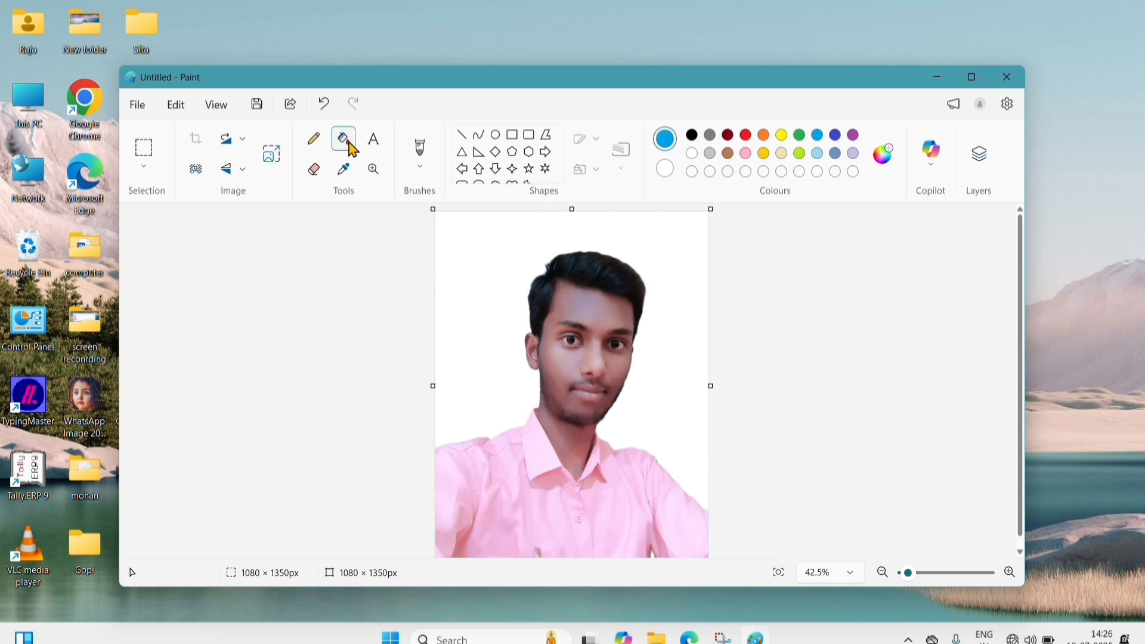
pyautogui.click(494, 244)
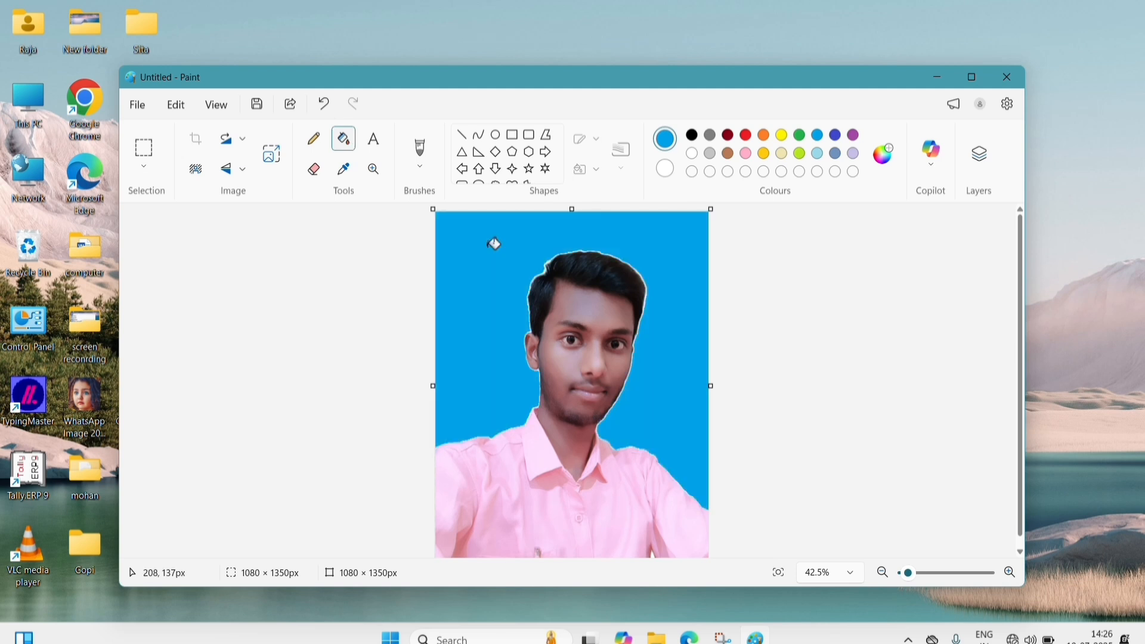
# - Refill the backdrop with red, then green, and finally turquoise blue again
pyautogui.click(746, 135)
pyautogui.click(522, 239)
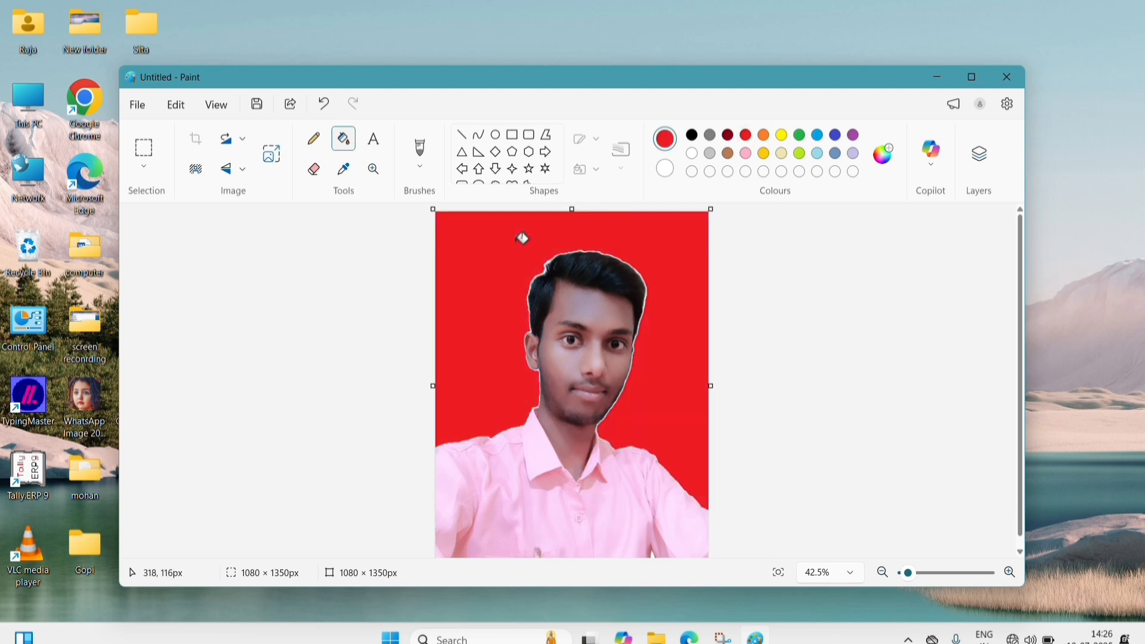
pyautogui.click(799, 136)
pyautogui.click(506, 237)
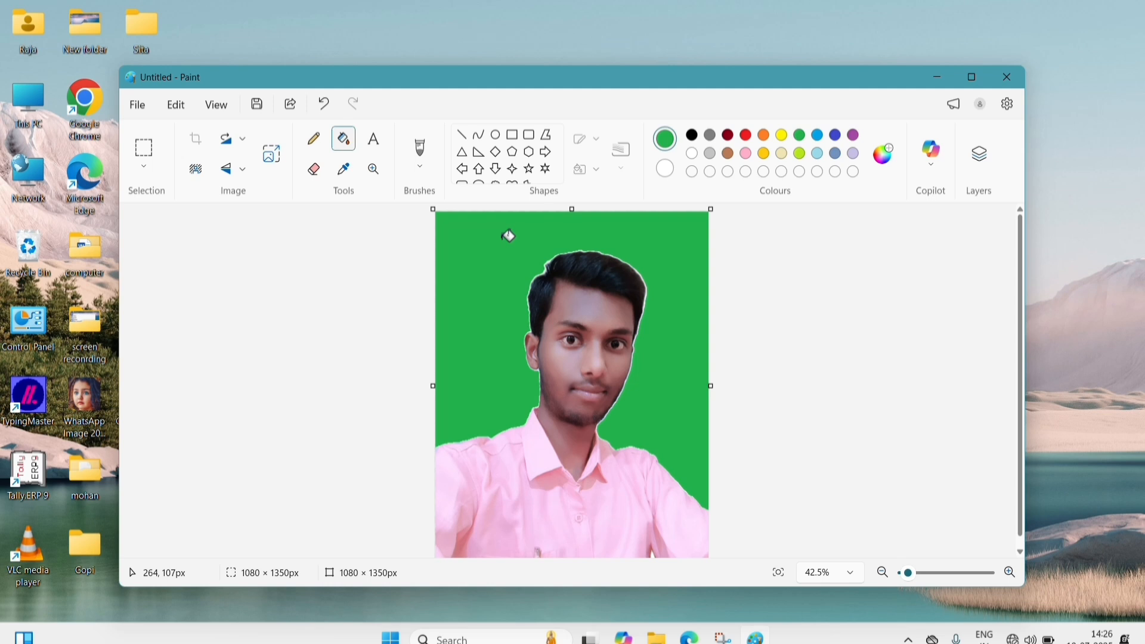
pyautogui.click(817, 137)
pyautogui.click(566, 231)
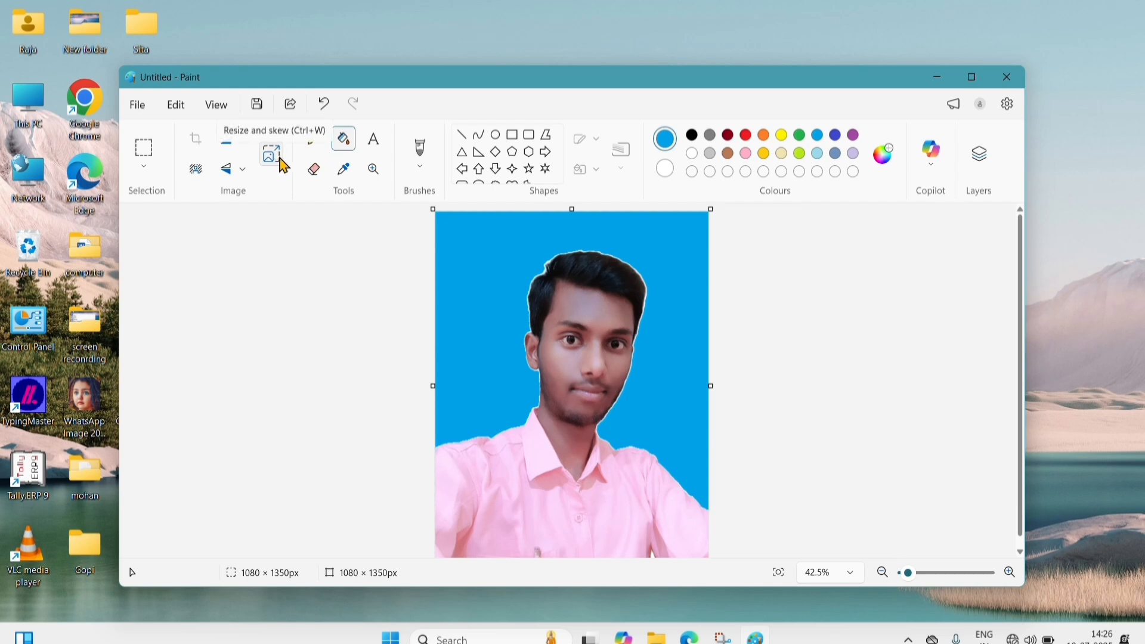
# - Move Paint aside, check the original photo file's properties (451 KB), and close them
pyautogui.moveTo(252, 77)
pyautogui.mouseDown()
pyautogui.moveTo(468, 69)
pyautogui.moveTo(404, 61)
pyautogui.moveTo(381, 41)
pyautogui.mouseUp()
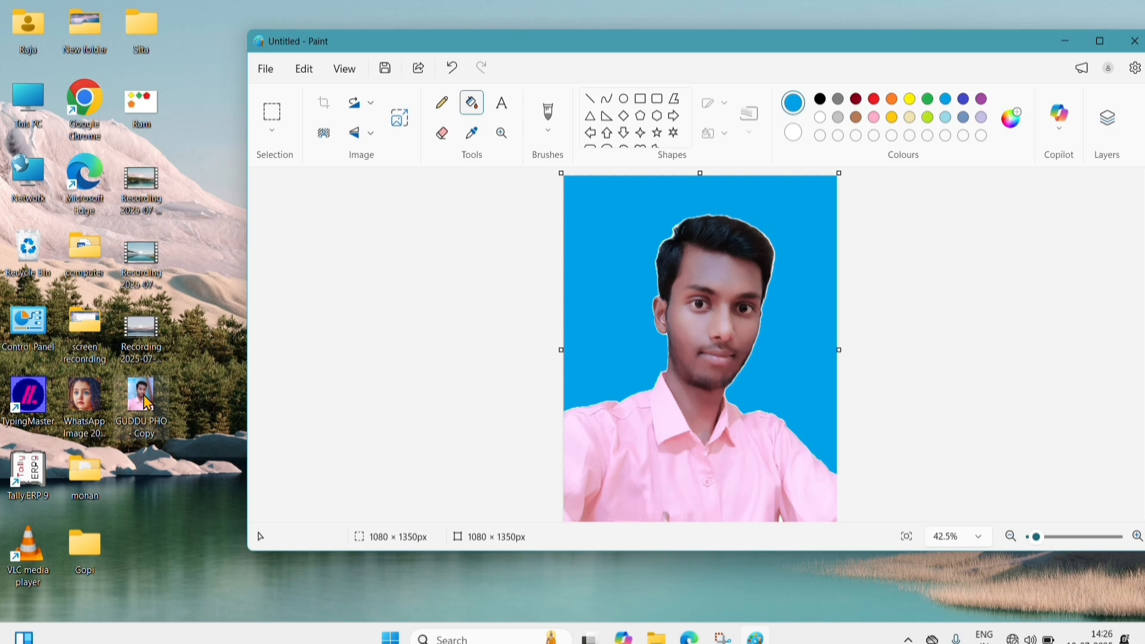
pyautogui.rightClick(146, 403)
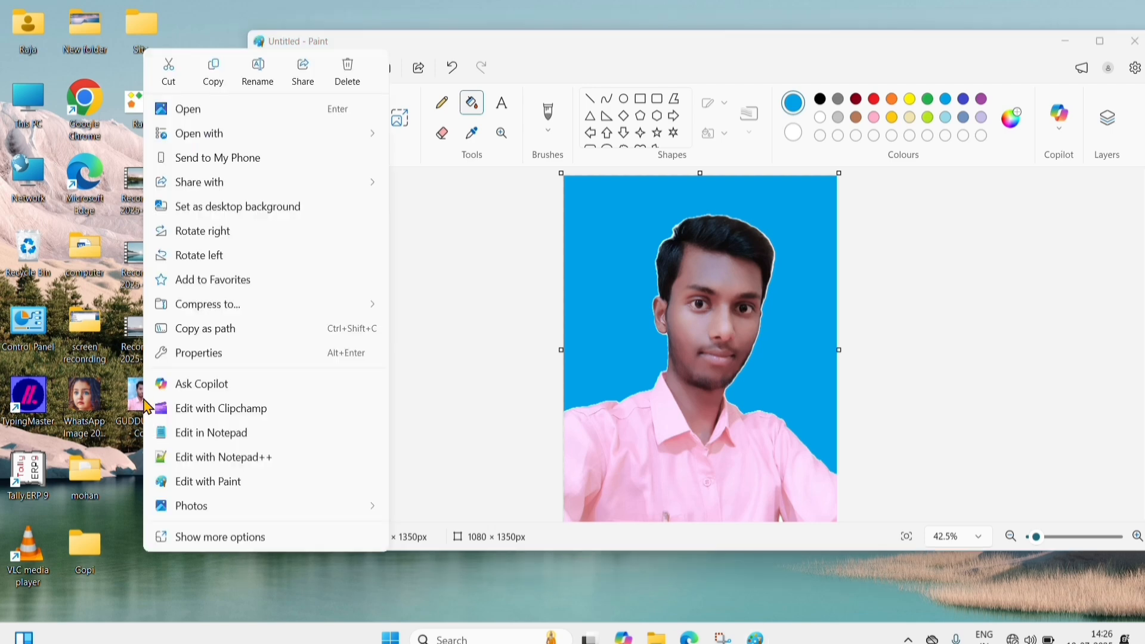
pyautogui.click(200, 356)
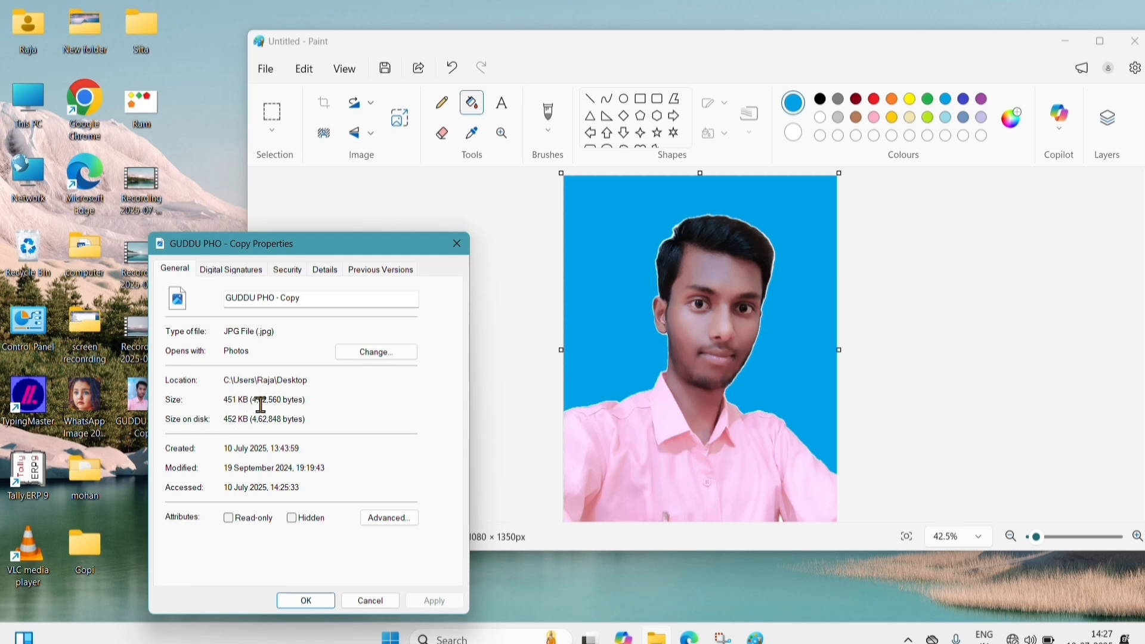
pyautogui.click(457, 244)
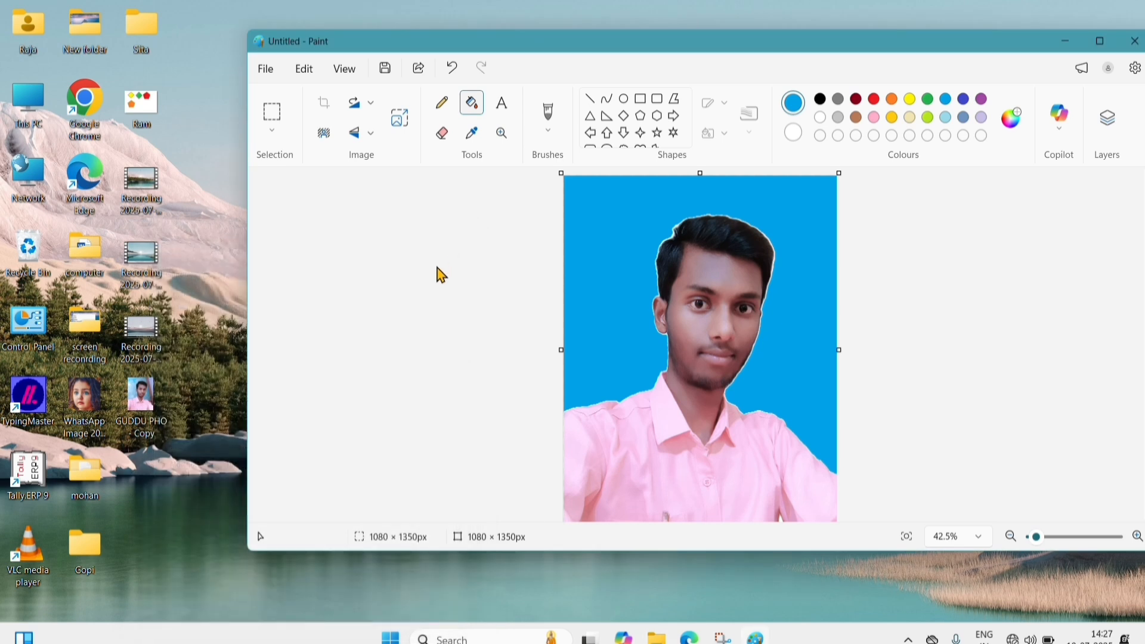
# - Resize the picture to 50 percent with the ratio locked, making it 540 × 675 px
pyautogui.click(400, 122)
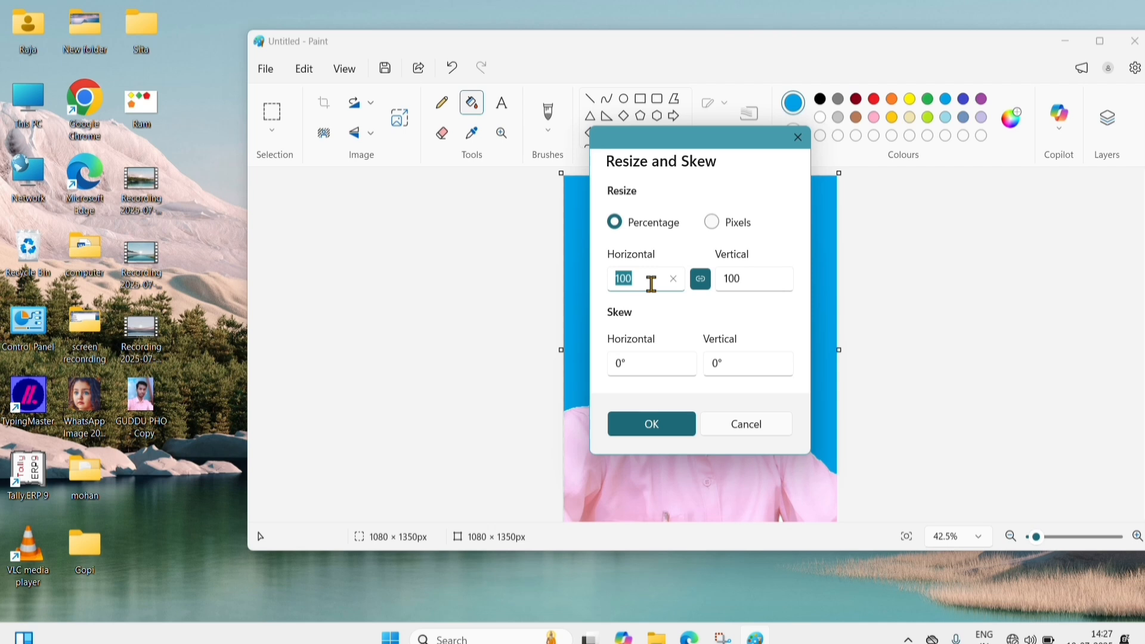
pyautogui.write('50')
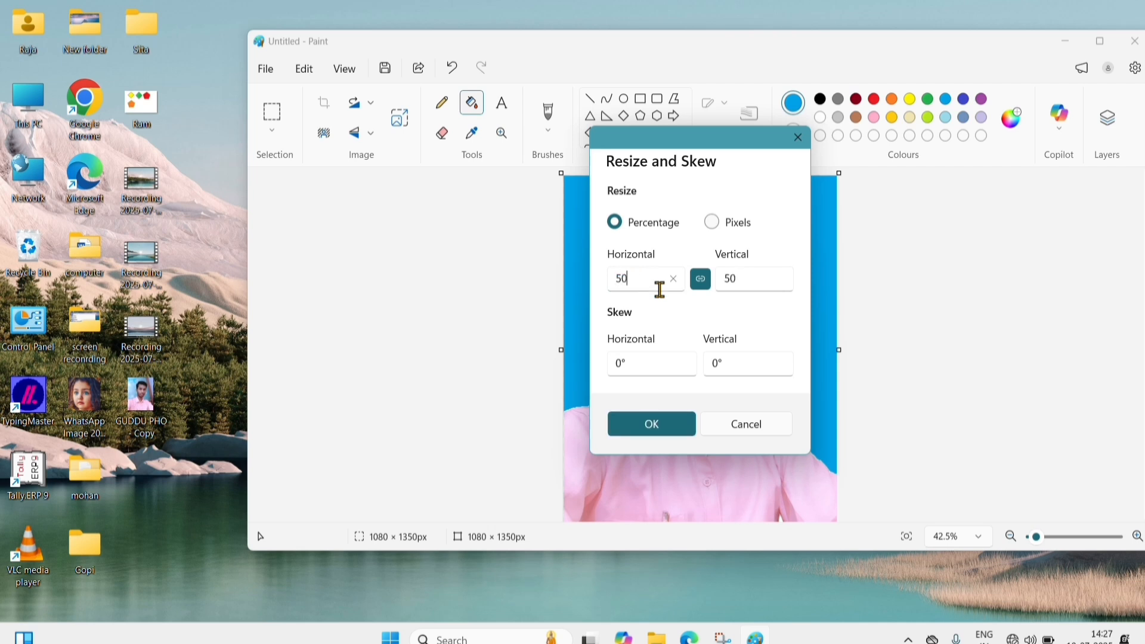
pyautogui.click(656, 430)
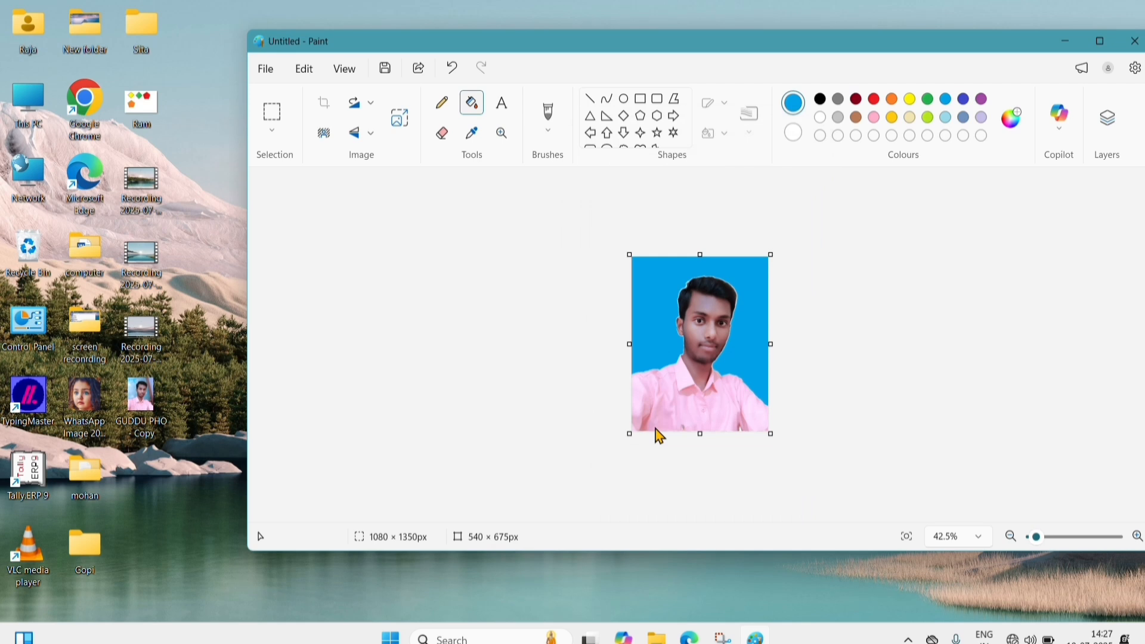
pyautogui.moveTo(974, 49); pyautogui.dragTo(862, 50)
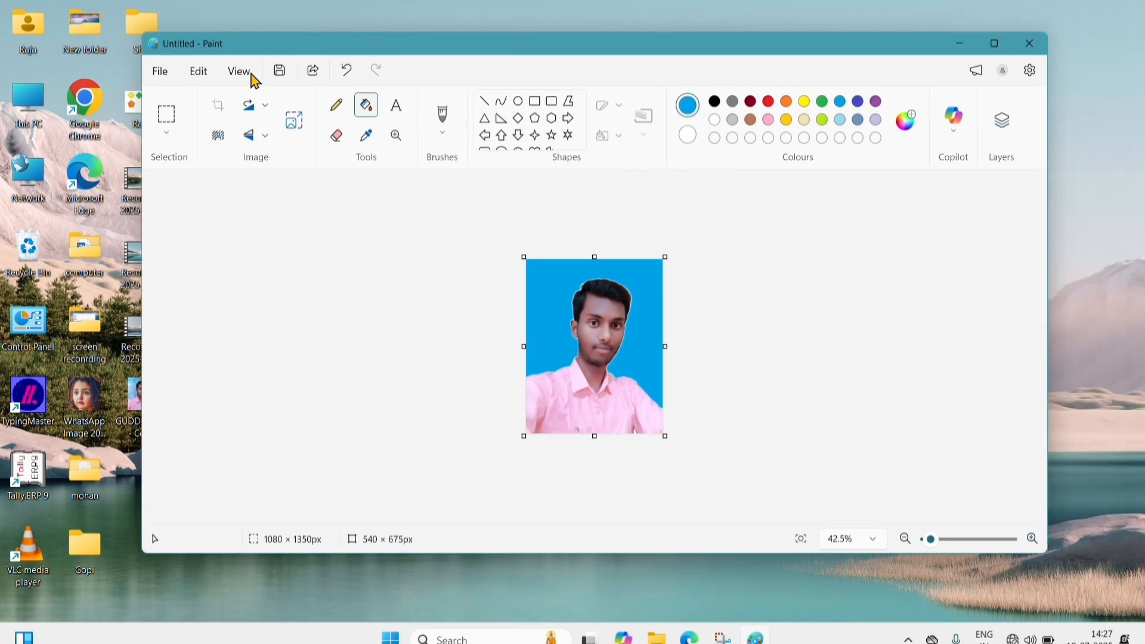
# - Save the picture to the Desktop as a JPEG under the person's first name
pyautogui.click(159, 74)
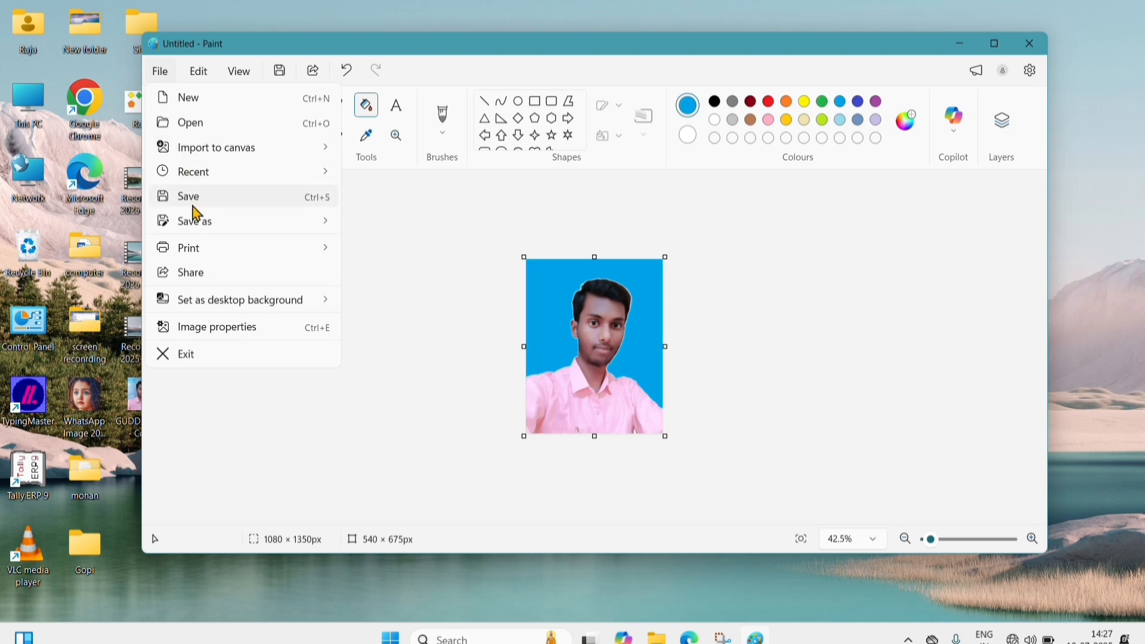
pyautogui.moveTo(195, 232)
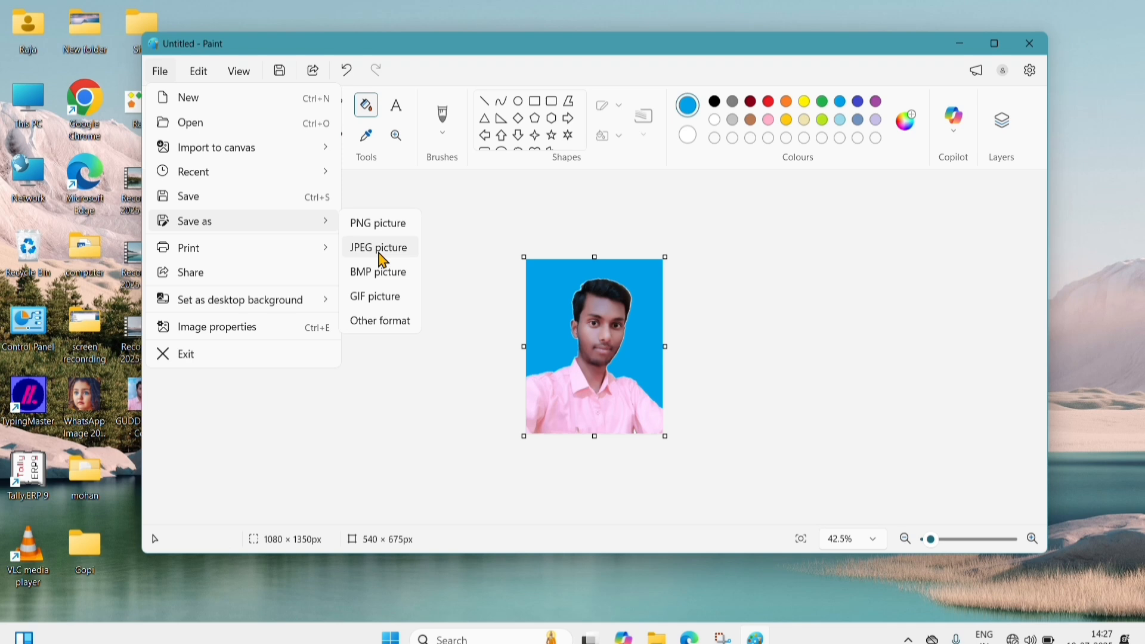
pyautogui.click(389, 255)
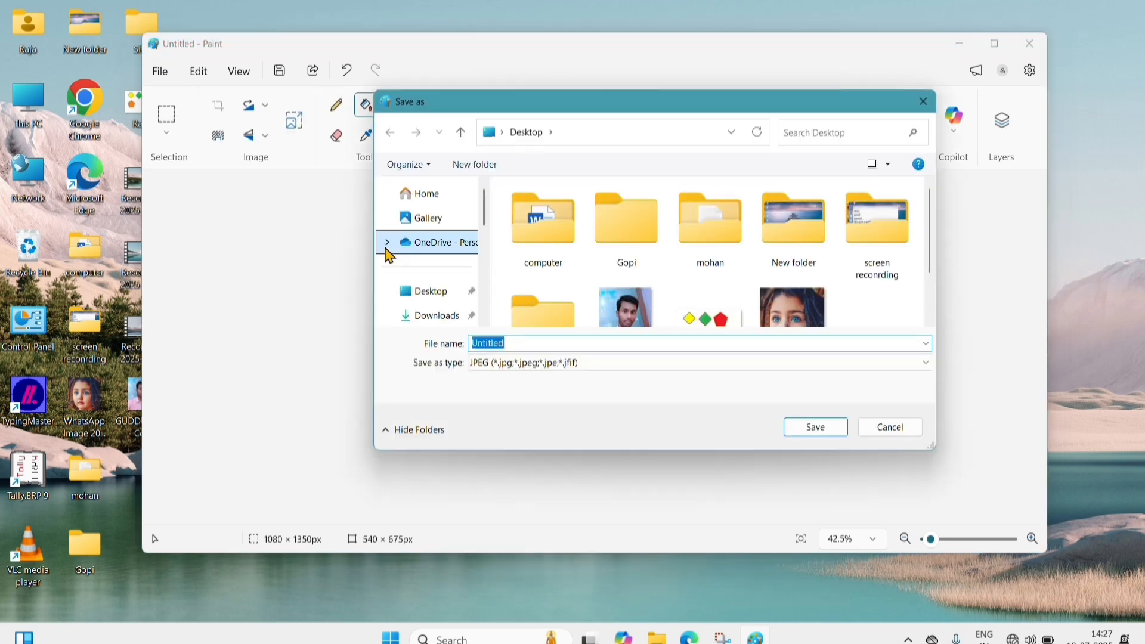
pyautogui.click(424, 298)
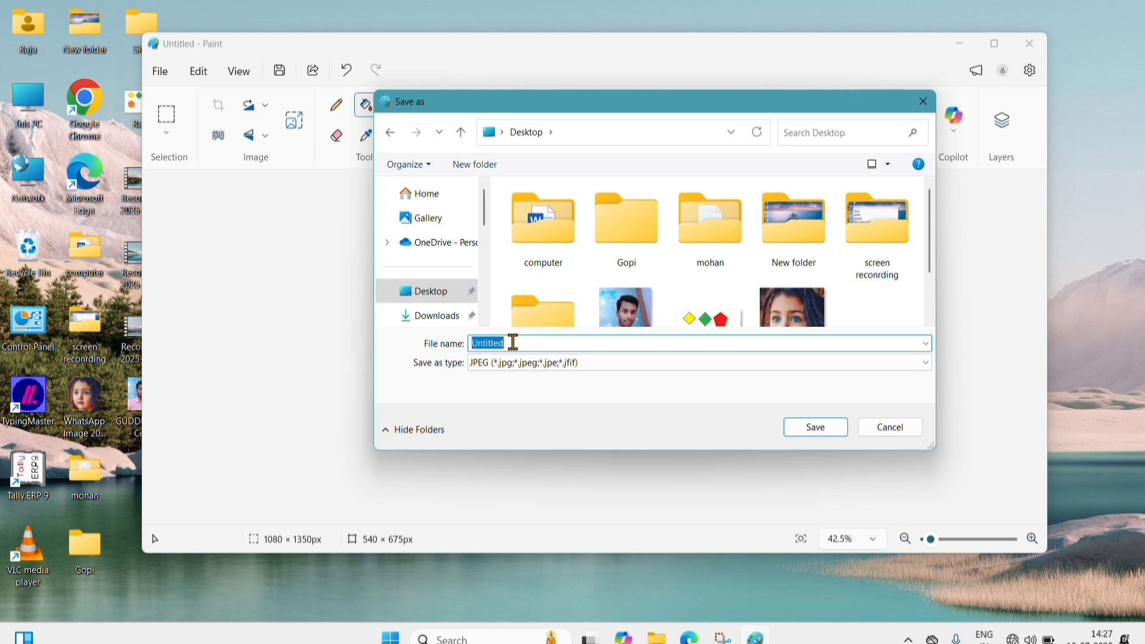
pyautogui.write('Ra')
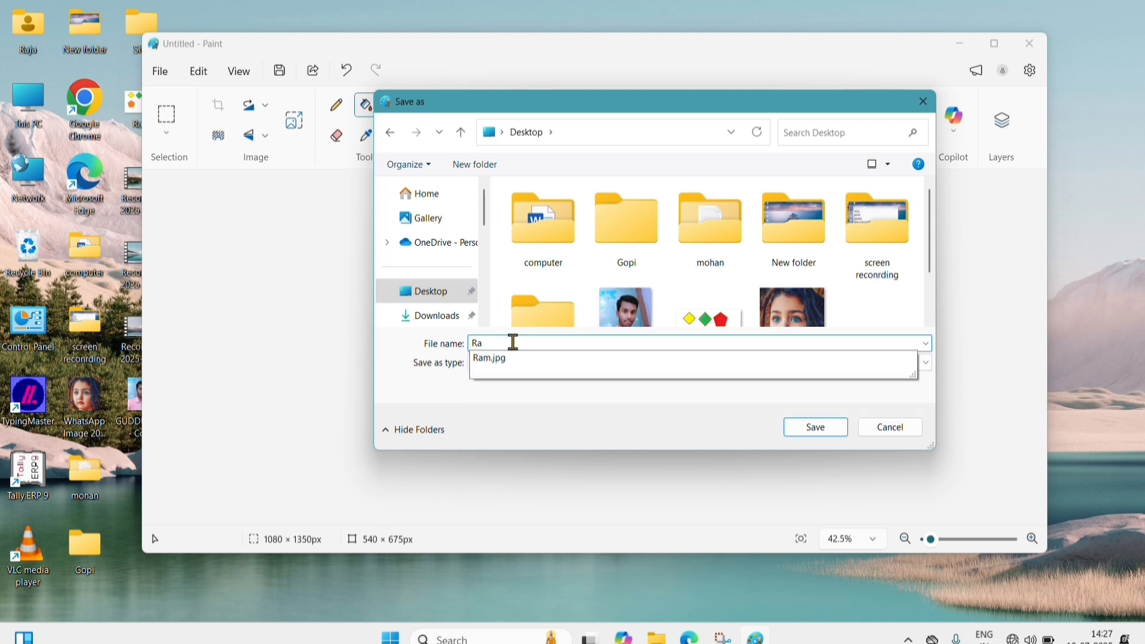
pyautogui.press('BackSpace')
pyautogui.press('BackSpace')
pyautogui.write('Rohan')
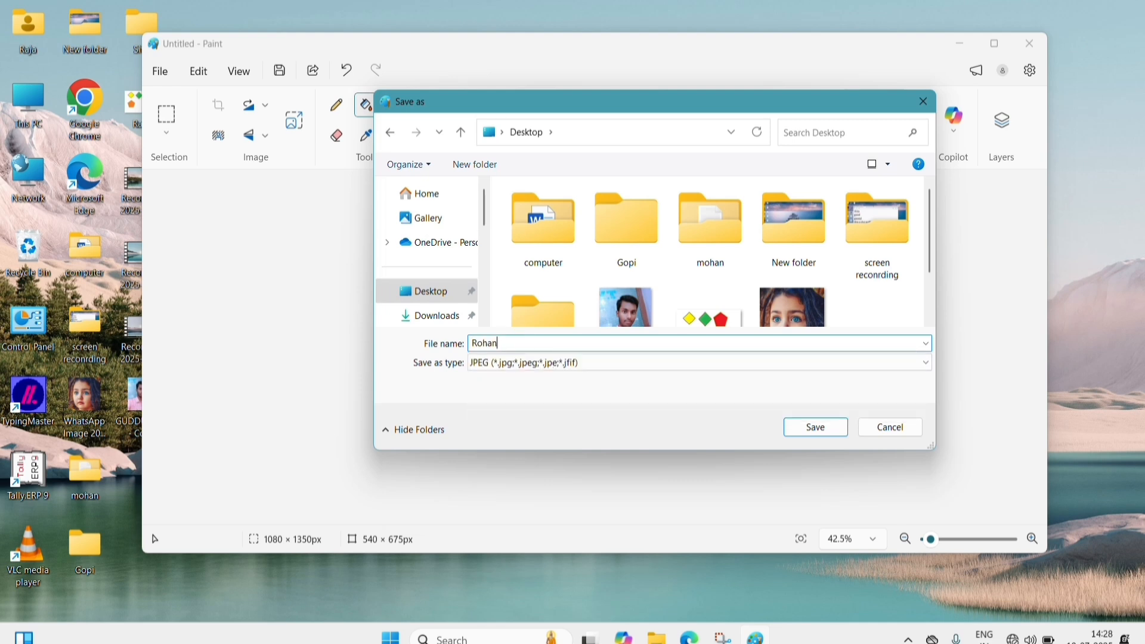
pyautogui.click(823, 431)
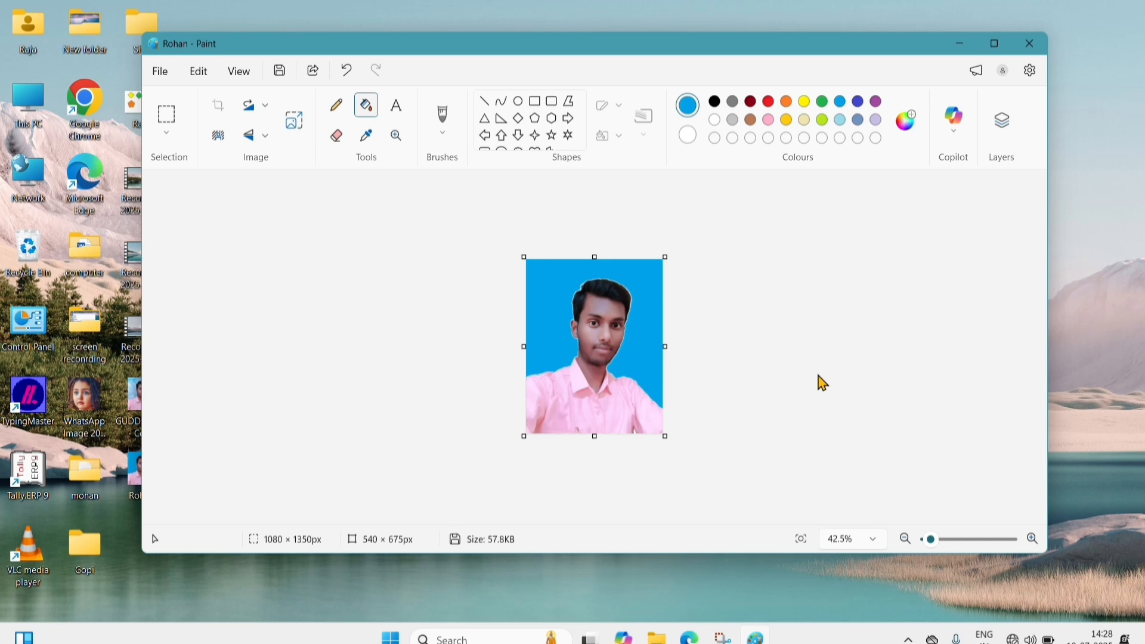
pyautogui.moveTo(866, 53); pyautogui.dragTo(923, 40)
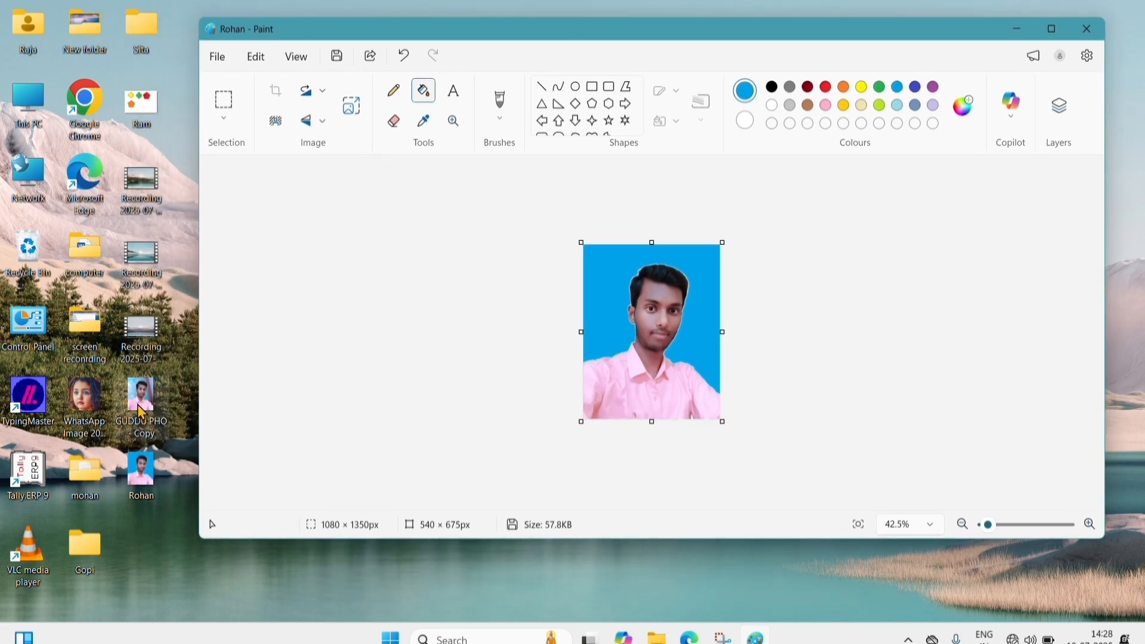
# - Review the saved JPG's properties on the Desktop (57.7 KB), then close them
pyautogui.rightClick(144, 471)
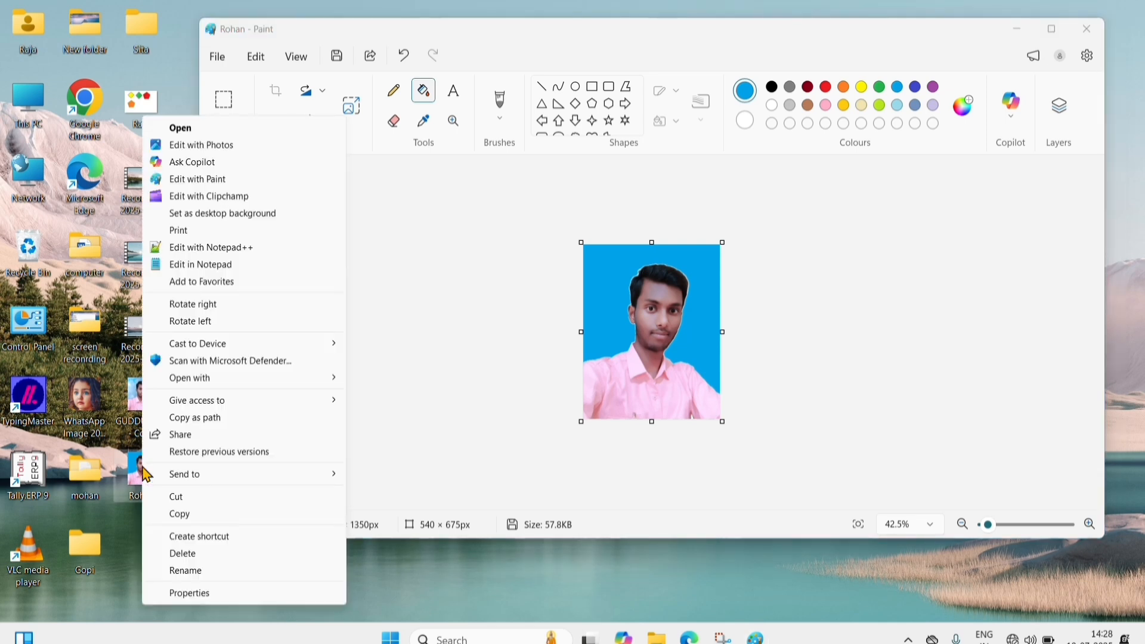
pyautogui.click(192, 592)
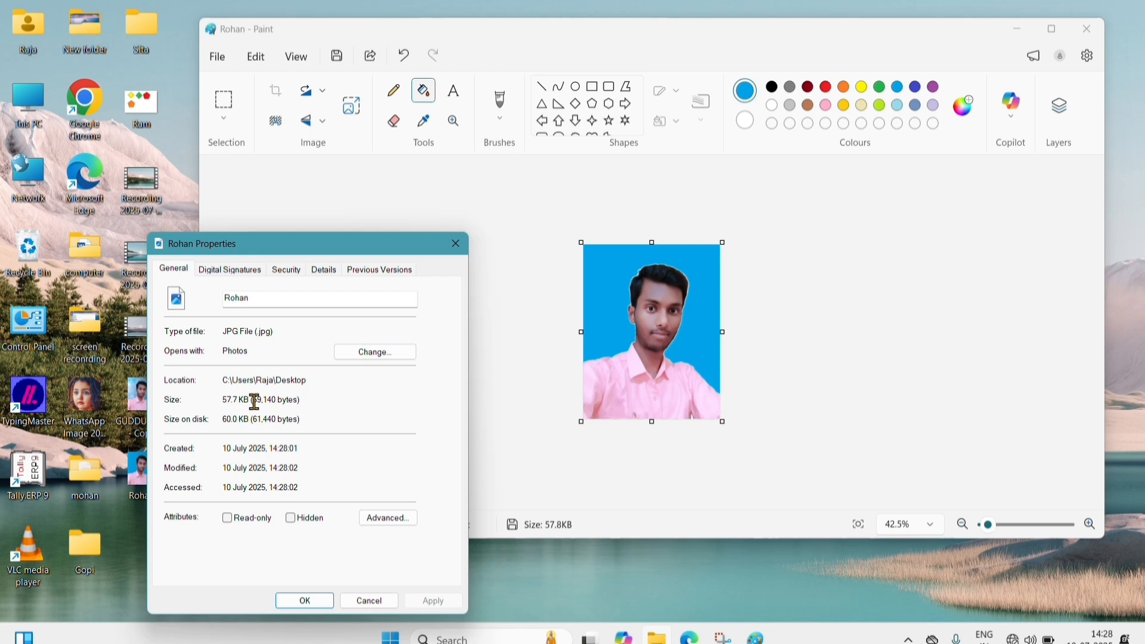
pyautogui.click(306, 601)
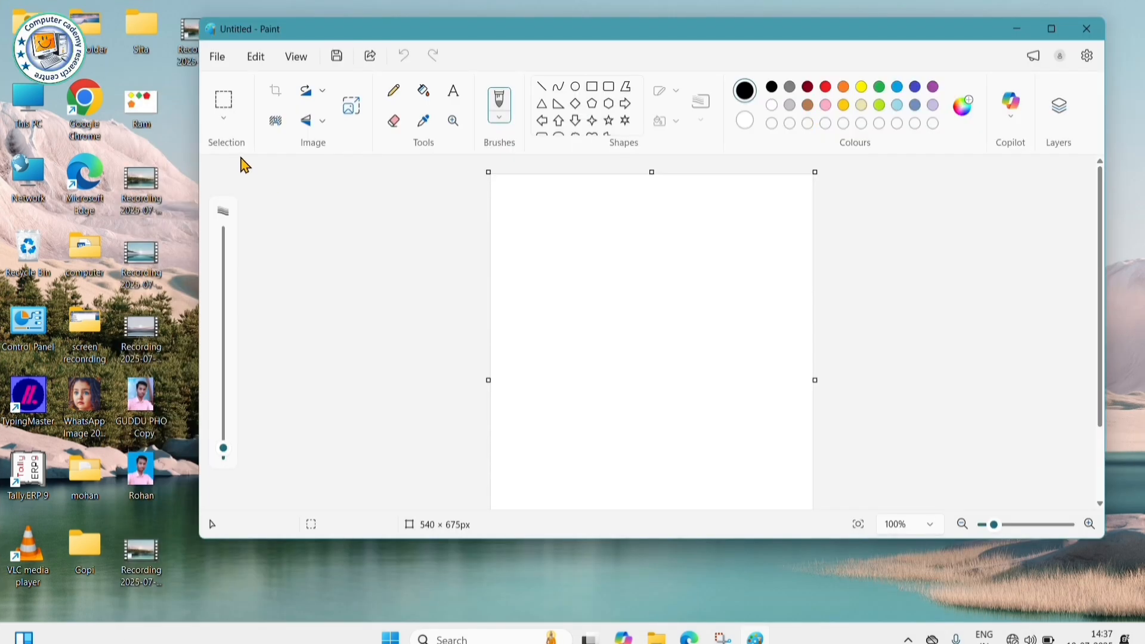
# - Glance at the selection modes without changing them, then maximize the Paint window
pyautogui.click(224, 120)
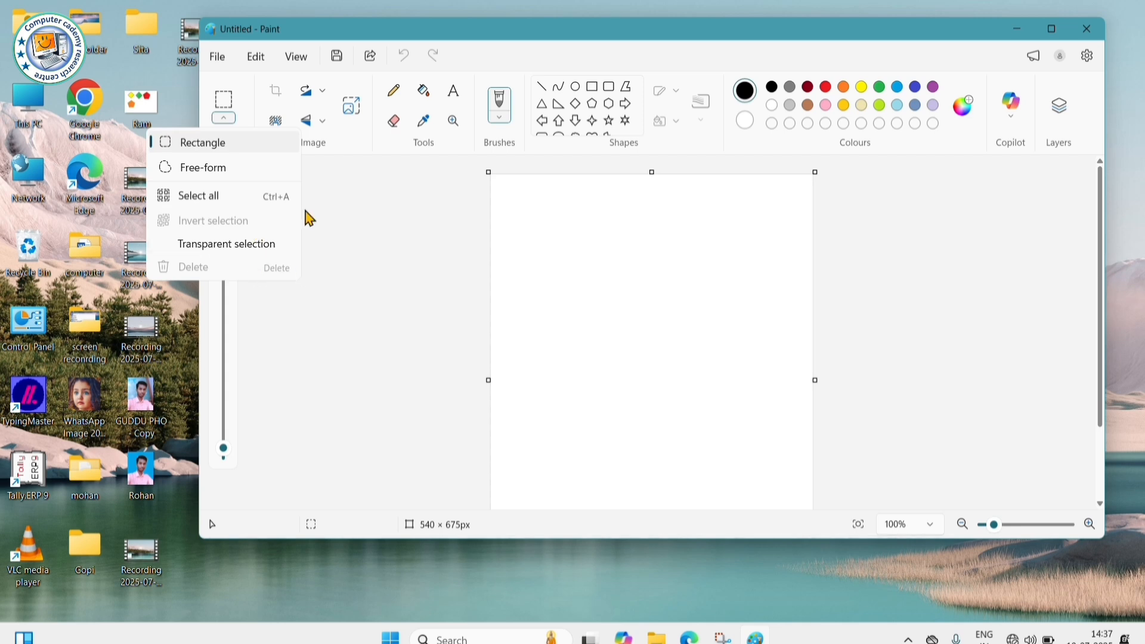
pyautogui.click(341, 215)
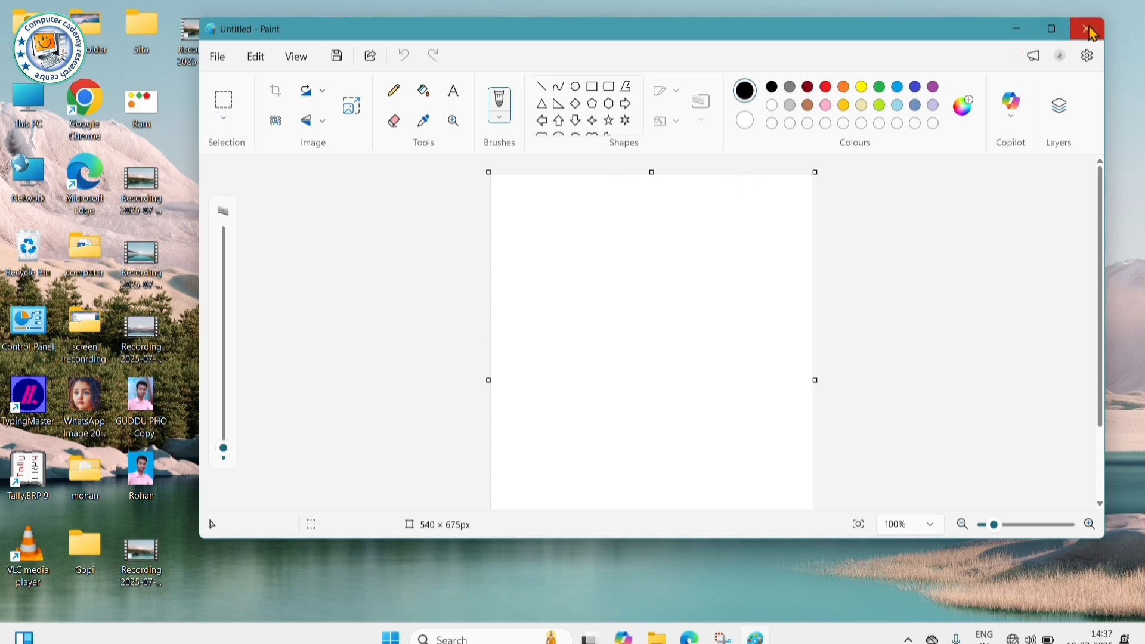
pyautogui.click(1052, 31)
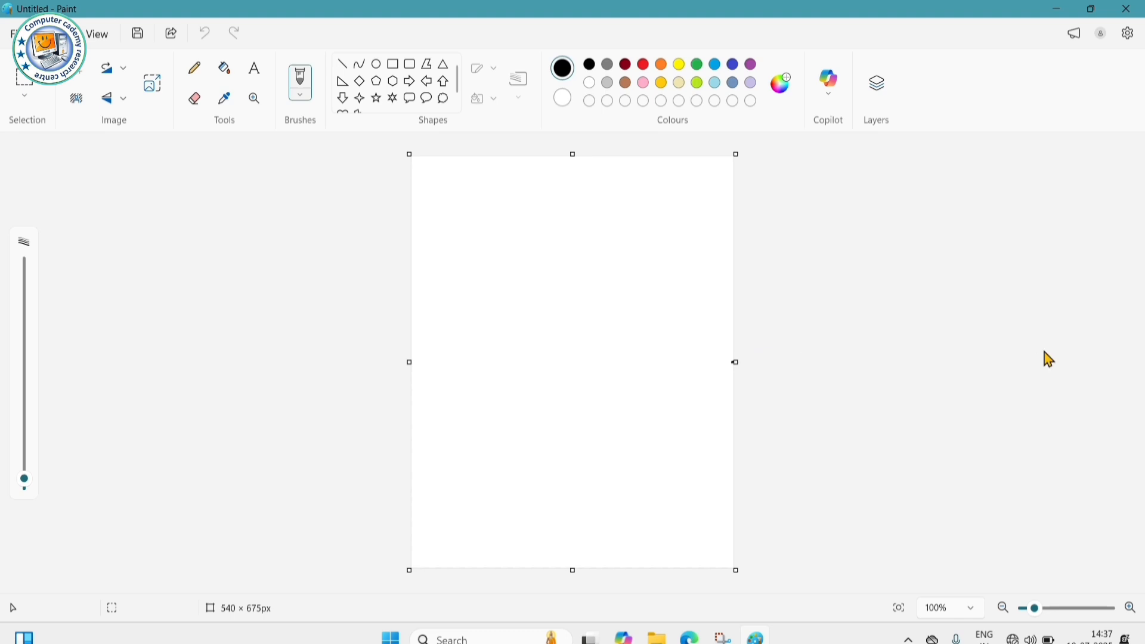
# - Widen the canvas to 1278 × 675 px and draw a five-point star outline
pyautogui.moveTo(735, 362); pyautogui.dragTo(1043, 362)
pyautogui.moveTo(256, 362); pyautogui.dragTo(126, 342)
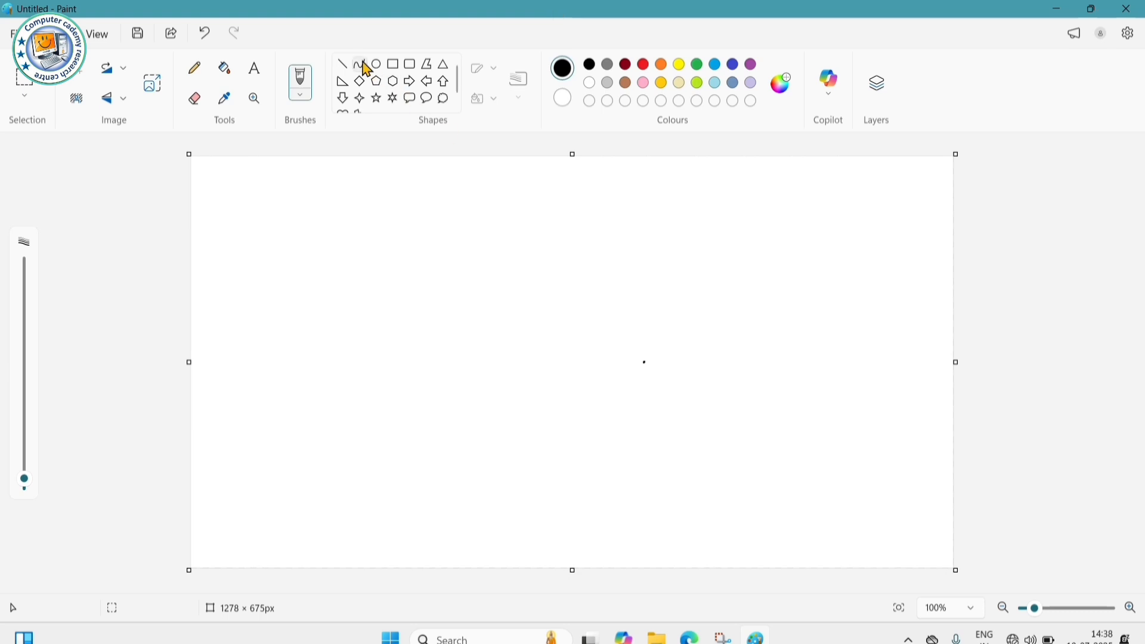
pyautogui.click(377, 99)
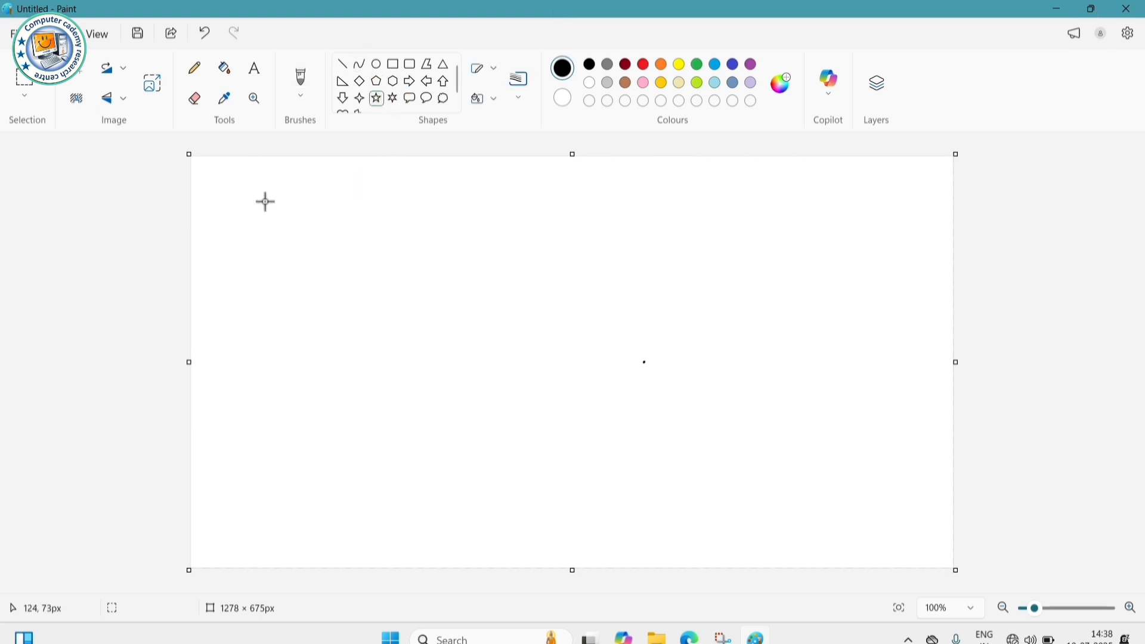
pyautogui.moveTo(260, 200); pyautogui.dragTo(372, 332)
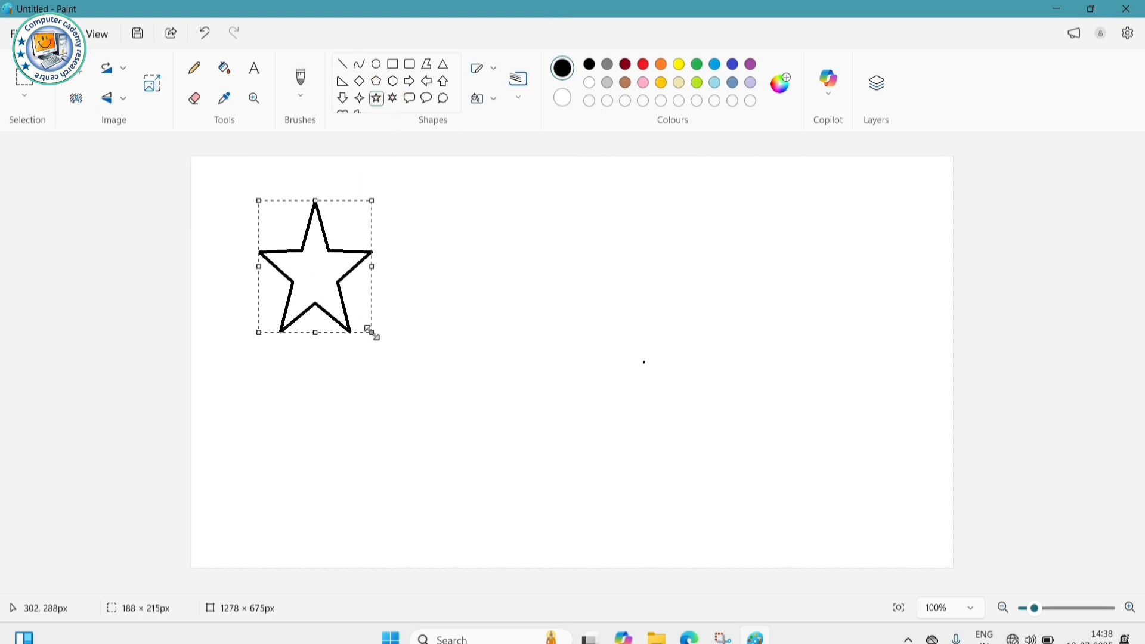
# - Make the star's outline red and move it to the right side of the canvas
pyautogui.click(626, 64)
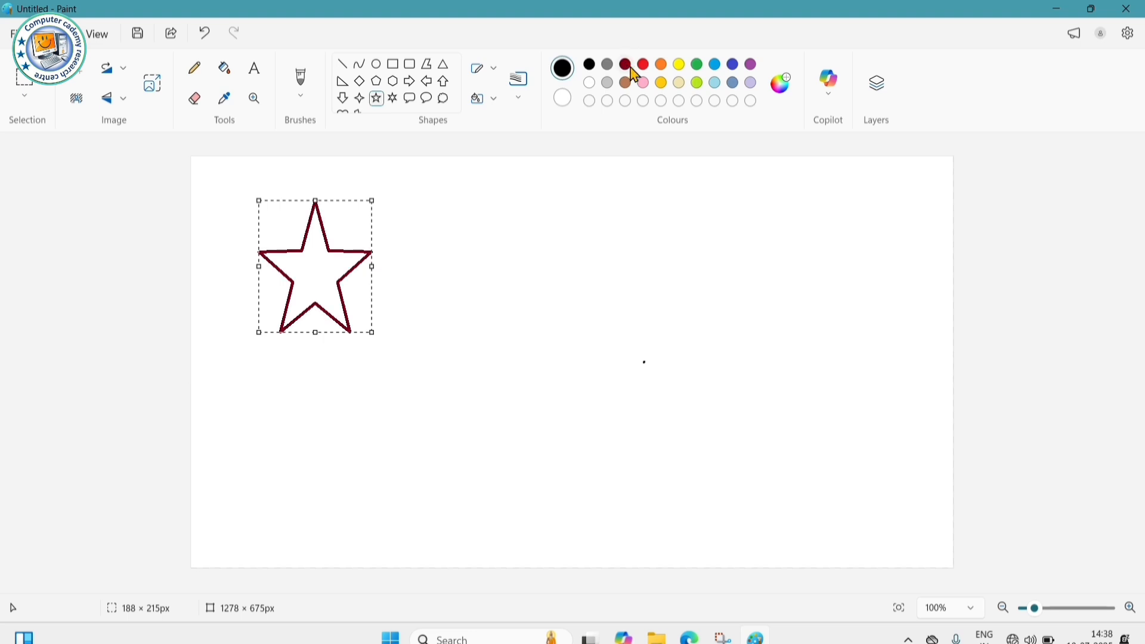
pyautogui.click(644, 64)
pyautogui.click(650, 70)
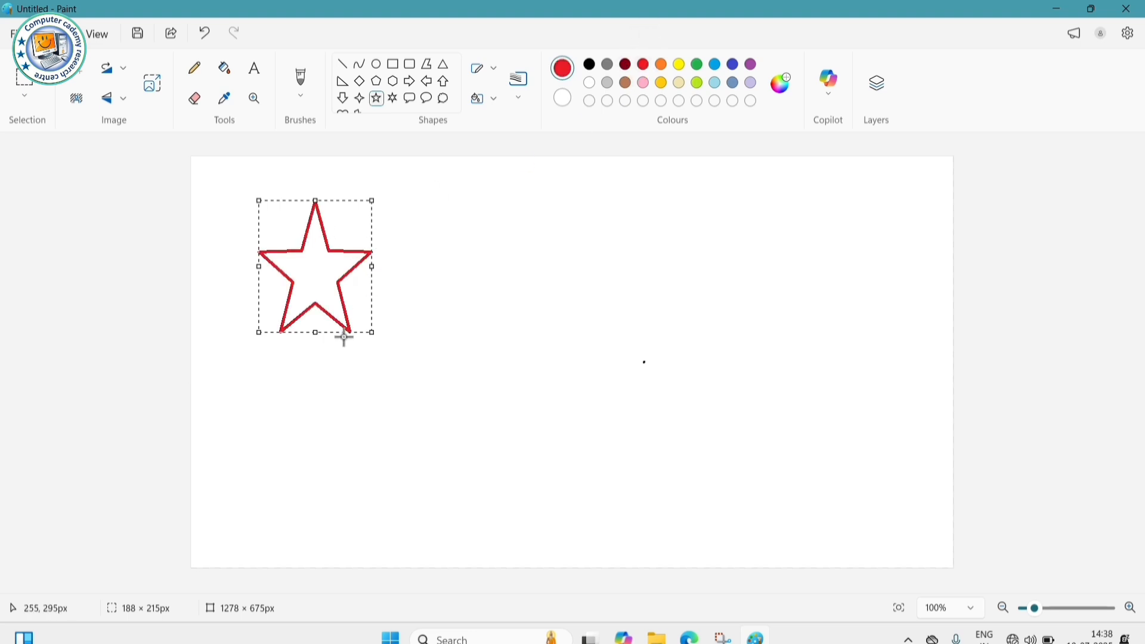
pyautogui.moveTo(345, 330); pyautogui.dragTo(883, 333)
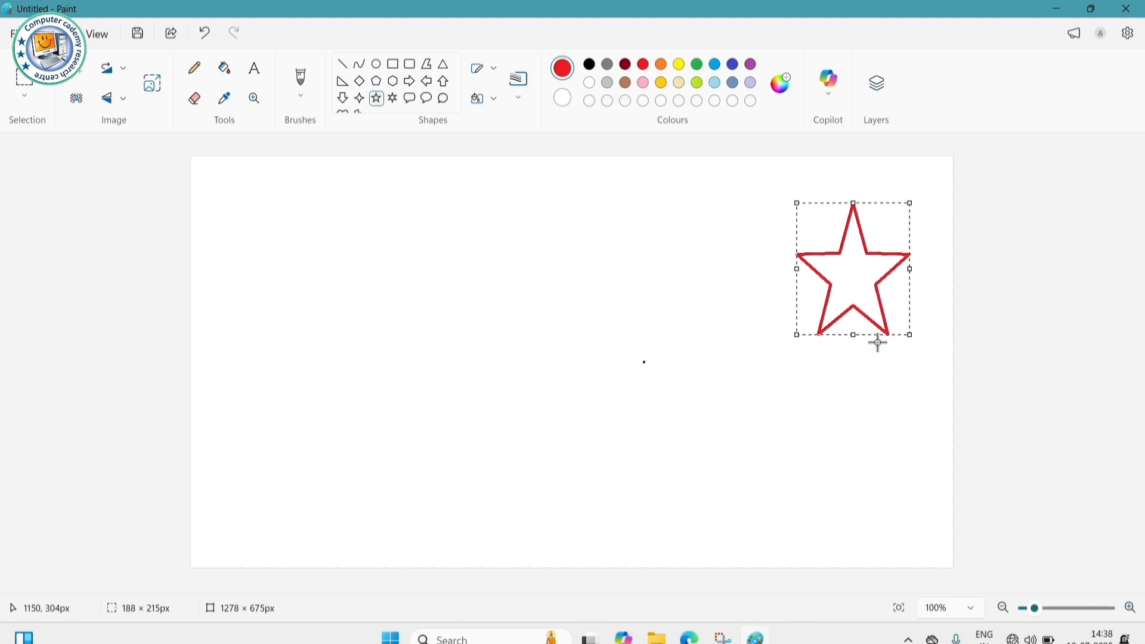
pyautogui.click(747, 275)
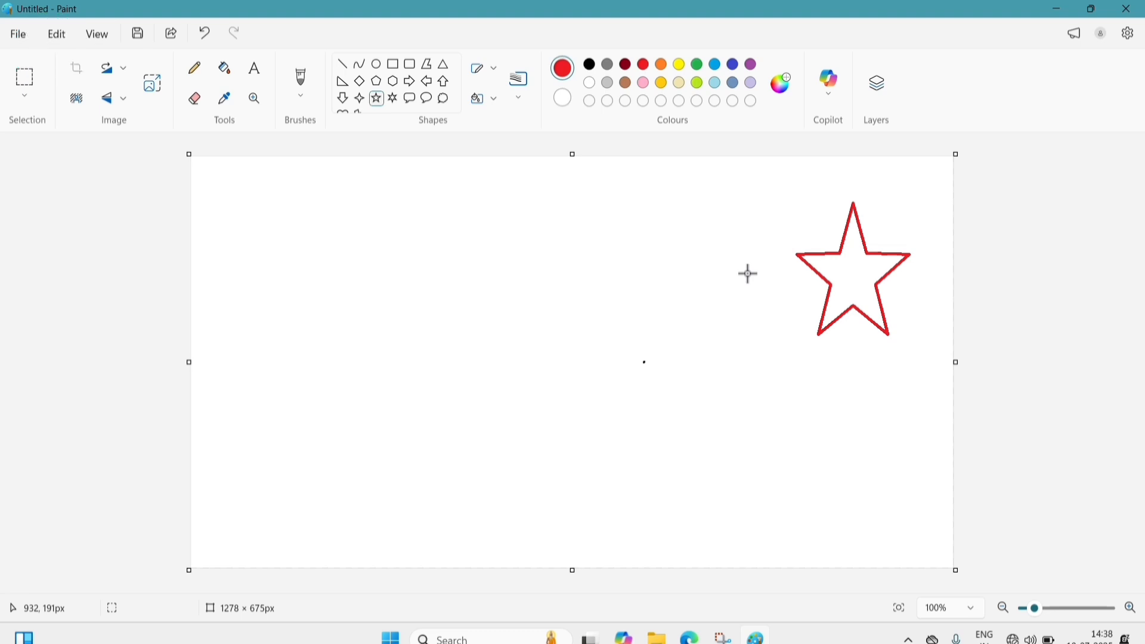
pyautogui.click(24, 96)
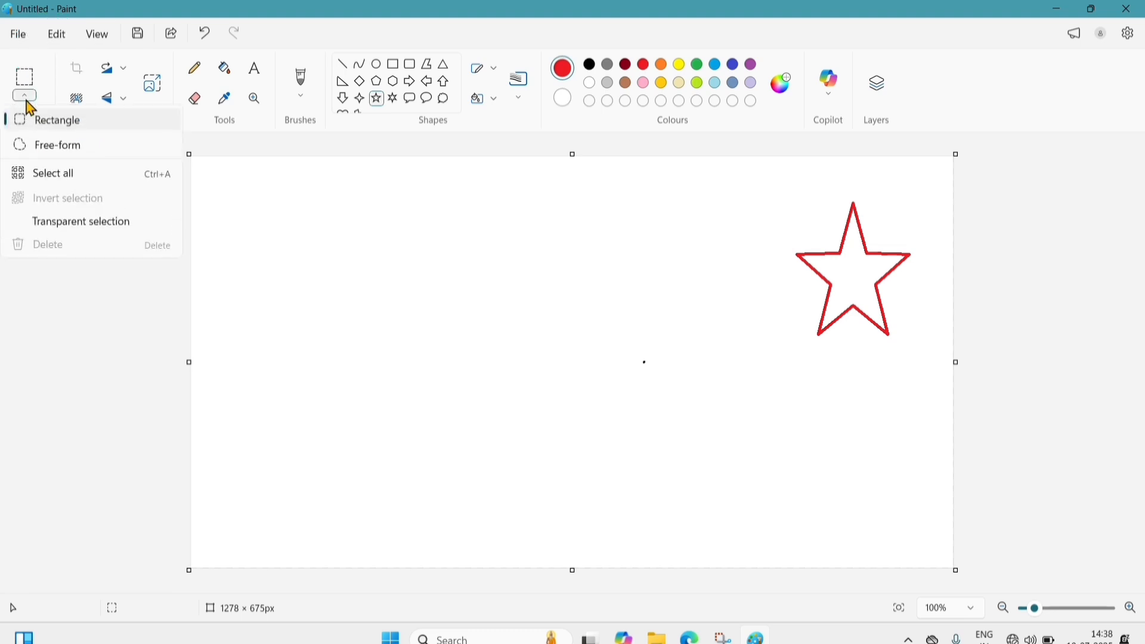
# - Rectangle-select the red star, drag it left, then back to the upper right
pyautogui.click(65, 126)
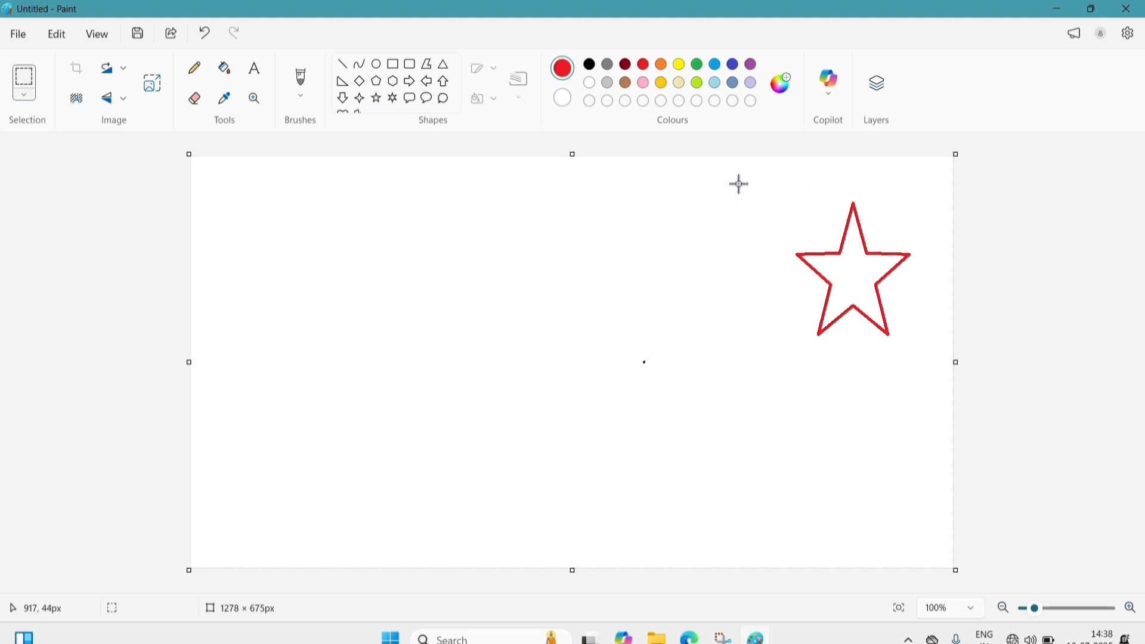
pyautogui.moveTo(740, 185); pyautogui.dragTo(938, 356)
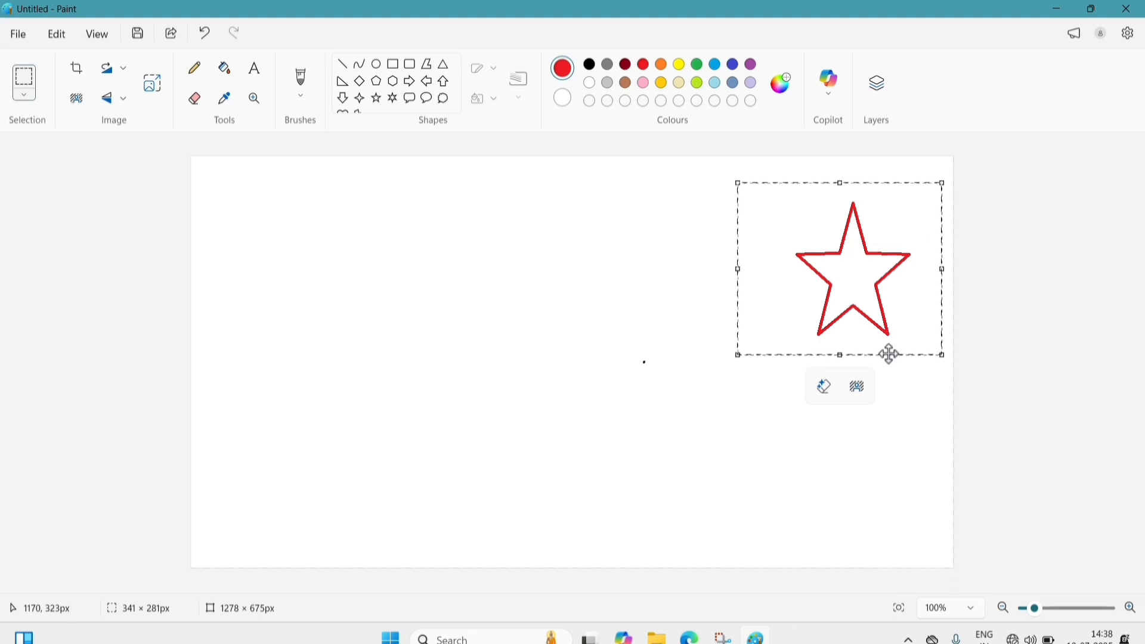
pyautogui.moveTo(887, 353); pyautogui.dragTo(409, 332)
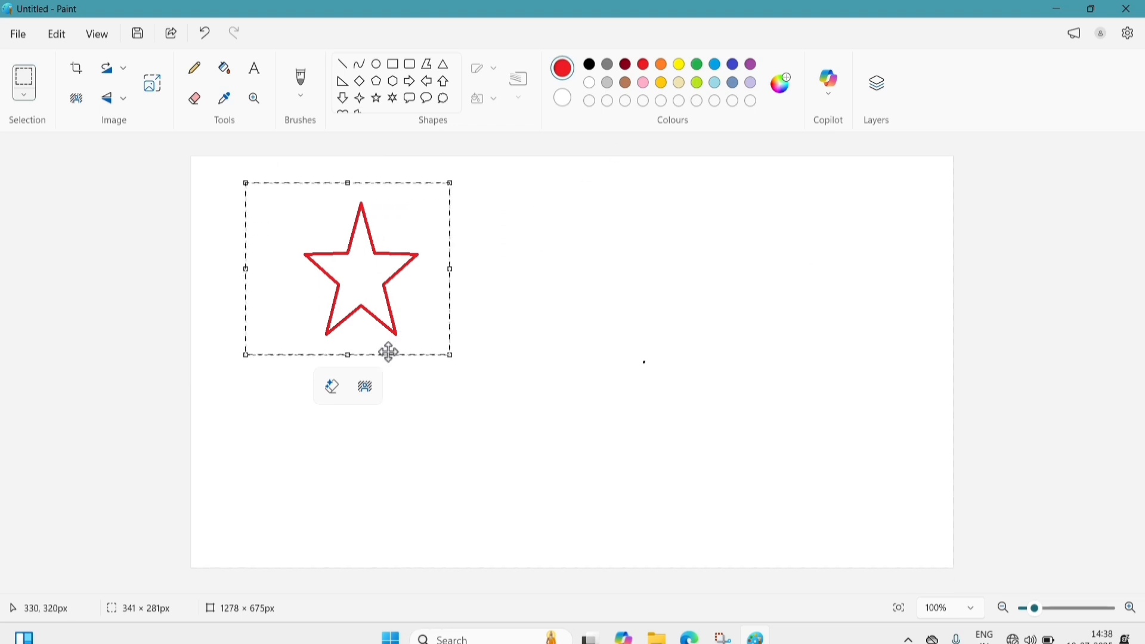
pyautogui.moveTo(386, 352); pyautogui.dragTo(860, 352)
# - Deselect the star, browse the selection modes without changes, and open the File menu
pyautogui.click(573, 273)
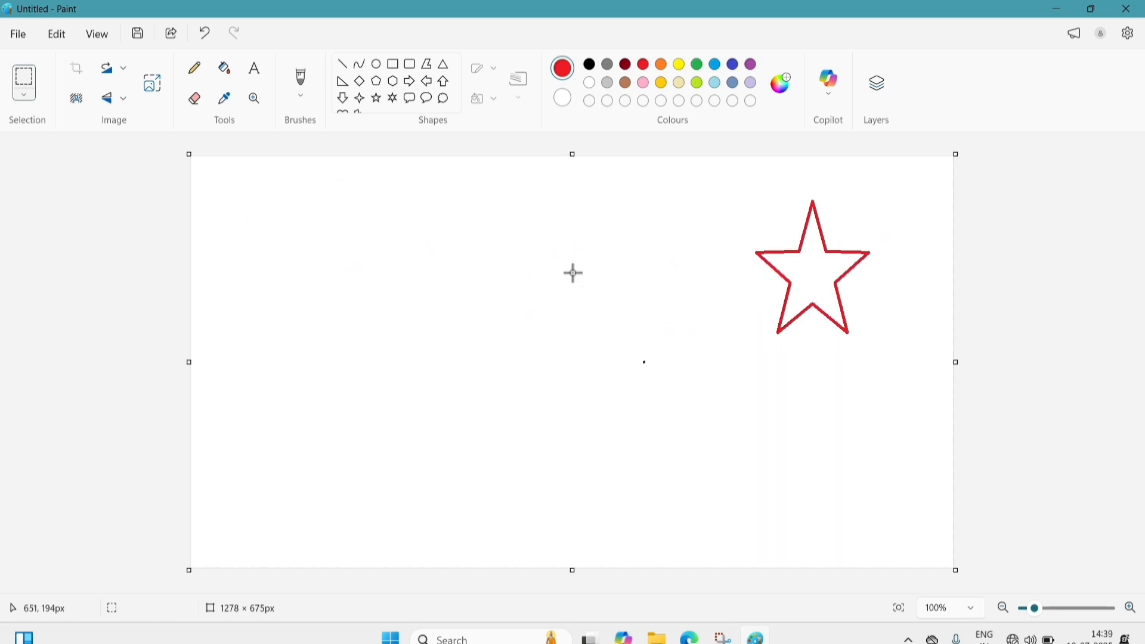
pyautogui.click(24, 94)
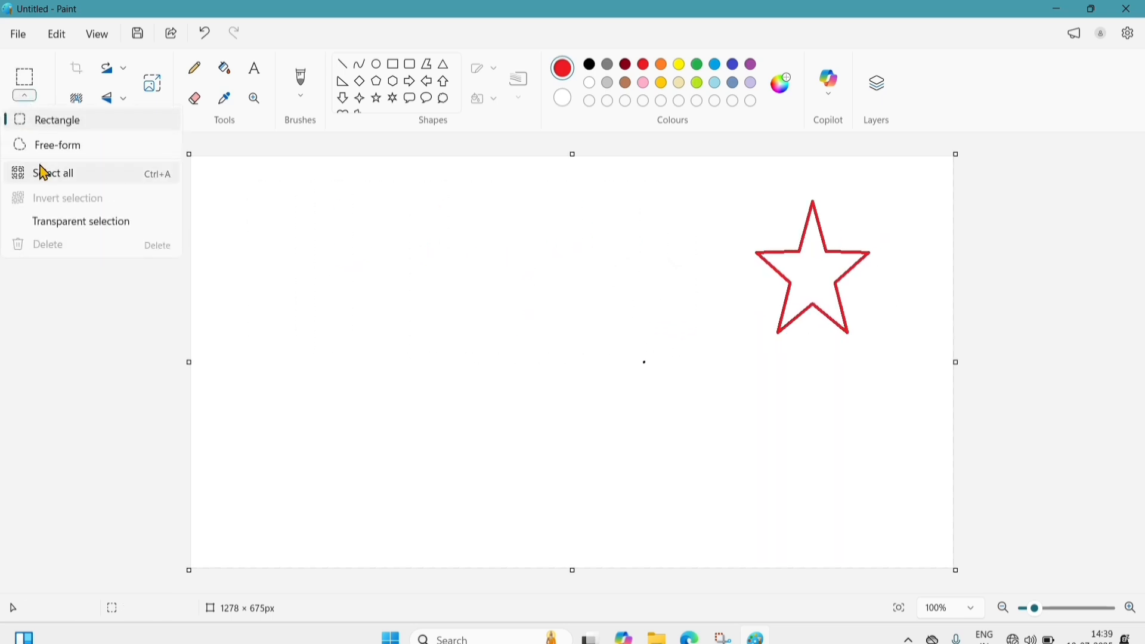
pyautogui.click(389, 230)
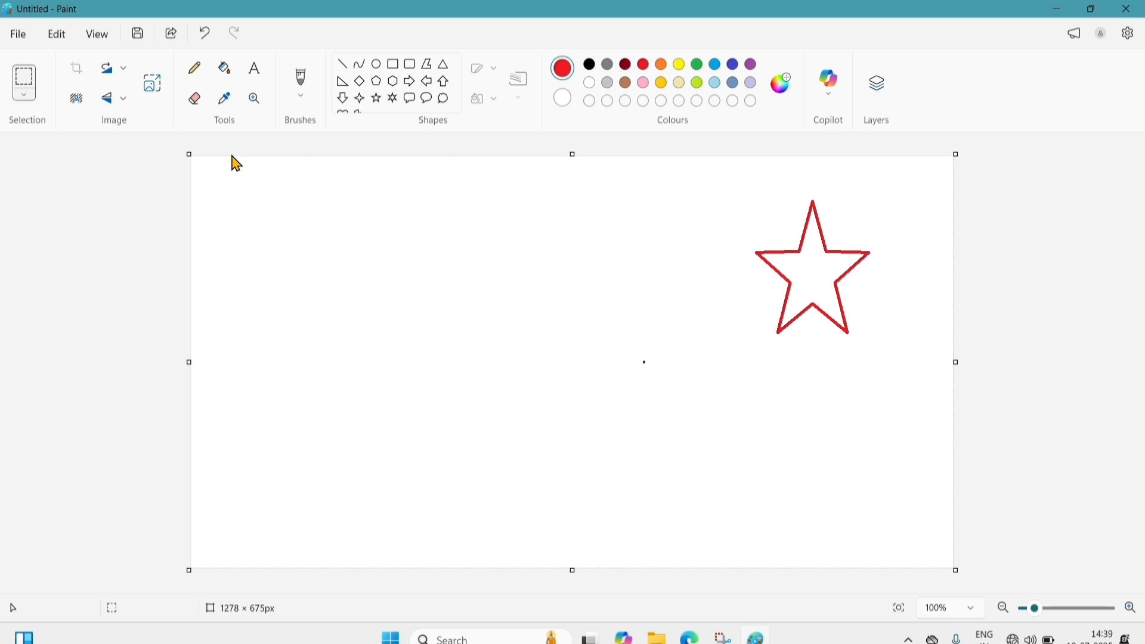
pyautogui.click(25, 95)
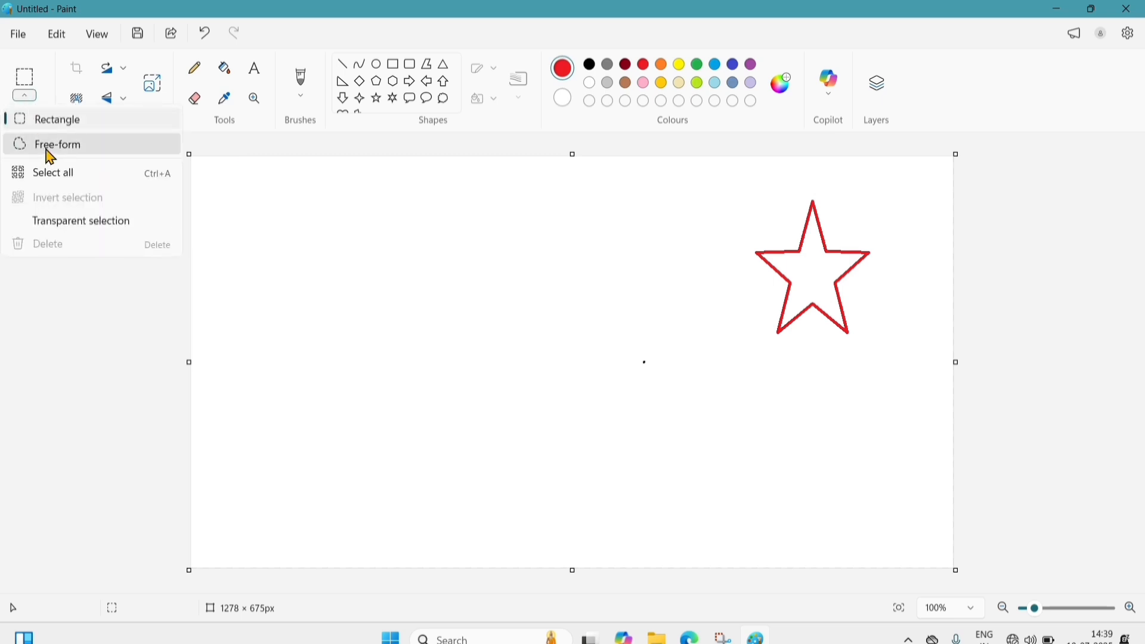
pyautogui.click(310, 187)
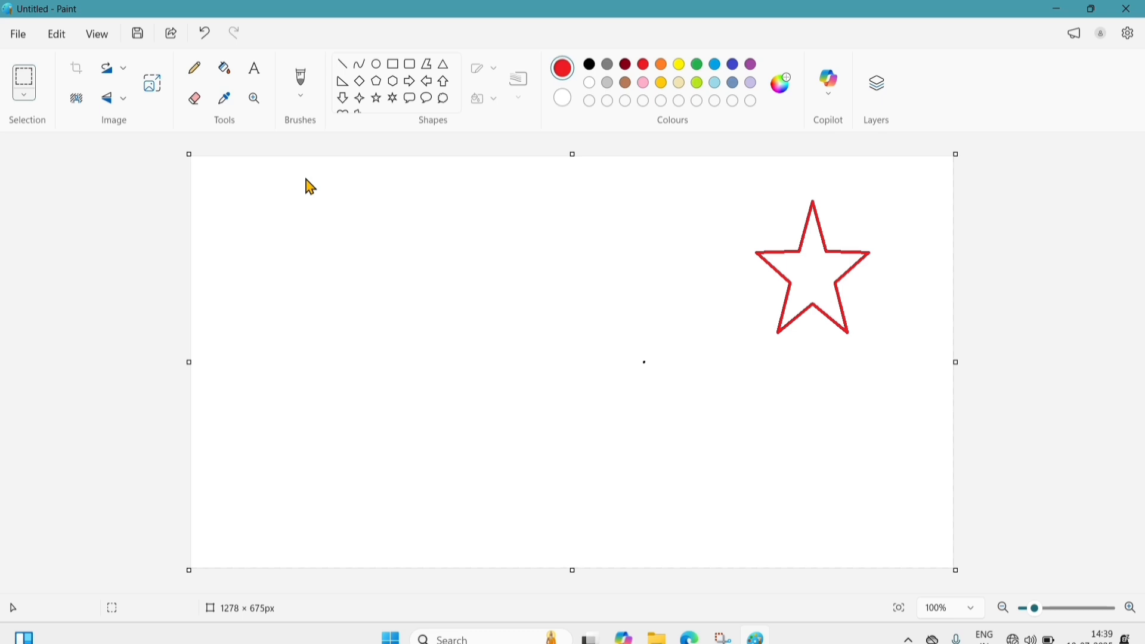
pyautogui.click(18, 35)
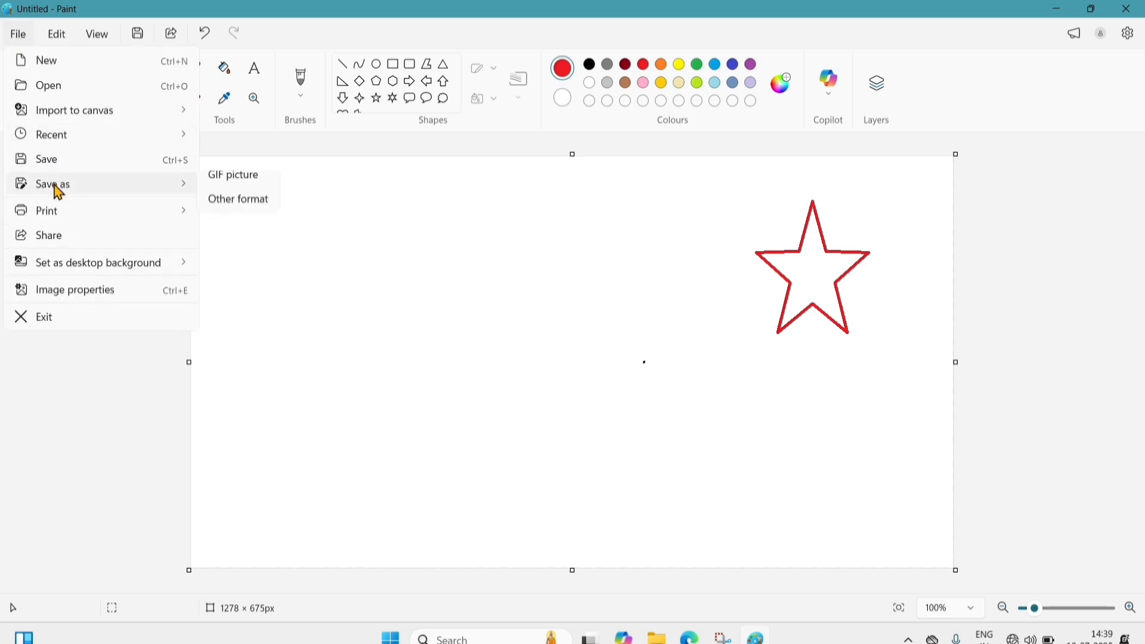
# - Import the WhatsApp Image photo beside the red star, shrunk to 410 × 358 px
pyautogui.moveTo(89, 116)
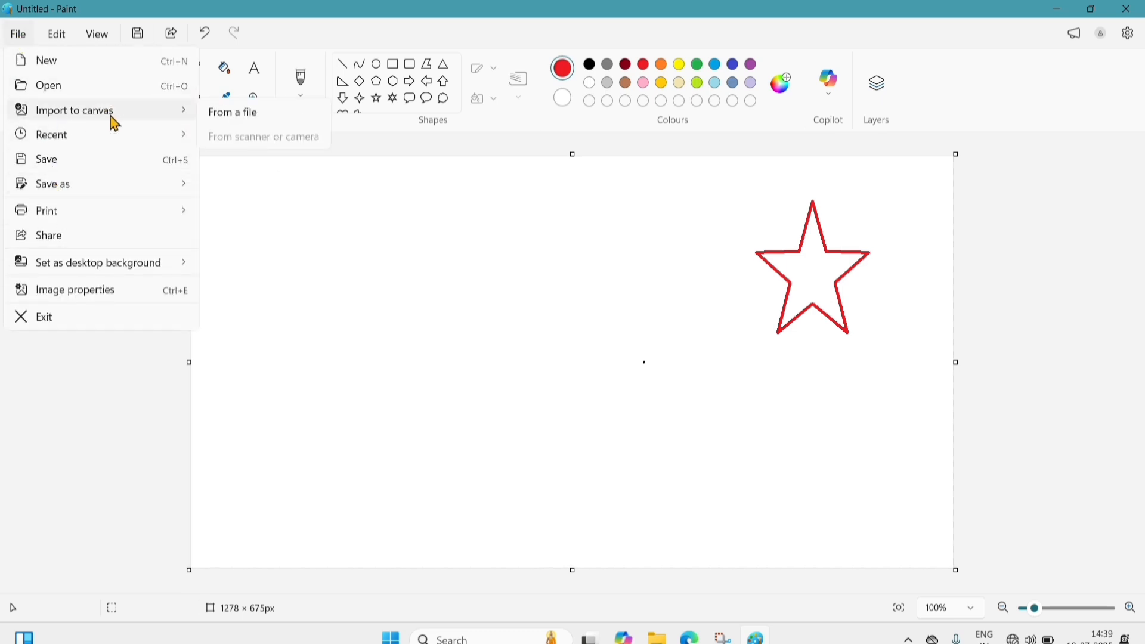
pyautogui.click(243, 118)
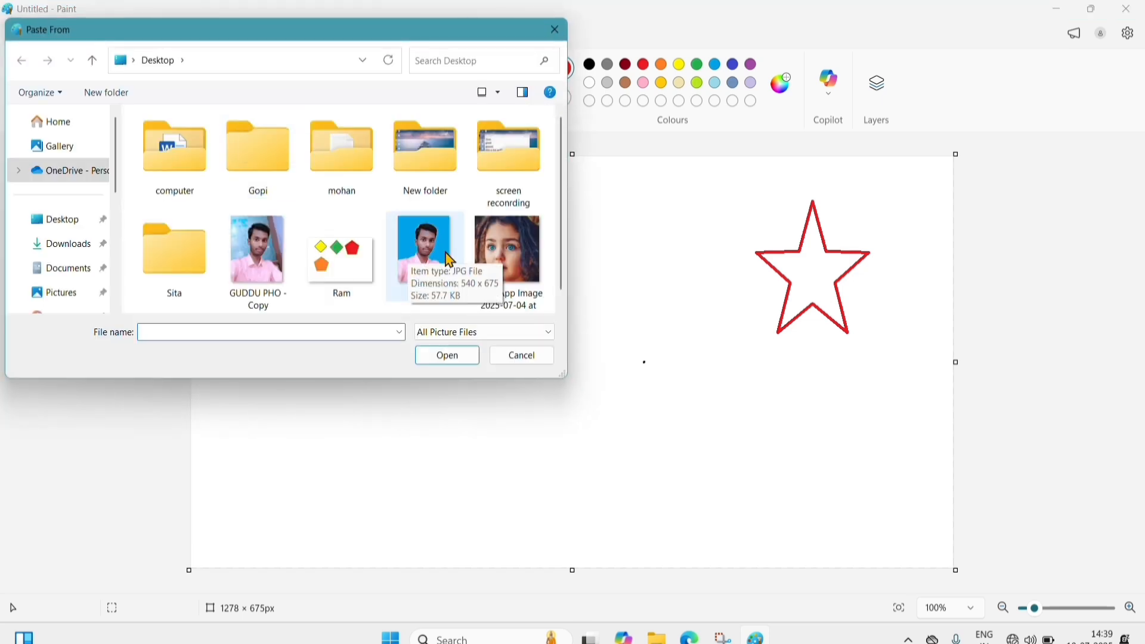
pyautogui.scroll(-1, 400, 255)
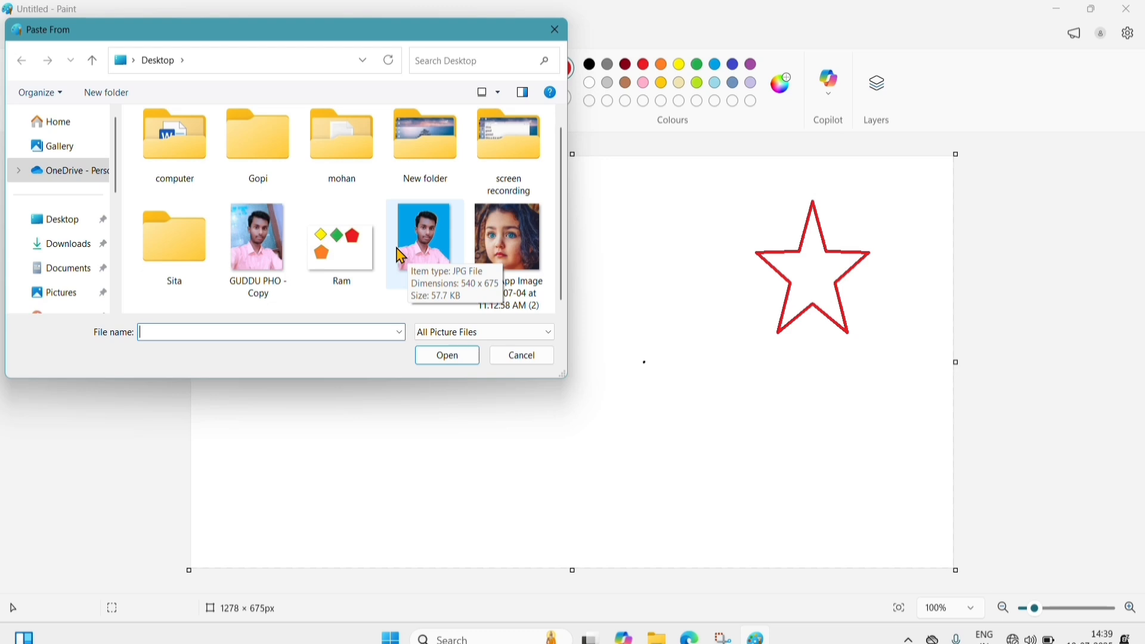
pyautogui.click(510, 251)
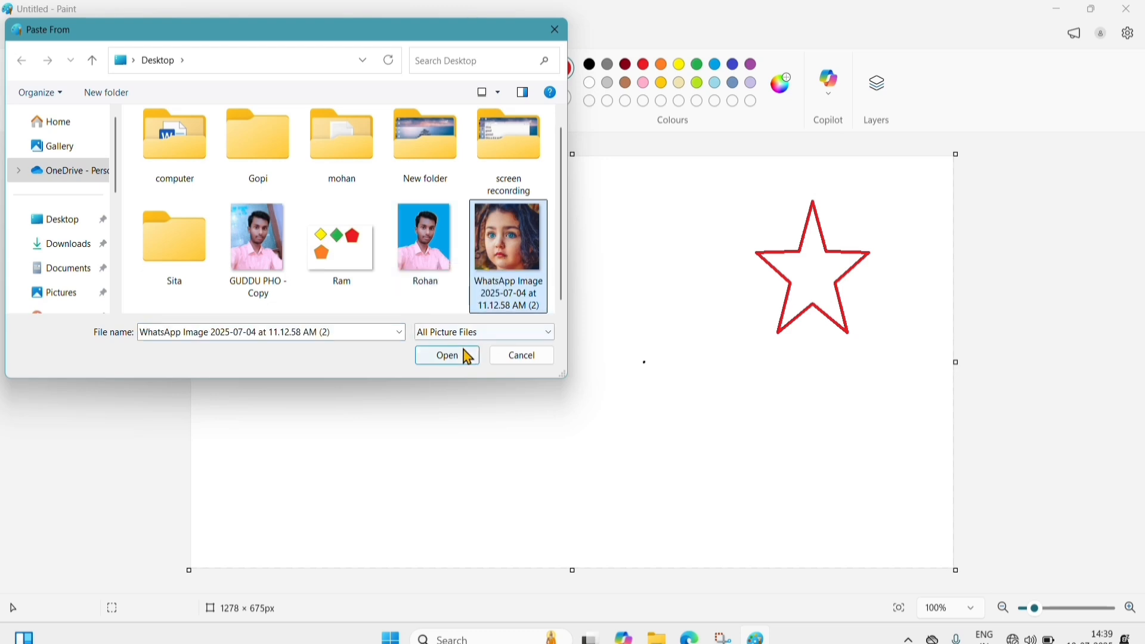
pyautogui.click(455, 357)
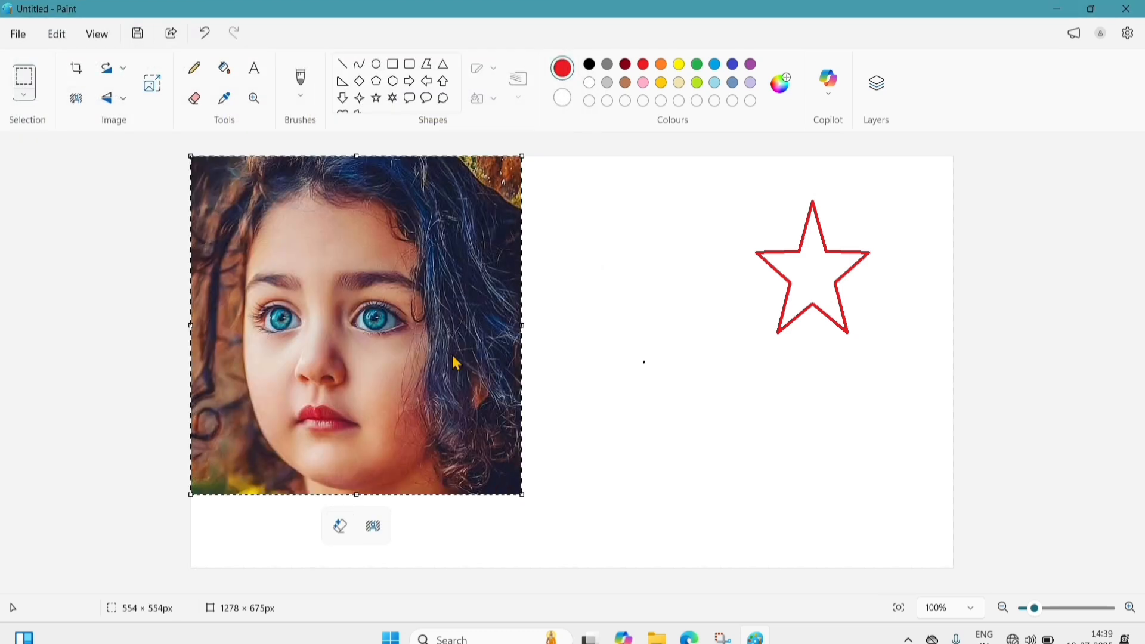
pyautogui.moveTo(525, 507); pyautogui.dragTo(439, 377)
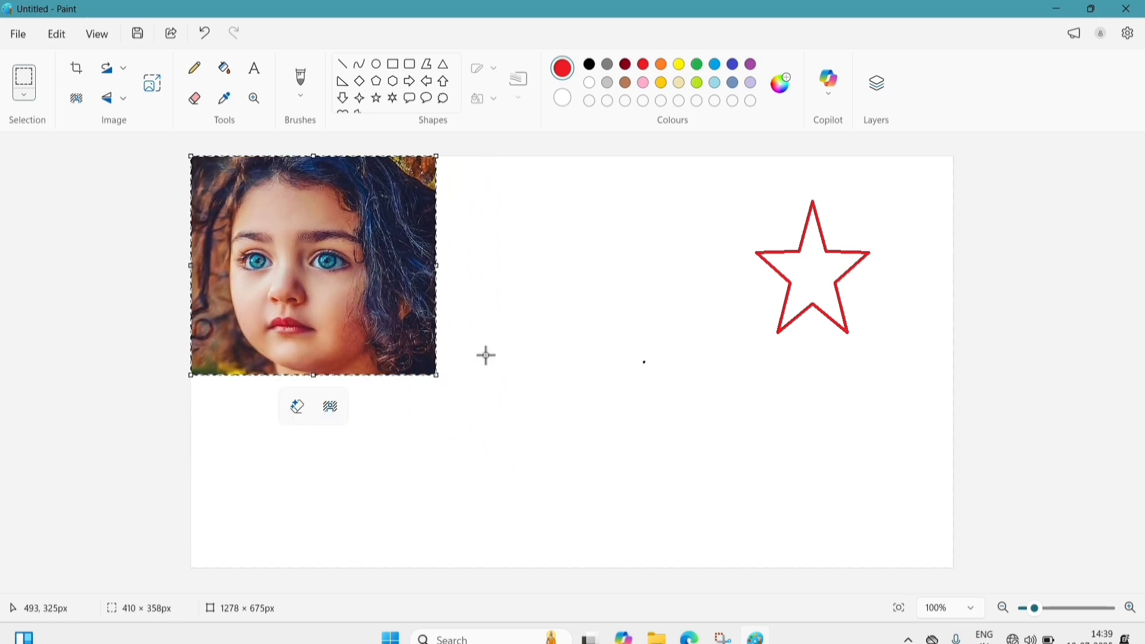
# - Commit the pasted photo, then trace a Free-form selection around the girl's face
pyautogui.click(471, 313)
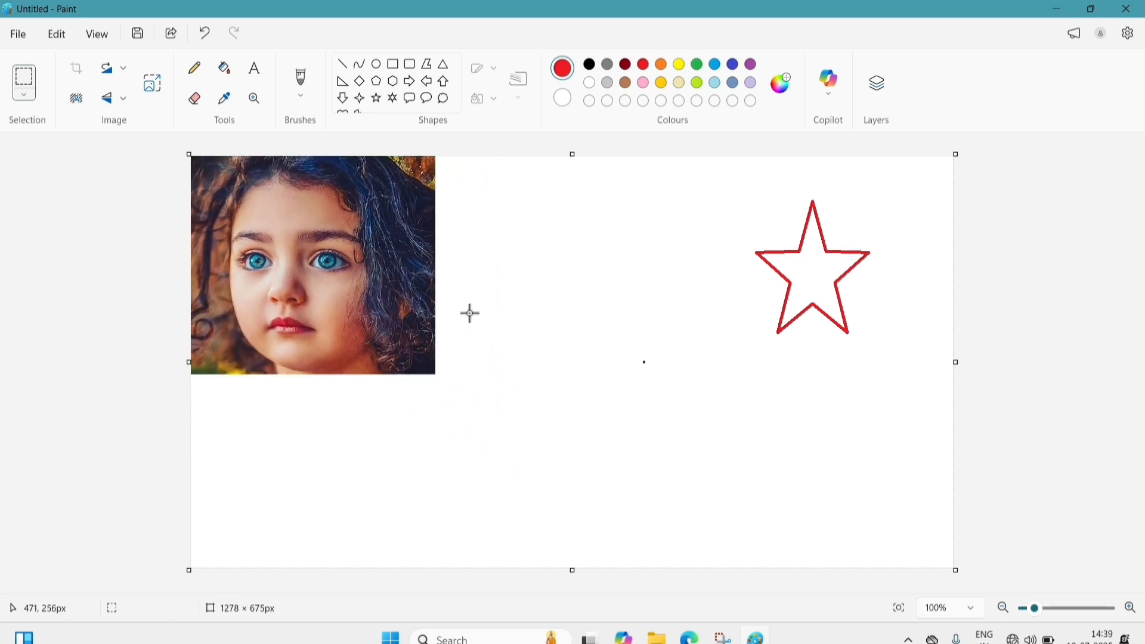
pyautogui.click(24, 95)
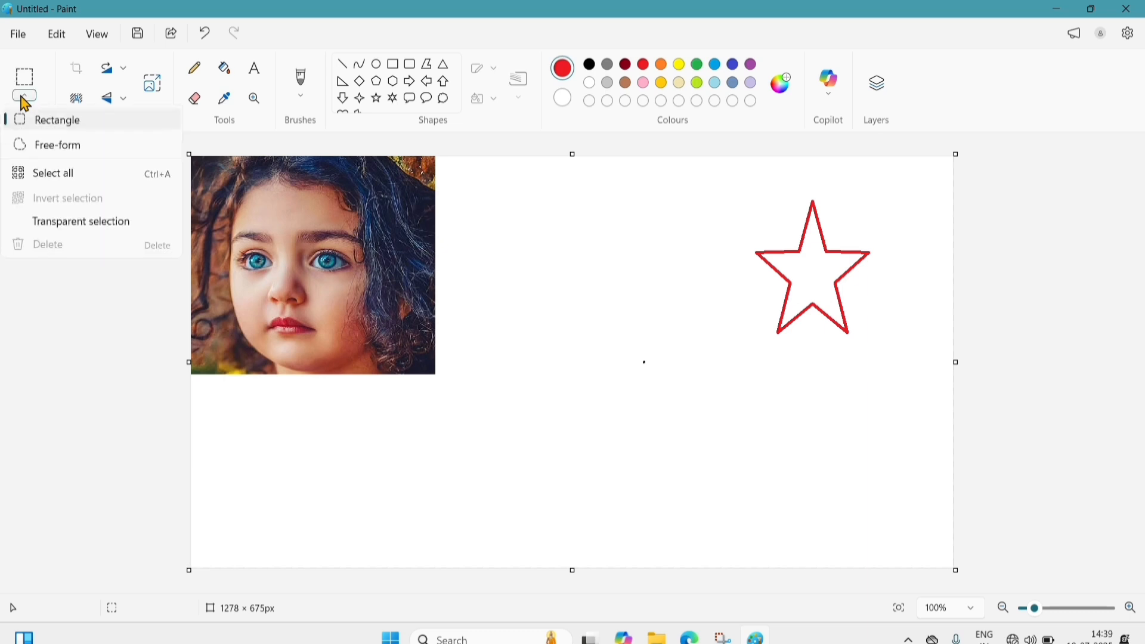
pyautogui.click(70, 153)
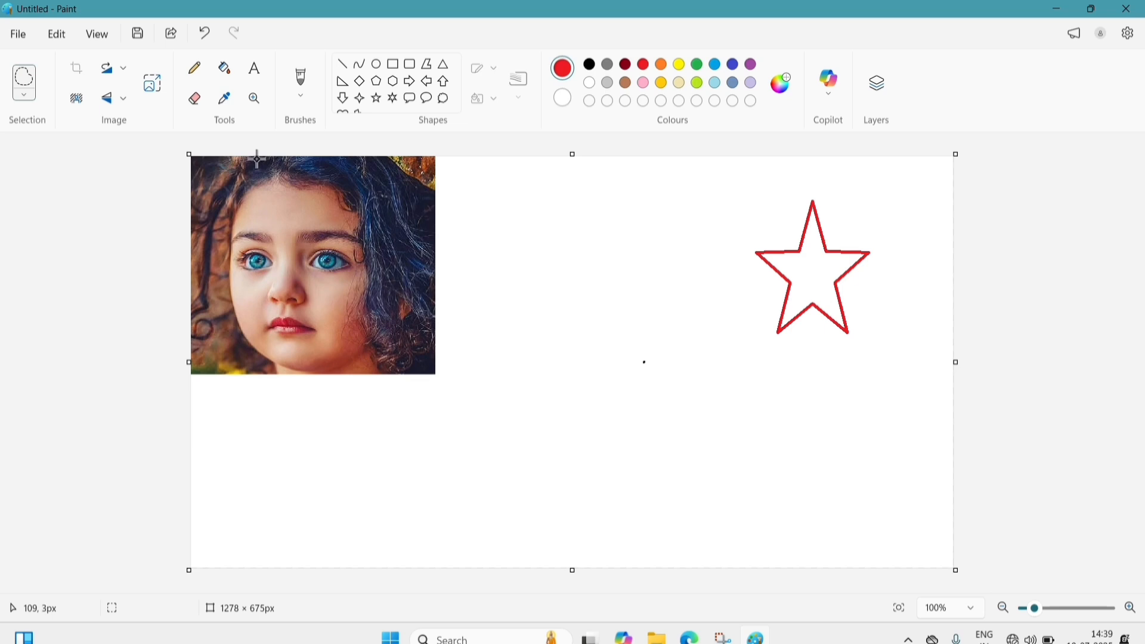
pyautogui.moveTo(257, 158)
pyautogui.mouseDown()
pyautogui.moveTo(220, 210)
pyautogui.moveTo(221, 292)
pyautogui.moveTo(241, 340)
pyautogui.moveTo(279, 361)
pyautogui.moveTo(359, 363)
pyautogui.moveTo(399, 299)
pyautogui.moveTo(391, 214)
pyautogui.moveTo(370, 184)
pyautogui.moveTo(329, 172)
pyautogui.moveTo(273, 161)
pyautogui.moveTo(226, 169)
pyautogui.moveTo(388, 216)
pyautogui.moveTo(581, 215)
pyautogui.moveTo(496, 228)
pyautogui.moveTo(278, 216)
pyautogui.mouseUp()
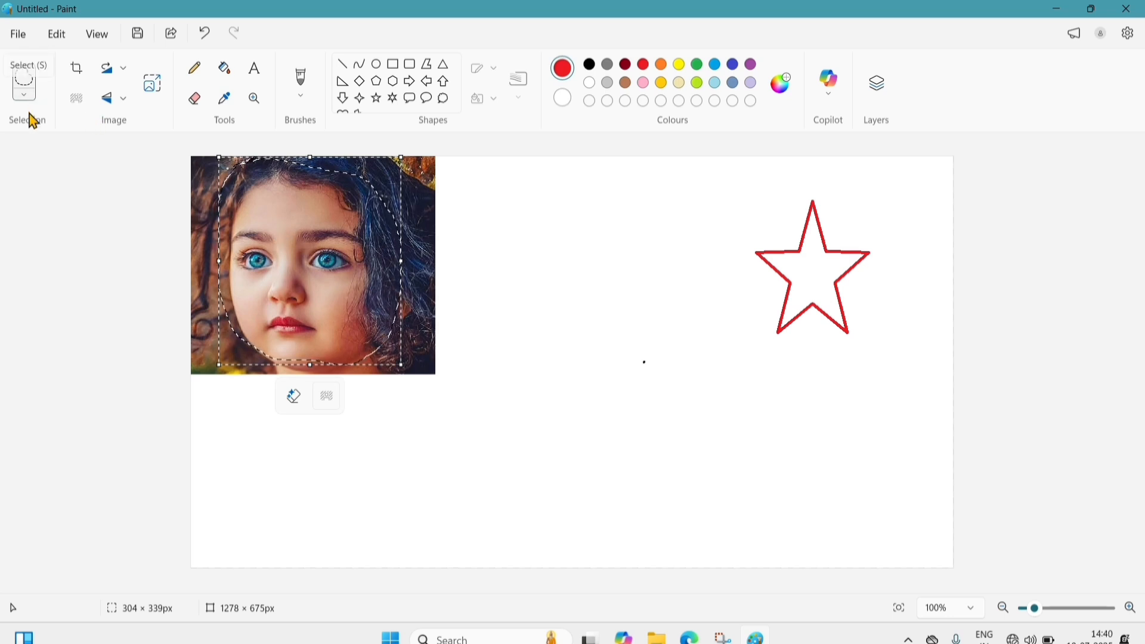
pyautogui.click(24, 100)
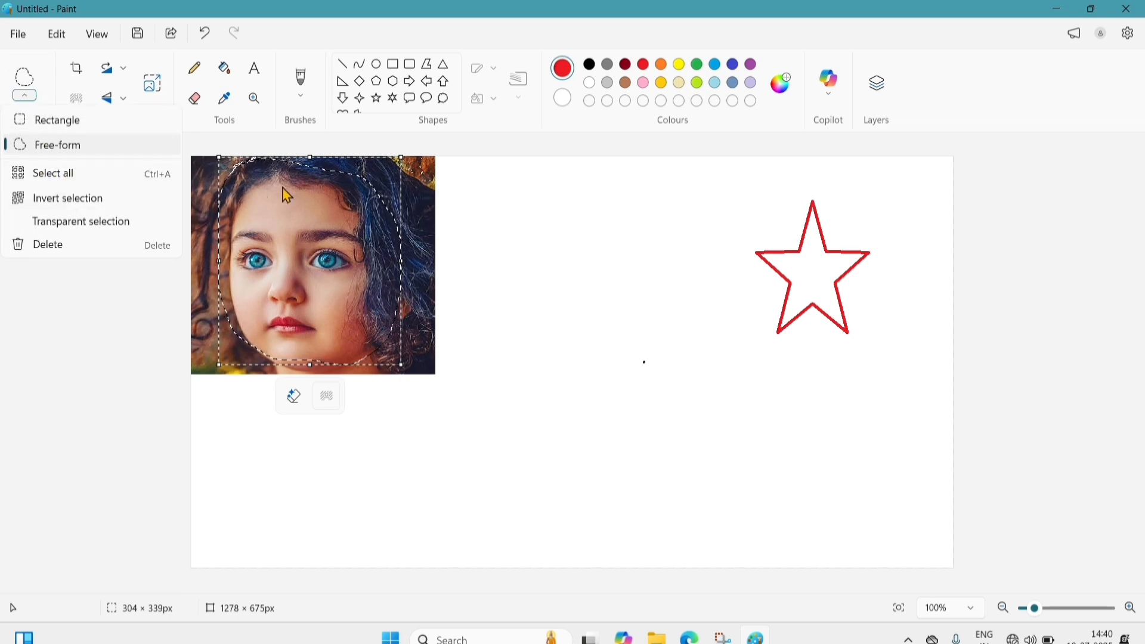
pyautogui.click(477, 253)
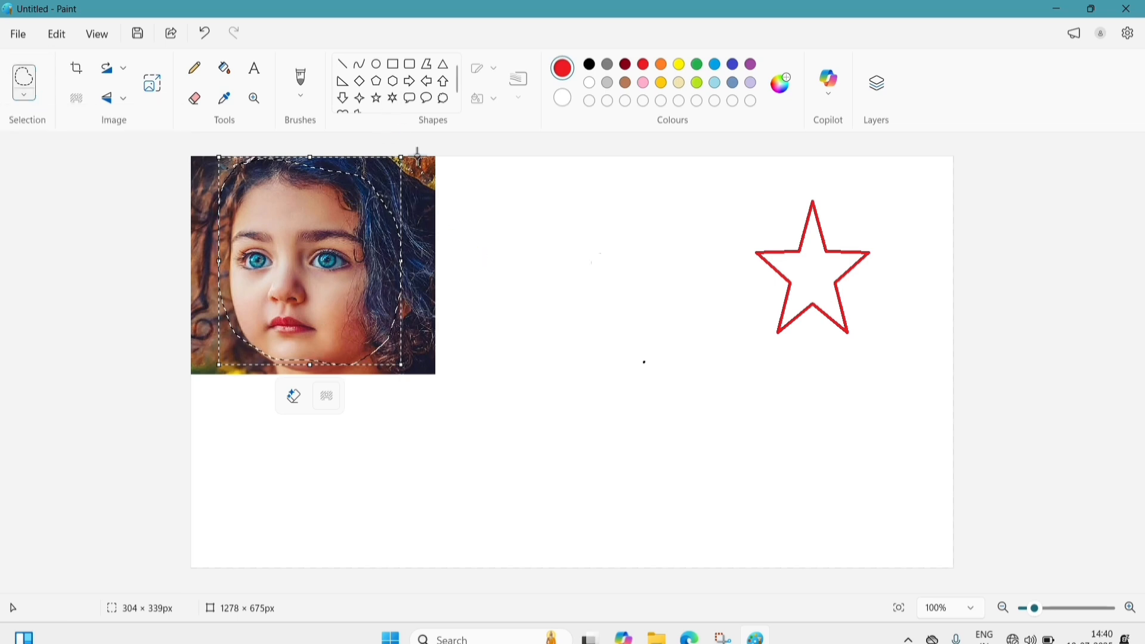
pyautogui.click(645, 285)
# - Draw three overlapping red rectangles across the middle and lower canvas
pyautogui.click(393, 64)
pyautogui.moveTo(501, 235); pyautogui.dragTo(768, 448)
pyautogui.moveTo(244, 411)
pyautogui.mouseDown()
pyautogui.moveTo(296, 463)
pyautogui.moveTo(549, 596)
pyautogui.mouseUp()
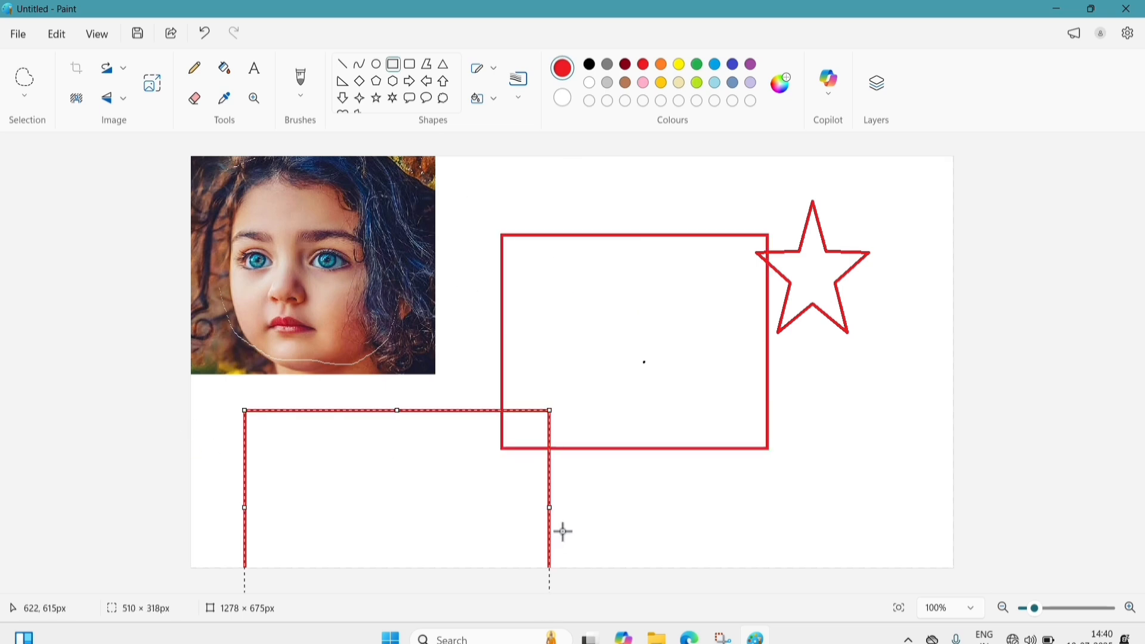
pyautogui.moveTo(584, 290); pyautogui.dragTo(832, 552)
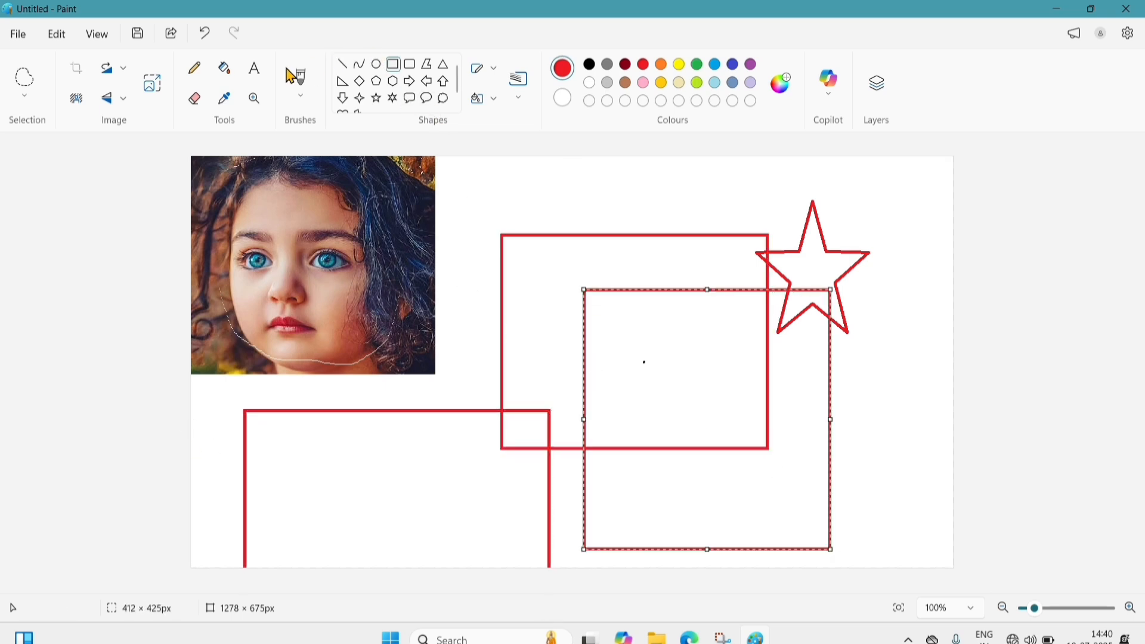
# - Fill all three rectangles and their overlaps with yellow
pyautogui.click(225, 68)
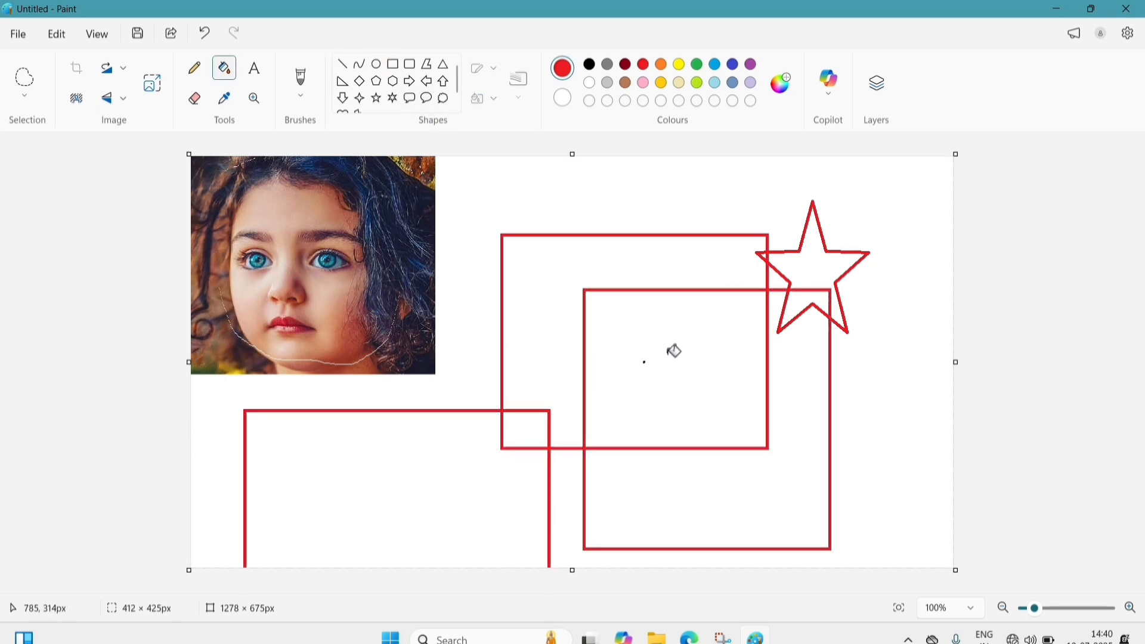
pyautogui.click(678, 64)
pyautogui.click(329, 482)
pyautogui.click(539, 312)
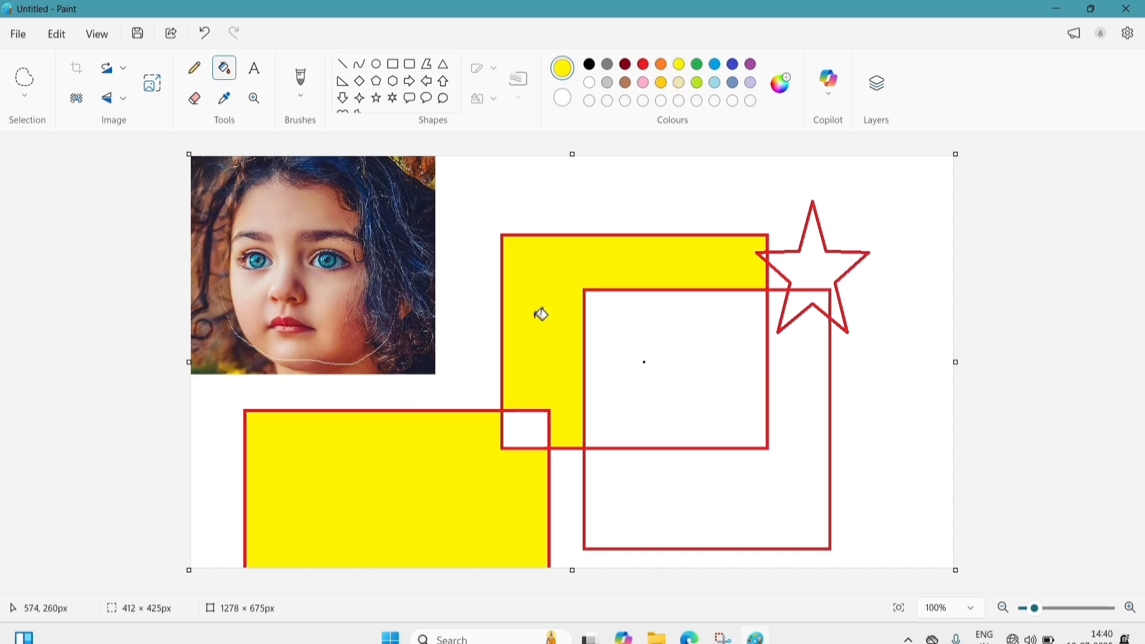
pyautogui.click(734, 363)
pyautogui.click(798, 452)
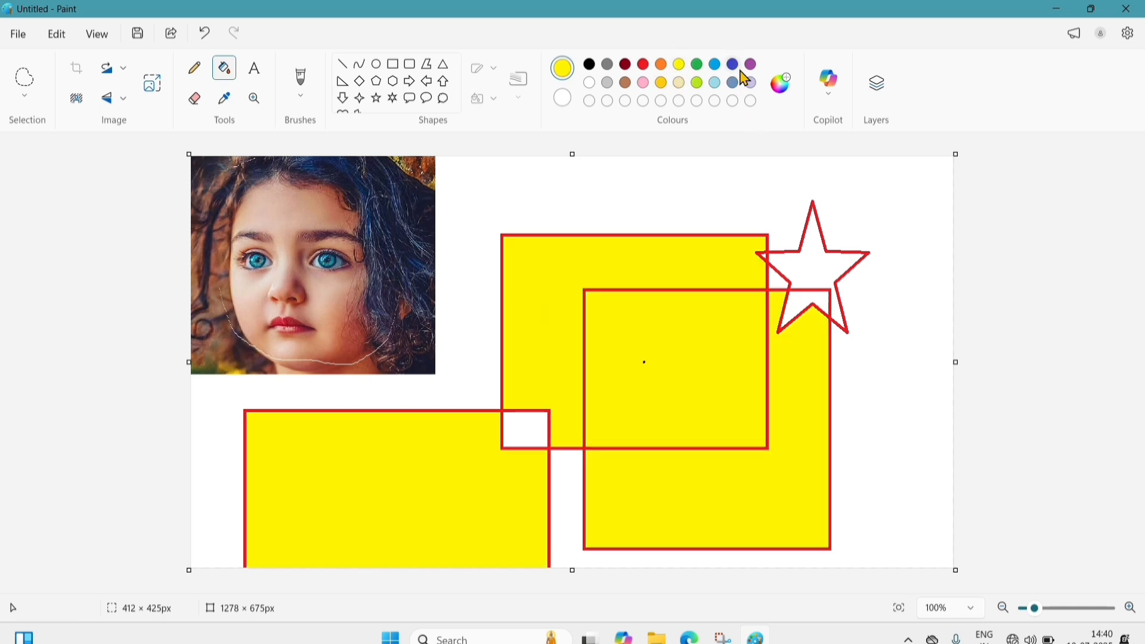
# - Fill the white background and the star's upper interior with indigo blue
pyautogui.click(733, 65)
pyautogui.click(614, 182)
pyautogui.click(829, 264)
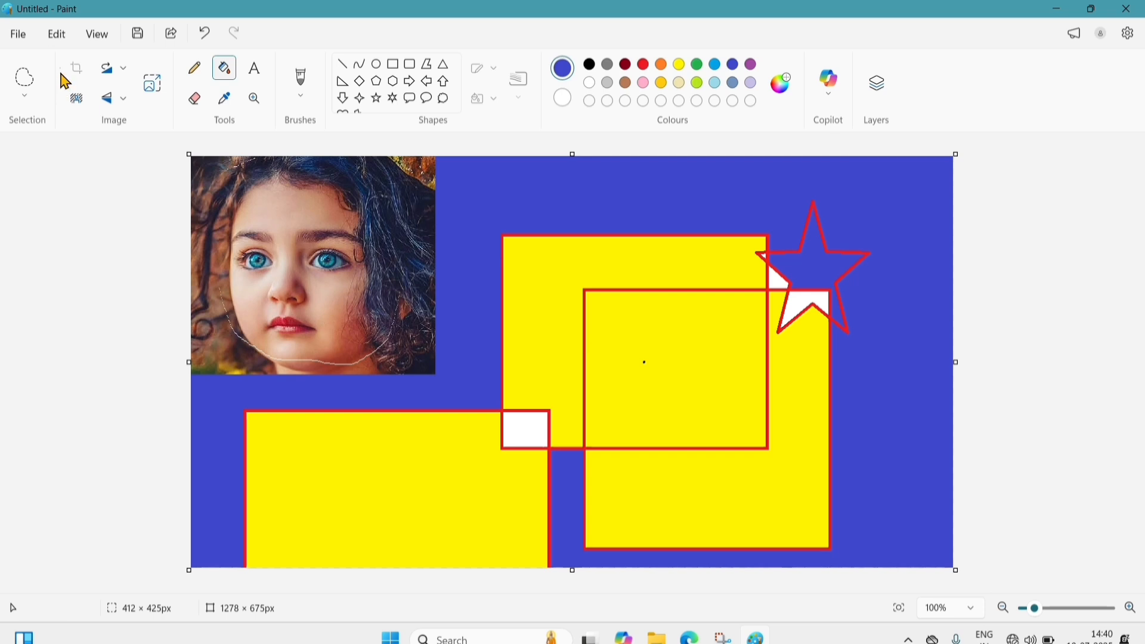
# - Select all and delete to wipe the 1278 × 675 px canvas white, then open the File menu
pyautogui.click(24, 97)
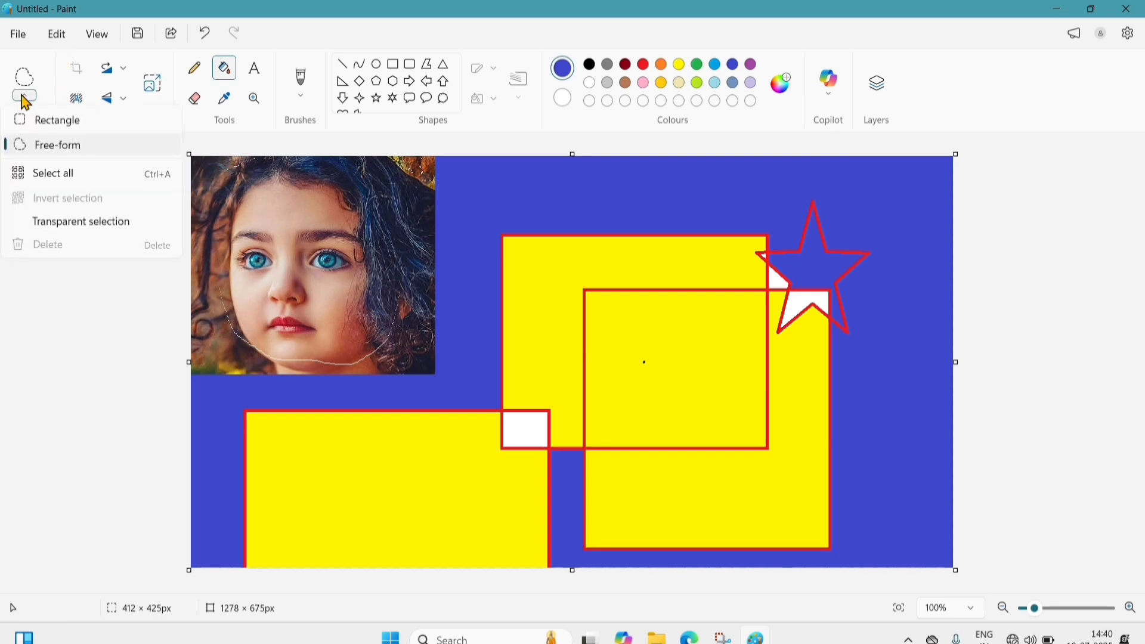
pyautogui.click(70, 177)
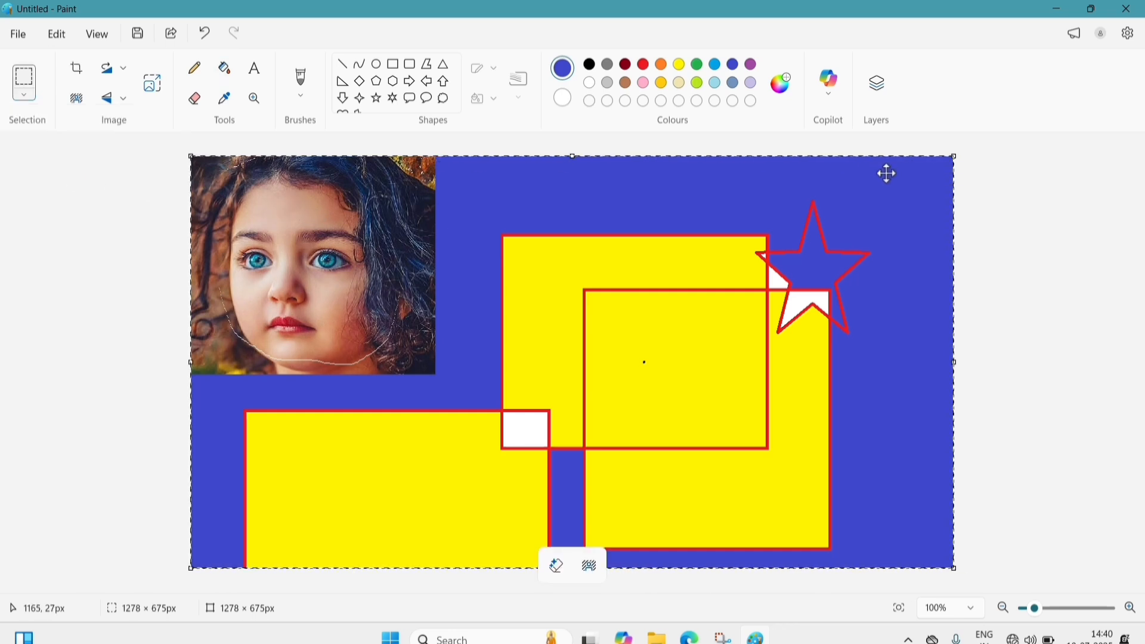
pyautogui.click(26, 97)
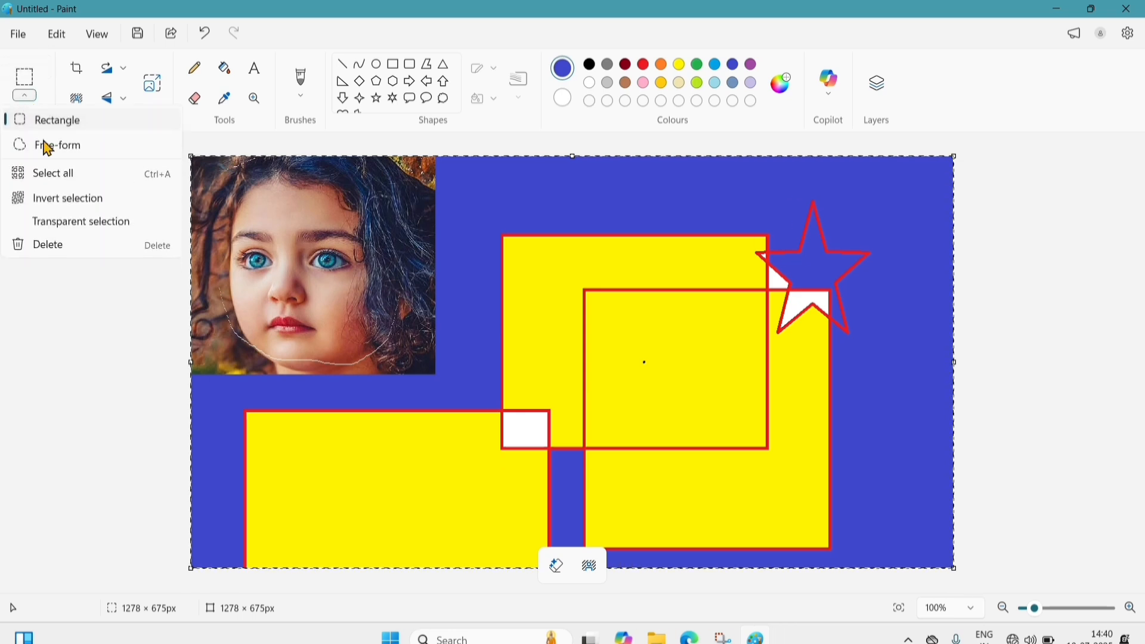
pyautogui.click(79, 253)
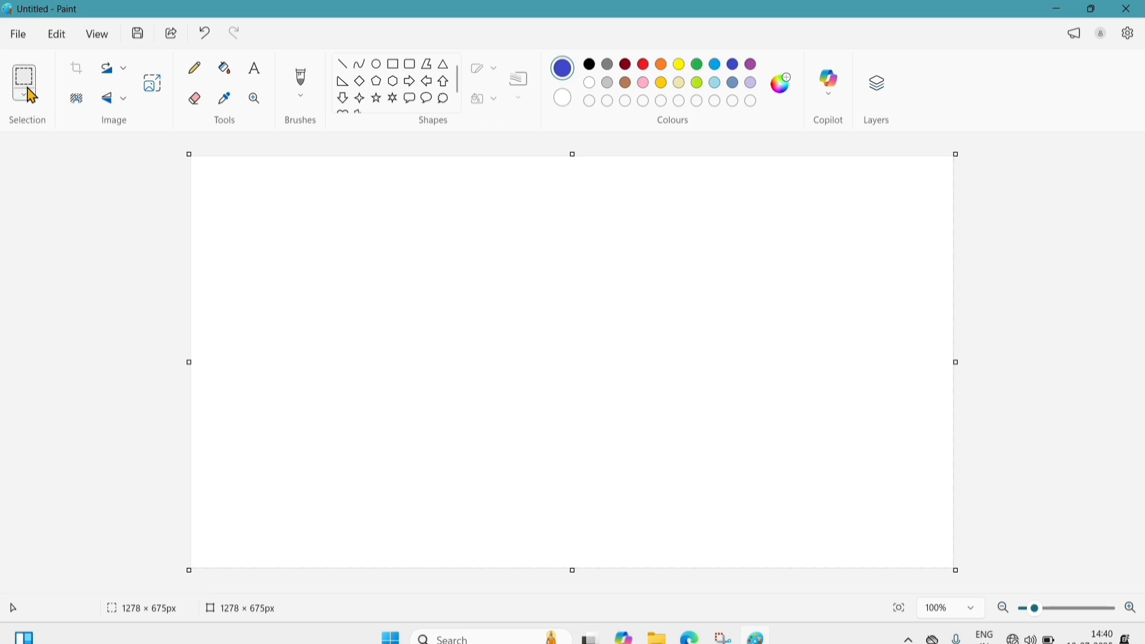
pyautogui.click(22, 36)
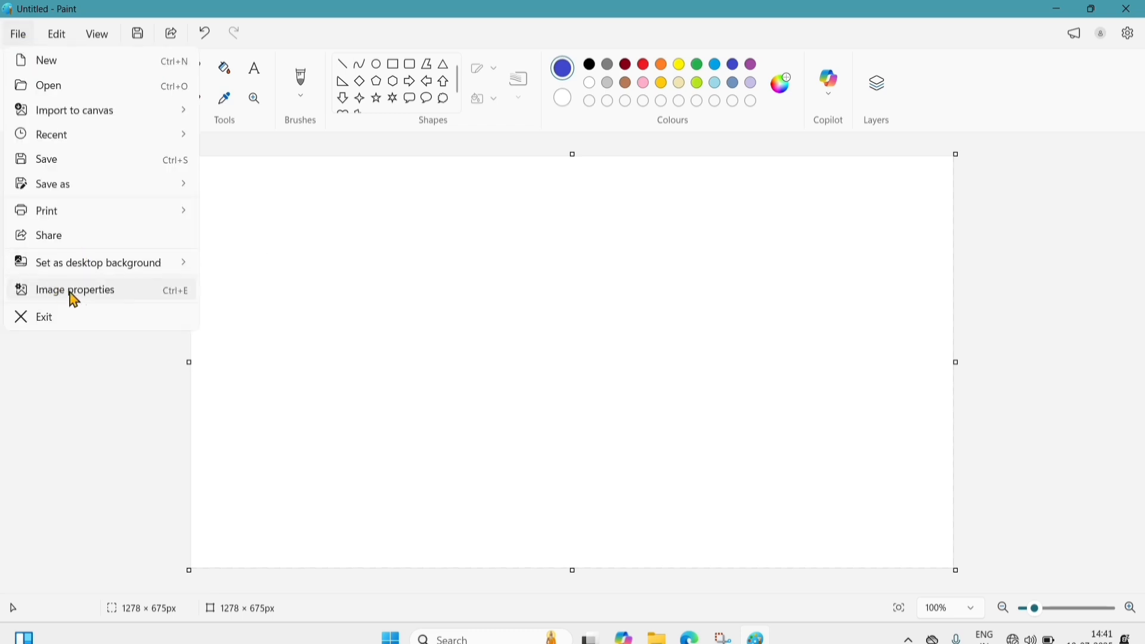
pyautogui.moveTo(93, 117)
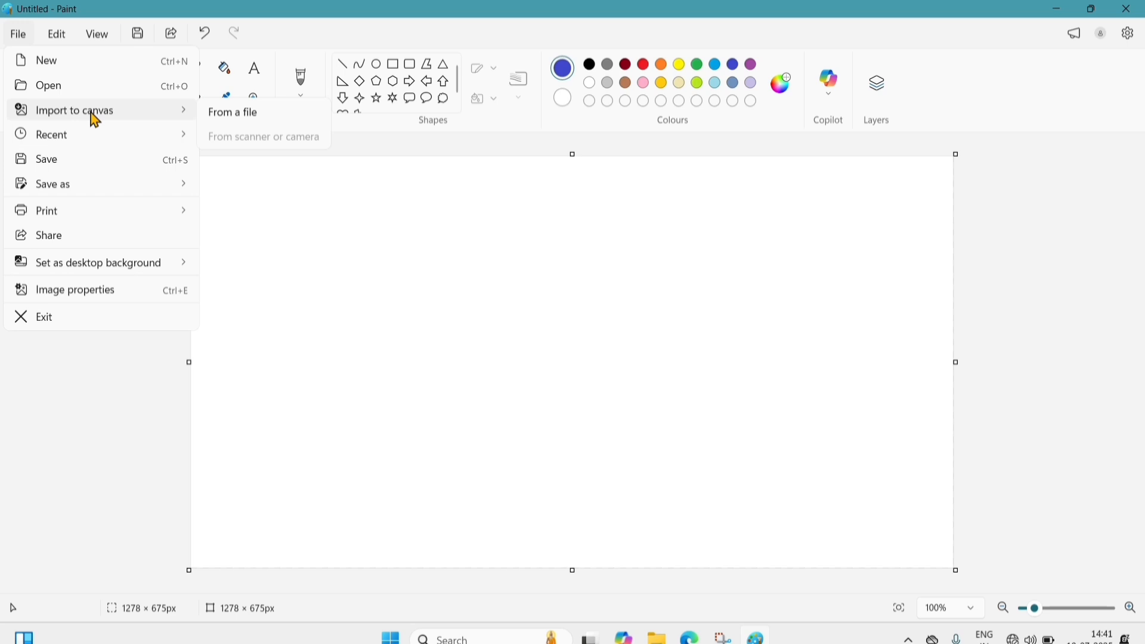
pyautogui.click(243, 113)
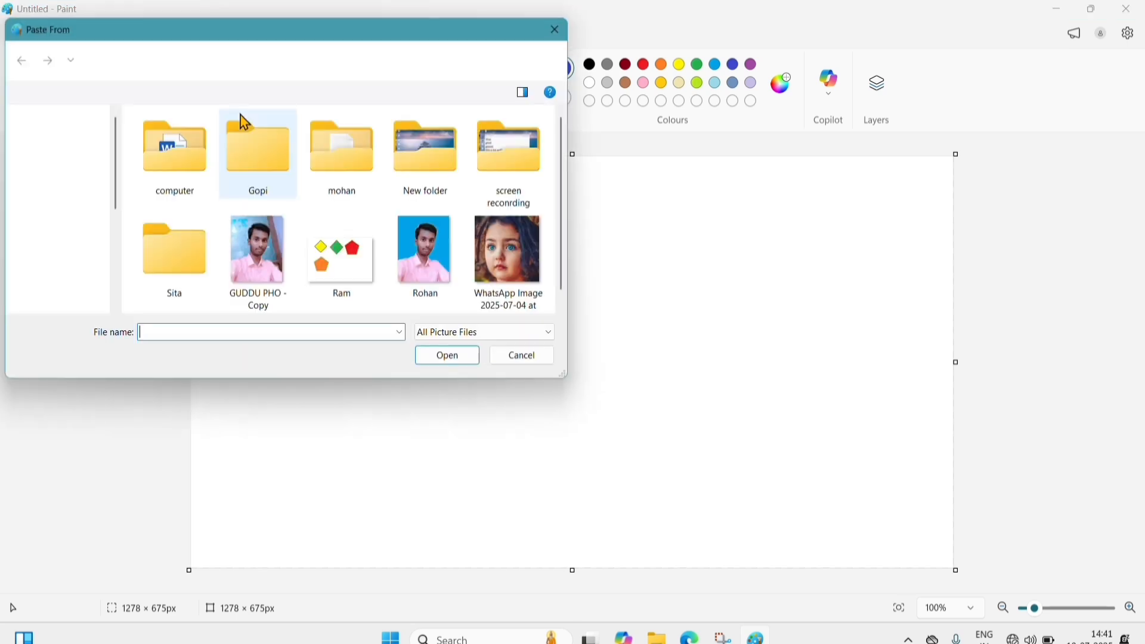
pyautogui.click(491, 262)
pyautogui.click(458, 359)
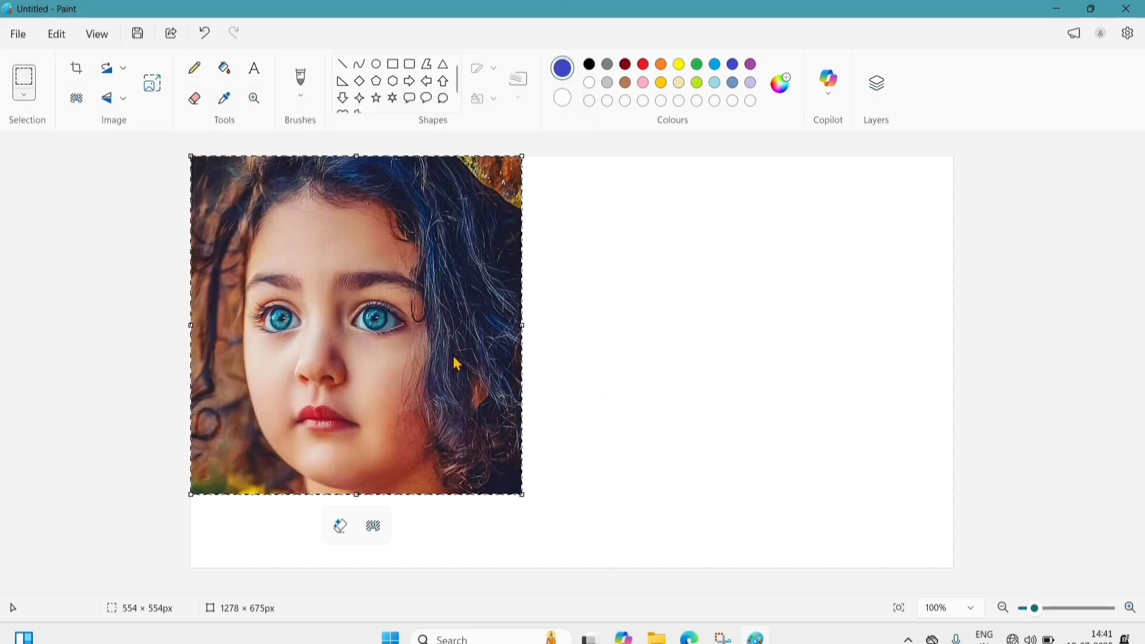
pyautogui.click(25, 96)
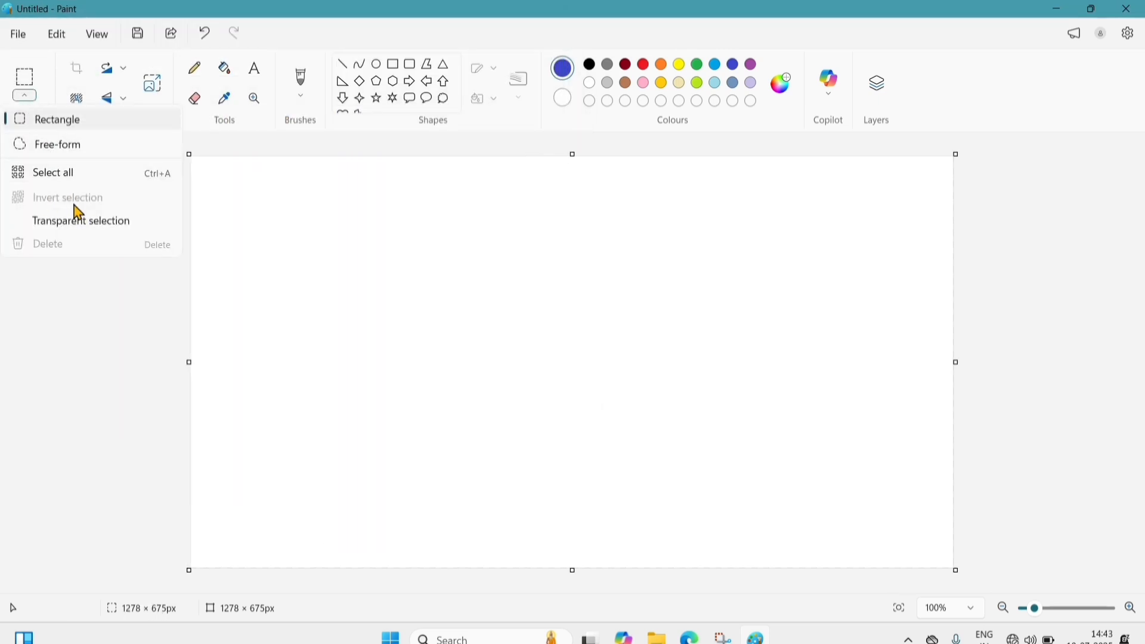
pyautogui.click(401, 244)
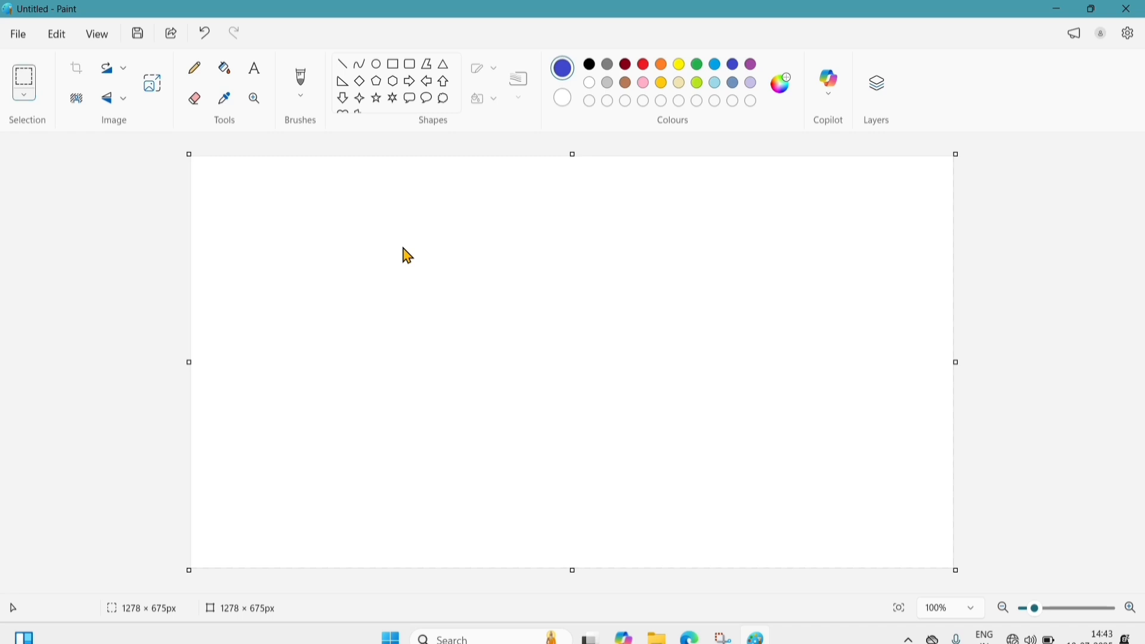
pyautogui.click(23, 36)
pyautogui.moveTo(58, 119)
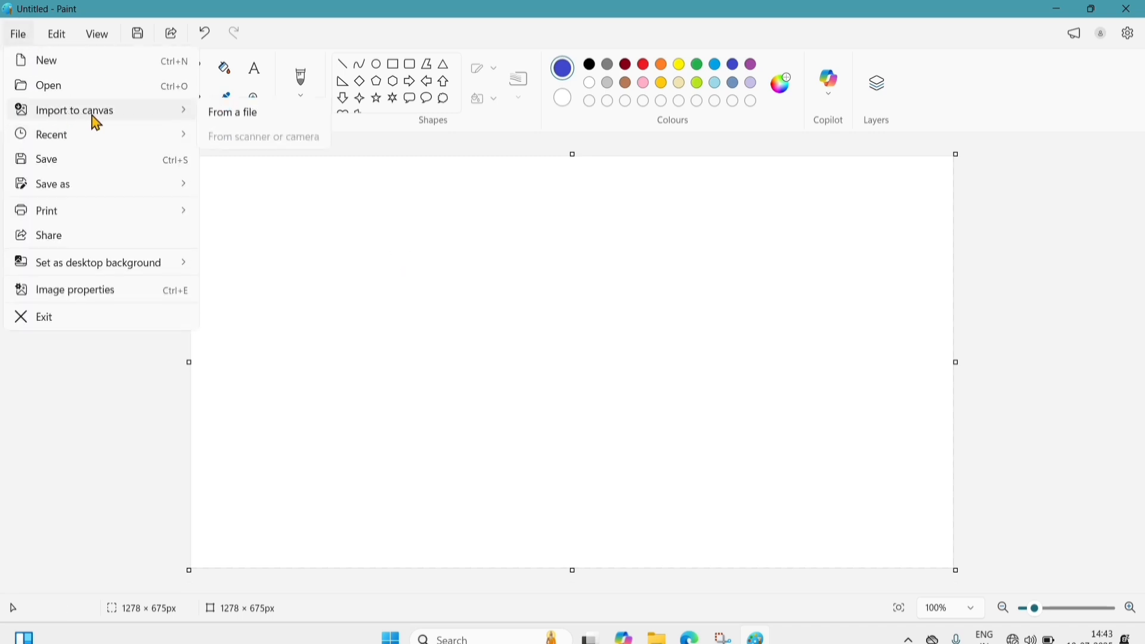
# - Import the WhatsApp photo, enlarge it, crop the canvas to 874 × 670 px, and select the face
pyautogui.click(259, 113)
pyautogui.click(508, 251)
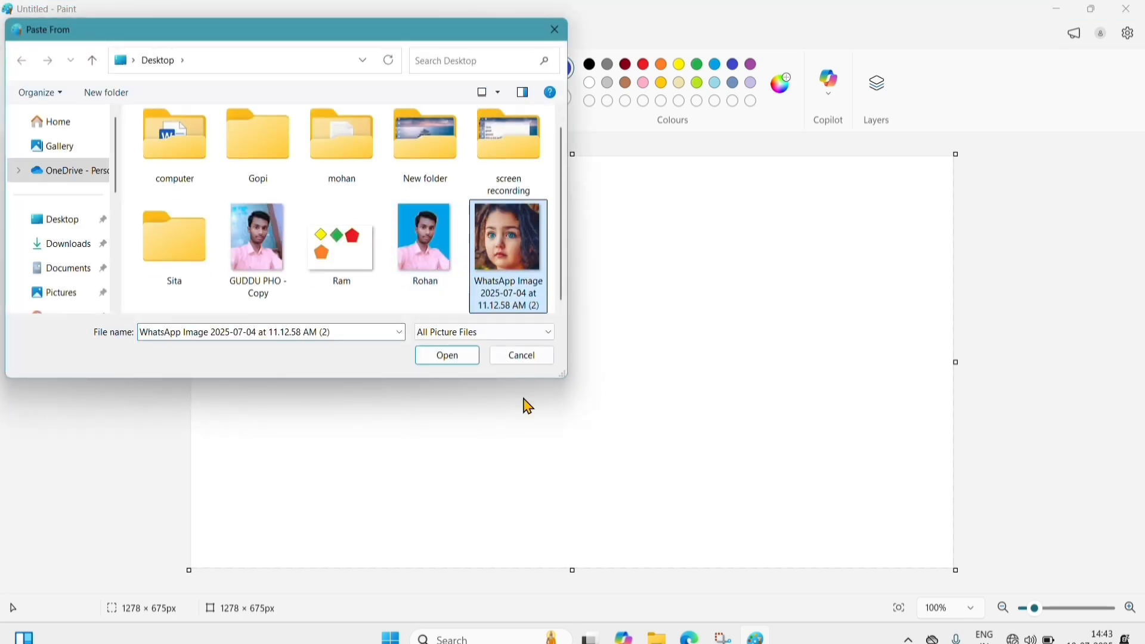
pyautogui.click(446, 358)
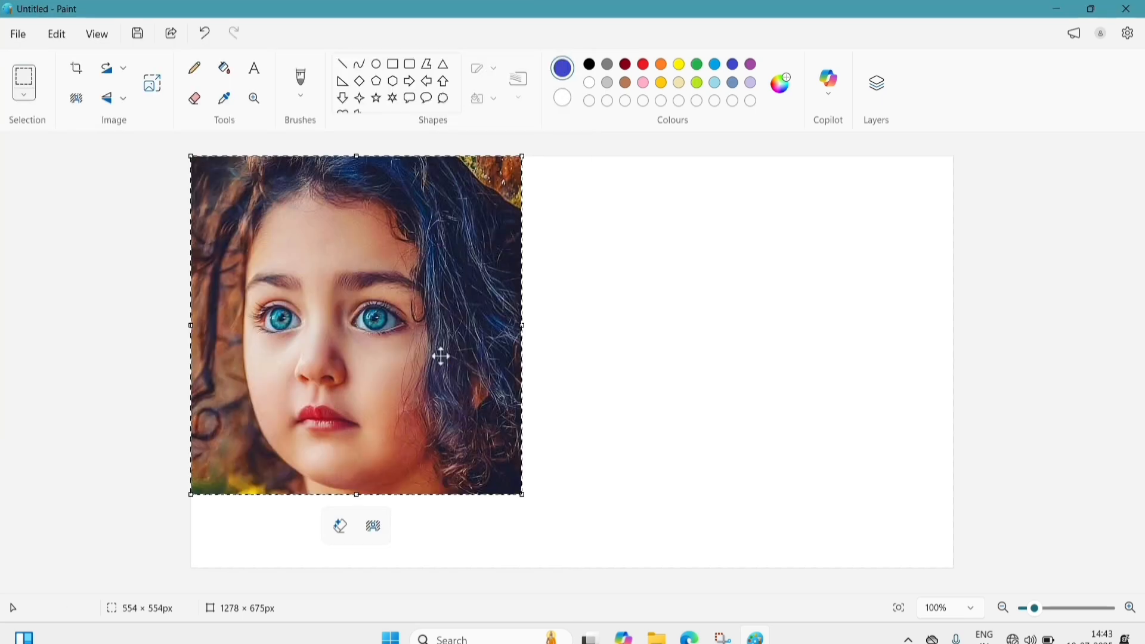
pyautogui.moveTo(526, 498); pyautogui.dragTo(712, 564)
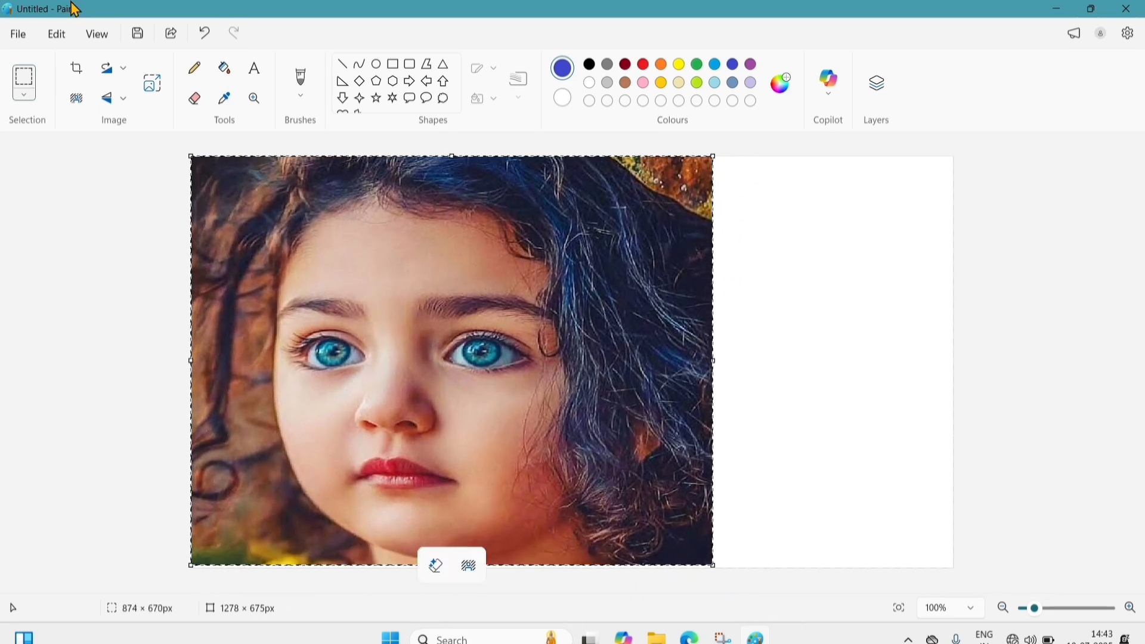
pyautogui.click(76, 68)
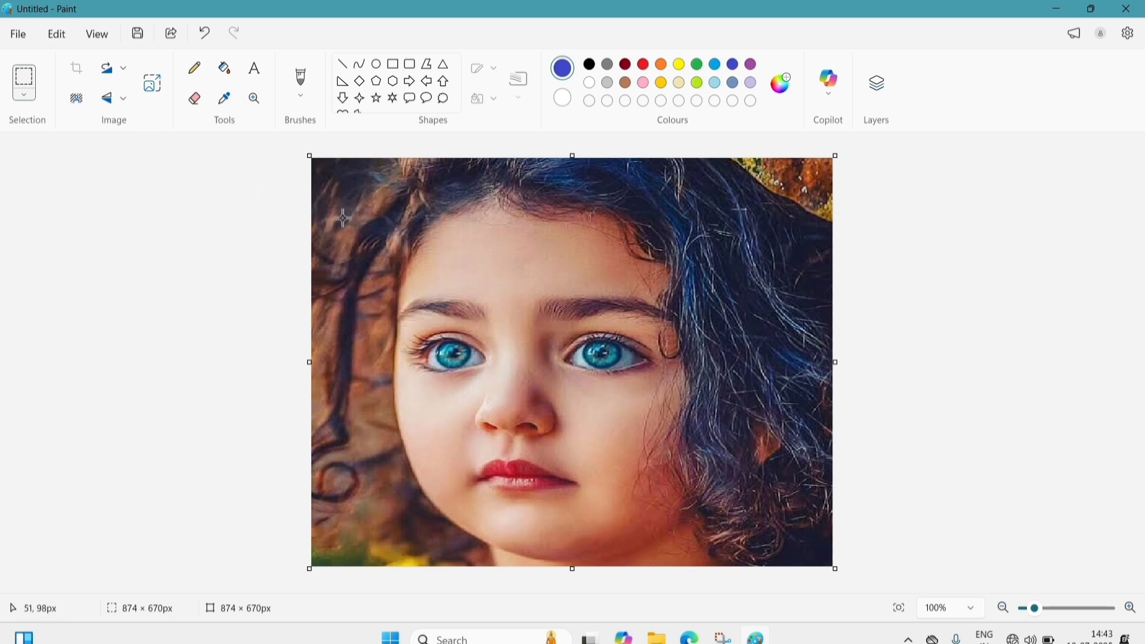
pyautogui.moveTo(340, 207); pyautogui.dragTo(676, 497)
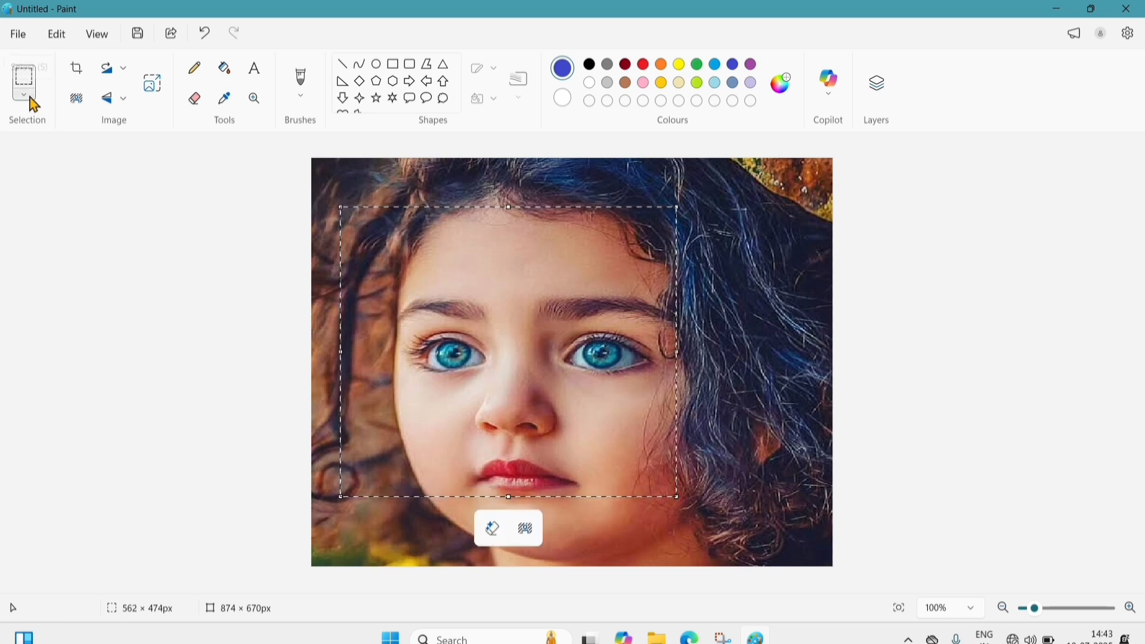
# - Invert the selection around the face and nudge the photo slightly left and down
pyautogui.click(29, 96)
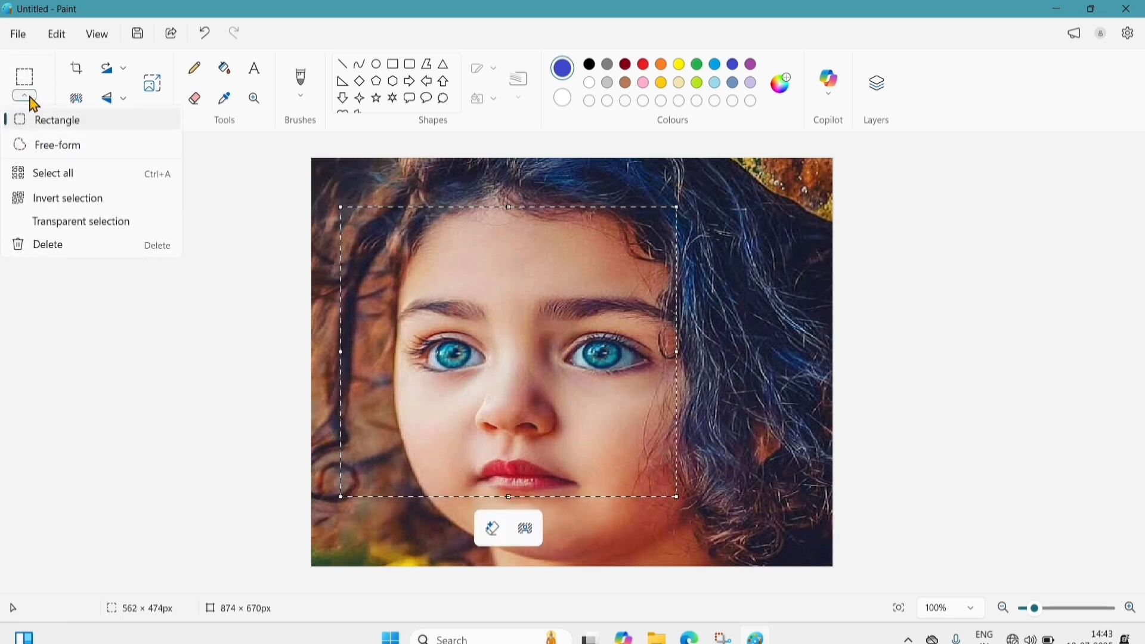
pyautogui.click(80, 206)
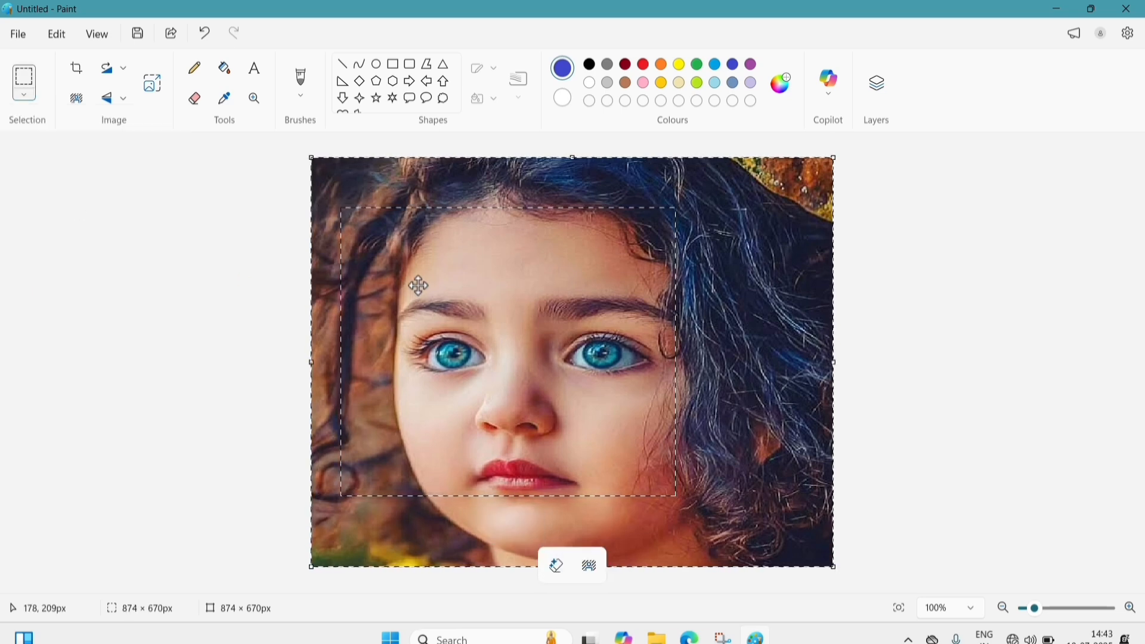
pyautogui.moveTo(419, 286)
pyautogui.mouseDown()
pyautogui.moveTo(465, 294)
pyautogui.moveTo(278, 260)
pyautogui.moveTo(542, 274)
pyautogui.moveTo(560, 301)
pyautogui.moveTo(545, 309)
pyautogui.moveTo(355, 274)
pyautogui.moveTo(495, 260)
pyautogui.moveTo(539, 281)
pyautogui.moveTo(525, 308)
pyautogui.moveTo(309, 286)
pyautogui.moveTo(310, 231)
pyautogui.moveTo(388, 243)
pyautogui.moveTo(419, 265)
pyautogui.moveTo(417, 285)
pyautogui.moveTo(340, 281)
pyautogui.moveTo(430, 302)
pyautogui.moveTo(416, 298)
pyautogui.mouseUp()
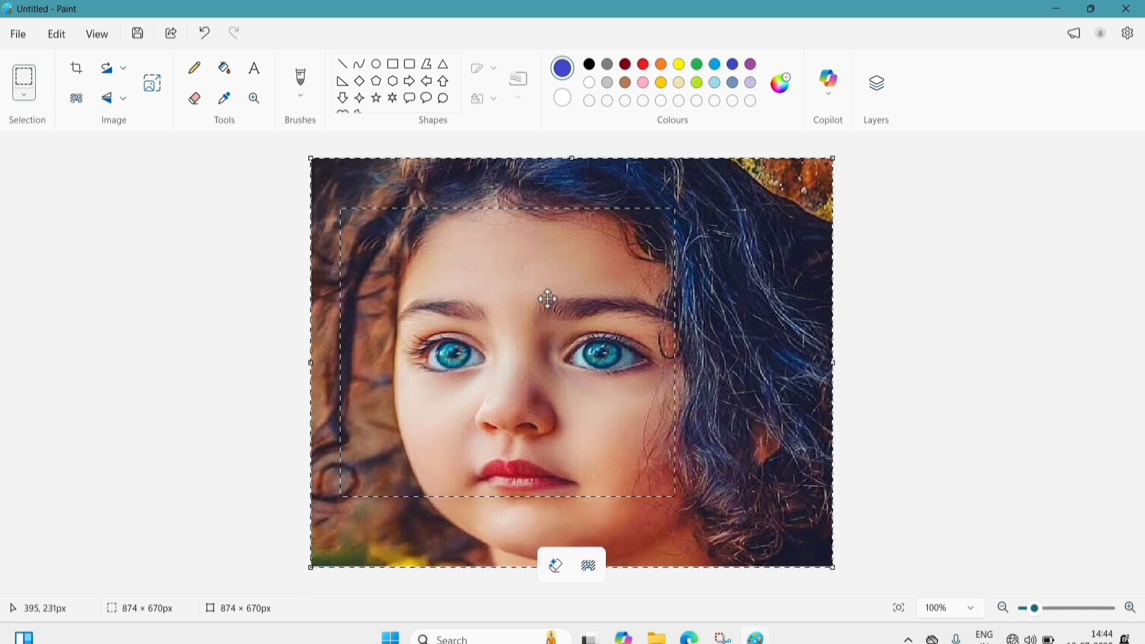
pyautogui.moveTo(548, 299); pyautogui.dragTo(523, 305)
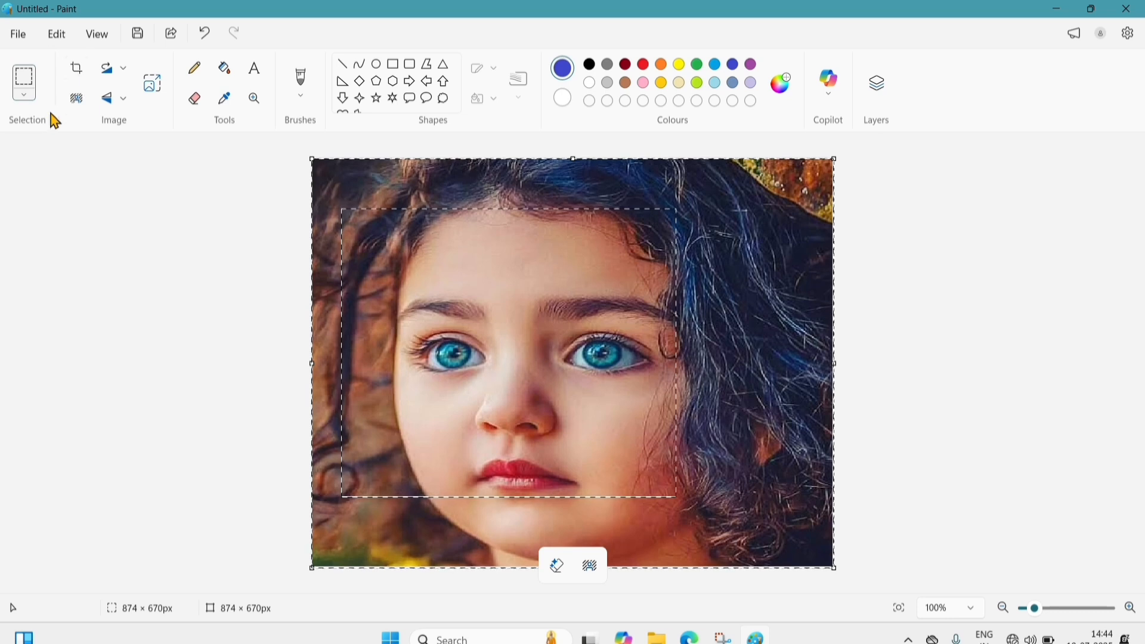
# - Turn on Transparent selection in the Selection options
pyautogui.click(25, 96)
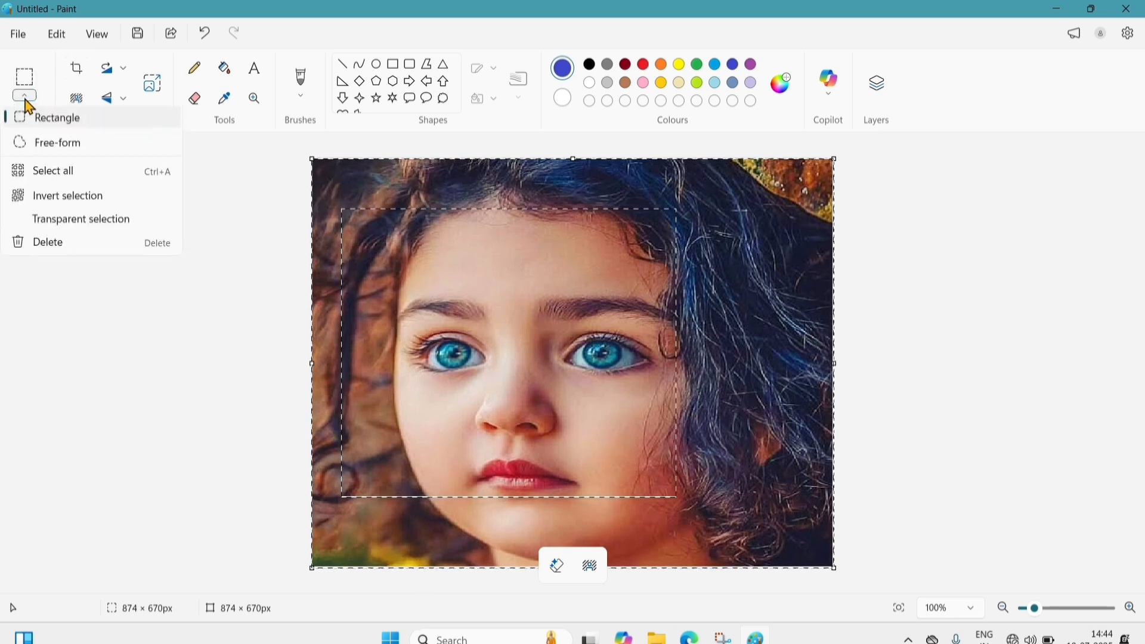
pyautogui.click(95, 229)
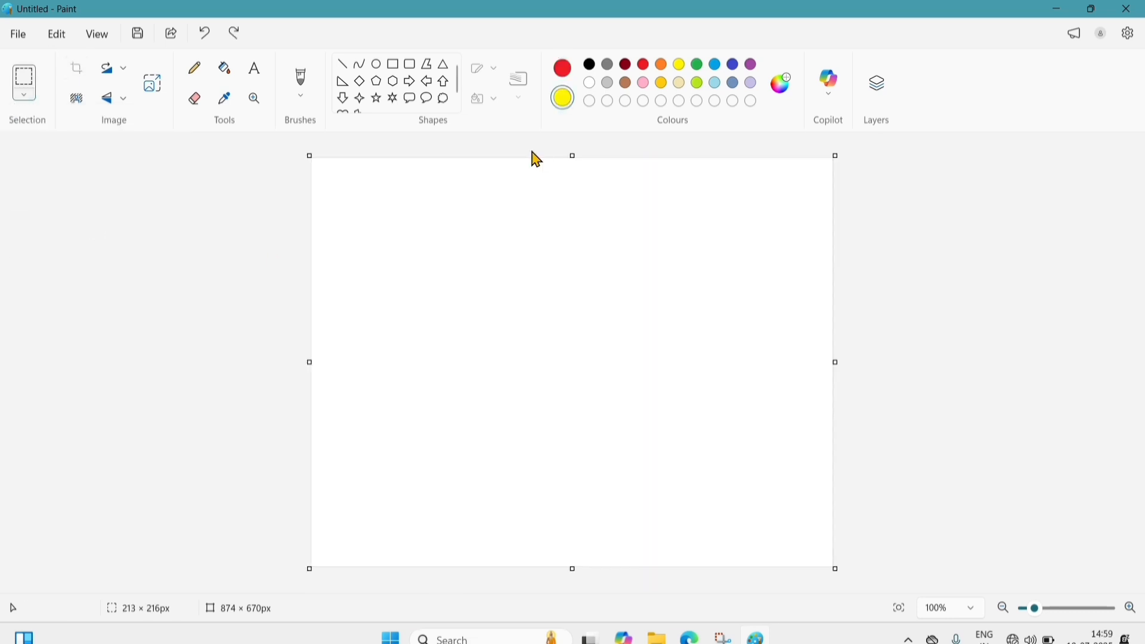
# - Draw a red oval face with two oval eyes and a curved smile
pyautogui.click(376, 65)
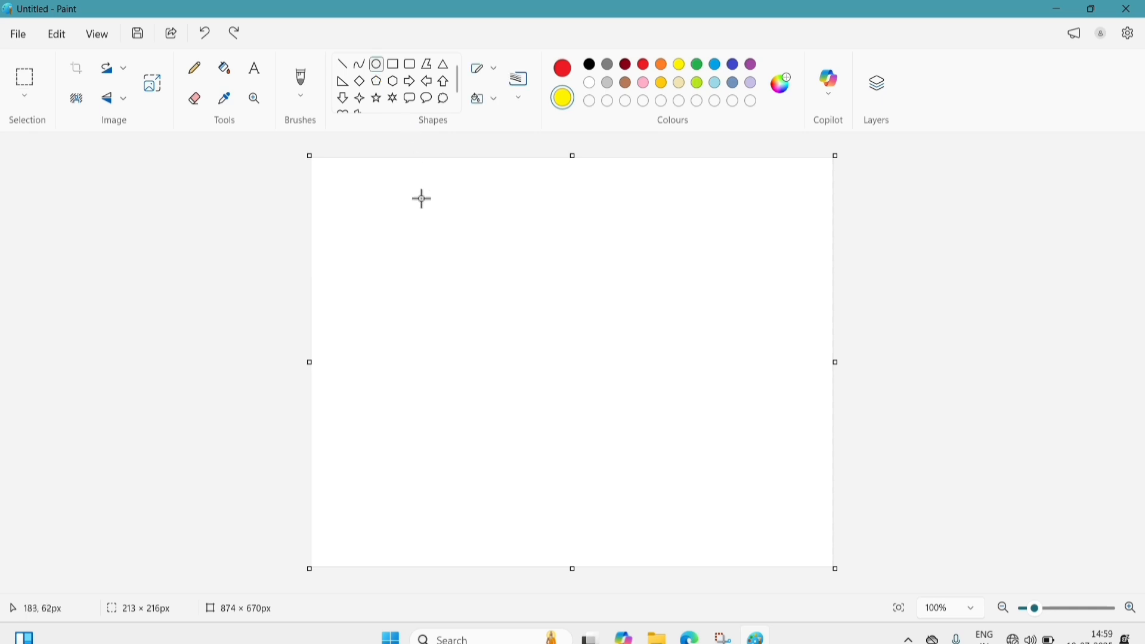
pyautogui.moveTo(423, 200); pyautogui.dragTo(529, 298)
pyautogui.click(602, 230)
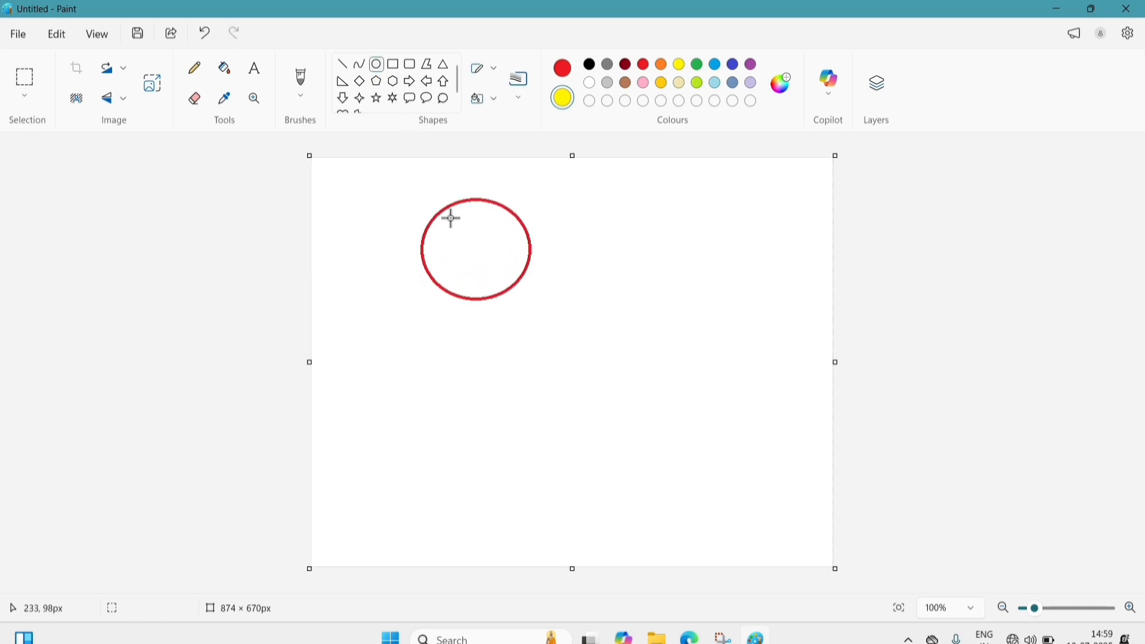
pyautogui.moveTo(442, 217); pyautogui.dragTo(502, 237)
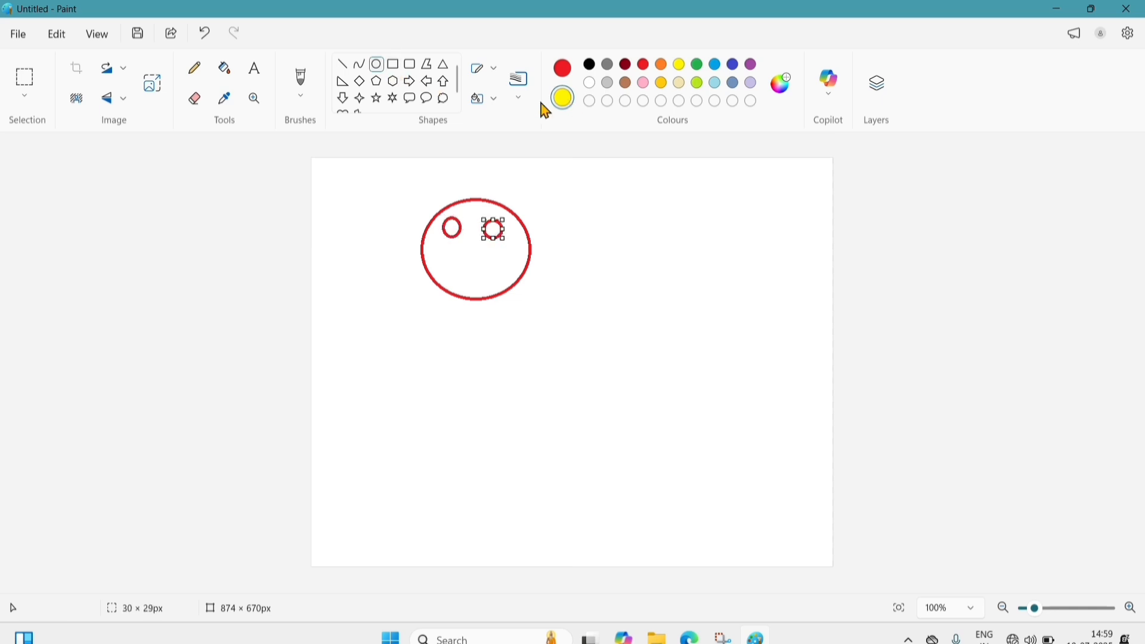
pyautogui.click(360, 66)
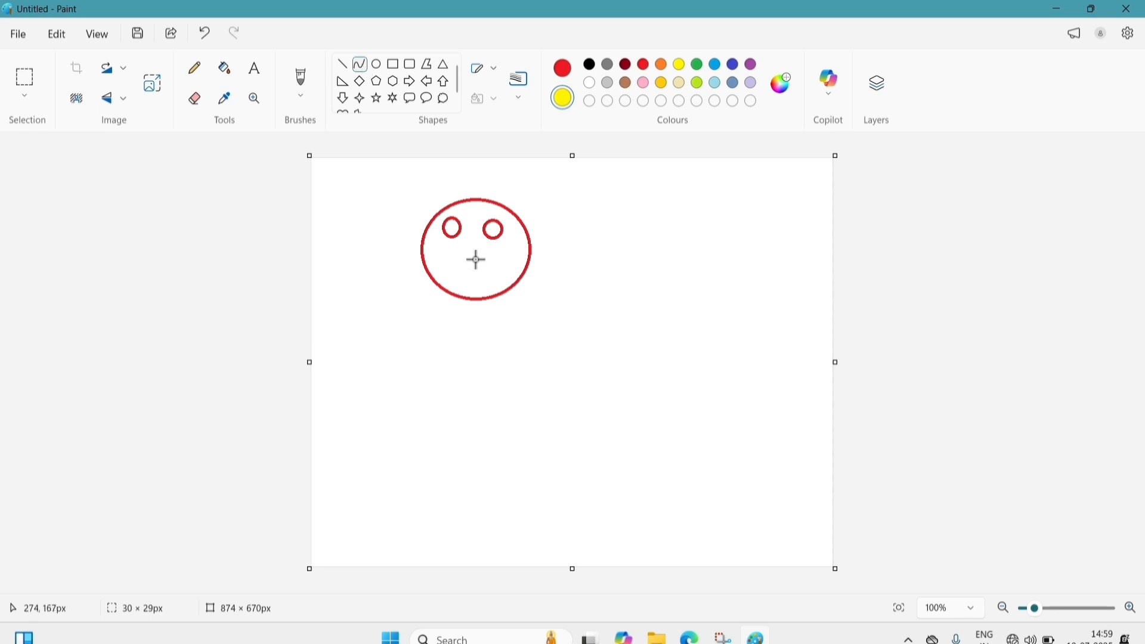
pyautogui.moveTo(459, 258)
pyautogui.mouseDown()
pyautogui.moveTo(487, 258)
pyautogui.moveTo(469, 260)
pyautogui.mouseUp()
pyautogui.click(469, 260)
pyautogui.click(968, 125)
# - Fill the smiley face's interior with yellow
pyautogui.click(225, 68)
pyautogui.rightClick(472, 242)
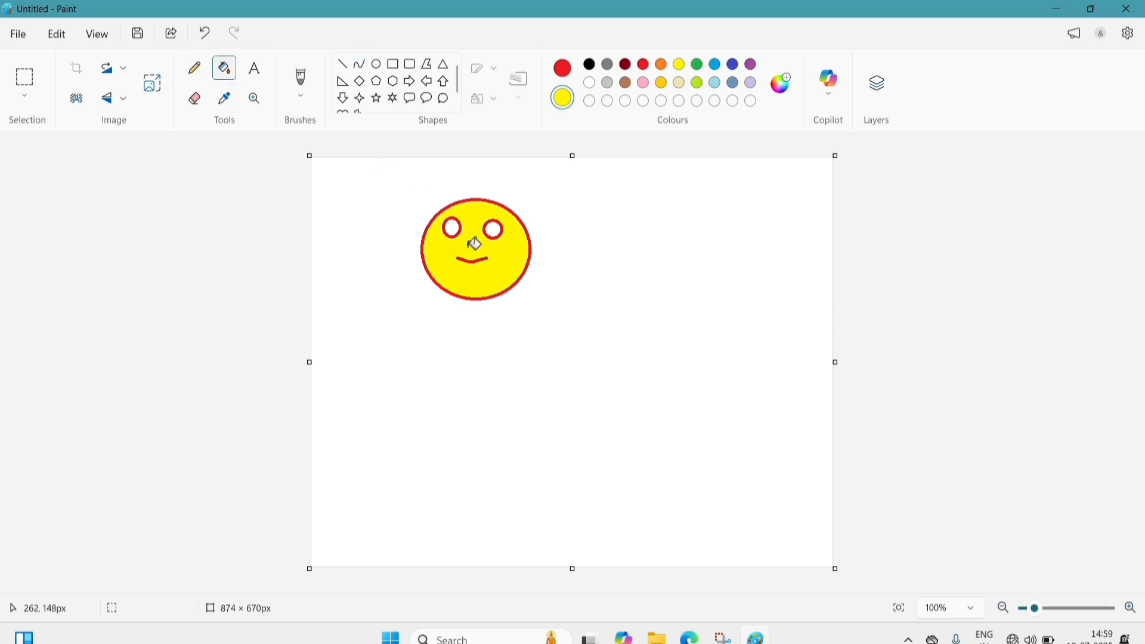
pyautogui.click(31, 97)
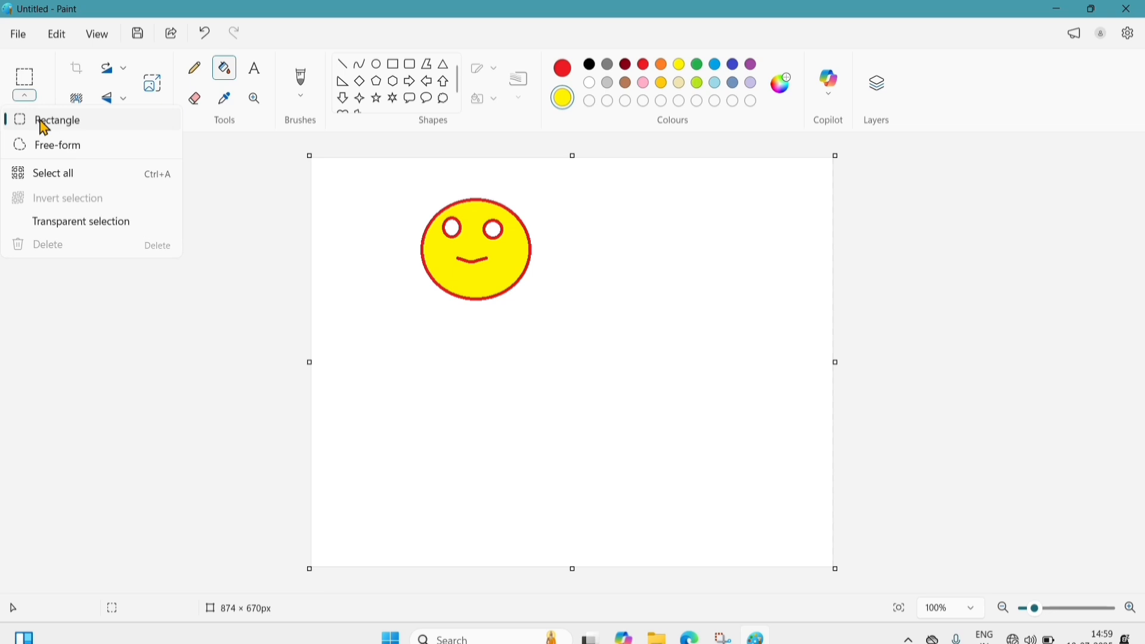
# - Rectangle-select the smiley face and toggle Transparent selection
pyautogui.click(45, 122)
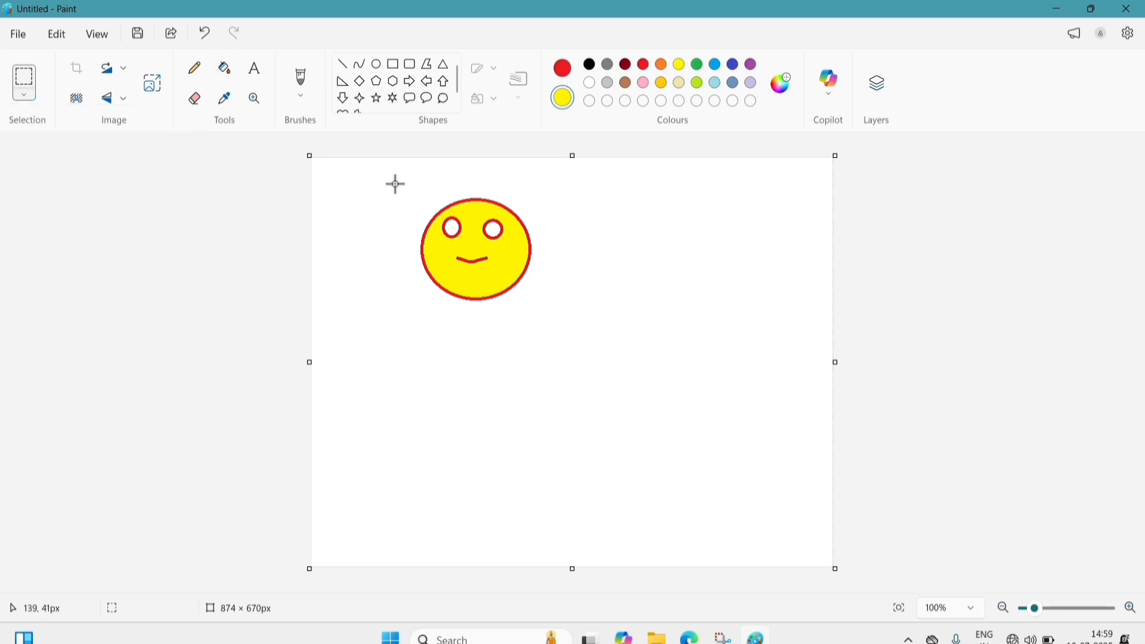
pyautogui.moveTo(394, 182); pyautogui.dragTo(544, 312)
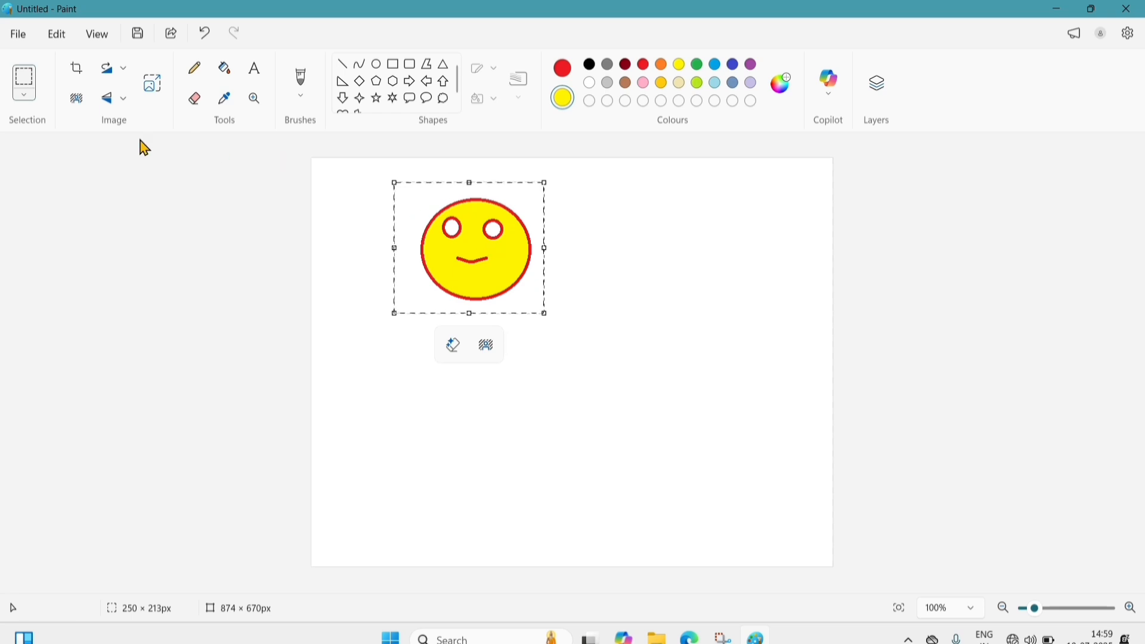
pyautogui.click(27, 96)
pyautogui.click(51, 219)
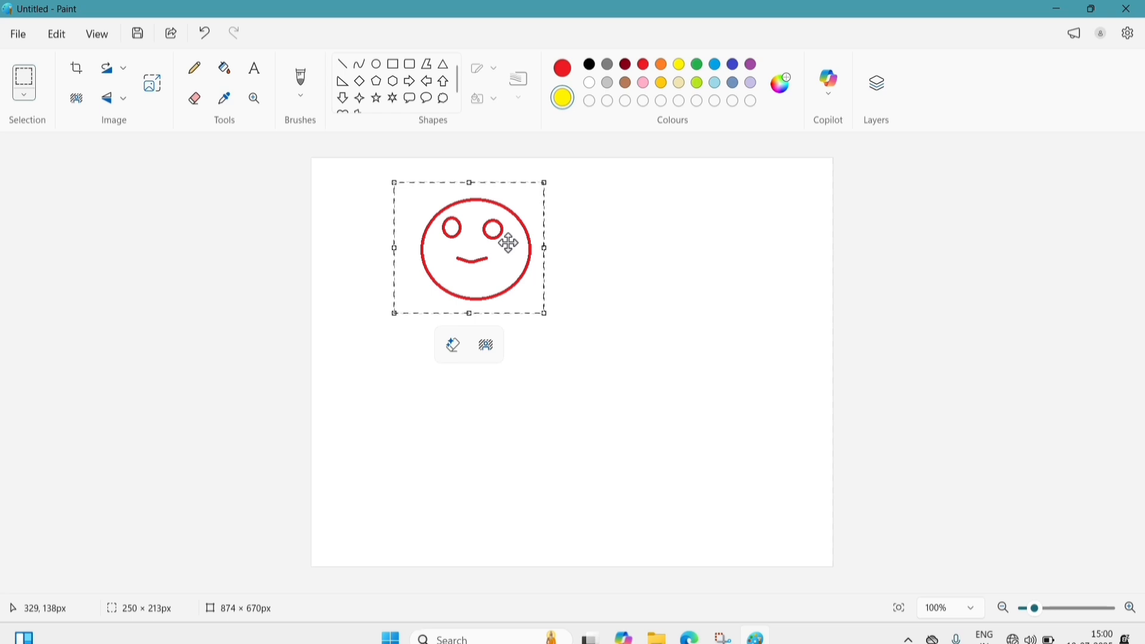
# - Set Transparent selection so the face shows yellow, then Shift-drag it to stamp a trail of copies
pyautogui.click(25, 95)
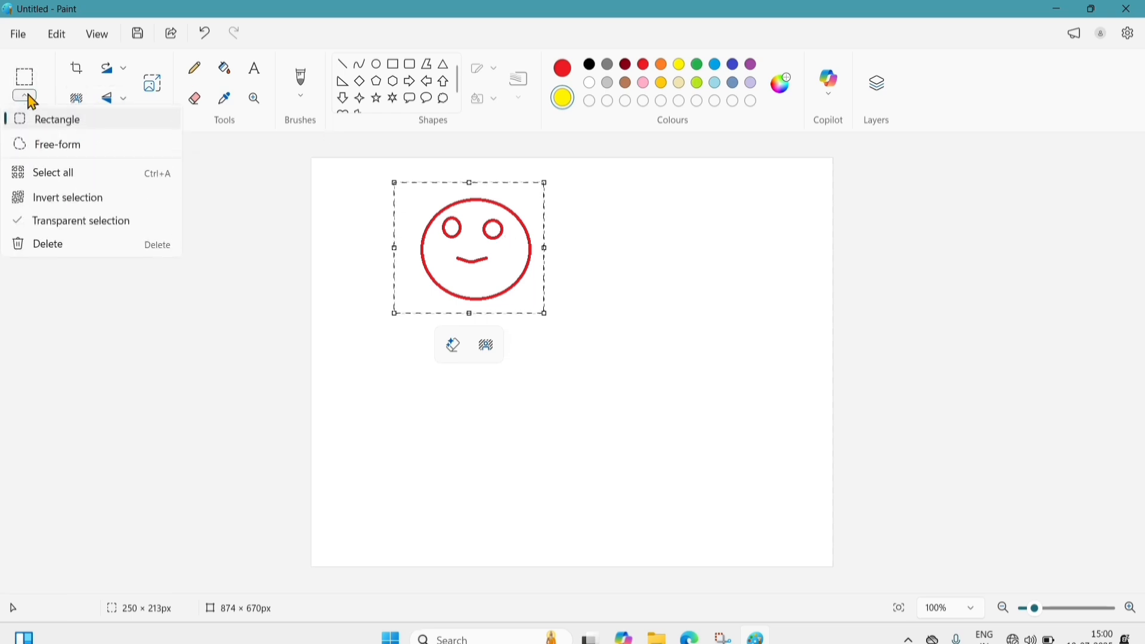
pyautogui.click(62, 225)
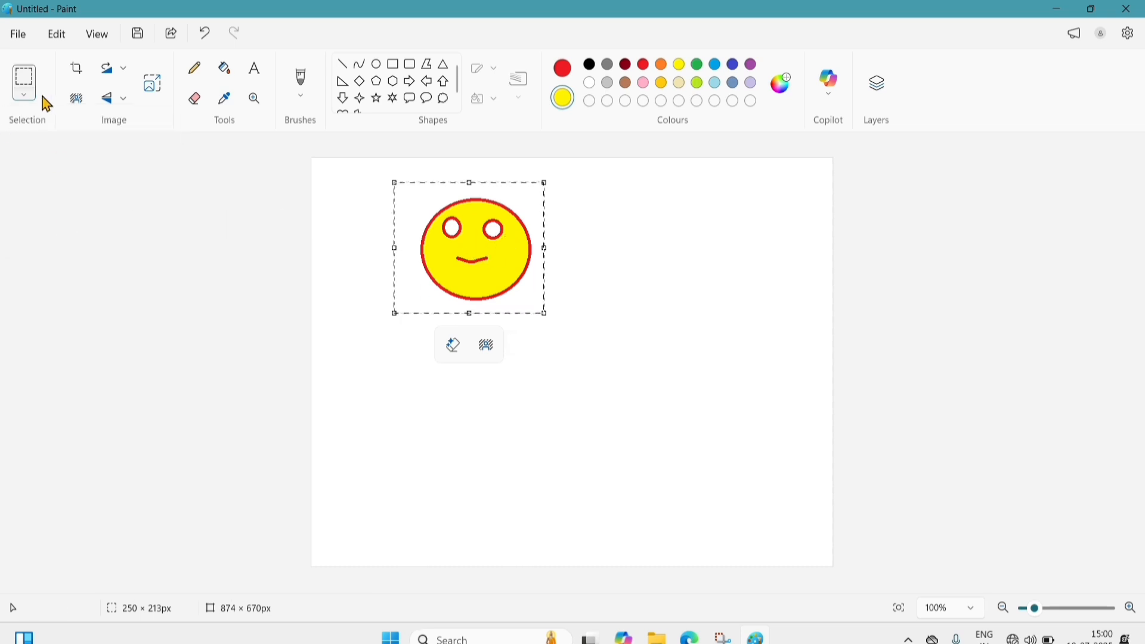
pyautogui.click(26, 96)
pyautogui.click(67, 229)
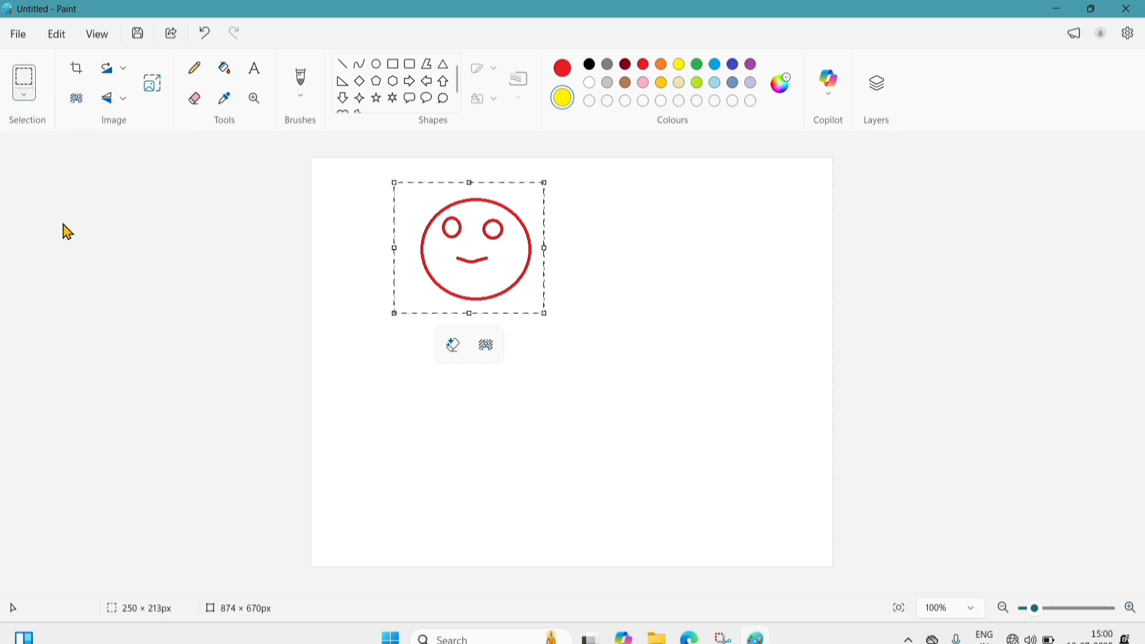
pyautogui.click(26, 96)
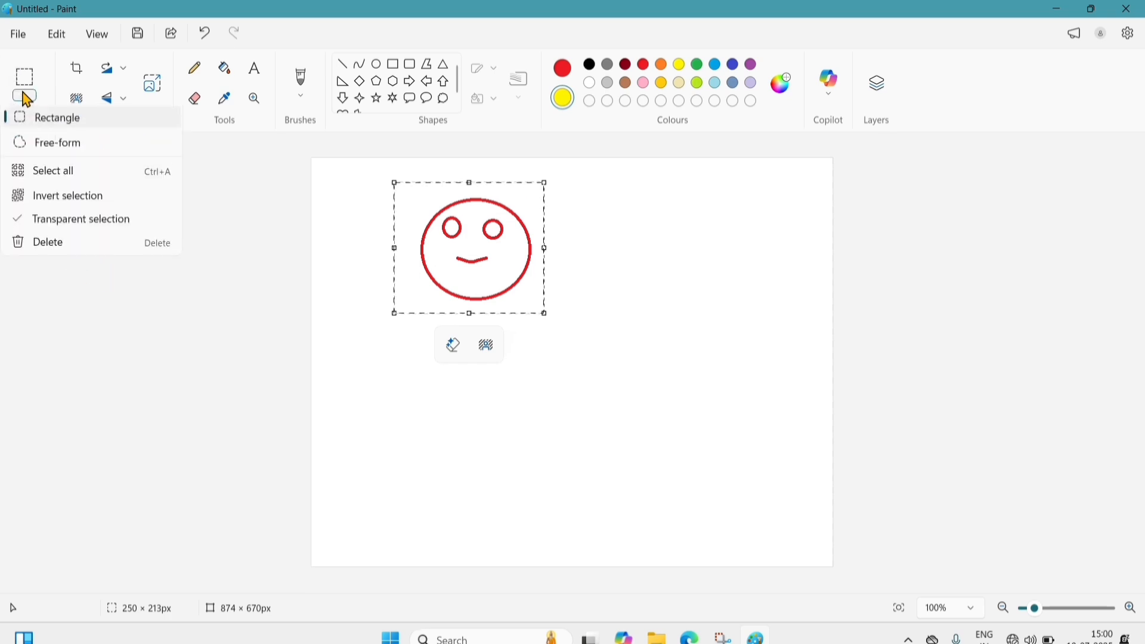
pyautogui.click(73, 223)
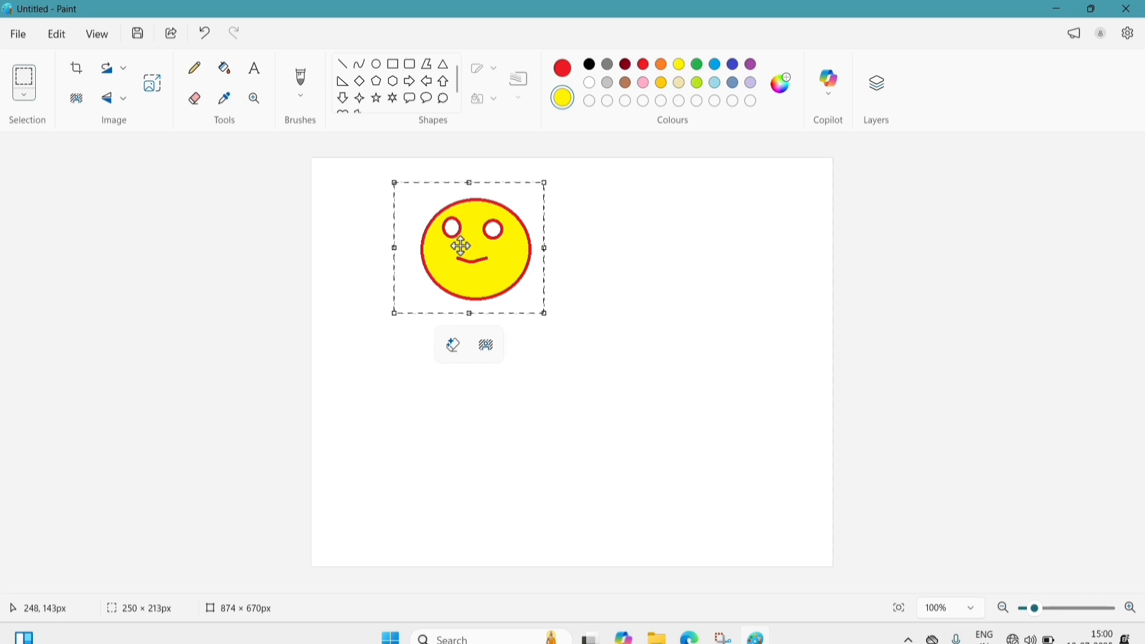
pyautogui.moveTo(474, 256)
pyautogui.mouseDown()
pyautogui.moveTo(555, 269)
pyautogui.moveTo(596, 242)
pyautogui.moveTo(673, 245)
pyautogui.moveTo(703, 268)
pyautogui.moveTo(736, 326)
pyautogui.moveTo(746, 371)
pyautogui.moveTo(733, 430)
pyautogui.moveTo(701, 457)
pyautogui.moveTo(644, 476)
pyautogui.moveTo(583, 478)
pyautogui.moveTo(536, 462)
pyautogui.moveTo(428, 384)
pyautogui.moveTo(398, 394)
pyautogui.moveTo(439, 479)
pyautogui.moveTo(529, 480)
pyautogui.moveTo(573, 373)
pyautogui.moveTo(606, 372)
pyautogui.mouseUp()
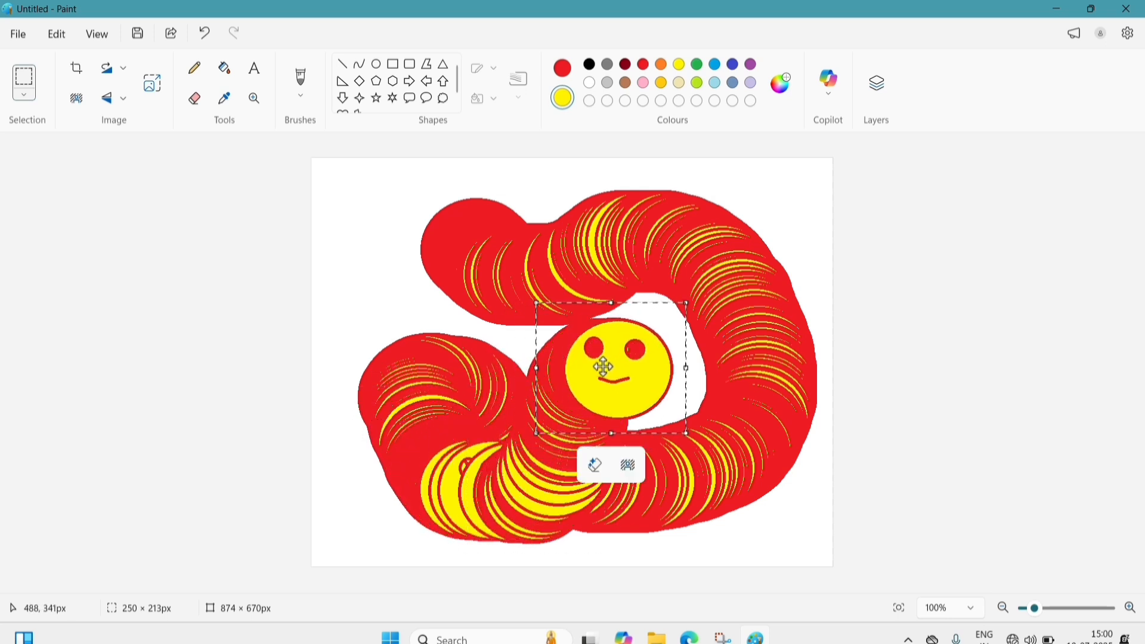
pyautogui.click(767, 215)
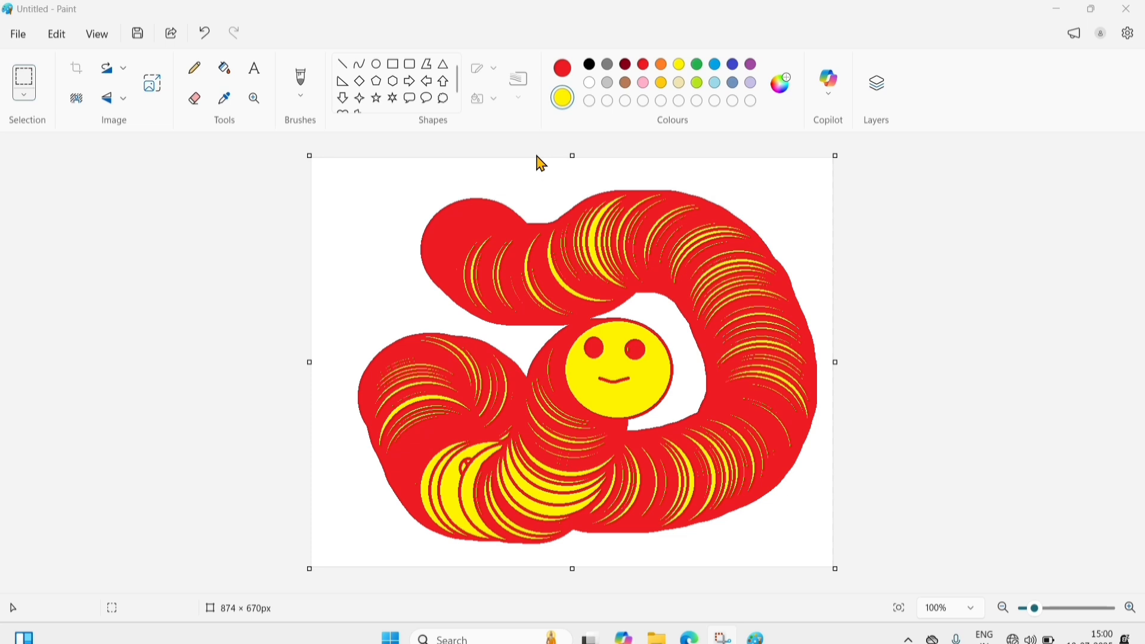
# - Clear the canvas with Ctrl+A and Delete, then look through the Edit and View menus
pyautogui.hotkey('ctrl', 'a')
pyautogui.press('Delete')
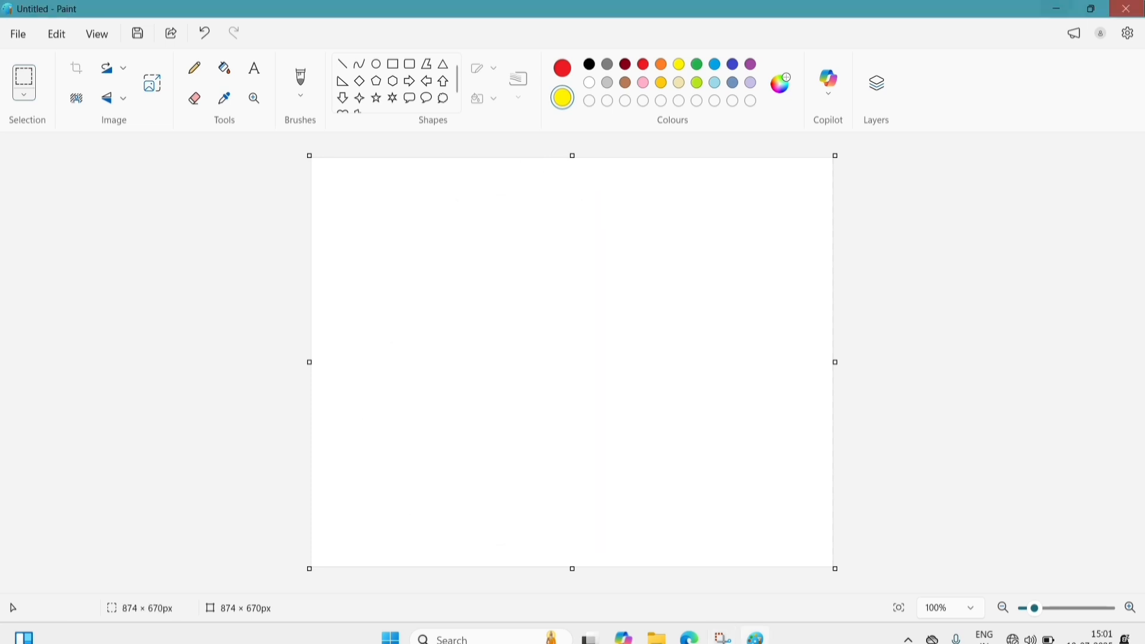
pyautogui.click(55, 36)
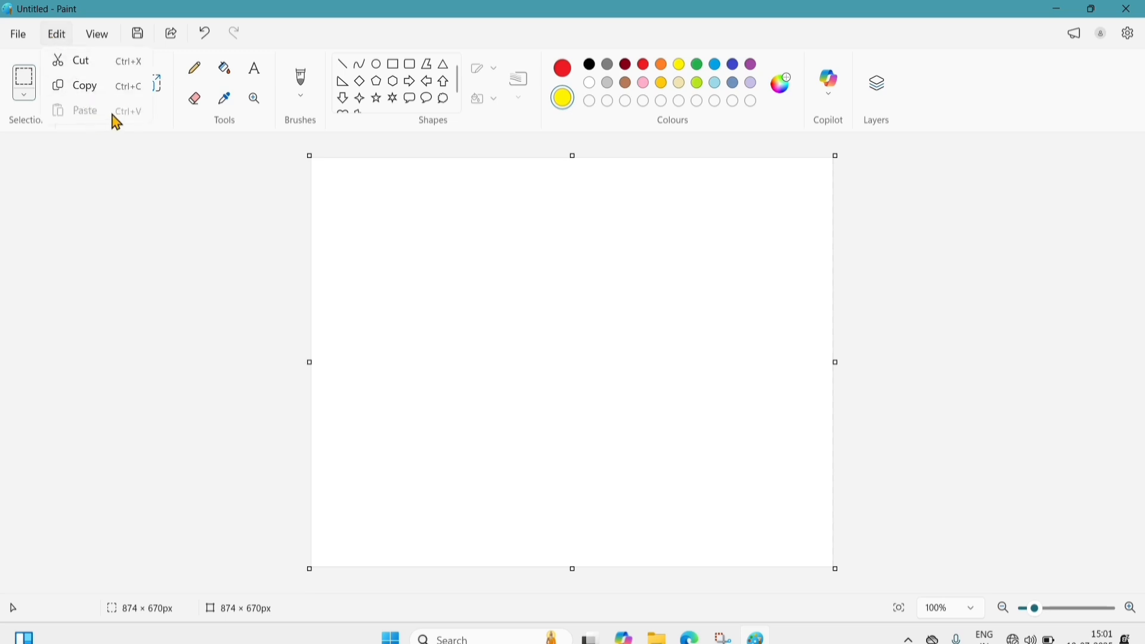
pyautogui.click(97, 34)
pyautogui.click(50, 37)
# - Import the portrait photo from the Desktop, shrunk to about 215 × 206 px at top-left
pyautogui.click(21, 39)
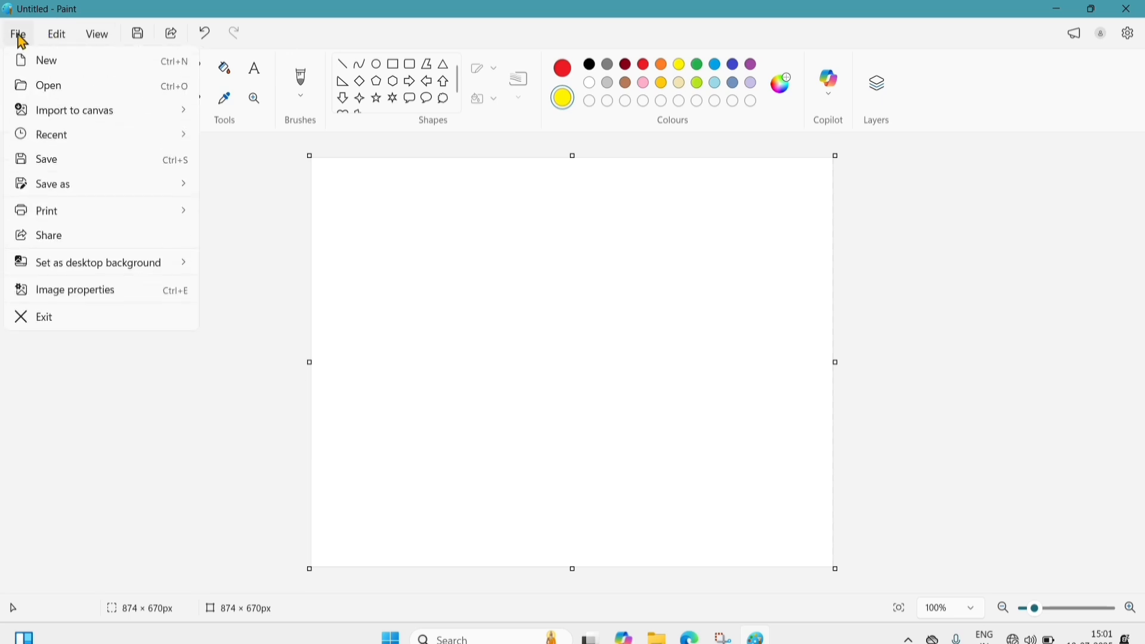
pyautogui.moveTo(156, 112)
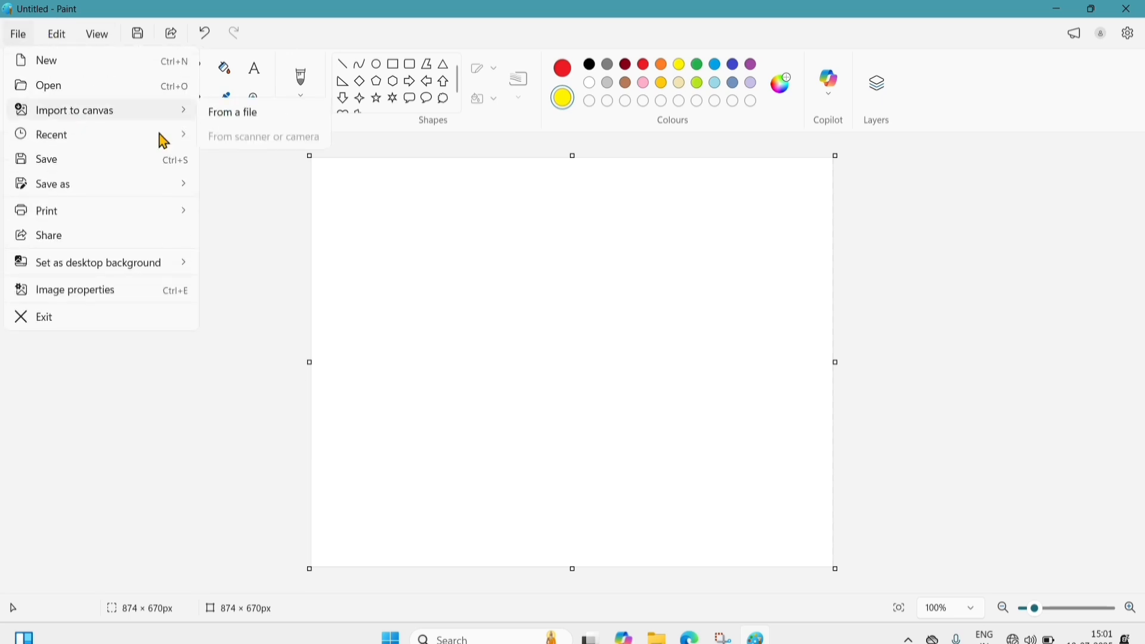
pyautogui.click(228, 116)
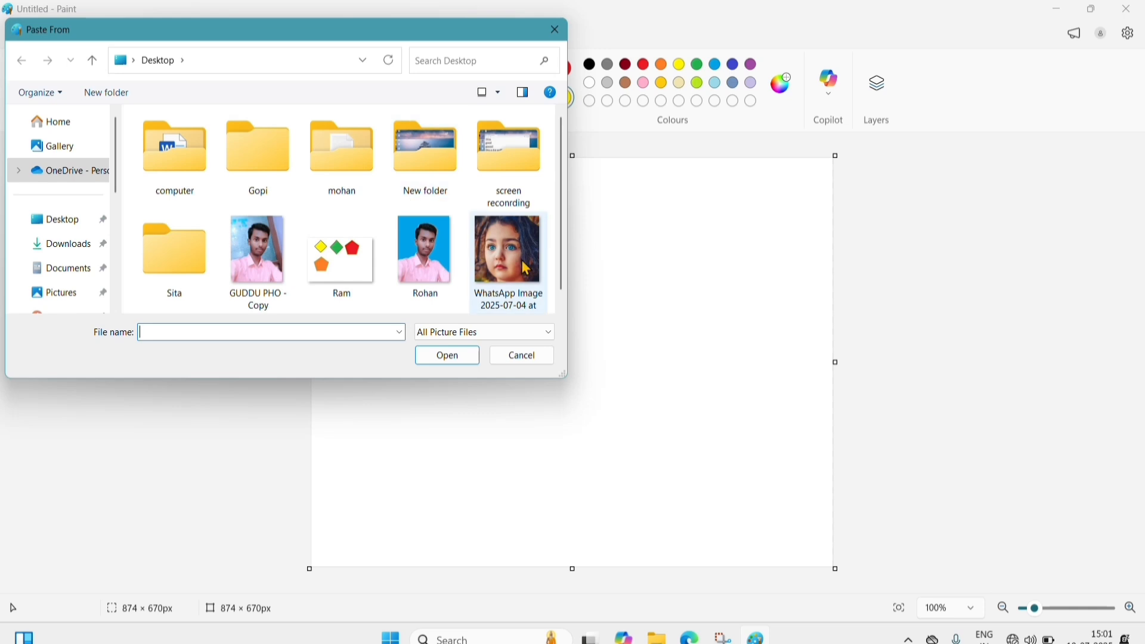
pyautogui.click(507, 257)
pyautogui.click(455, 356)
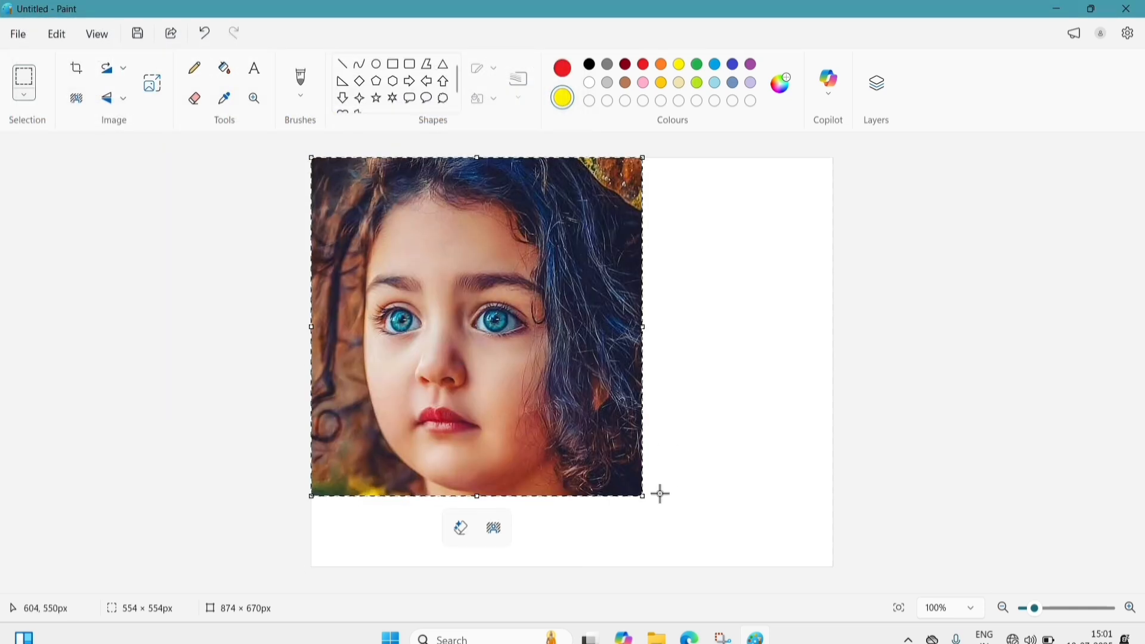
pyautogui.moveTo(641, 497); pyautogui.dragTo(442, 285)
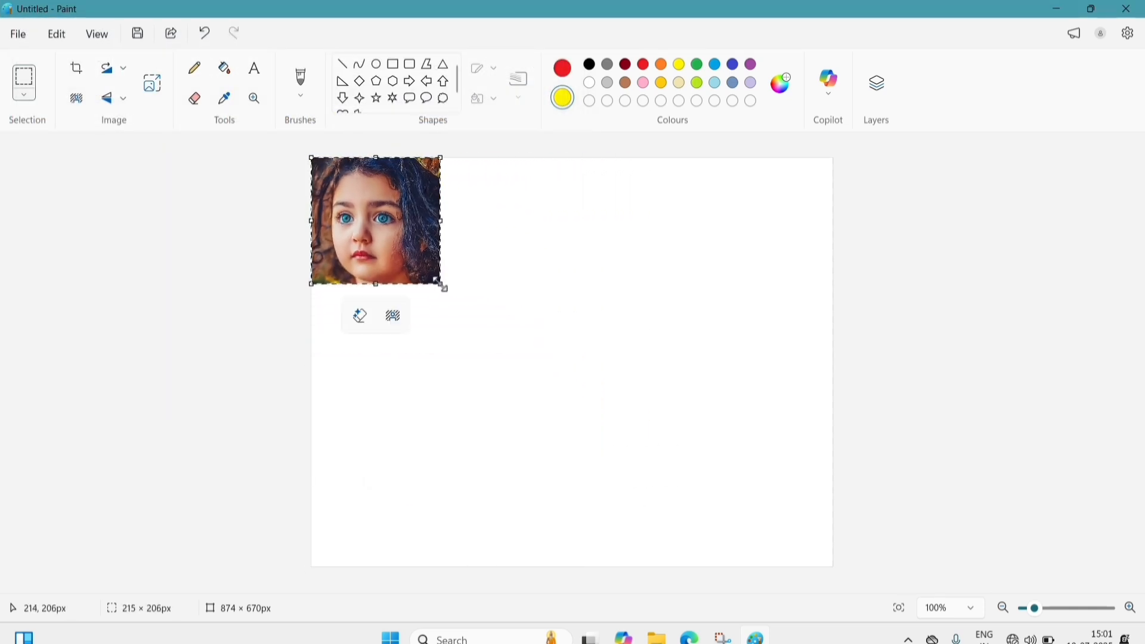
pyautogui.click(616, 301)
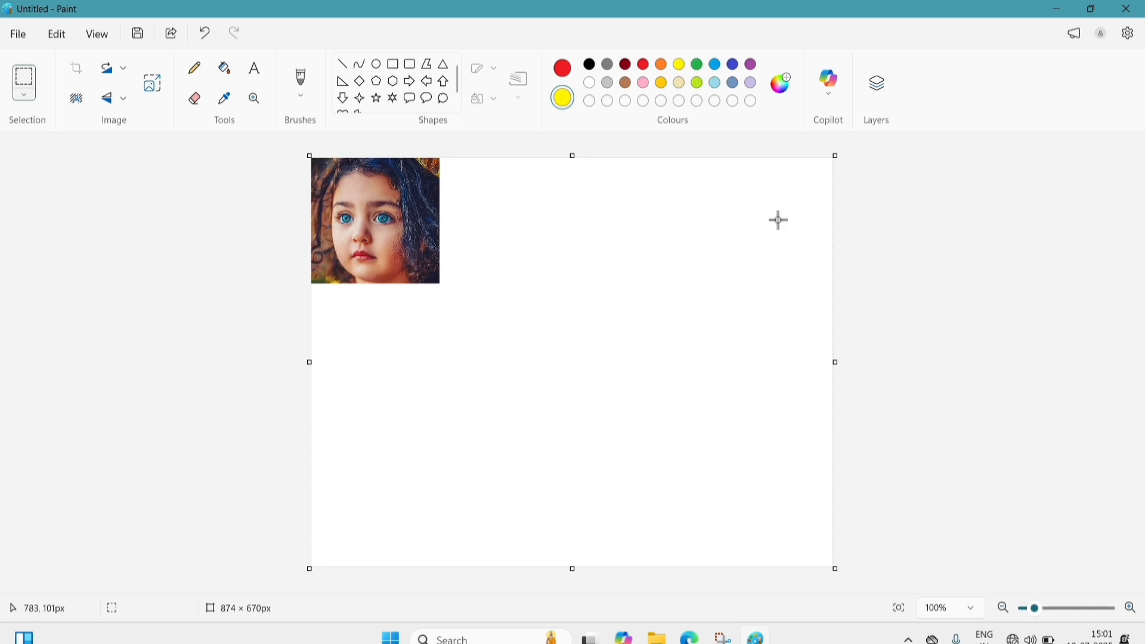
# - Select the small photo at the canvas's top-left with a rectangular selection
pyautogui.click(25, 96)
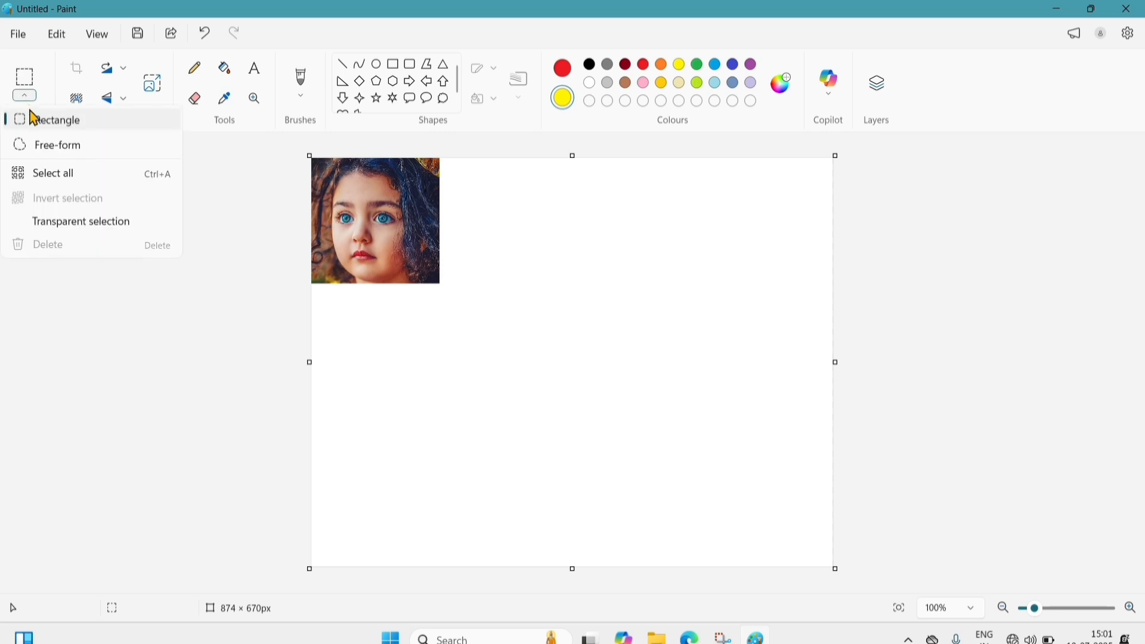
pyautogui.click(36, 121)
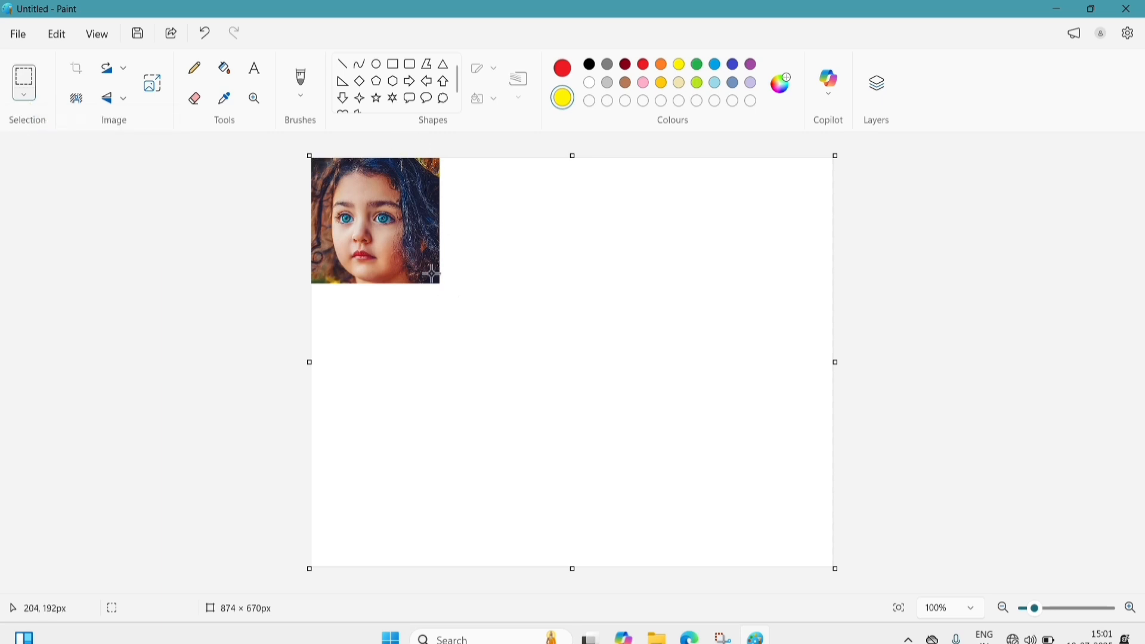
pyautogui.moveTo(439, 287); pyautogui.dragTo(304, 152)
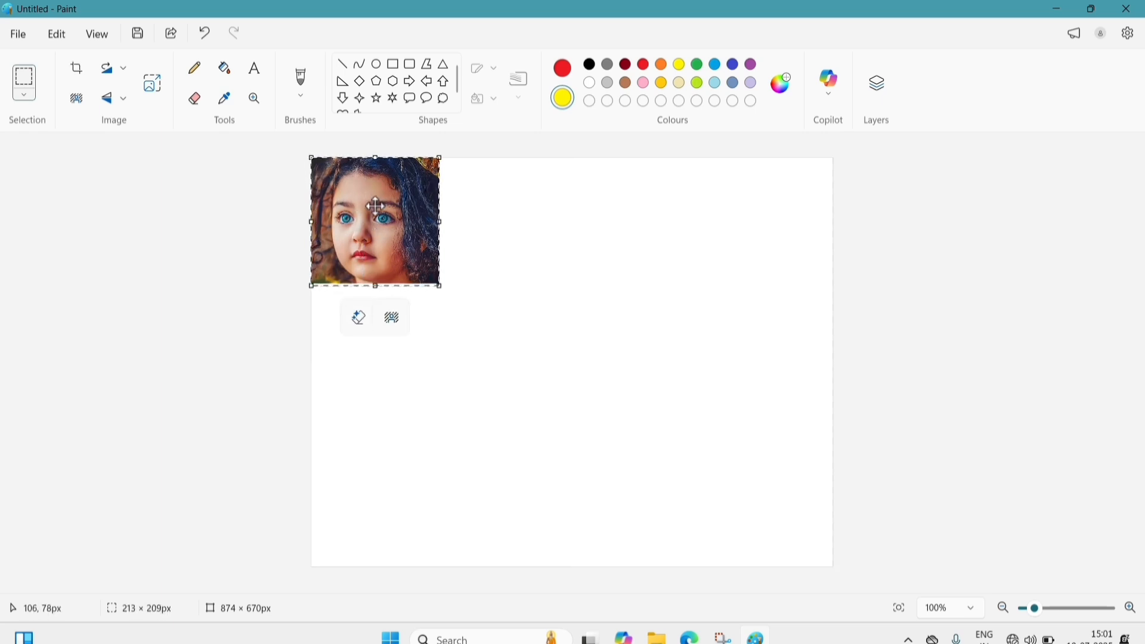
pyautogui.moveTo(376, 205)
pyautogui.mouseDown()
pyautogui.moveTo(759, 208)
pyautogui.moveTo(571, 235)
pyautogui.moveTo(384, 221)
pyautogui.mouseUp()
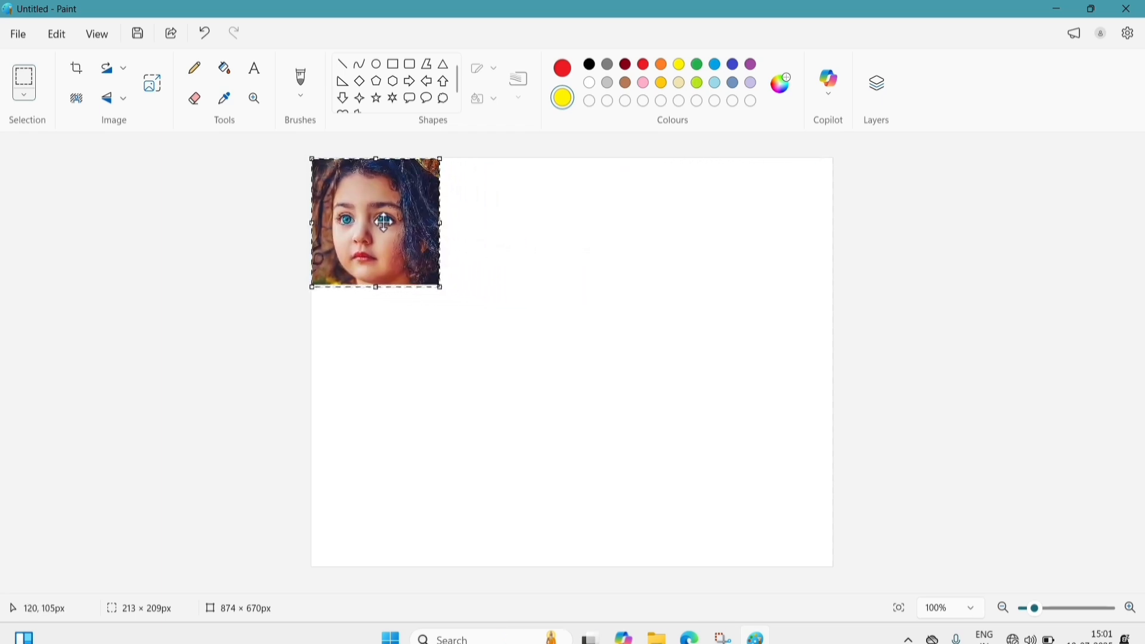
# - Cut the photo and paste it back twice to test Cut and Paste
pyautogui.click(55, 36)
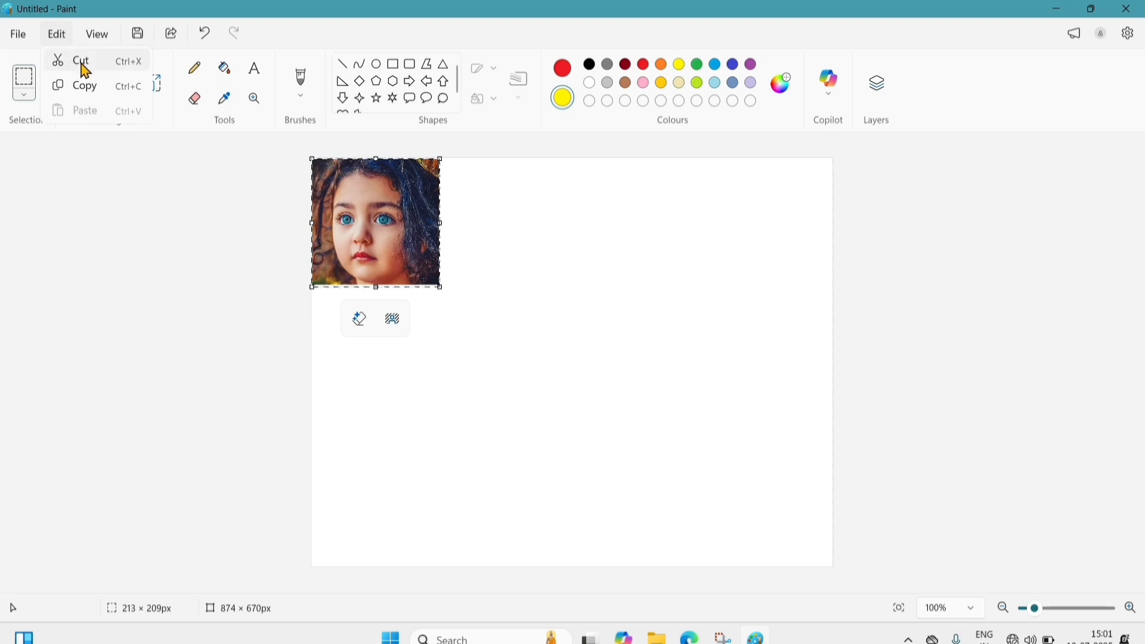
pyautogui.click(81, 62)
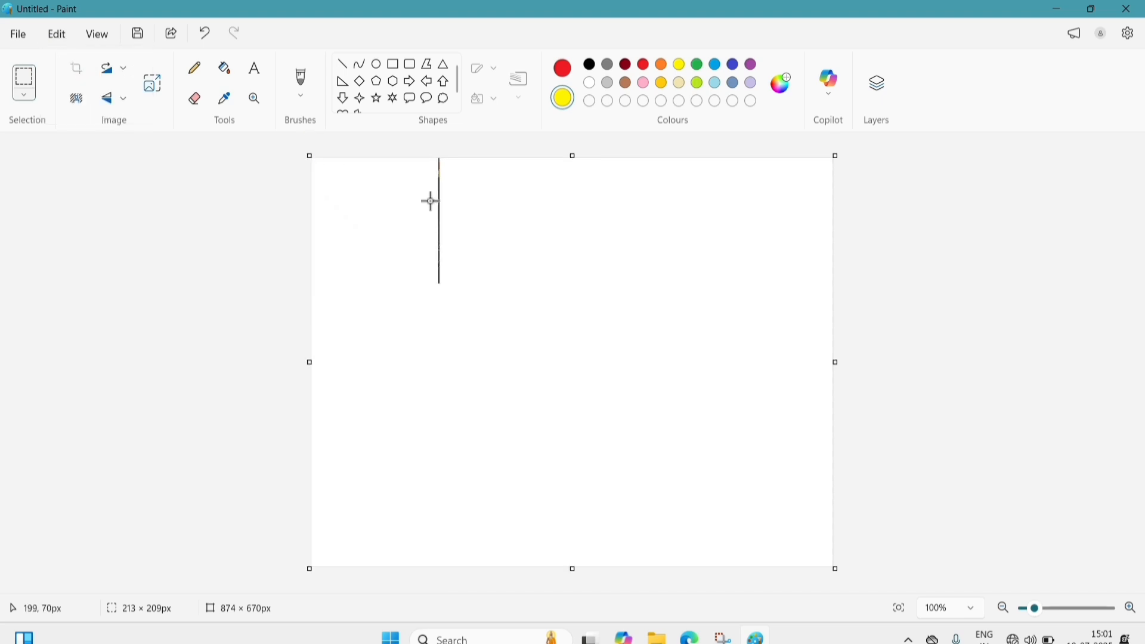
pyautogui.click(57, 36)
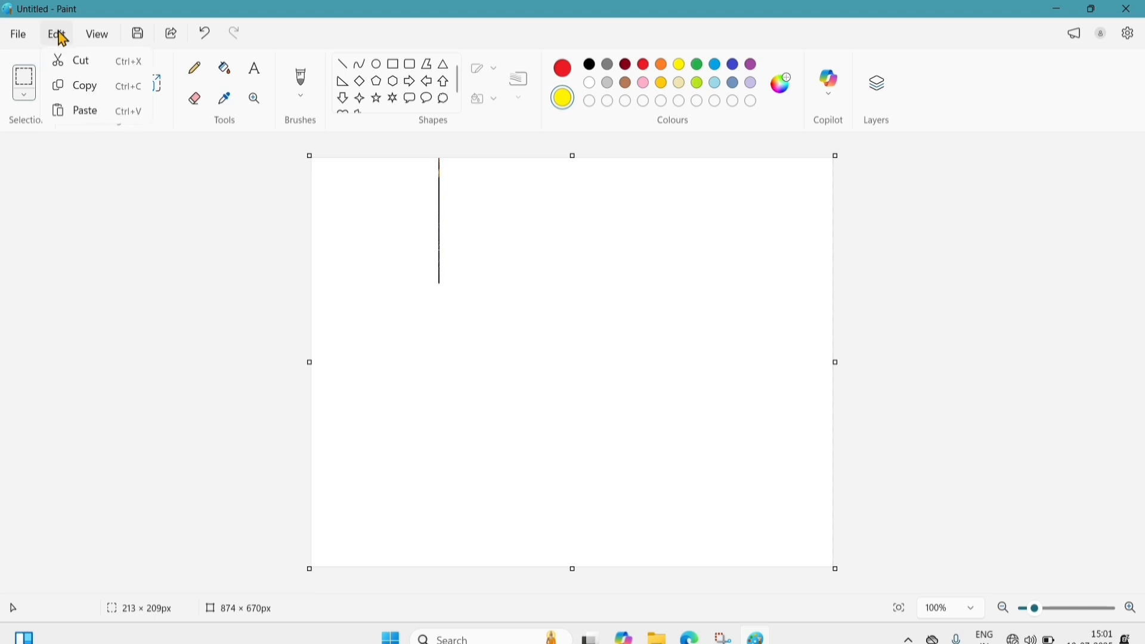
pyautogui.click(98, 111)
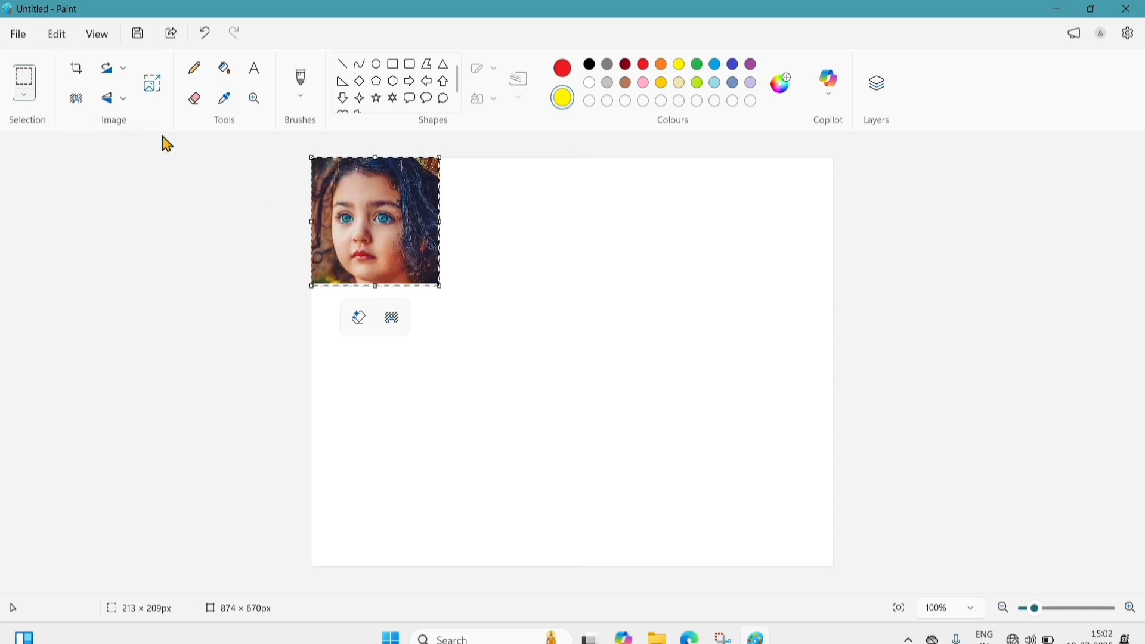
pyautogui.click(57, 36)
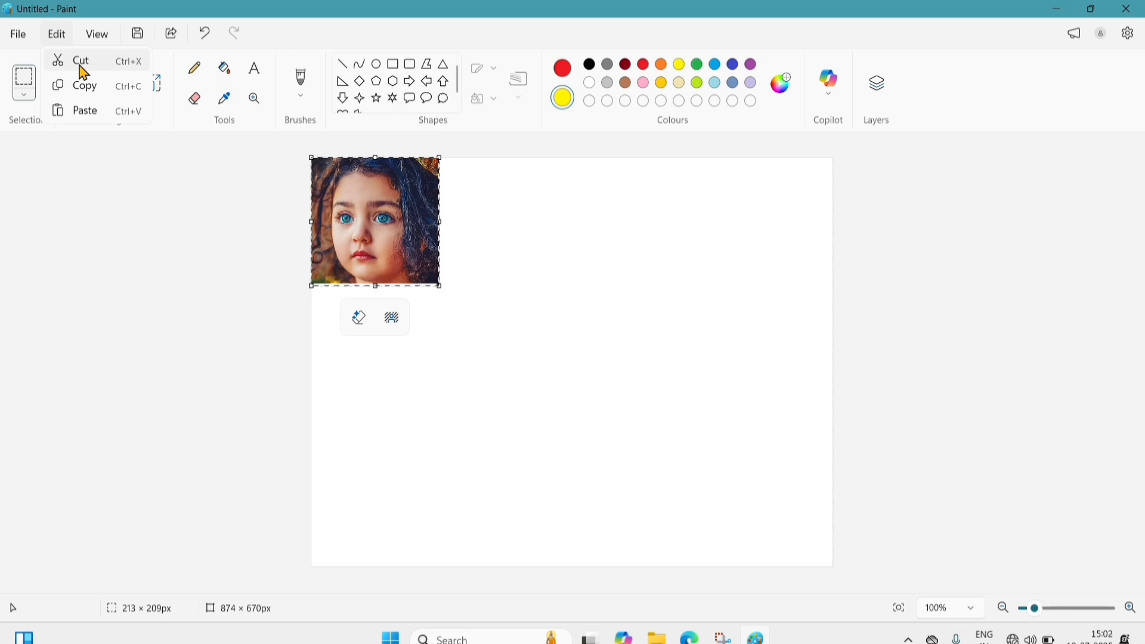
pyautogui.click(84, 72)
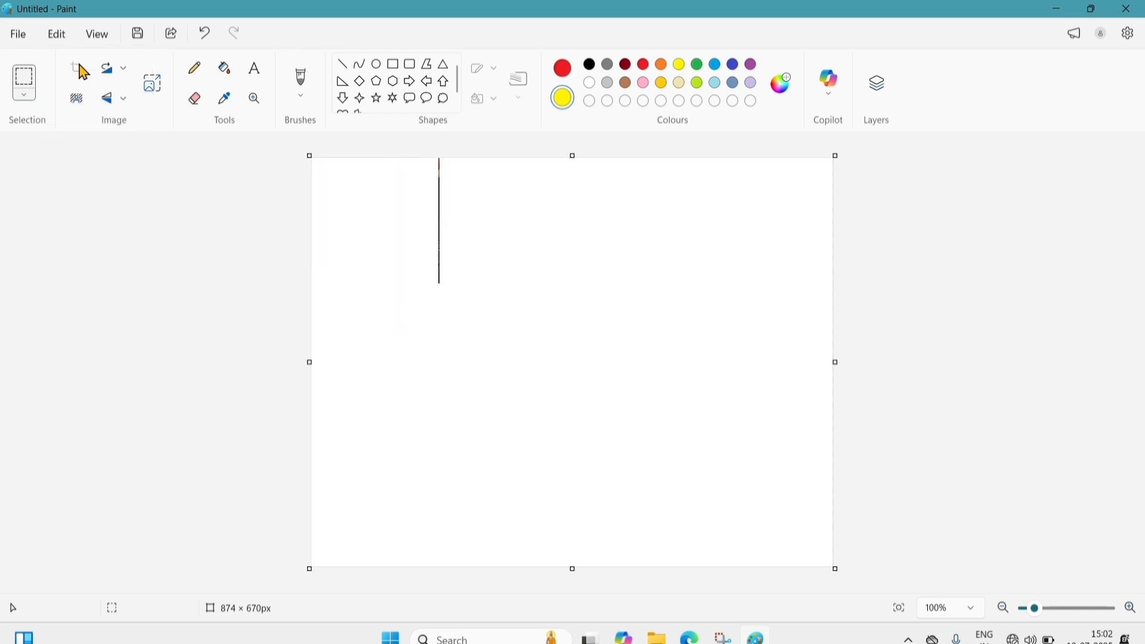
pyautogui.click(57, 37)
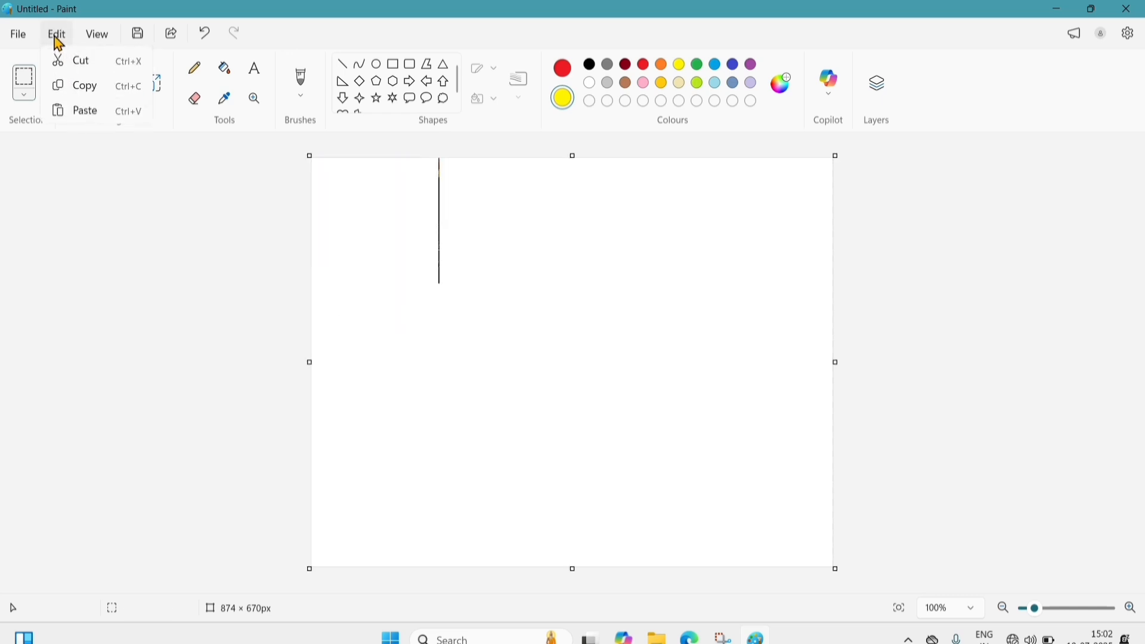
pyautogui.click(88, 118)
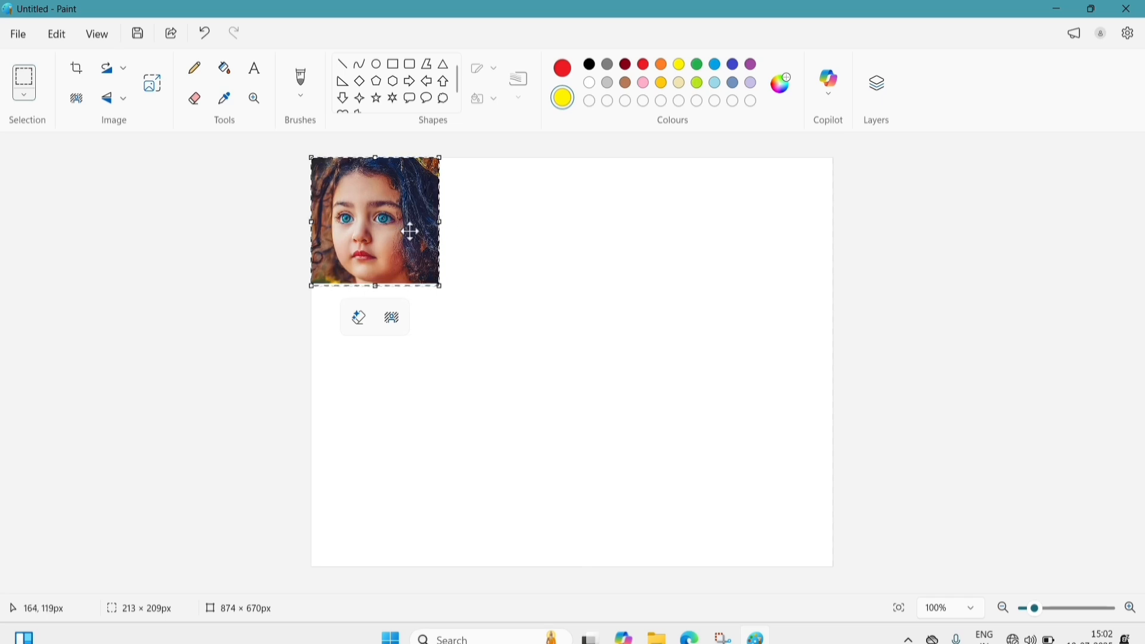
# - Copy the selected photo and paste a duplicate of it
pyautogui.click(57, 34)
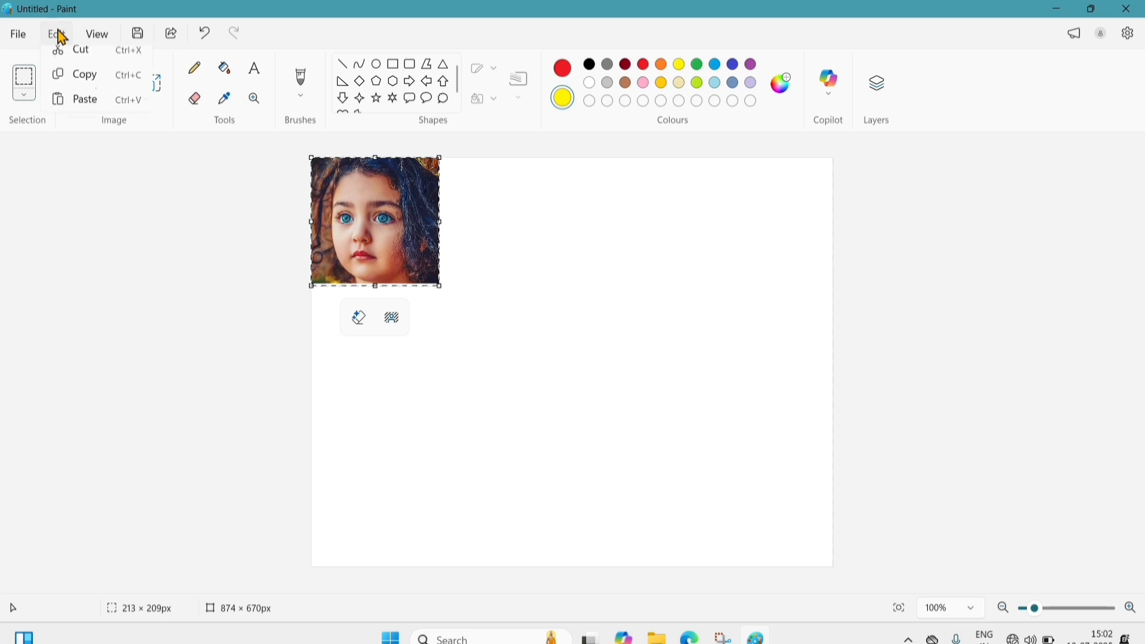
pyautogui.click(84, 97)
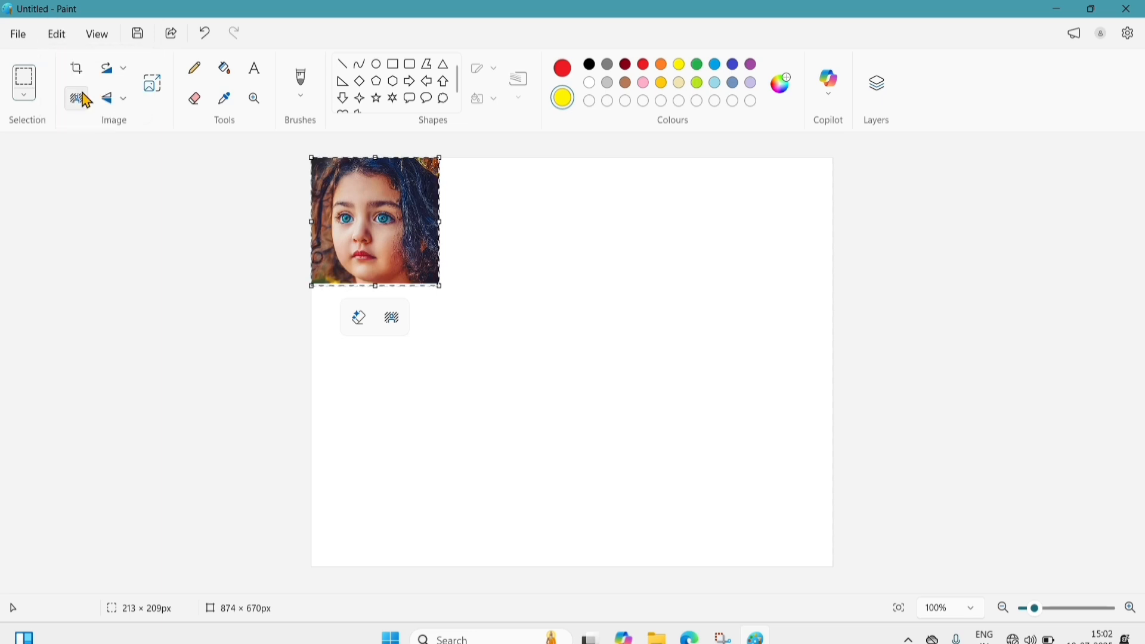
pyautogui.click(55, 37)
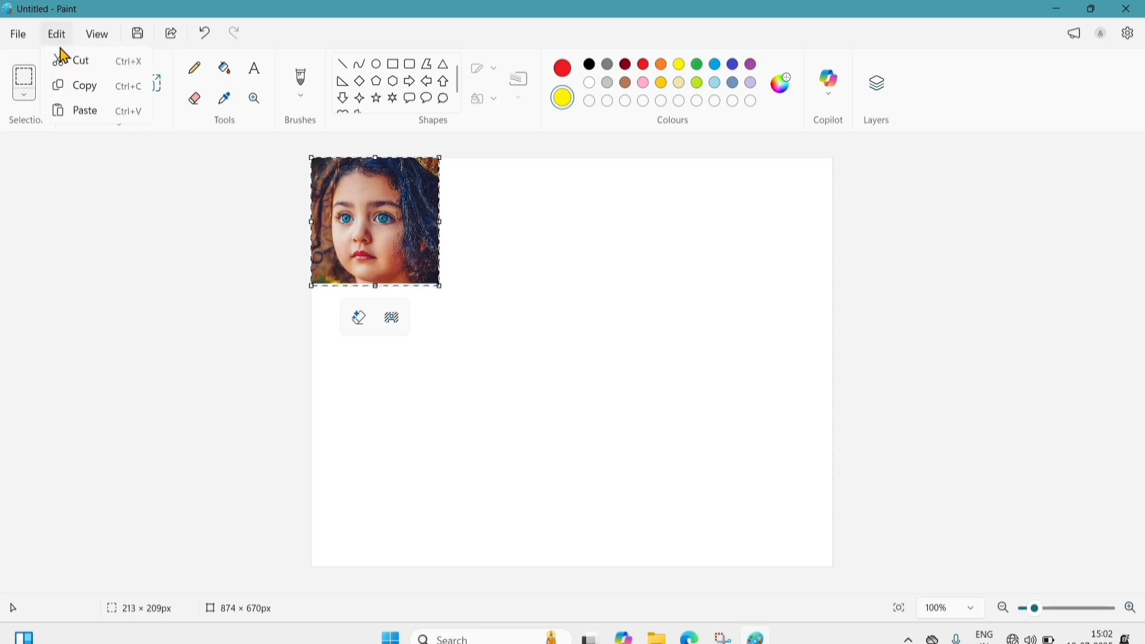
pyautogui.click(84, 111)
# - Move the pasted copy to the canvas's top-right, then paste another copy below it
pyautogui.moveTo(347, 220); pyautogui.dragTo(723, 228)
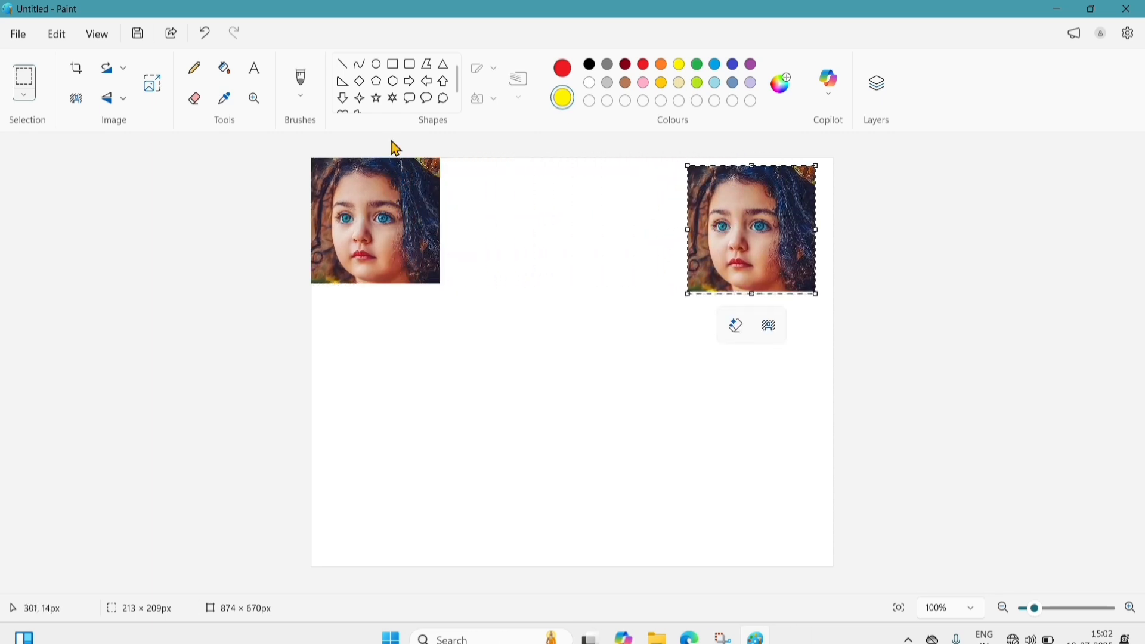
pyautogui.click(66, 41)
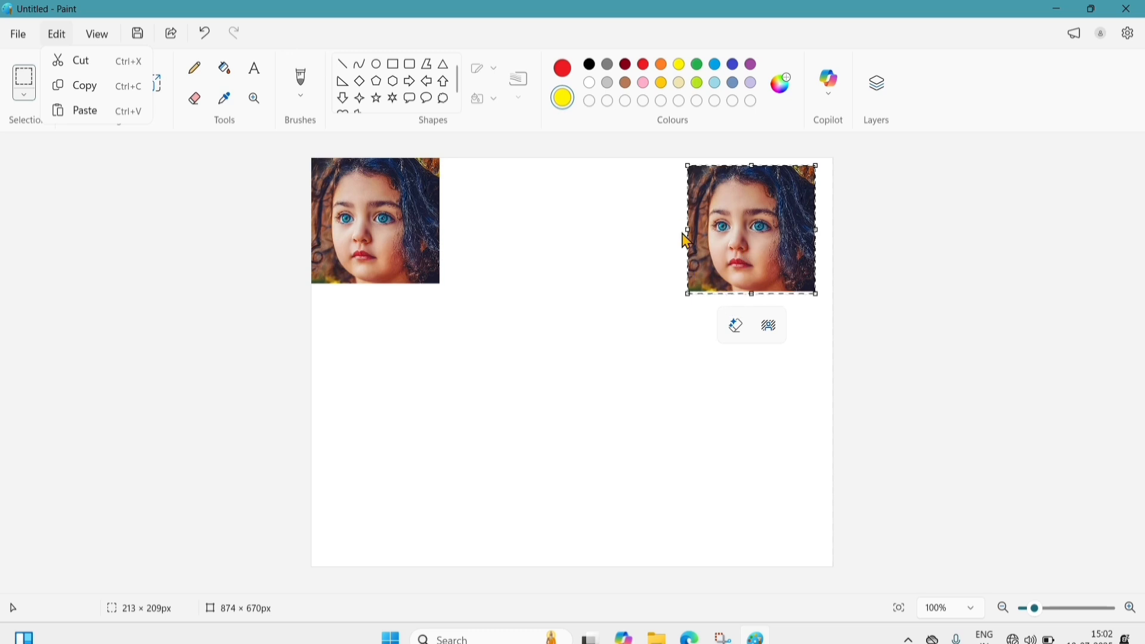
pyautogui.click(744, 232)
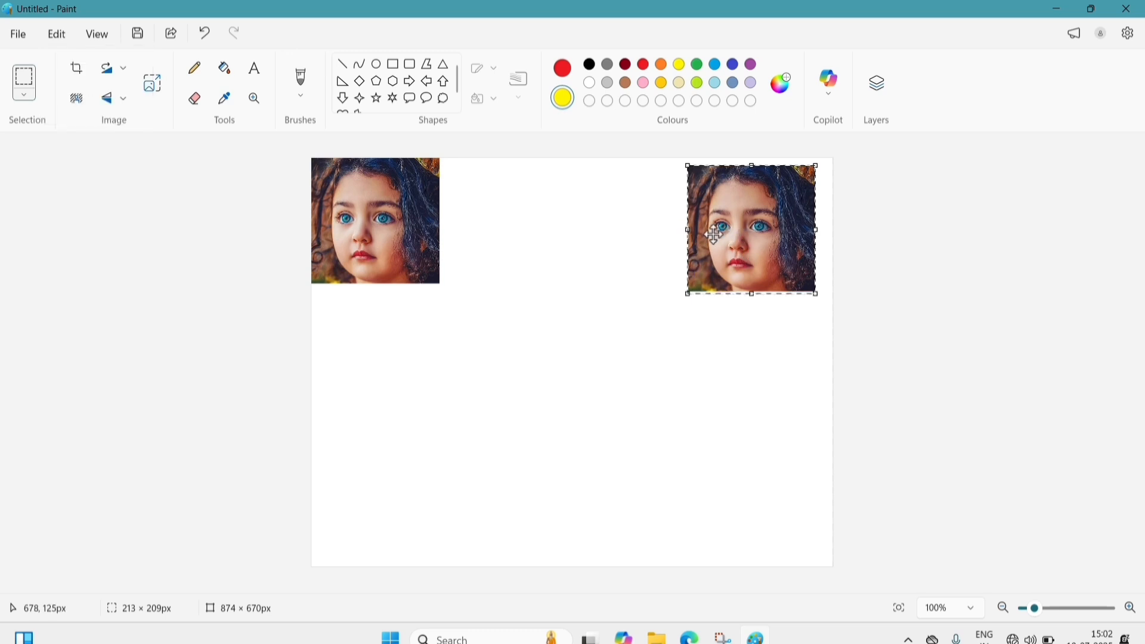
pyautogui.moveTo(751, 228); pyautogui.dragTo(761, 329)
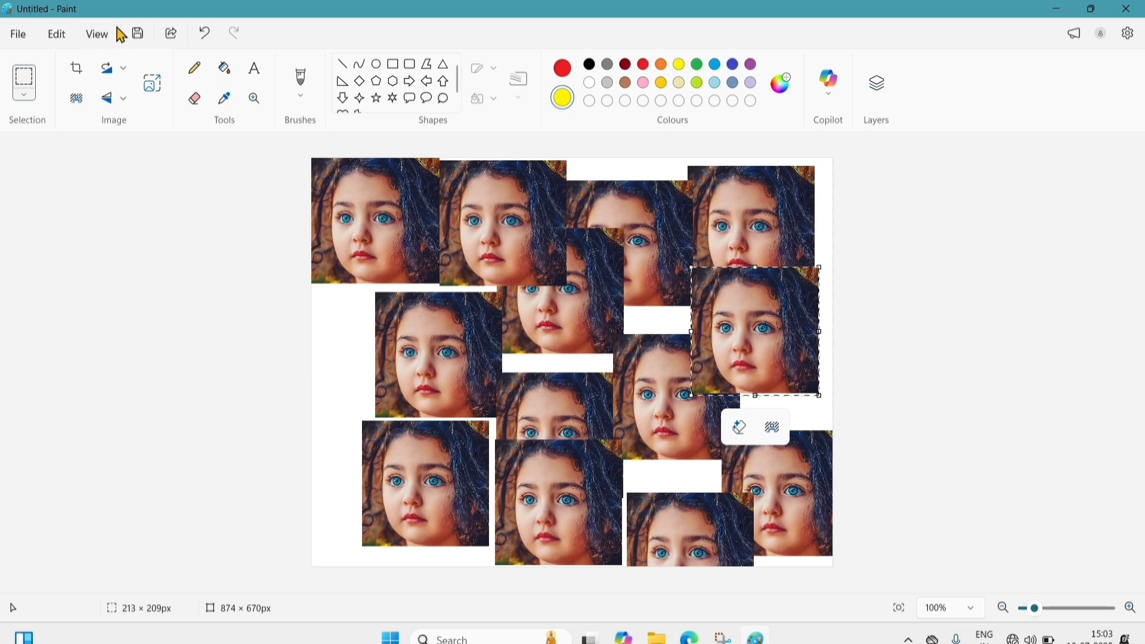
pyautogui.click(103, 37)
# - Clear the canvas with Ctrl+A and Delete, zoom to 566%, then undo to restore the collage
pyautogui.click(102, 37)
pyautogui.hotkey('ctrl', 'a')
pyautogui.press('Delete')
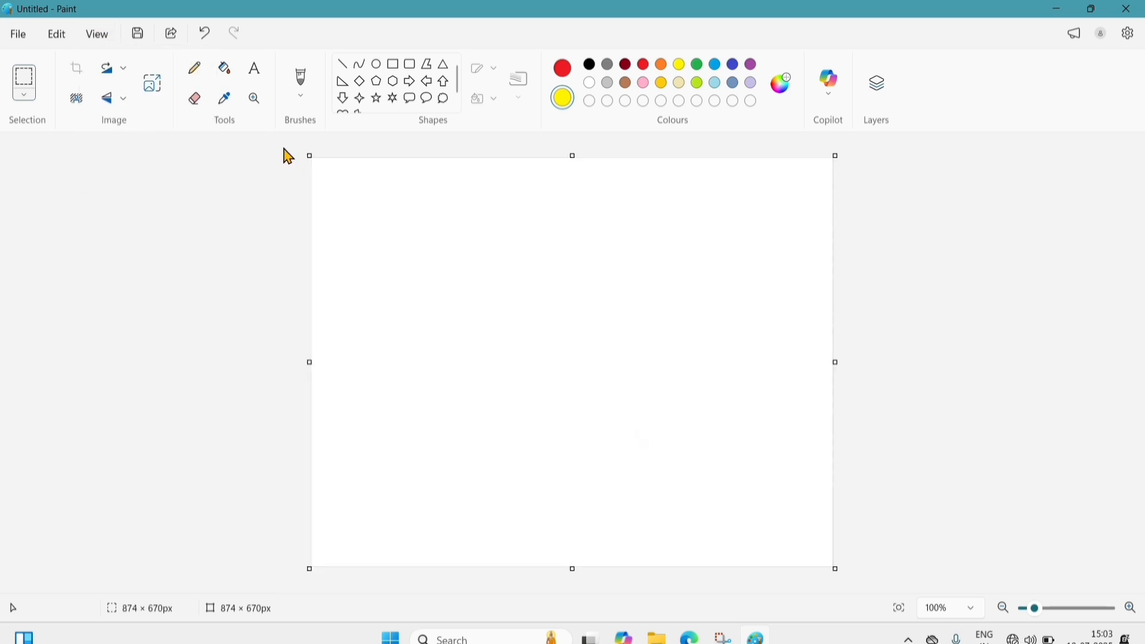
pyautogui.click(99, 37)
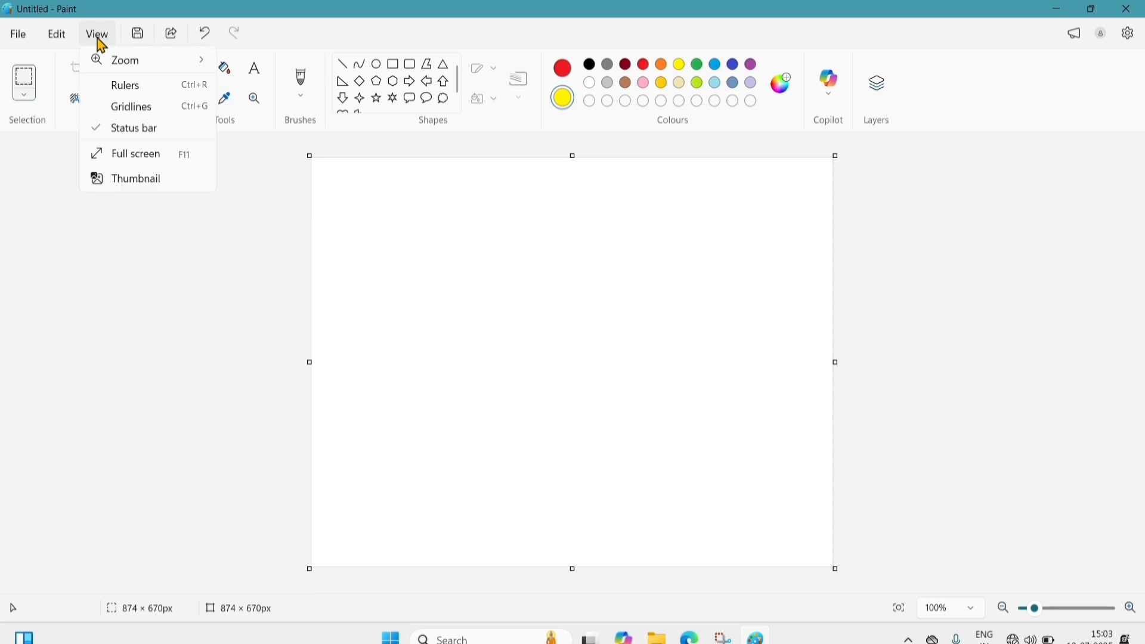
pyautogui.moveTo(122, 66)
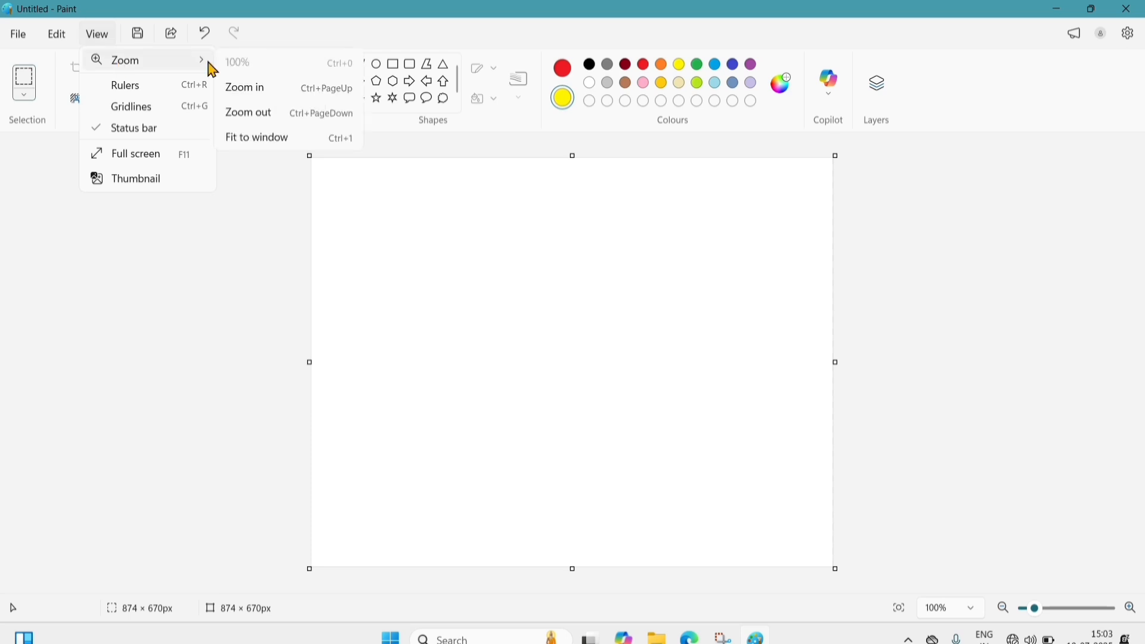
pyautogui.click(262, 66)
pyautogui.click(1086, 609)
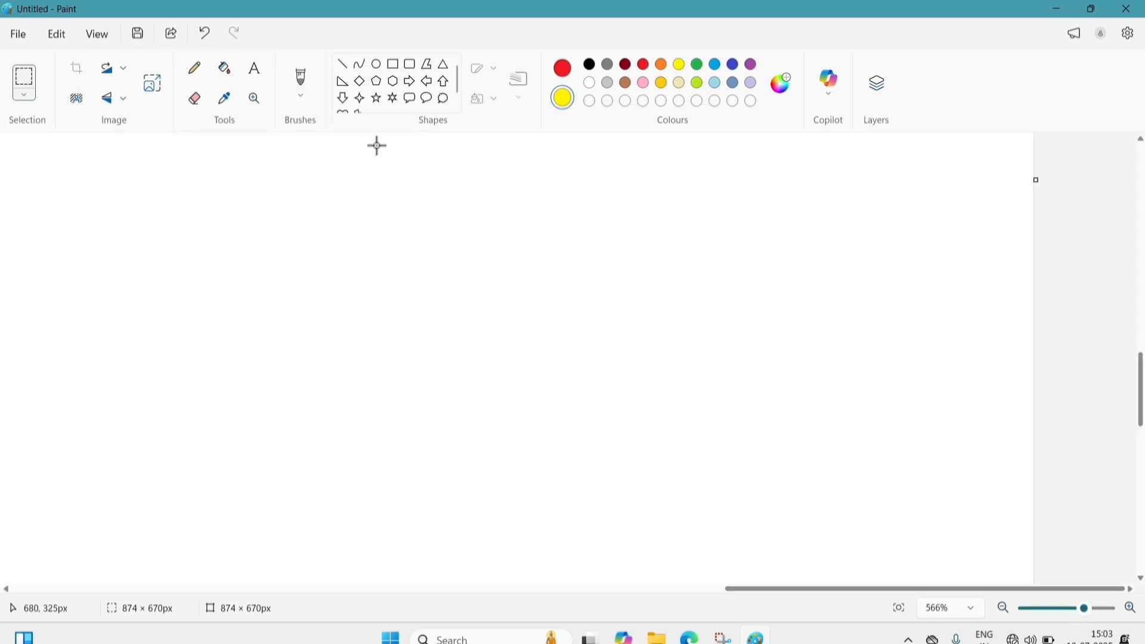
pyautogui.hotkey('ctrl', 'z')
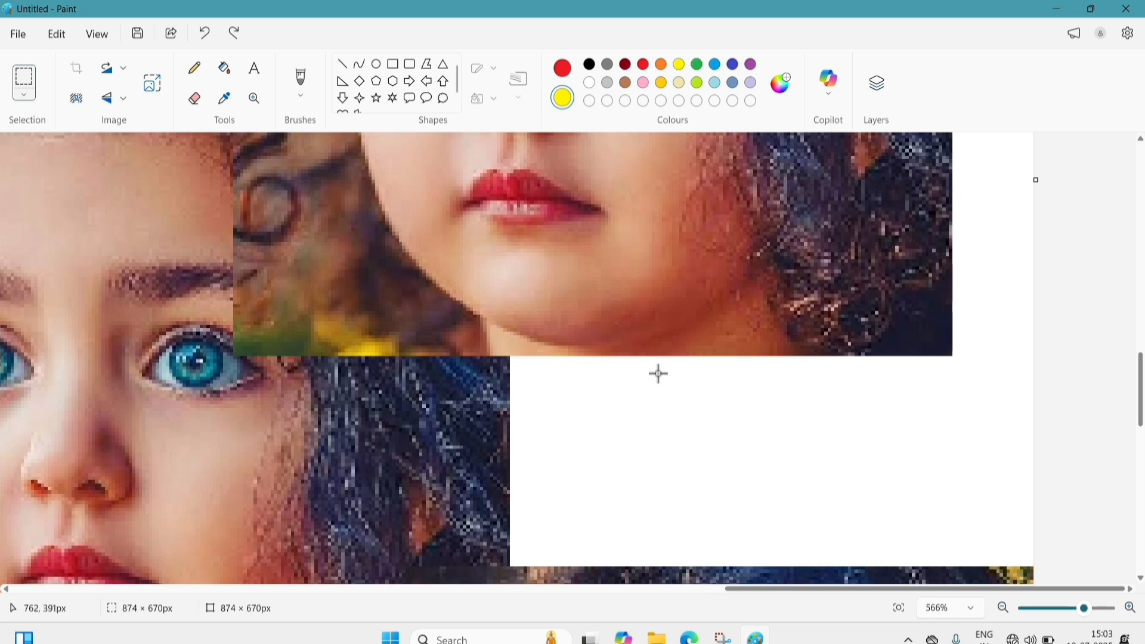
# - Reset the zoom to 100%, zoom in to 110%, then back out to 100%
pyautogui.click(96, 40)
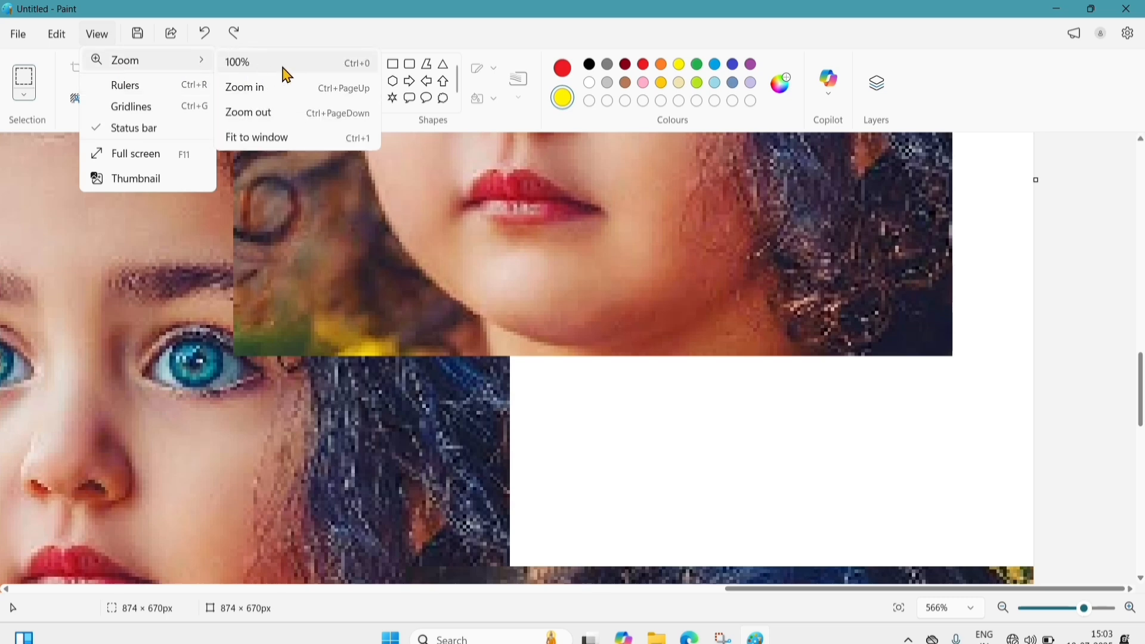
pyautogui.click(293, 74)
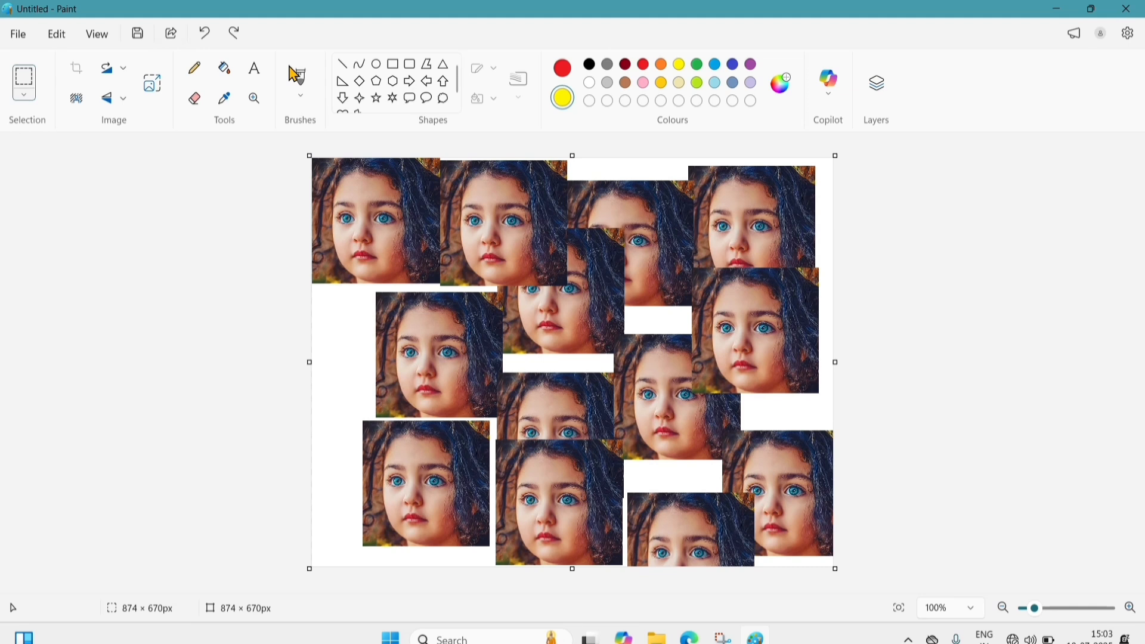
pyautogui.click(91, 36)
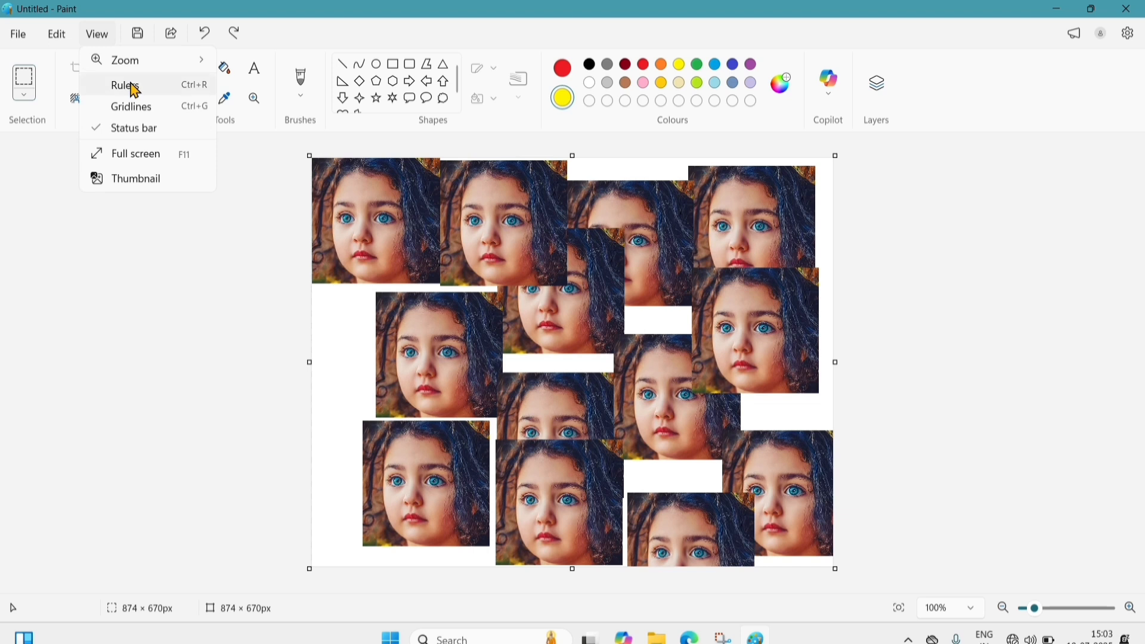
pyautogui.moveTo(138, 70)
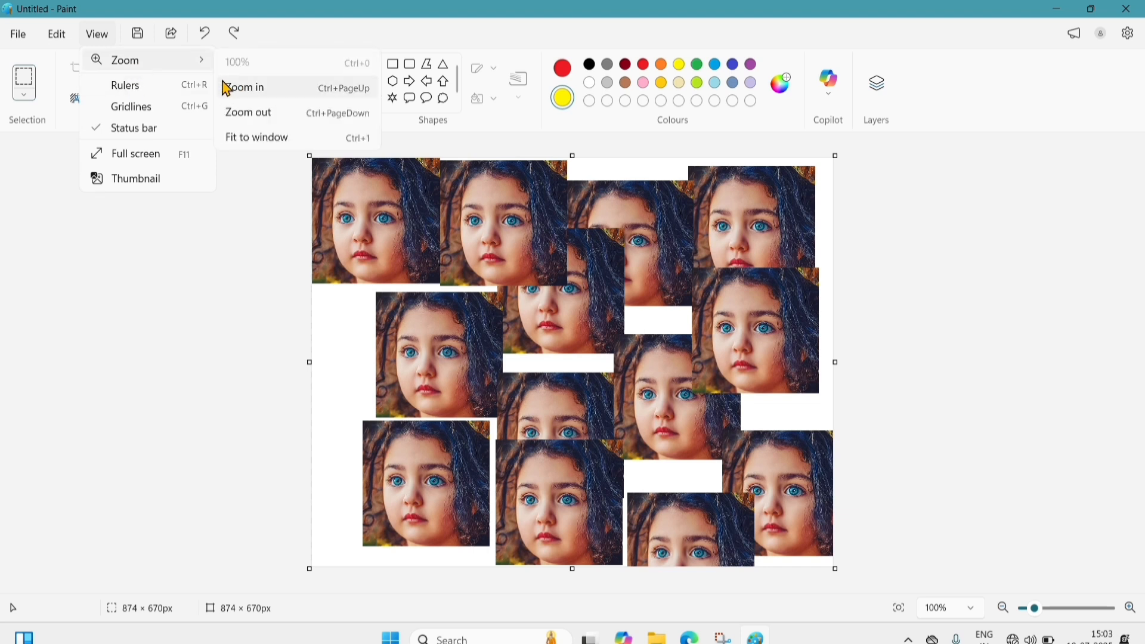
pyautogui.click(265, 90)
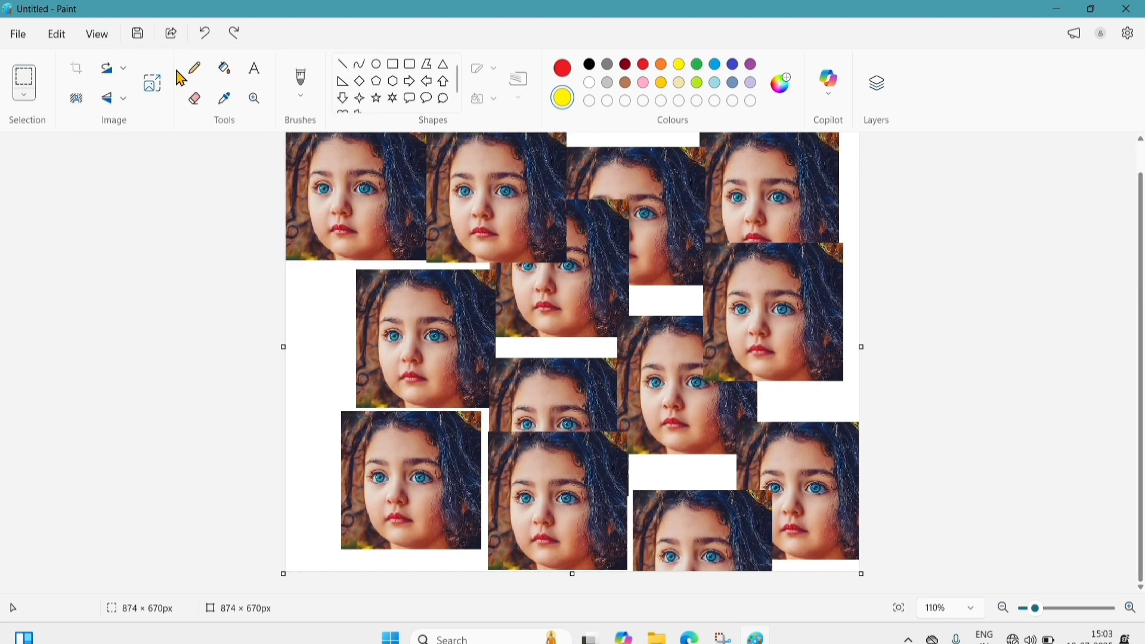
pyautogui.click(100, 36)
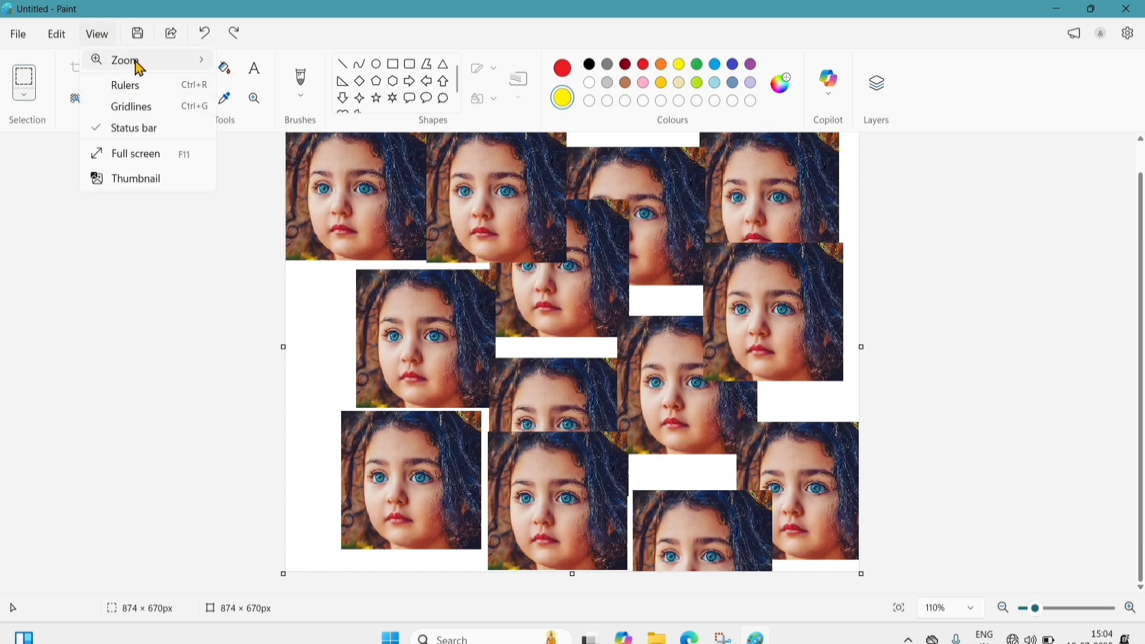
pyautogui.moveTo(135, 69)
pyautogui.click(266, 122)
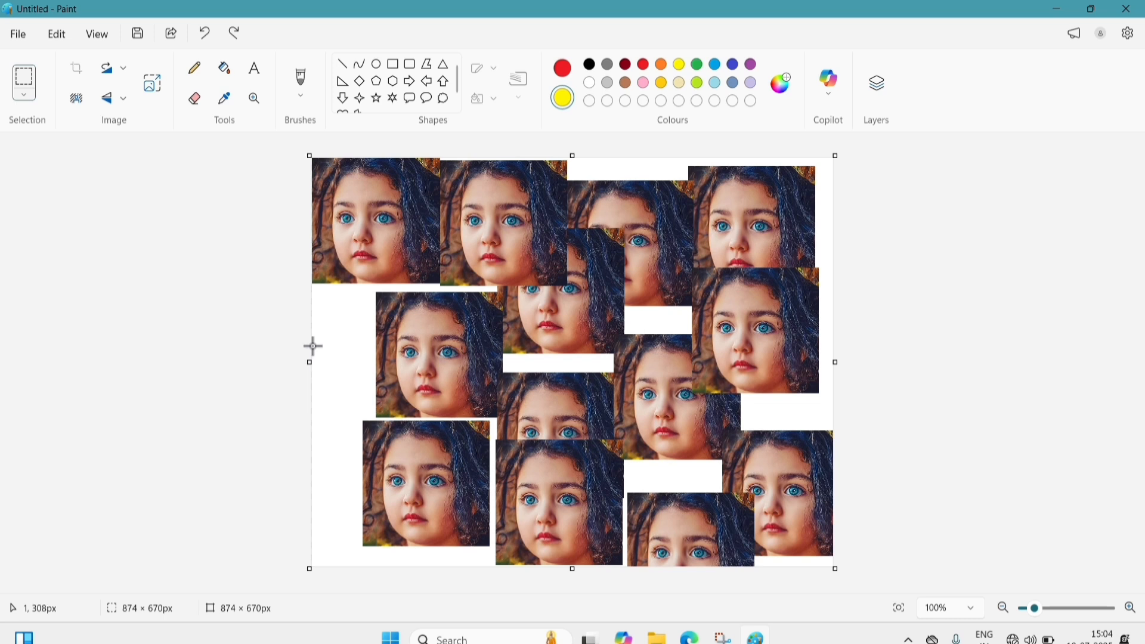
pyautogui.click(101, 46)
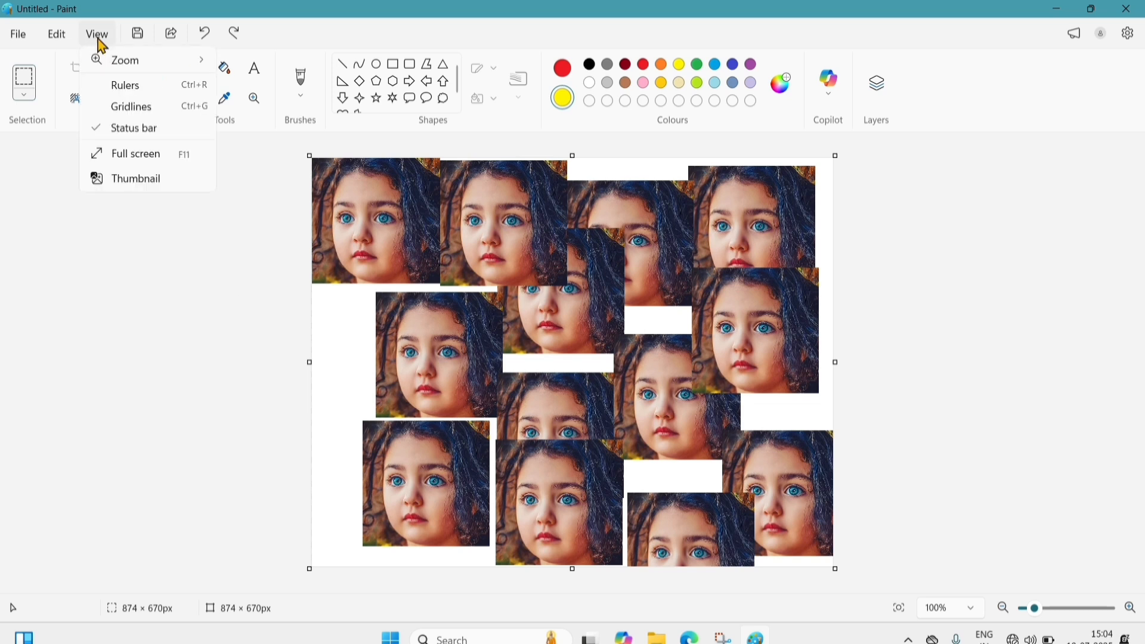
# - Drag the canvas's right and bottom edges out to 1589 × 805 px and fit it to the window
pyautogui.moveTo(128, 62)
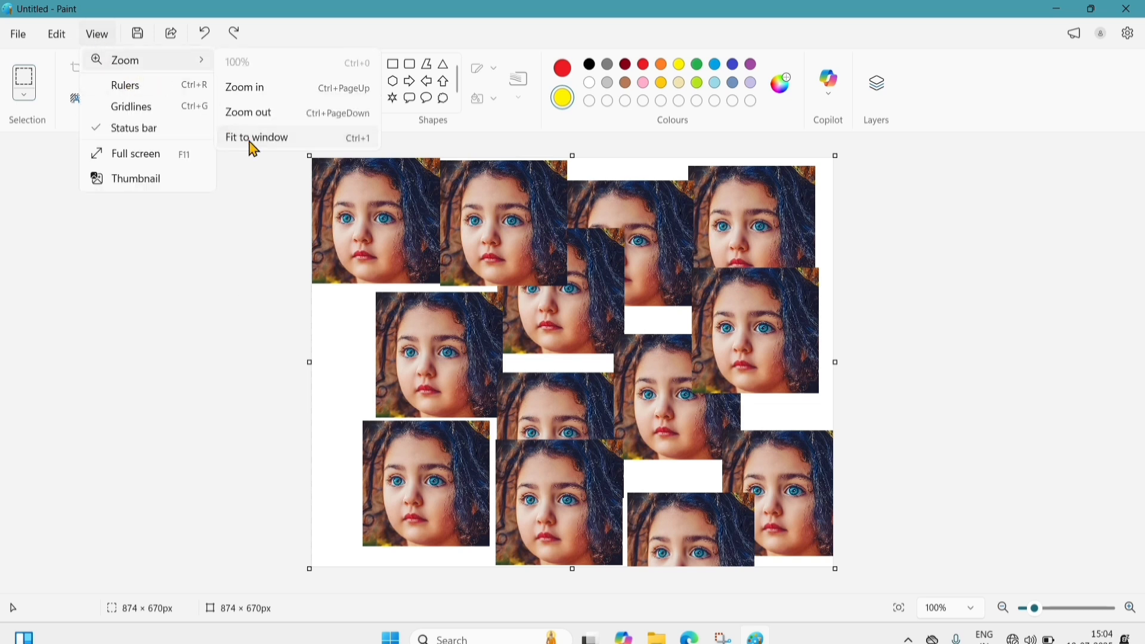
pyautogui.click(254, 138)
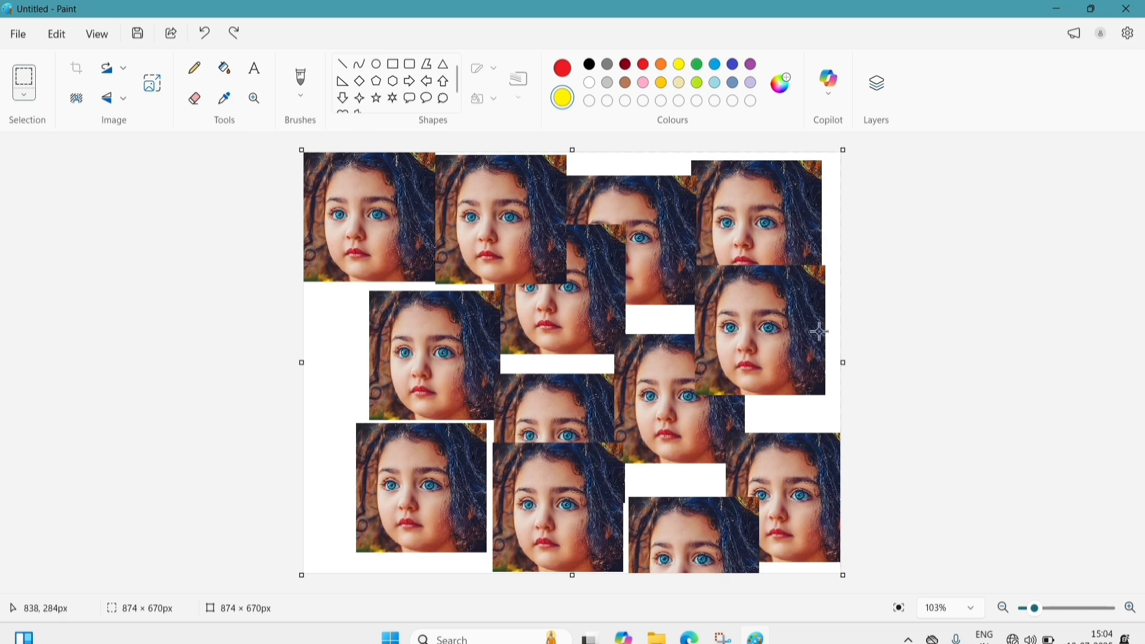
pyautogui.moveTo(843, 362); pyautogui.dragTo(1113, 347)
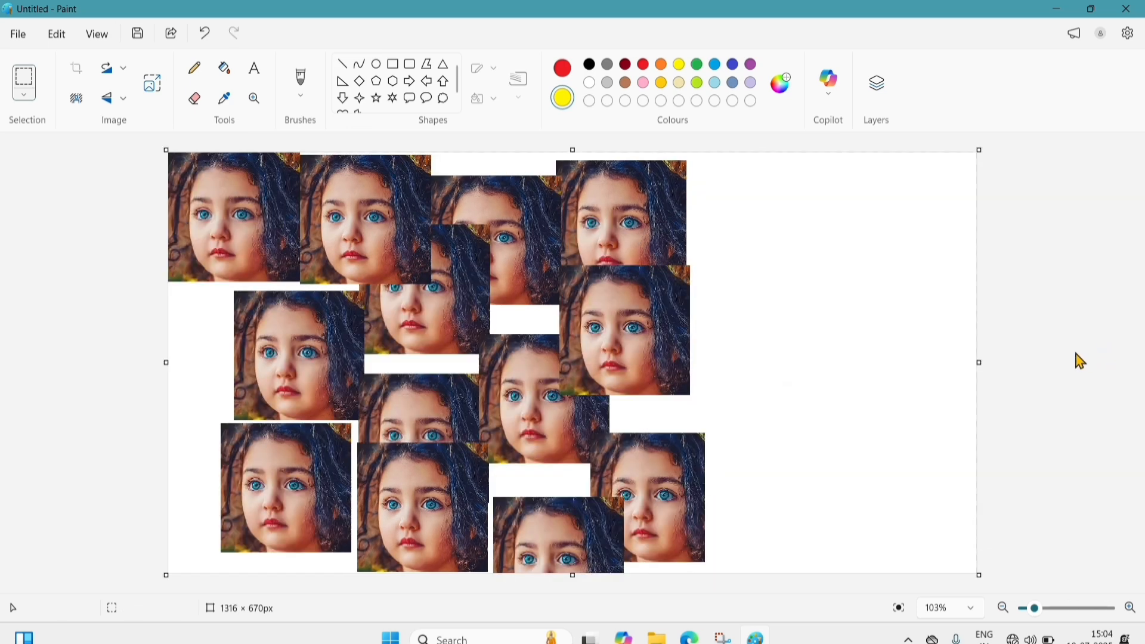
pyautogui.moveTo(981, 366); pyautogui.dragTo(1144, 365)
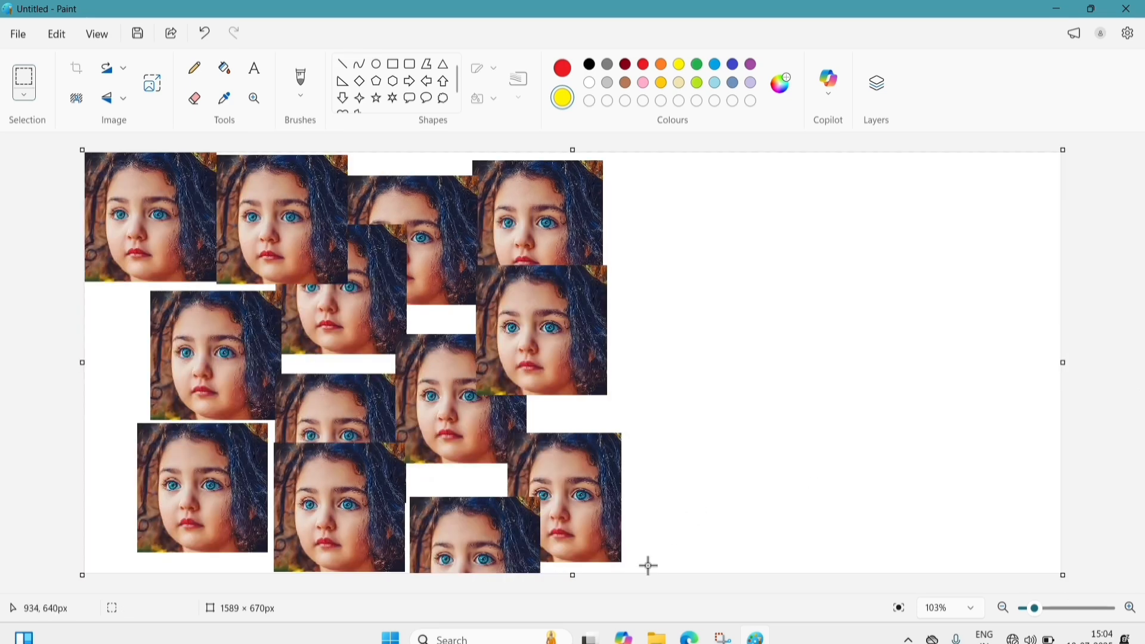
pyautogui.moveTo(573, 576); pyautogui.dragTo(573, 643)
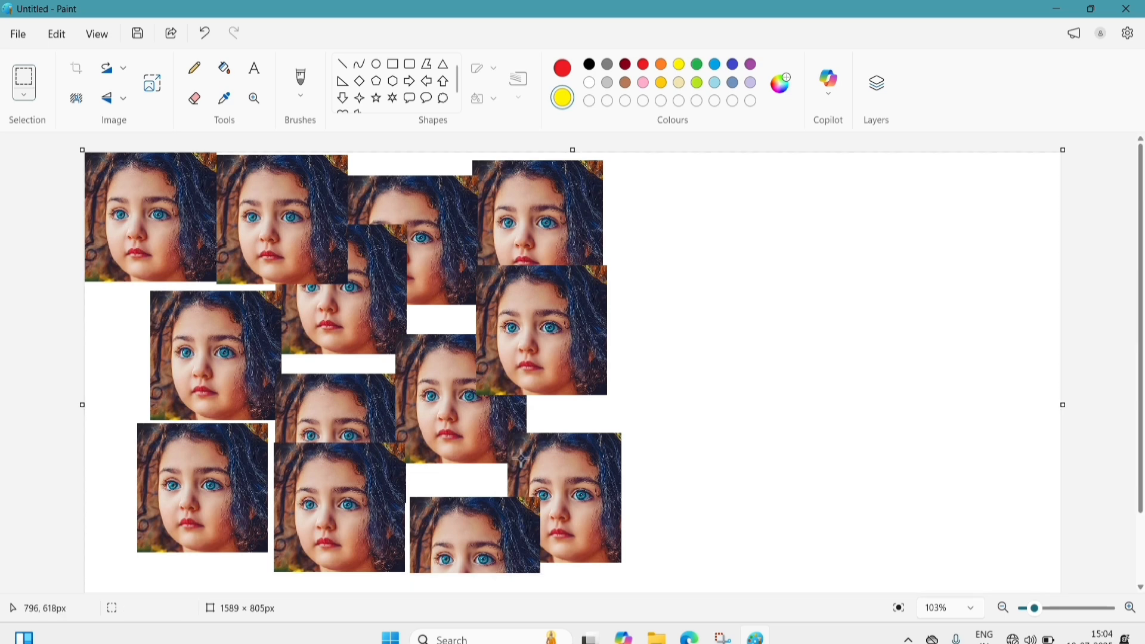
pyautogui.click(102, 39)
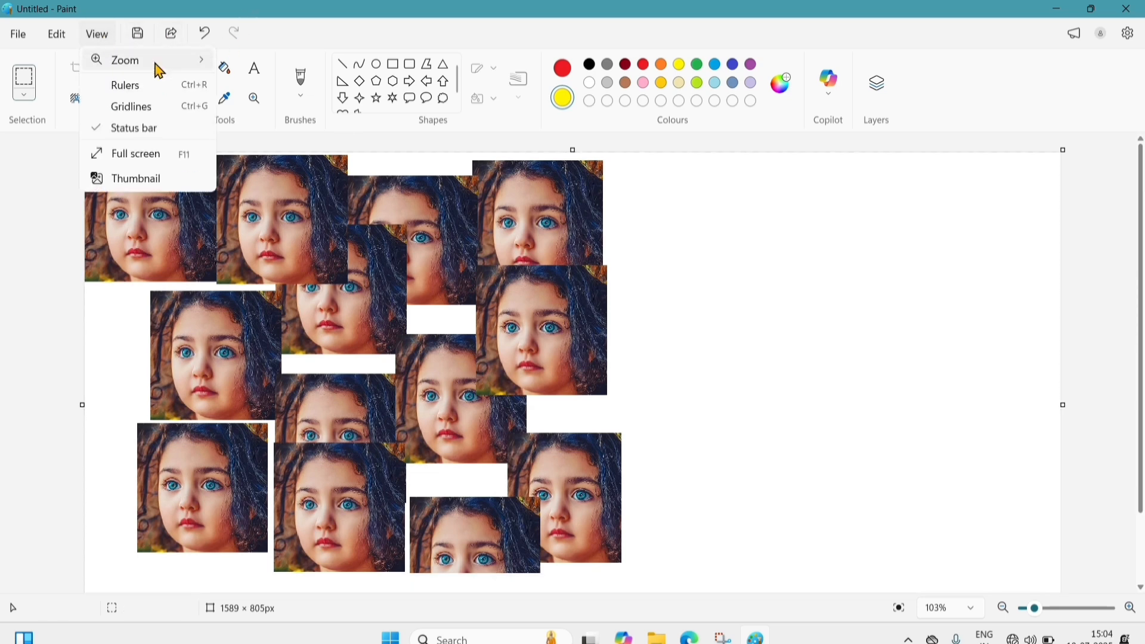
pyautogui.moveTo(158, 65)
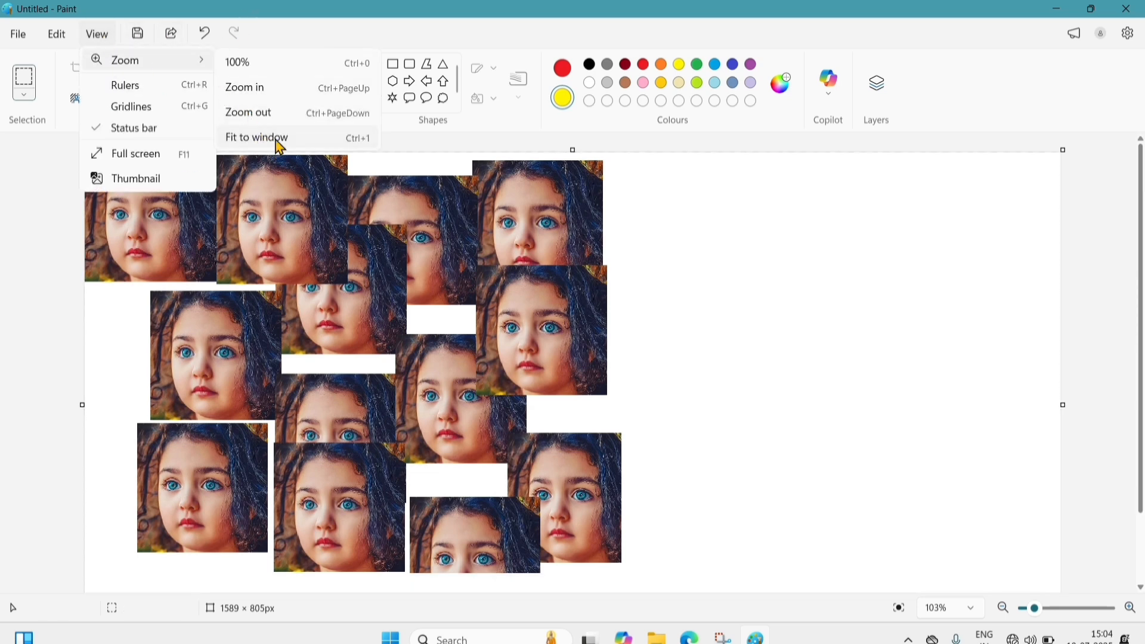
pyautogui.click(276, 142)
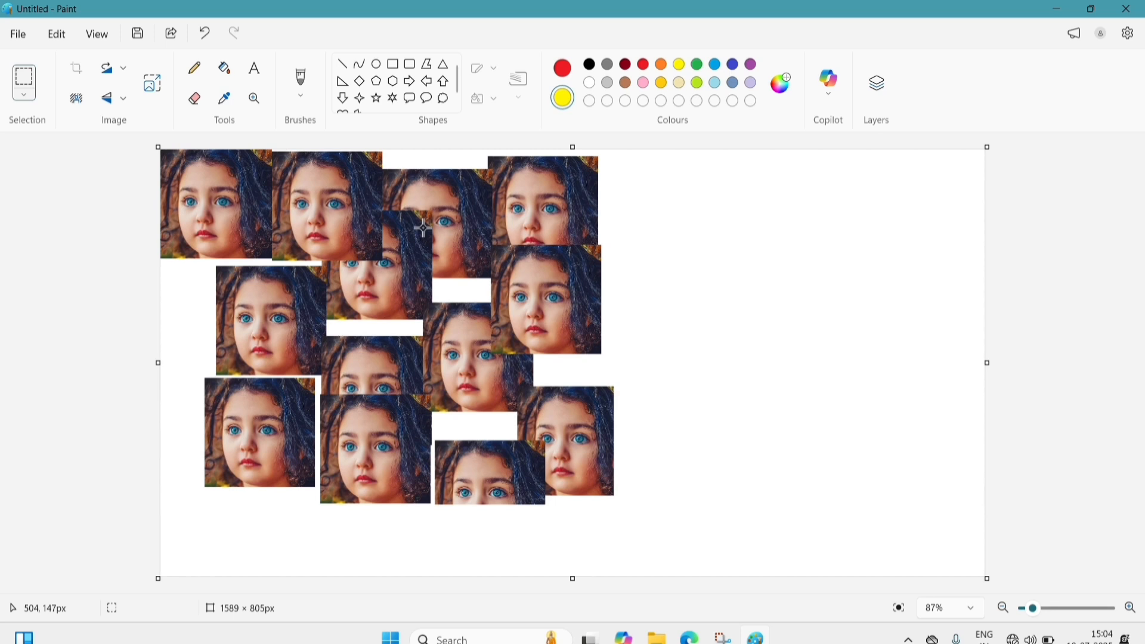
# - Turn the rulers on, then switch them off again
pyautogui.click(94, 36)
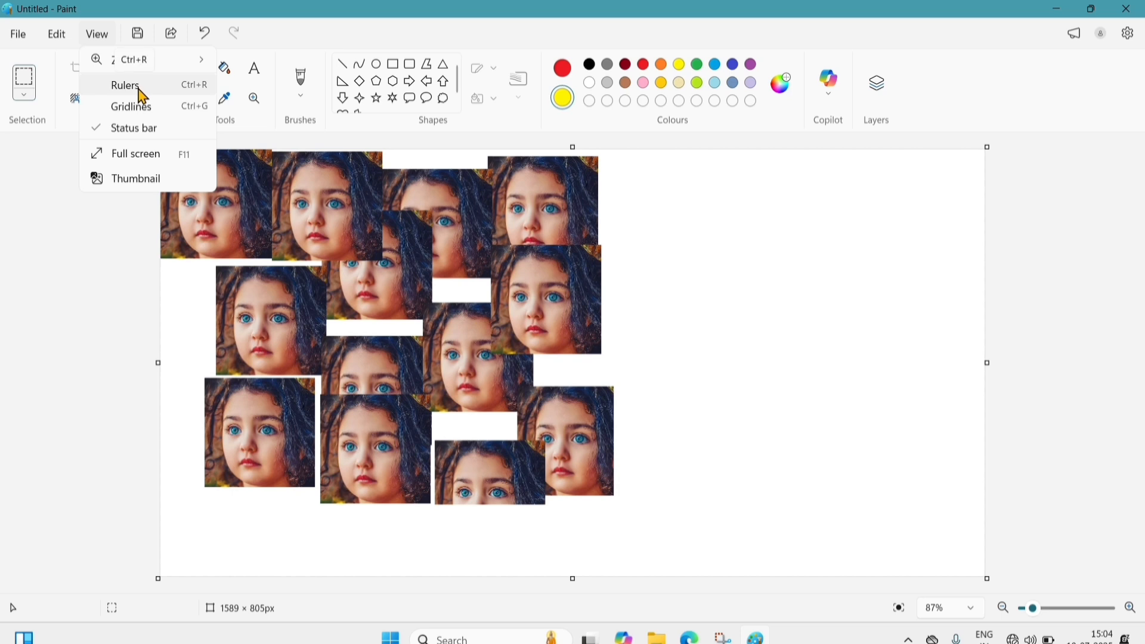
pyautogui.click(644, 153)
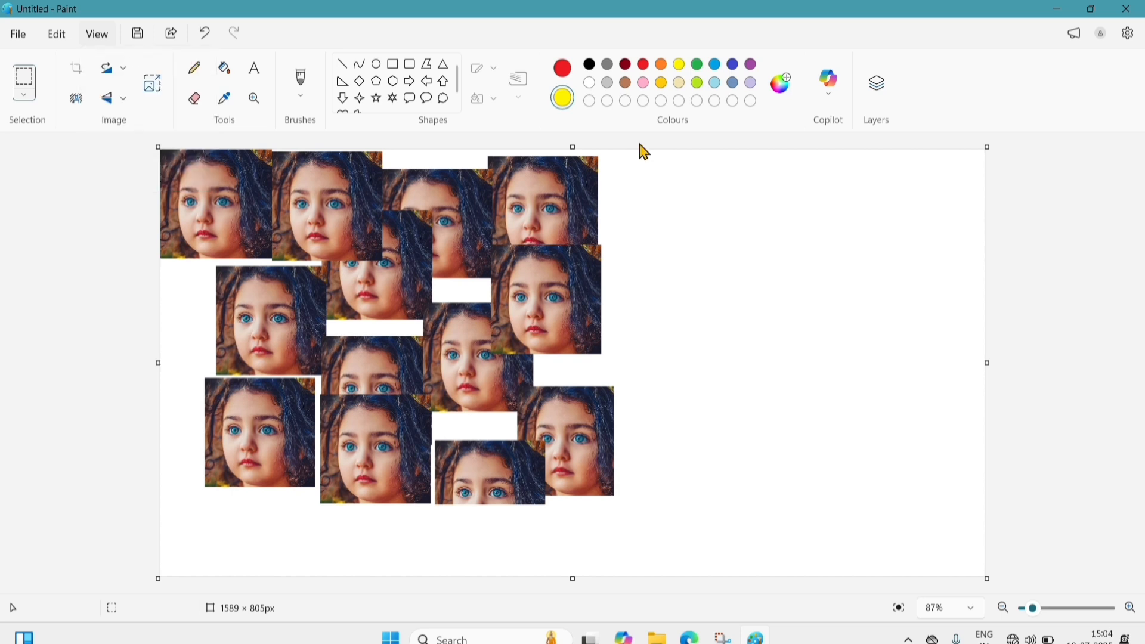
pyautogui.click(98, 36)
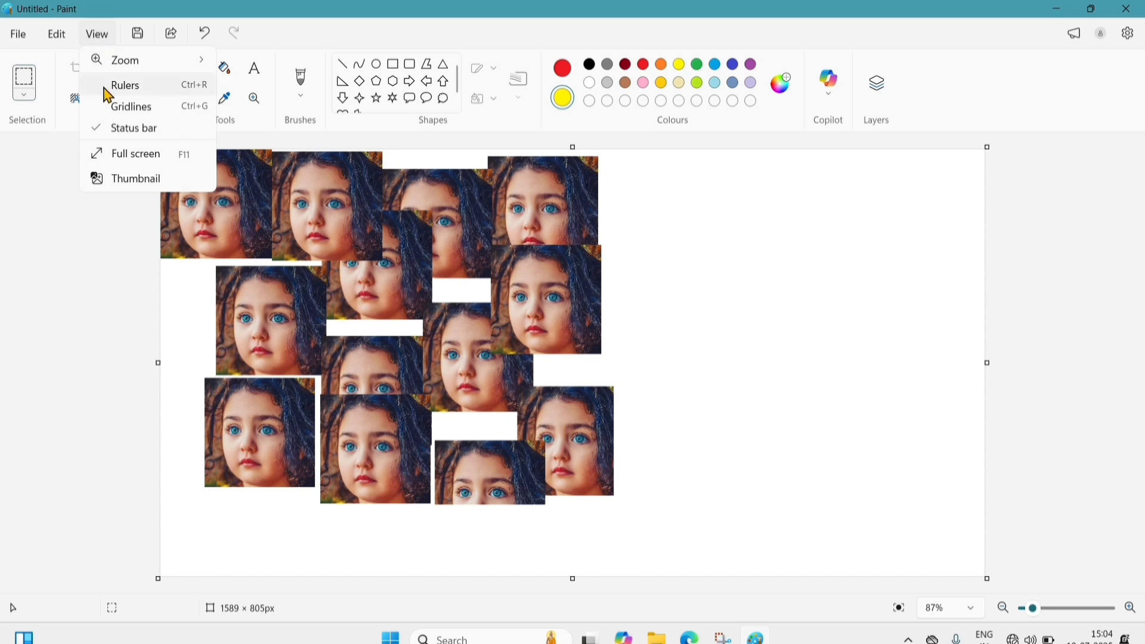
pyautogui.click(122, 88)
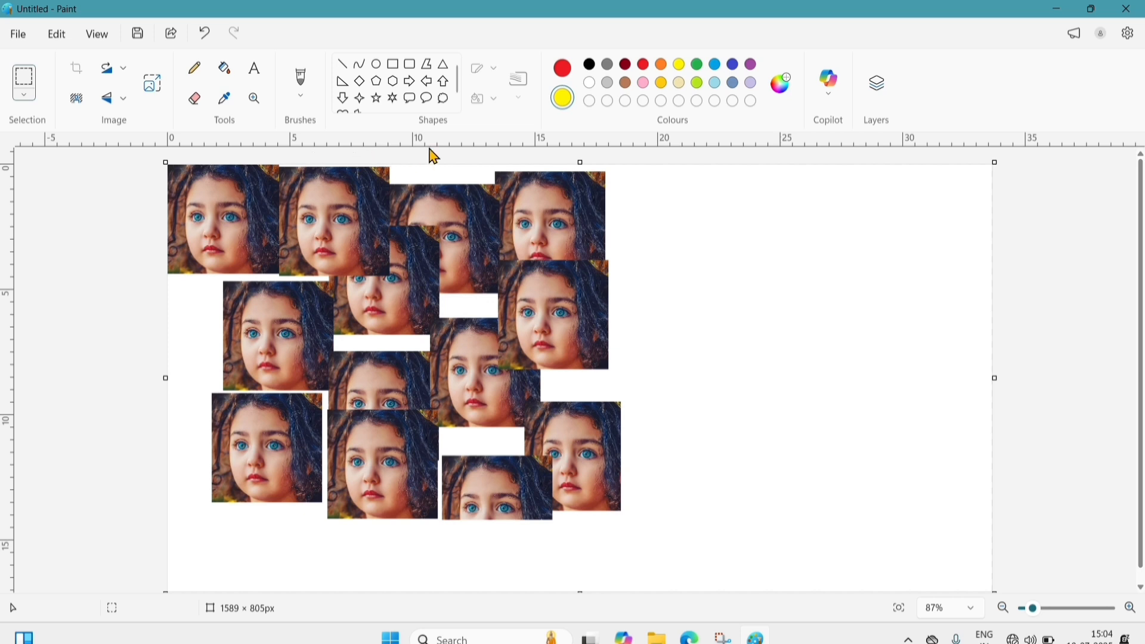
pyautogui.click(95, 34)
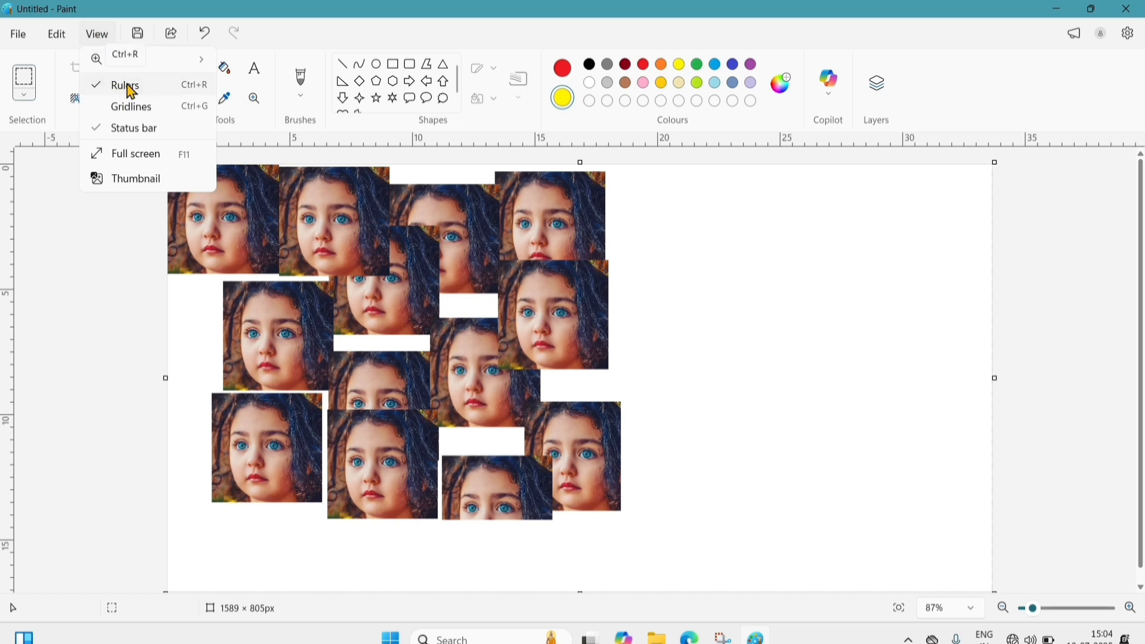
pyautogui.click(131, 91)
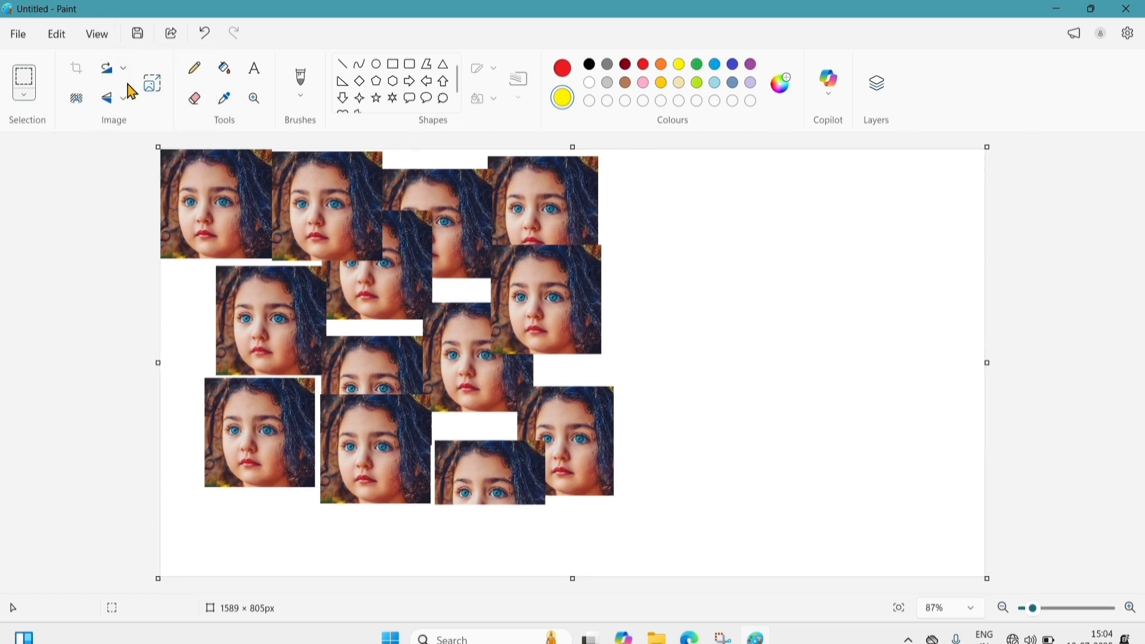
# - Show then hide the gridlines, and turn off the status bar
pyautogui.click(100, 38)
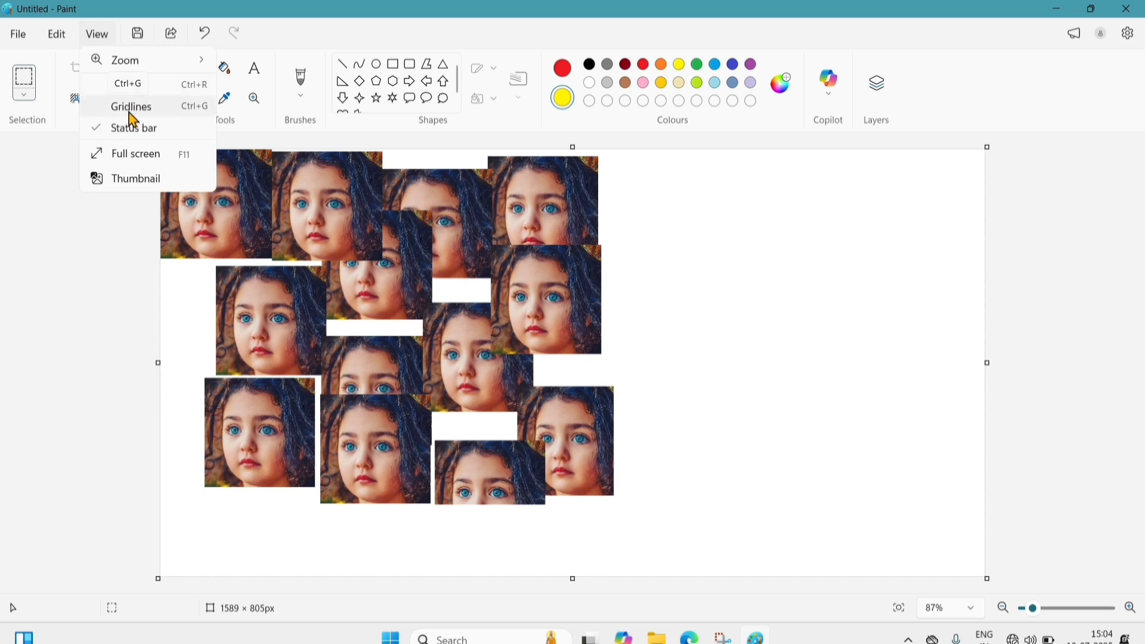
pyautogui.click(133, 108)
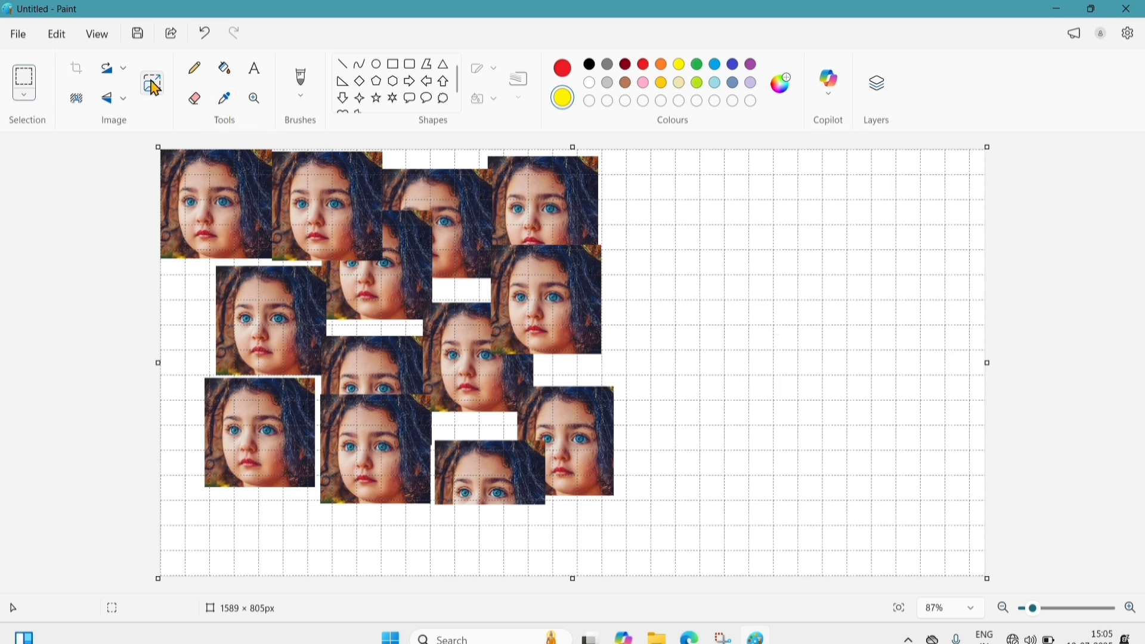
pyautogui.click(92, 38)
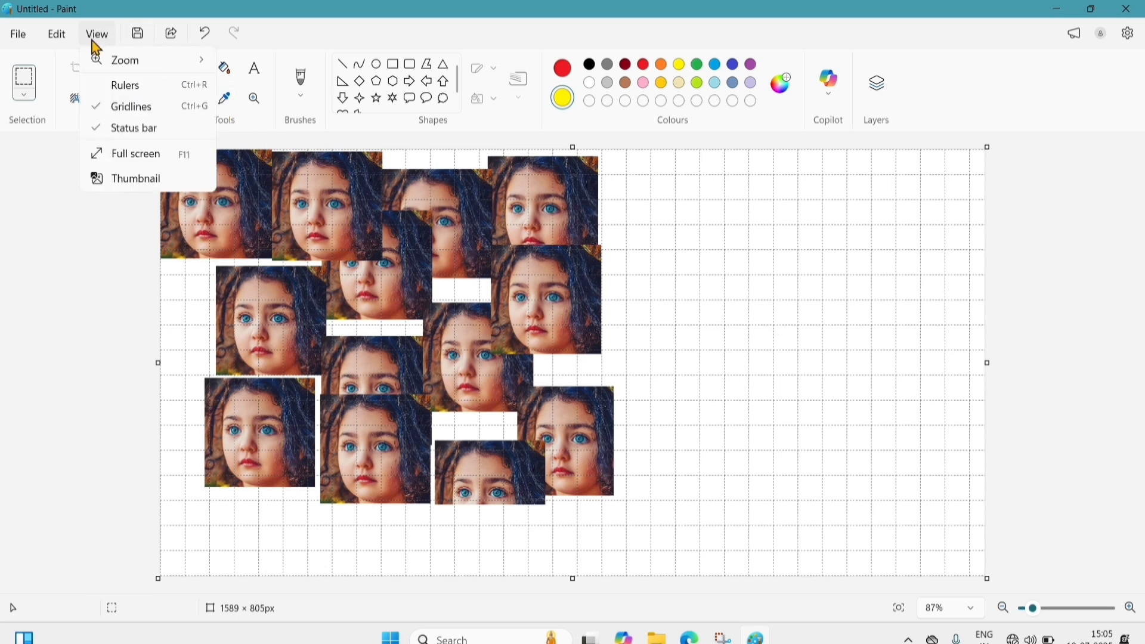
pyautogui.click(125, 107)
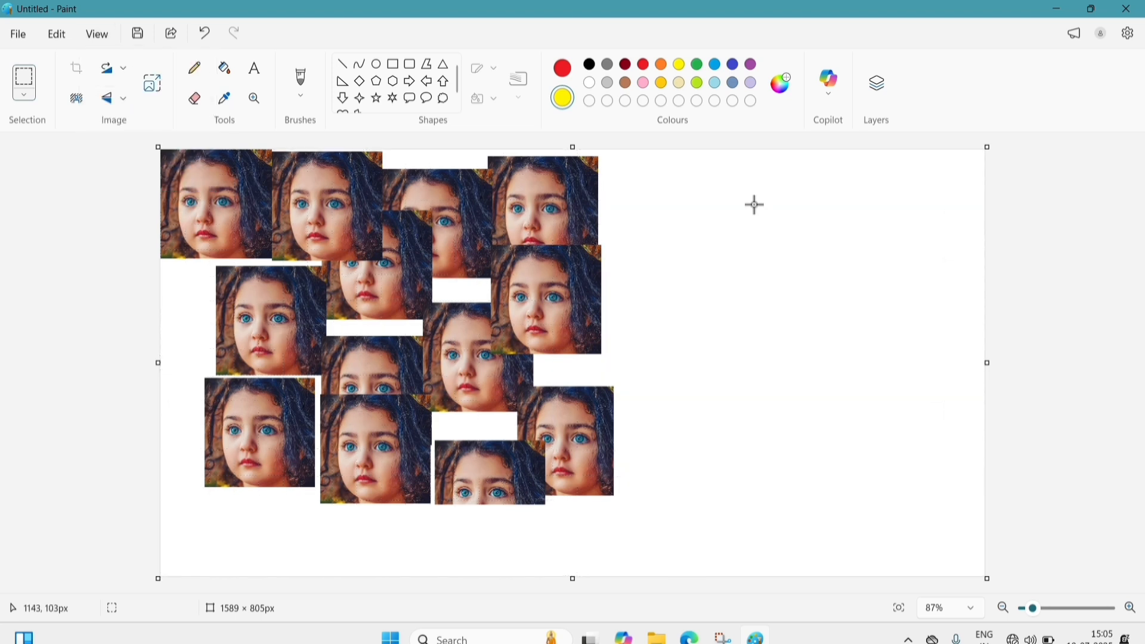
pyautogui.click(96, 37)
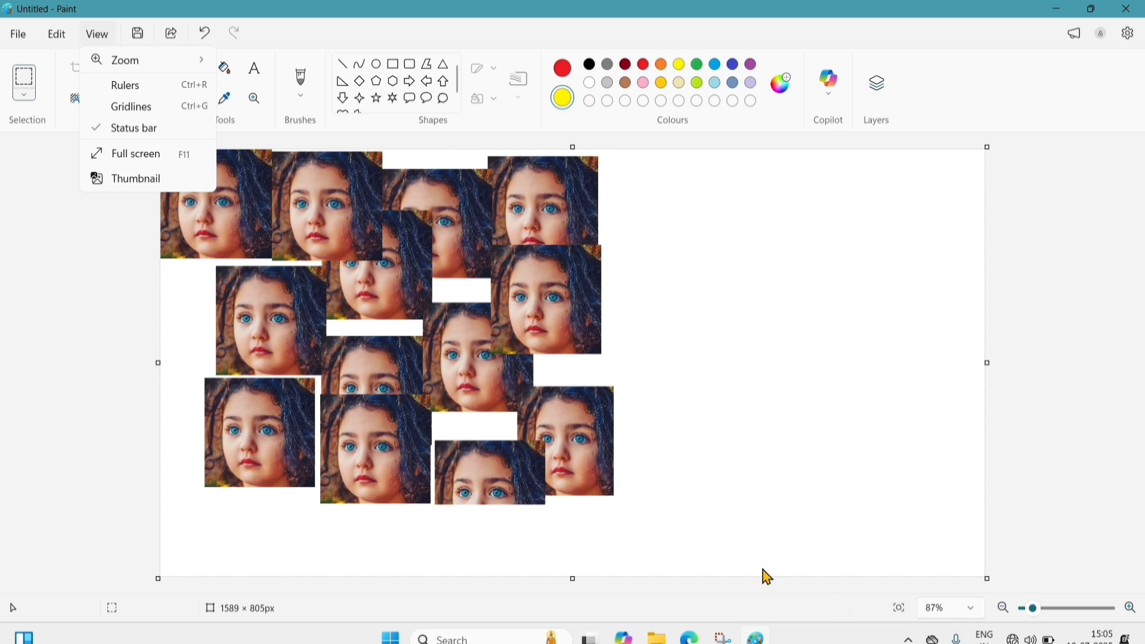
pyautogui.click(154, 137)
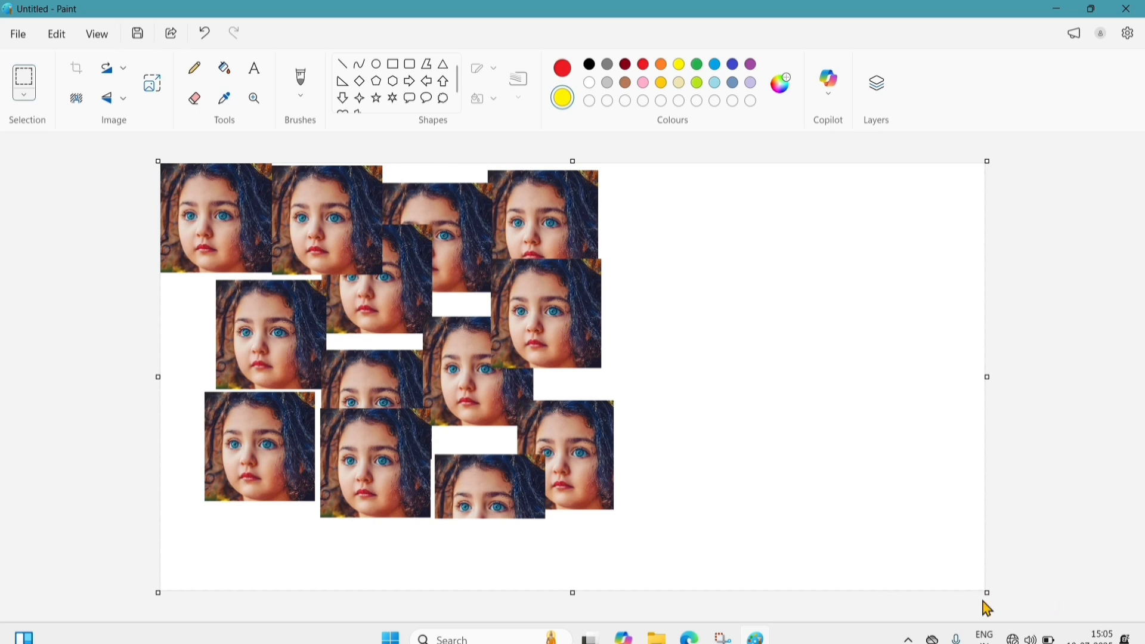
# - Restore the status bar, view the collage full screen, and exit with Esc
pyautogui.click(103, 34)
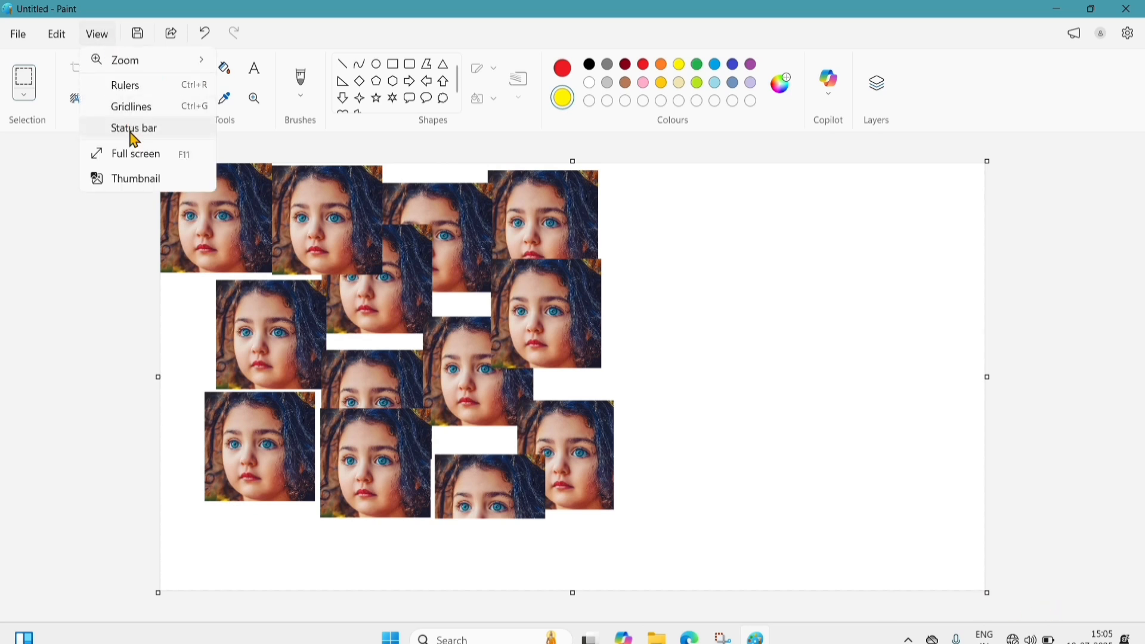
pyautogui.click(132, 135)
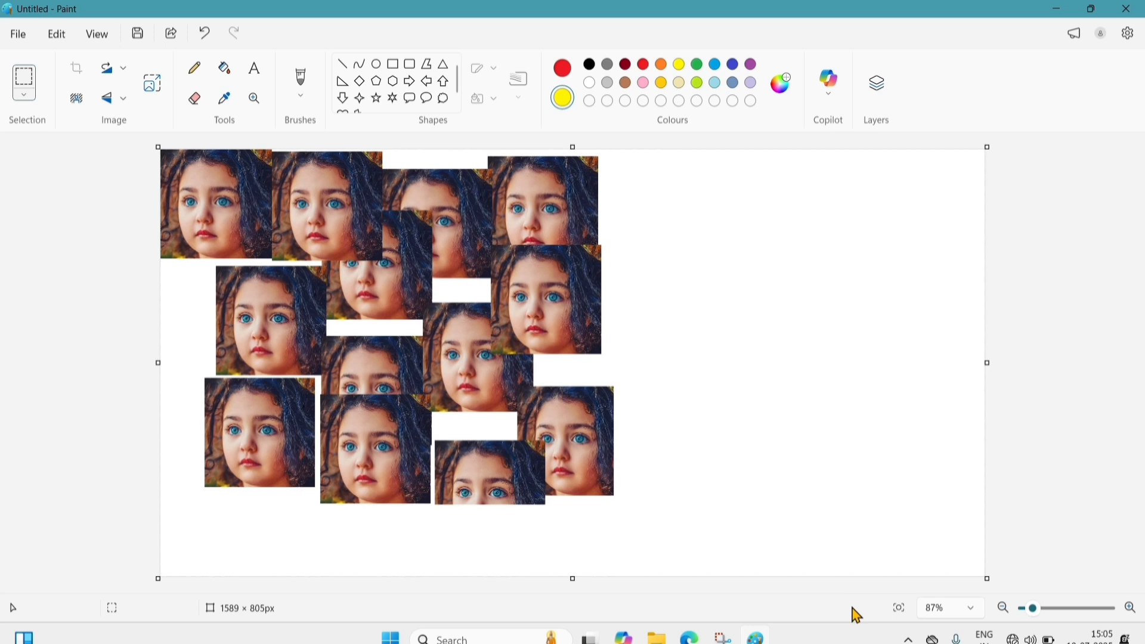
pyautogui.click(52, 37)
pyautogui.click(100, 36)
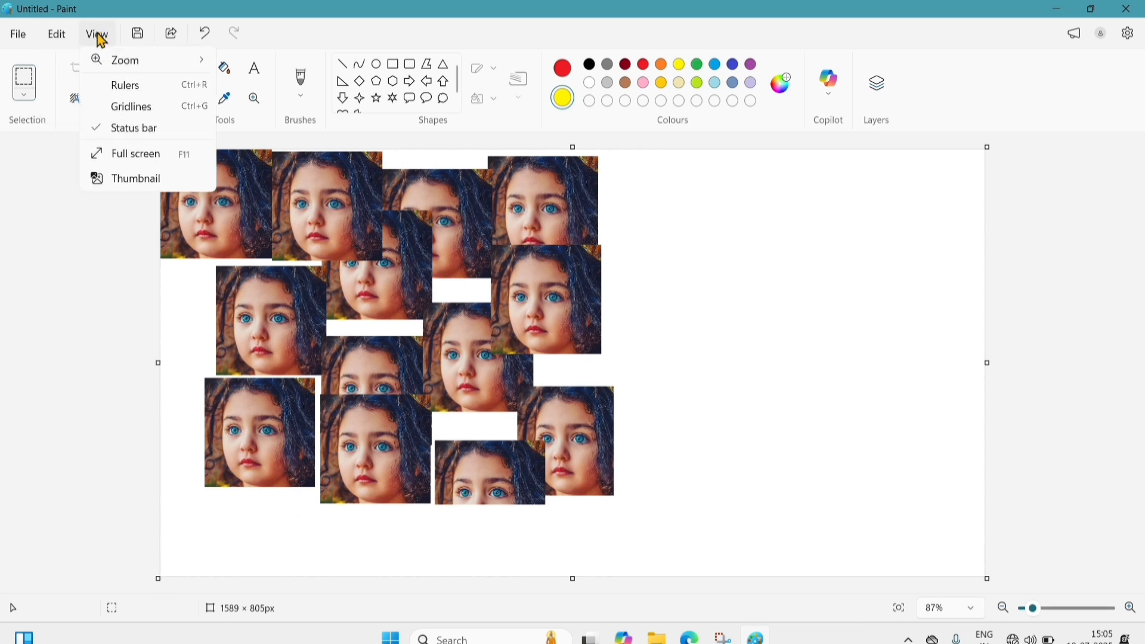
pyautogui.click(148, 159)
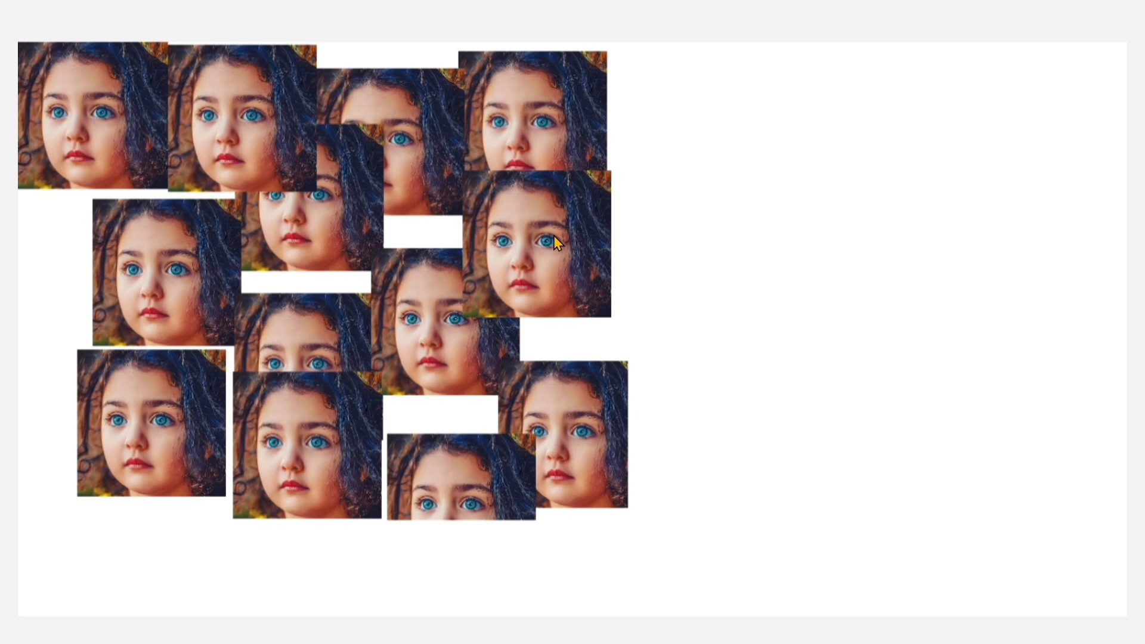
pyautogui.press('Escape')
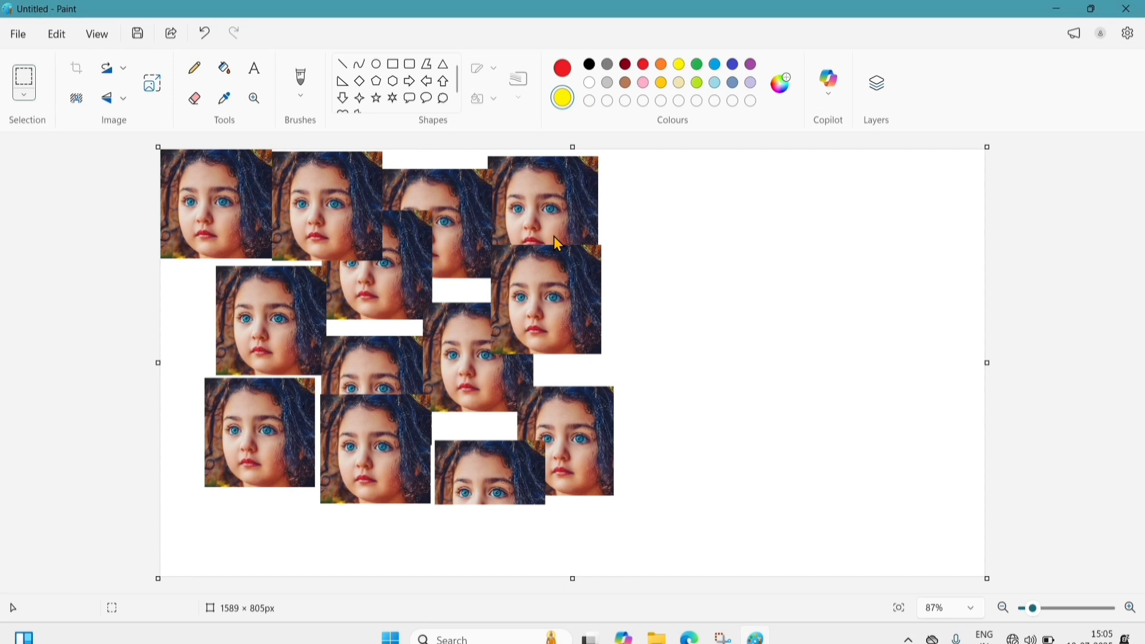
pyautogui.click(100, 35)
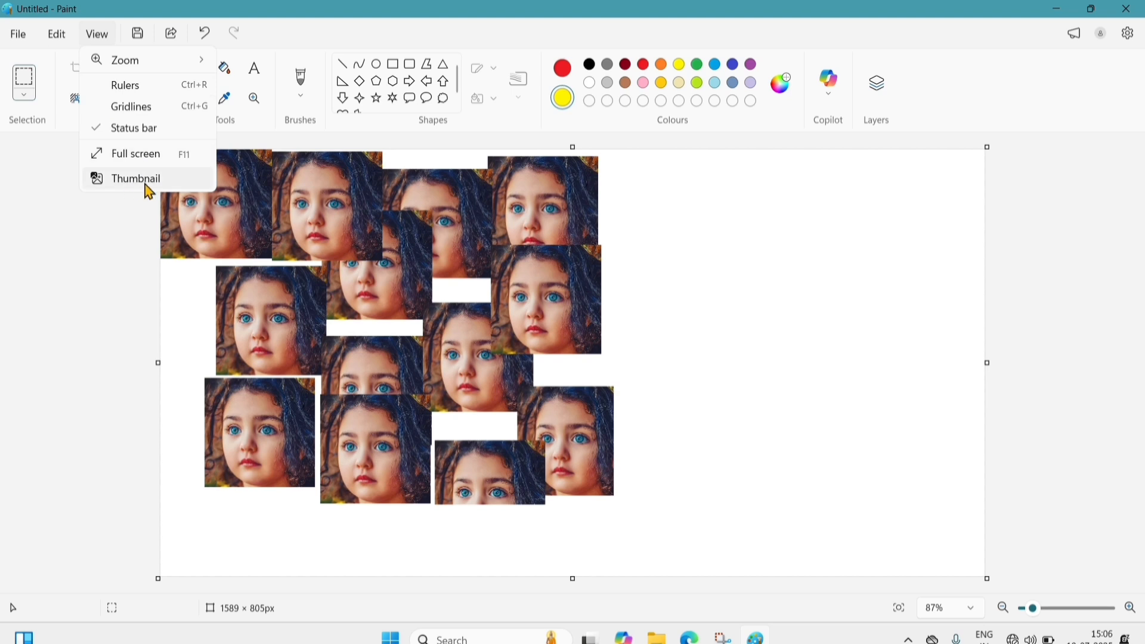
# - Open the Thumbnail preview, drag it to the top-right, then close it
pyautogui.click(148, 191)
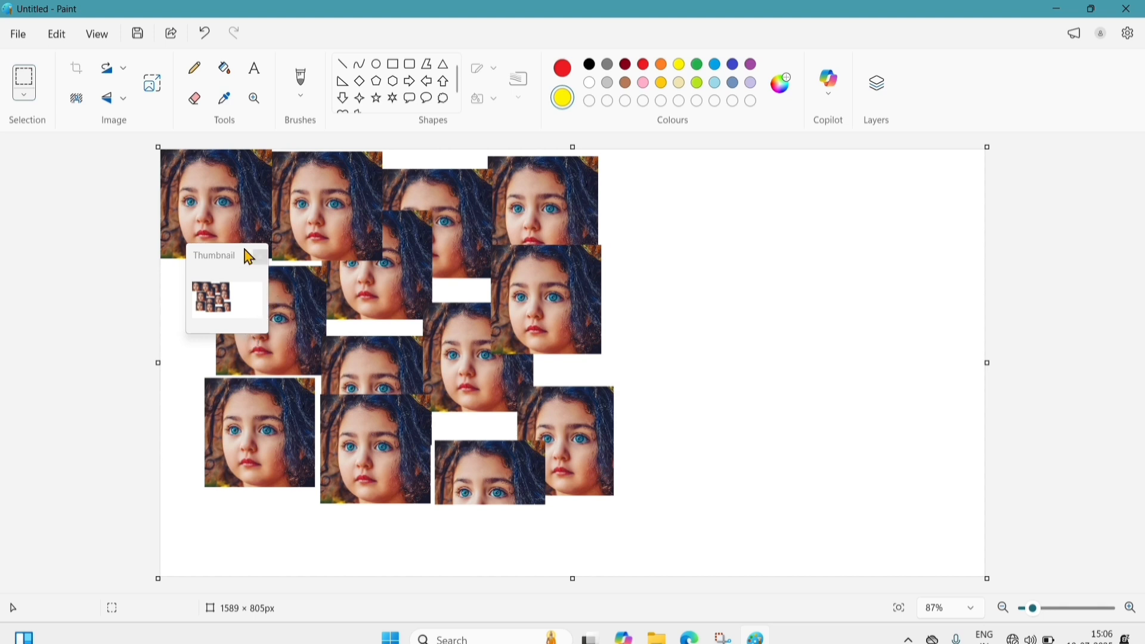
pyautogui.click(250, 338)
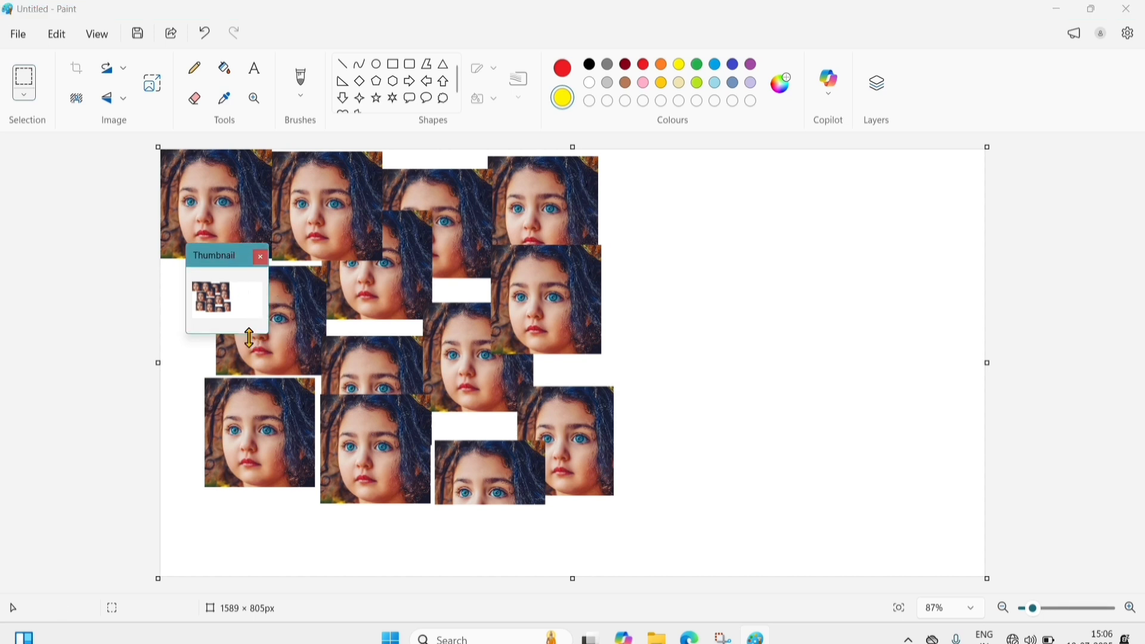
pyautogui.moveTo(233, 255); pyautogui.dragTo(971, 33)
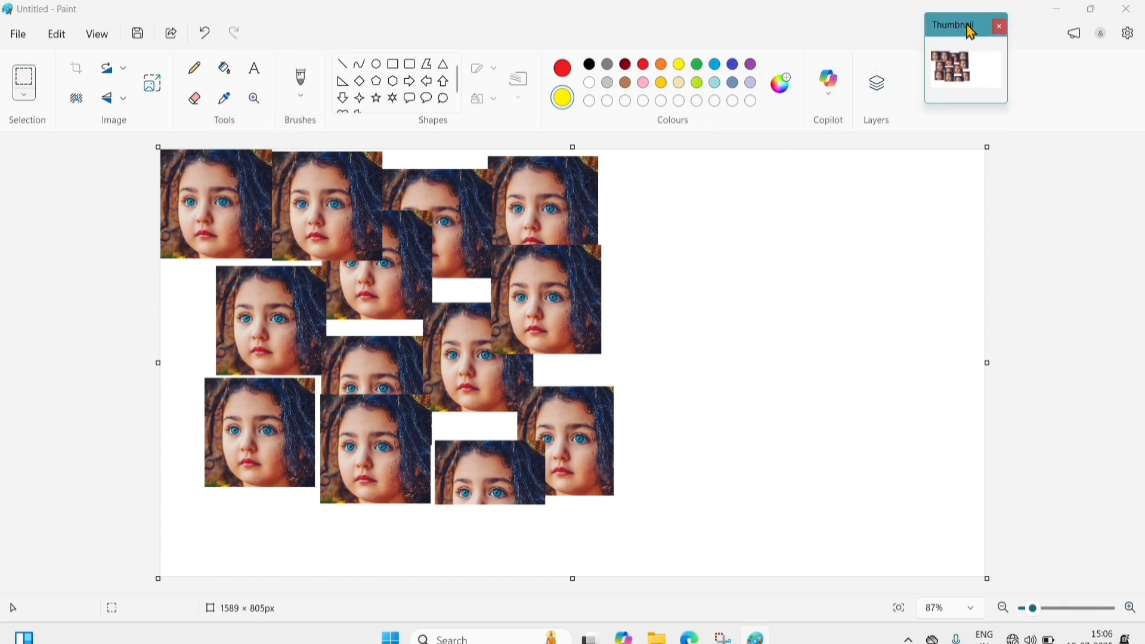
pyautogui.click(1000, 27)
# - Open and close the View menu twice without changing anything
pyautogui.click(86, 35)
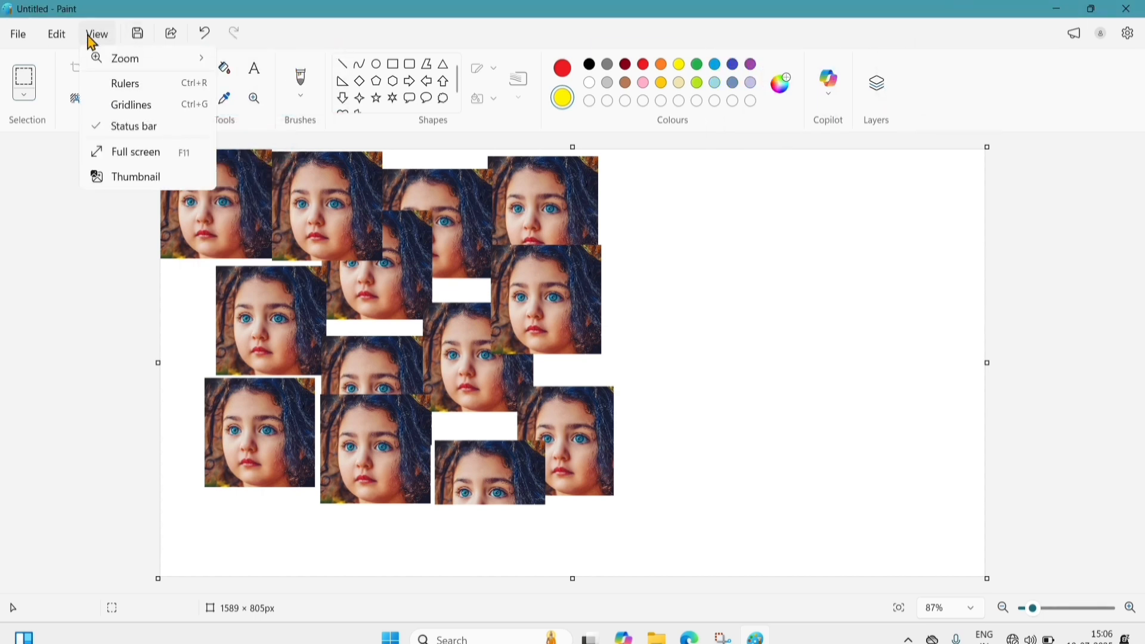
pyautogui.click(378, 45)
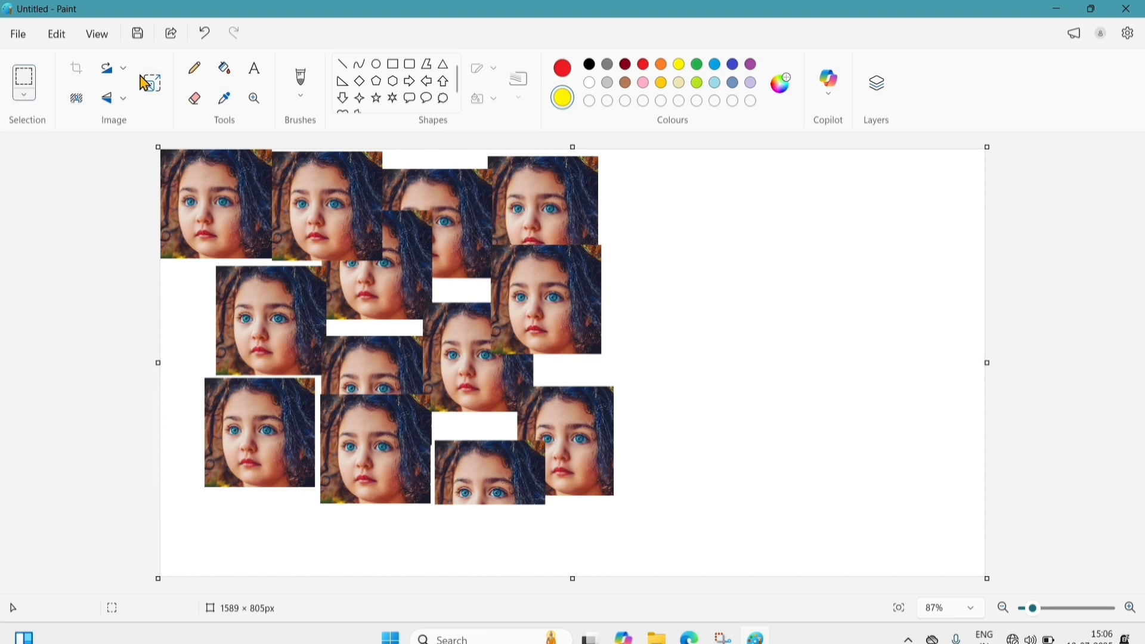
pyautogui.click(102, 36)
pyautogui.click(112, 297)
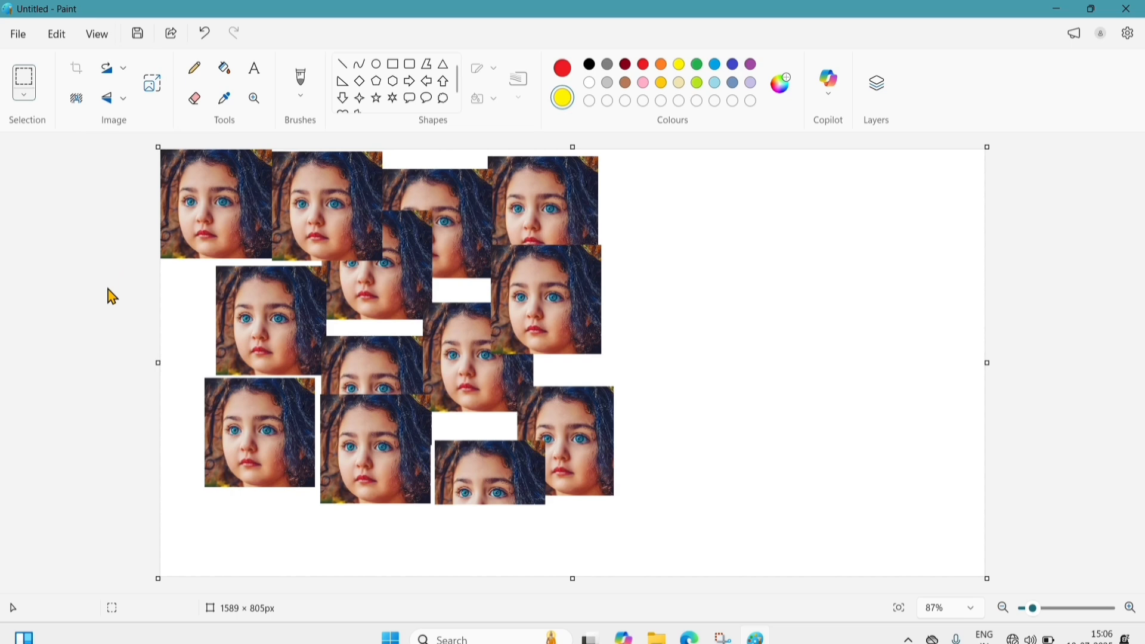